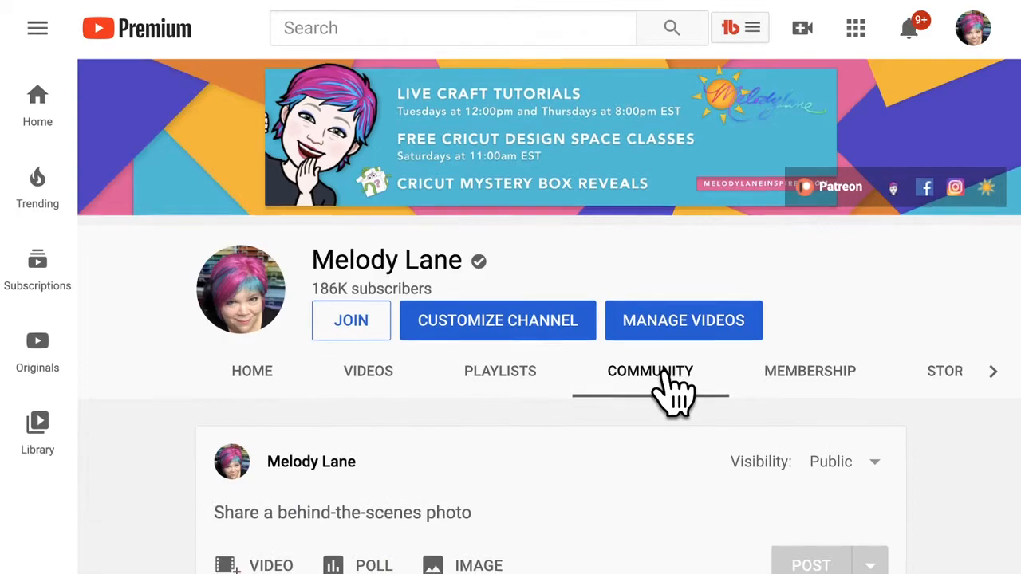
Step: Look through the channel's community posts, including the members-only December Supporter Exclusive Hangout post
{"action": "scroll", "coordinate": [674, 391], "scroll_direction": "down", "scroll_amount": 10}
{"action": "scroll", "coordinate": [674, 391], "scroll_direction": "down", "scroll_amount": 10}
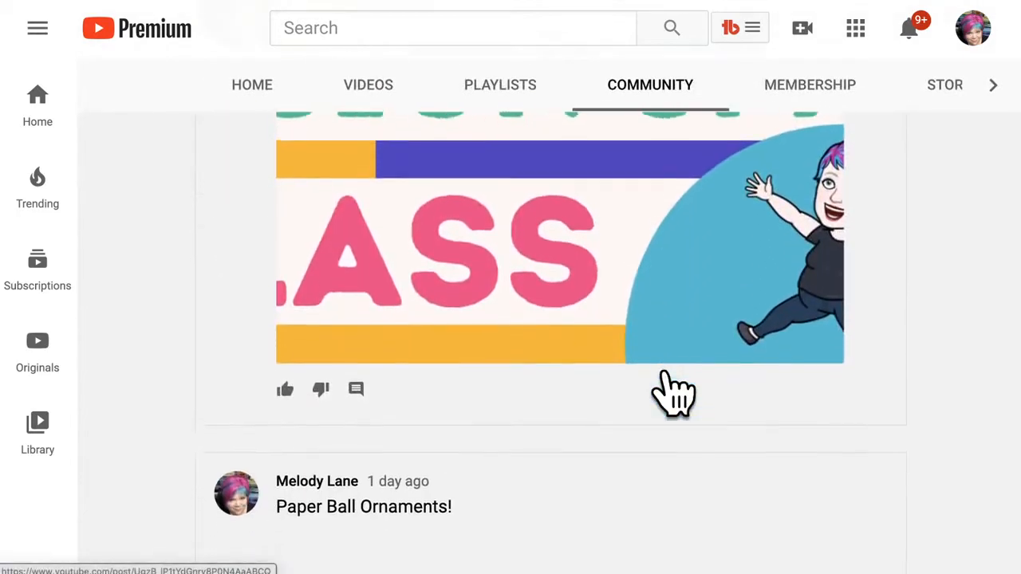
{"action": "scroll", "coordinate": [674, 391], "scroll_direction": "down", "scroll_amount": 8}
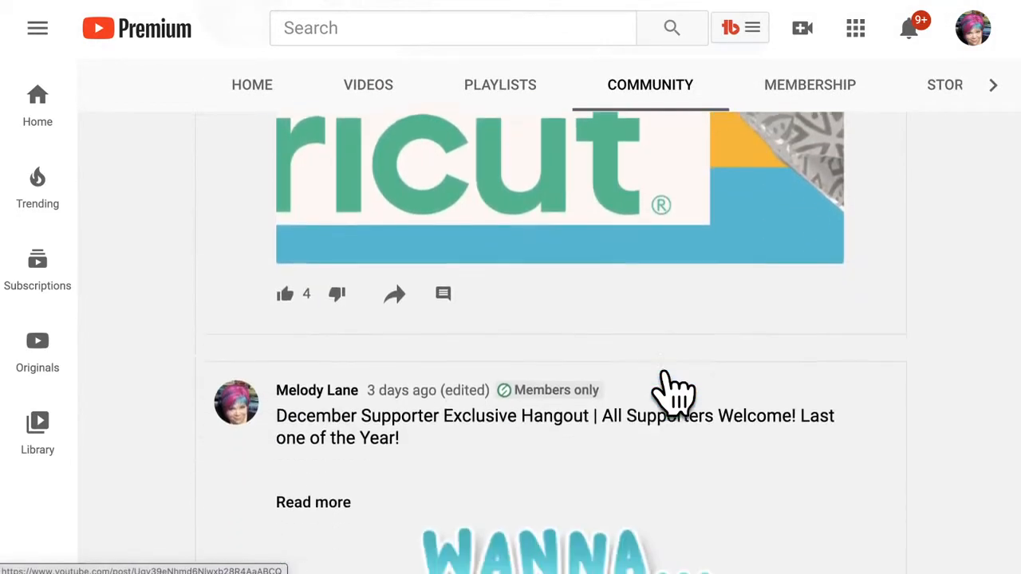
{"action": "scroll", "coordinate": [674, 391], "scroll_direction": "down", "scroll_amount": 2}
{"action": "scroll", "coordinate": [674, 391], "scroll_direction": "down", "scroll_amount": 2}
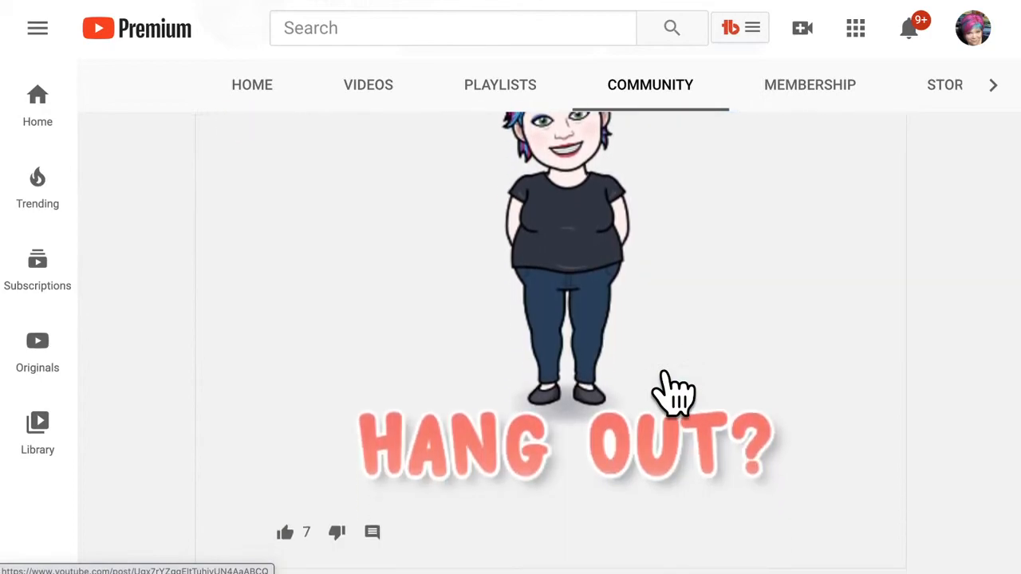
{"action": "scroll", "coordinate": [674, 391], "scroll_direction": "up", "scroll_amount": 4}
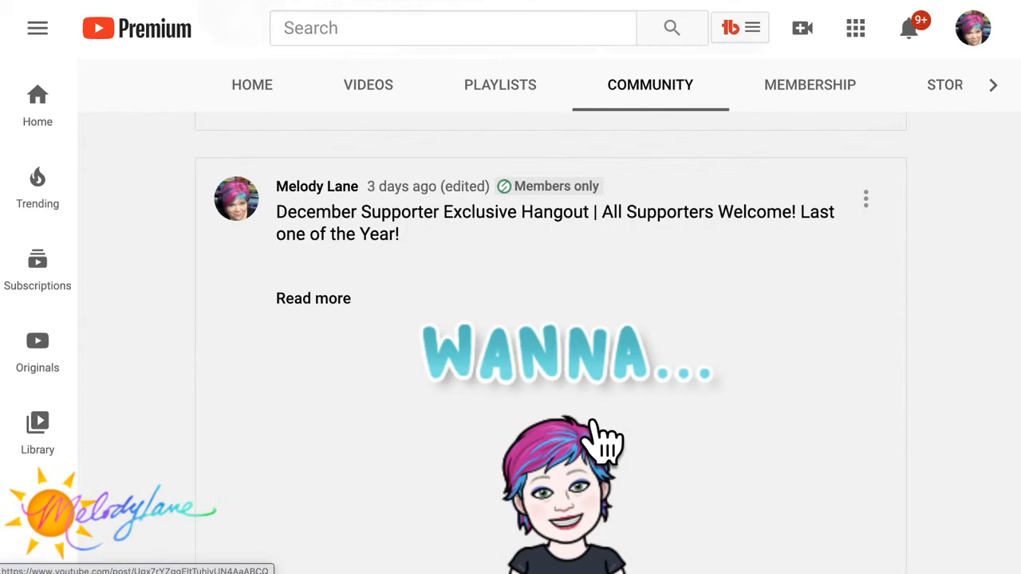
{"action": "scroll", "coordinate": [604, 442], "scroll_direction": "down", "scroll_amount": 5}
{"action": "scroll", "coordinate": [604, 442], "scroll_direction": "up", "scroll_amount": 4}
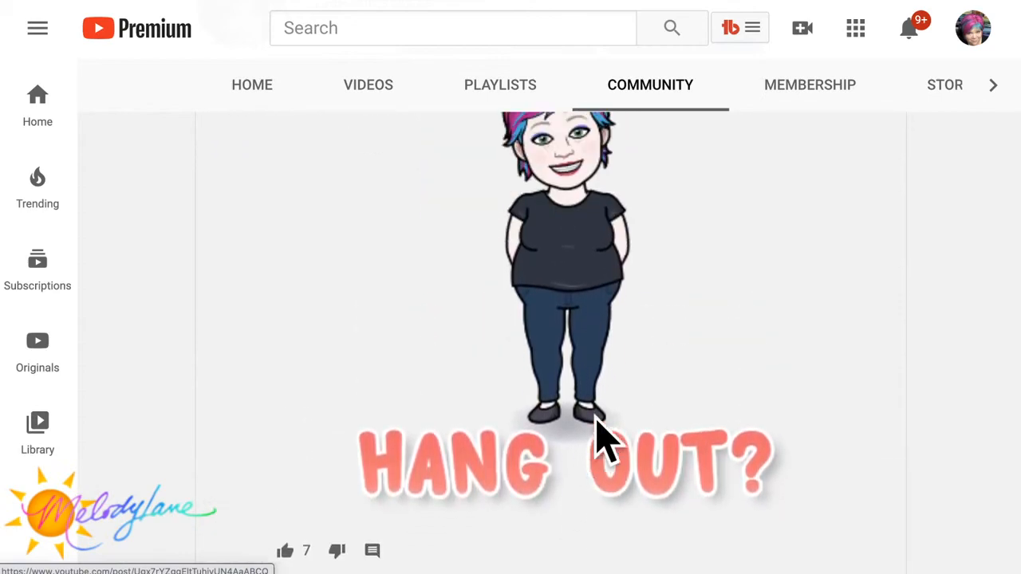
{"action": "scroll", "coordinate": [604, 443], "scroll_direction": "down", "scroll_amount": 2}
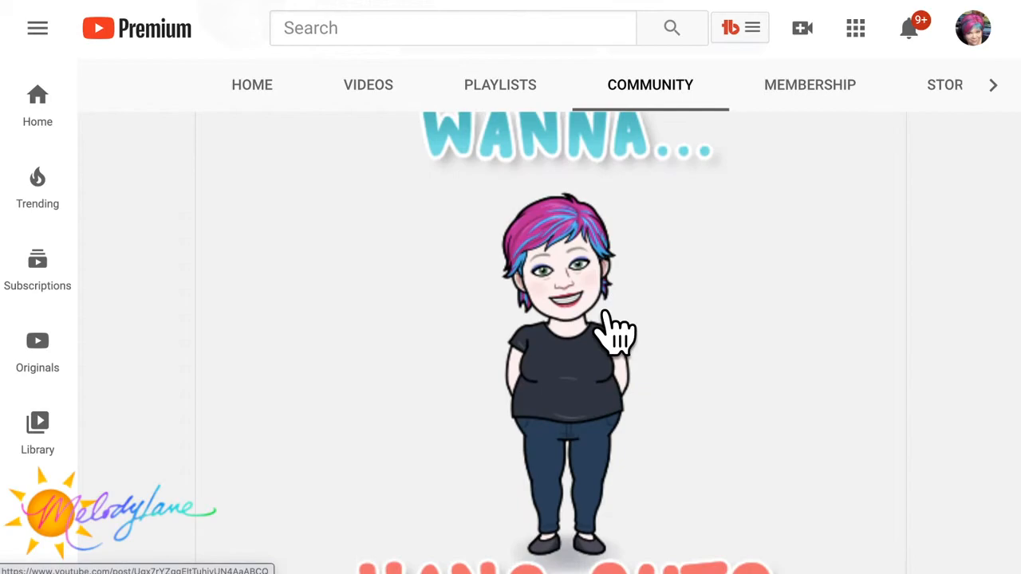
{"action": "scroll", "coordinate": [613, 327], "scroll_direction": "down", "scroll_amount": 1}
{"action": "scroll", "coordinate": [613, 327], "scroll_direction": "up", "scroll_amount": 4}
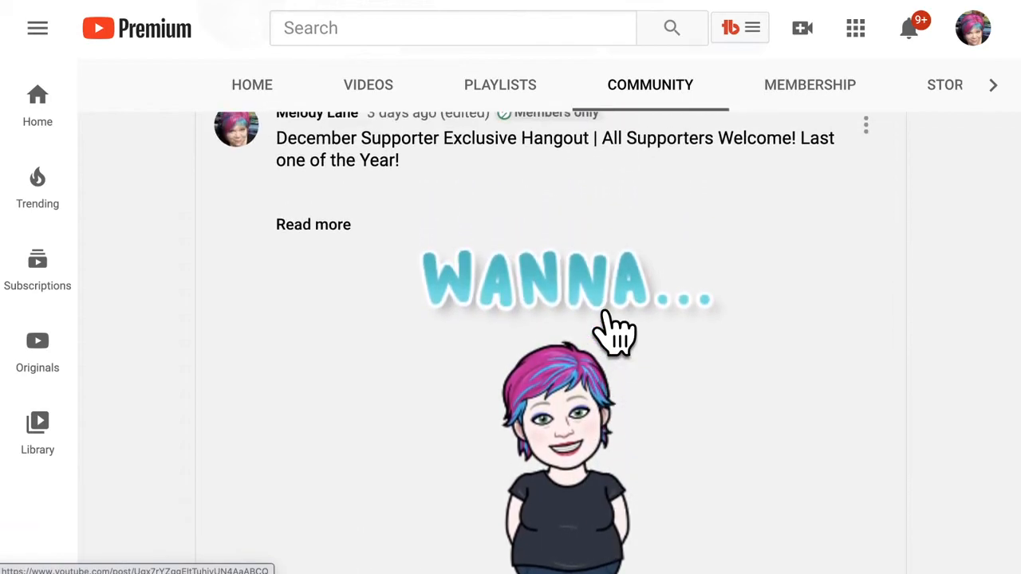
{"action": "scroll", "coordinate": [613, 330], "scroll_direction": "down", "scroll_amount": 8}
{"action": "scroll", "coordinate": [612, 331], "scroll_direction": "up", "scroll_amount": 1}
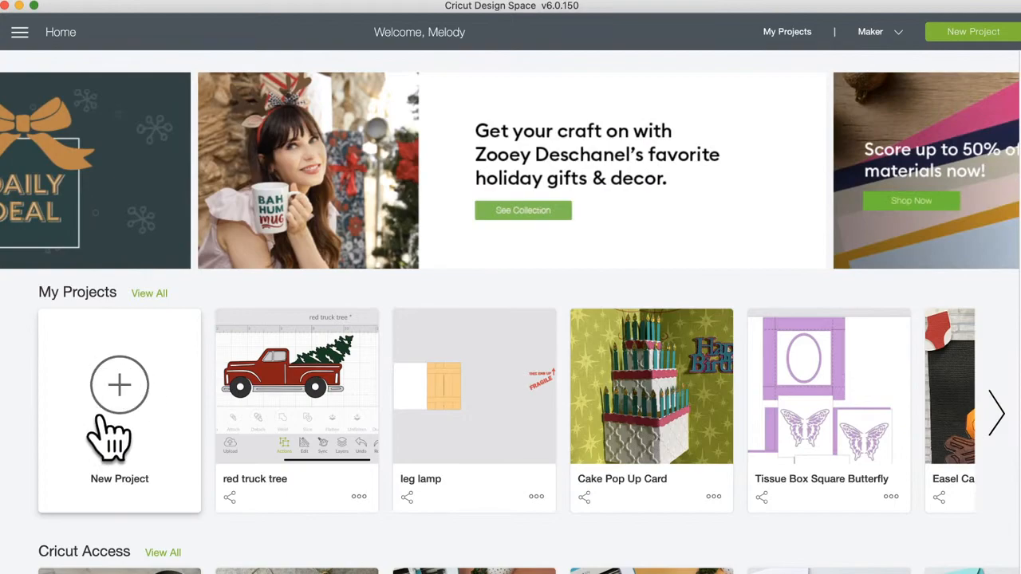
Step: Switch to Cricut Design Space and start a new blank project
{"action": "left_click", "coordinate": [120, 391]}
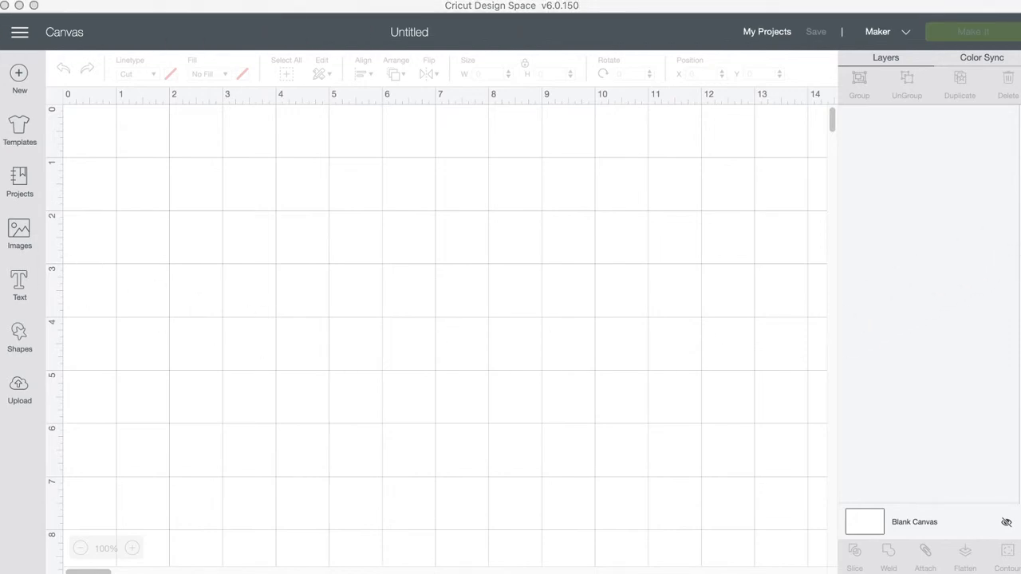
{"action": "left_click", "coordinate": [1009, 192]}
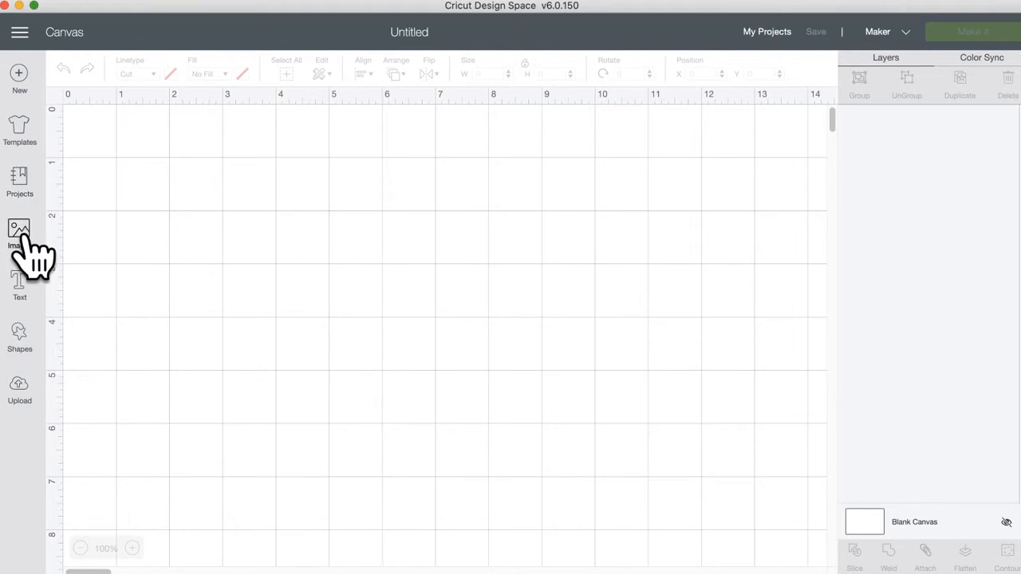
Step: Return to the home page and browse the full list of Cricut Access projects
{"action": "left_click", "coordinate": [22, 32]}
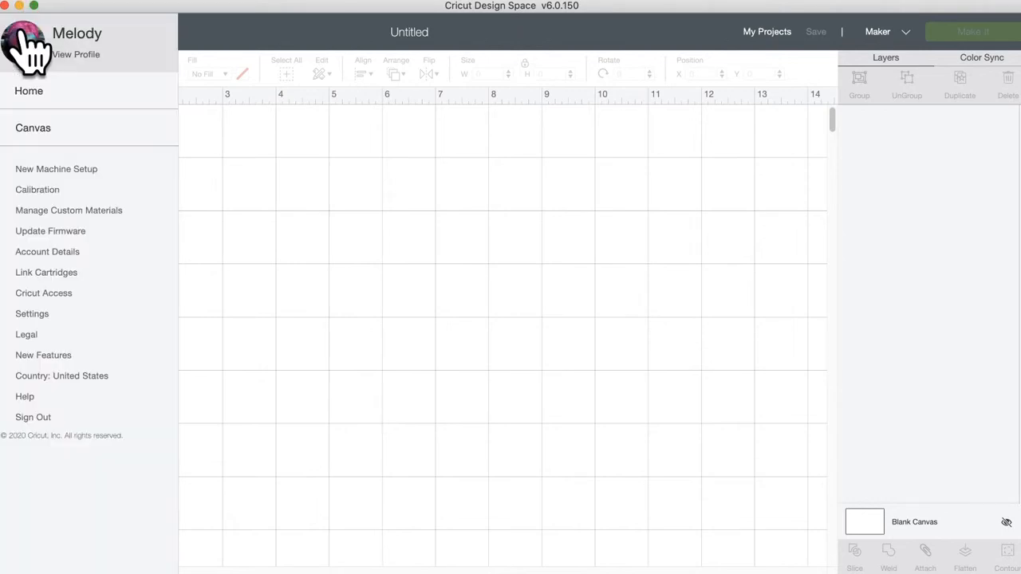
{"action": "left_click", "coordinate": [47, 92]}
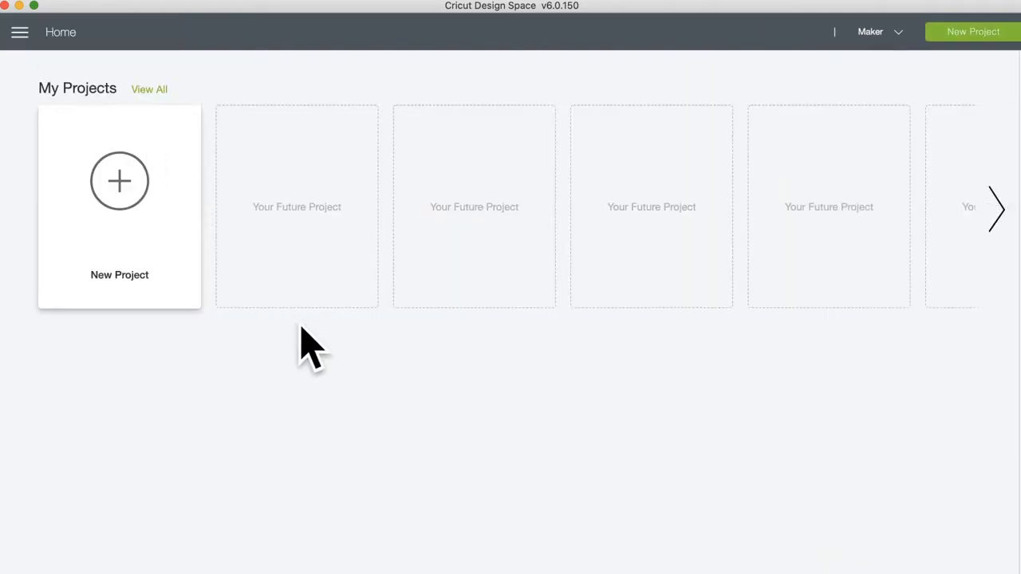
{"action": "scroll", "coordinate": [311, 351], "scroll_direction": "down", "scroll_amount": 2}
{"action": "scroll", "coordinate": [311, 351], "scroll_direction": "down", "scroll_amount": 5}
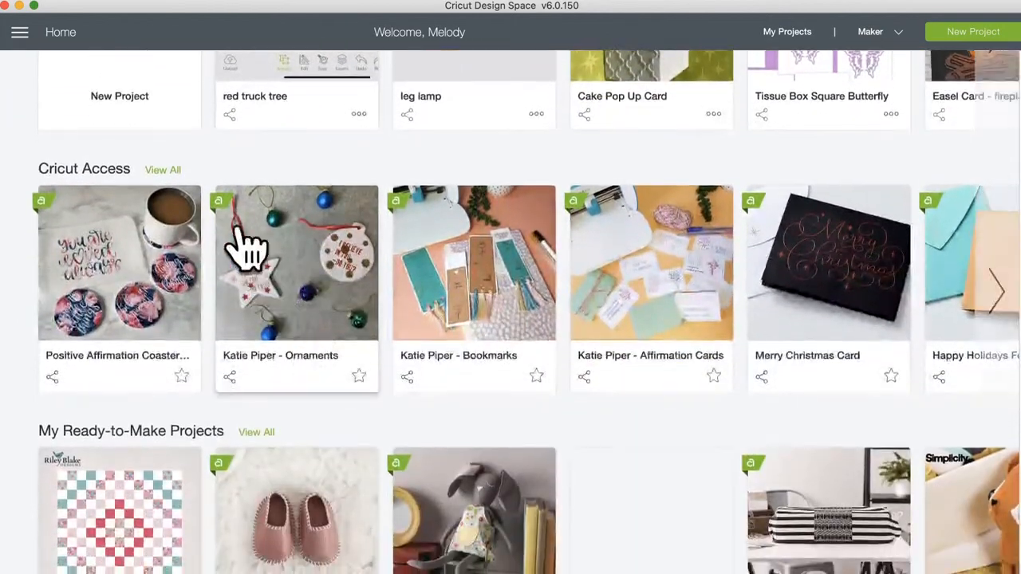
{"action": "left_click", "coordinate": [161, 169]}
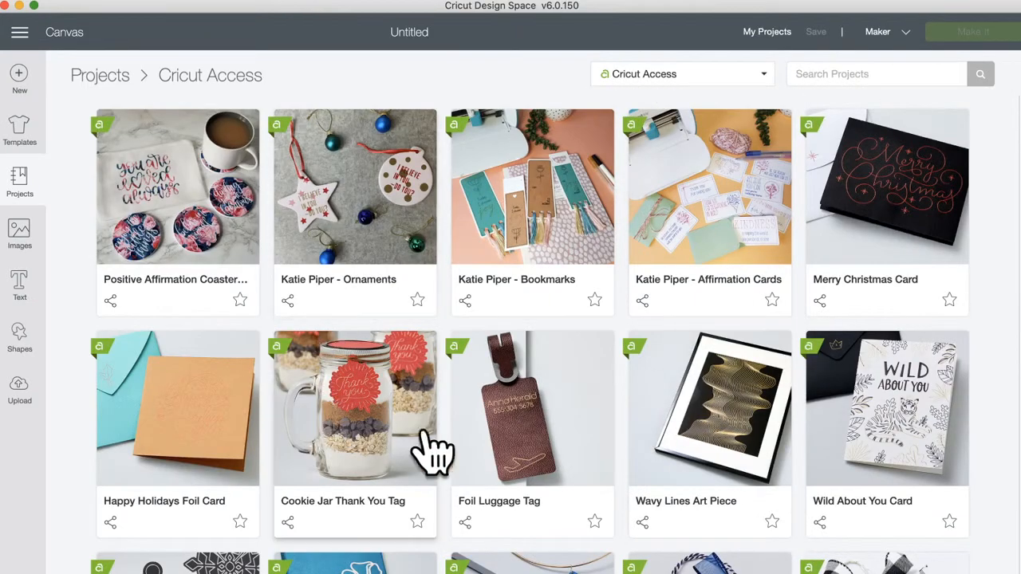
{"action": "scroll", "coordinate": [566, 430], "scroll_direction": "down", "scroll_amount": 3}
{"action": "scroll", "coordinate": [565, 459], "scroll_direction": "down", "scroll_amount": 6}
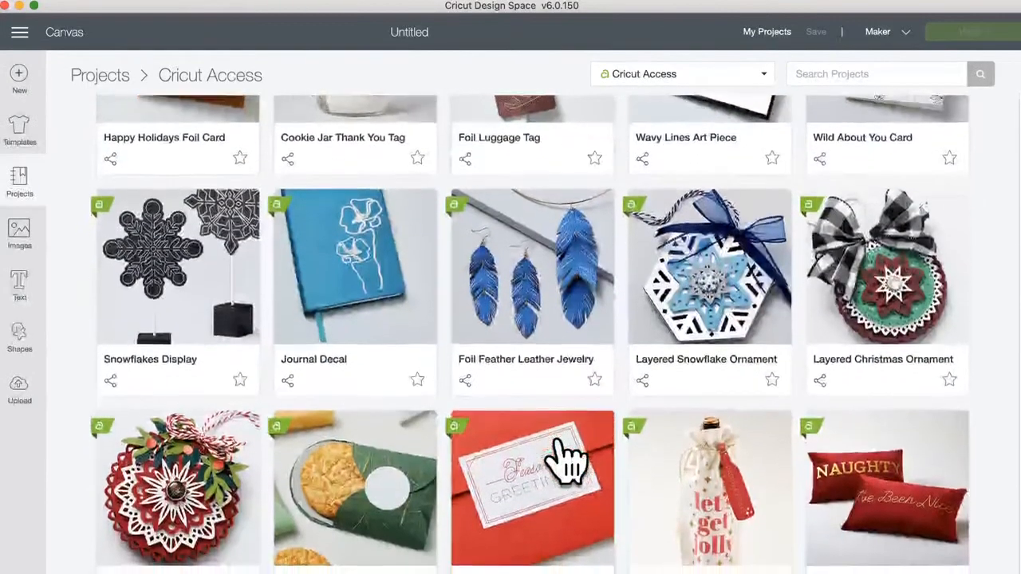
{"action": "scroll", "coordinate": [565, 459], "scroll_direction": "down", "scroll_amount": 4}
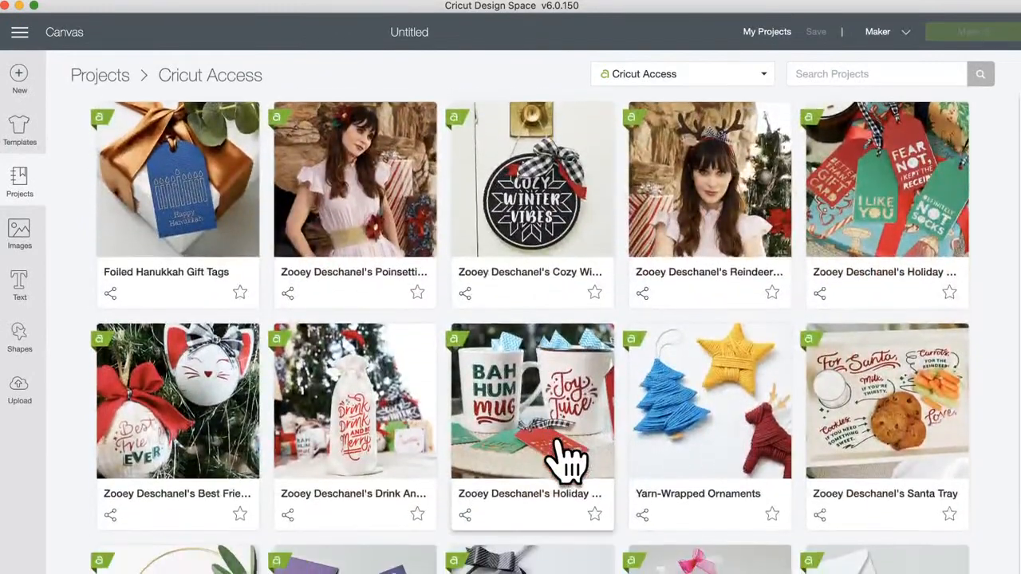
{"action": "scroll", "coordinate": [562, 461], "scroll_direction": "up", "scroll_amount": 12}
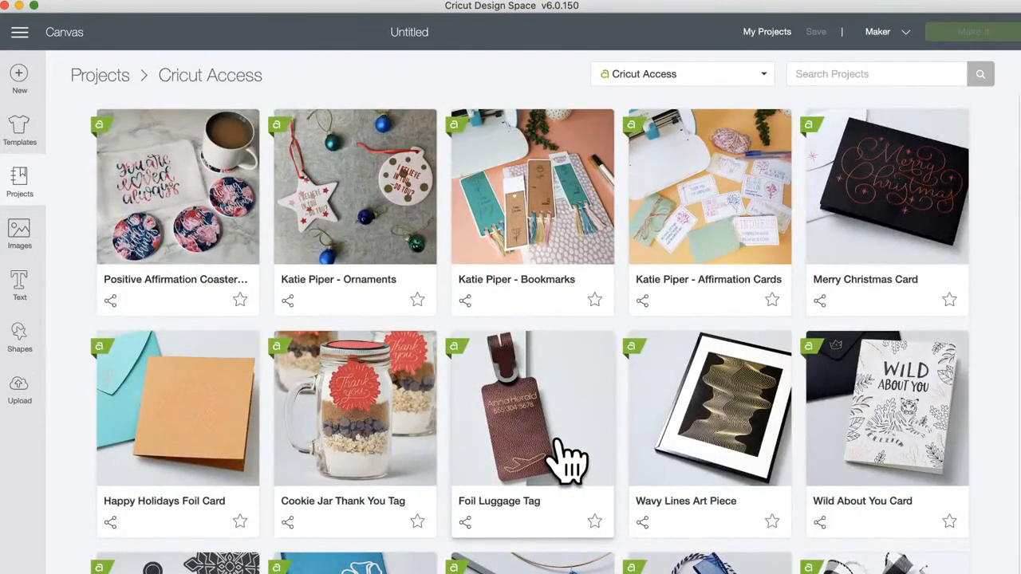
Step: Open the image library to all images, and switch its category to Image Sets
{"action": "left_click", "coordinate": [24, 240]}
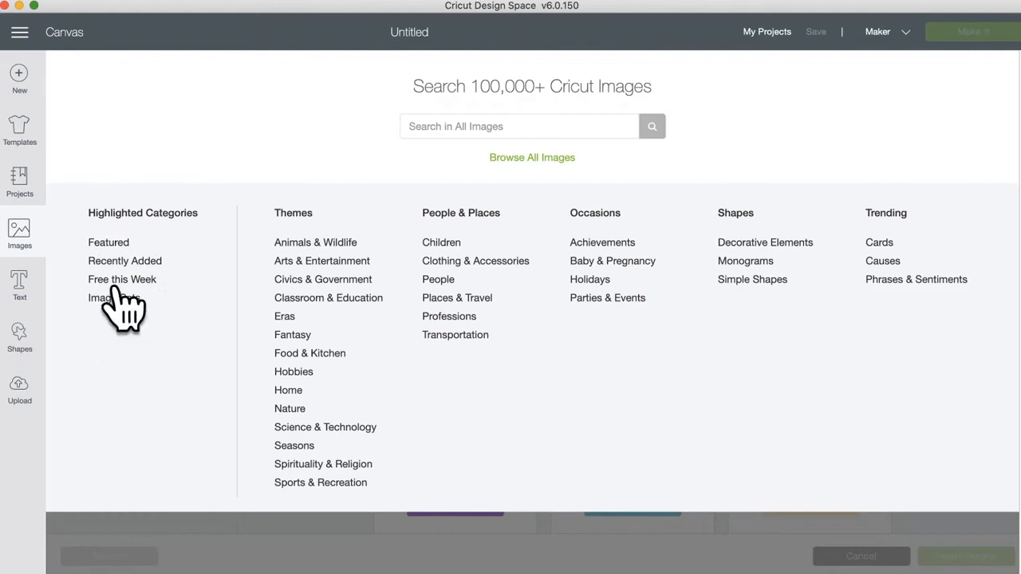
{"action": "left_click", "coordinate": [529, 158]}
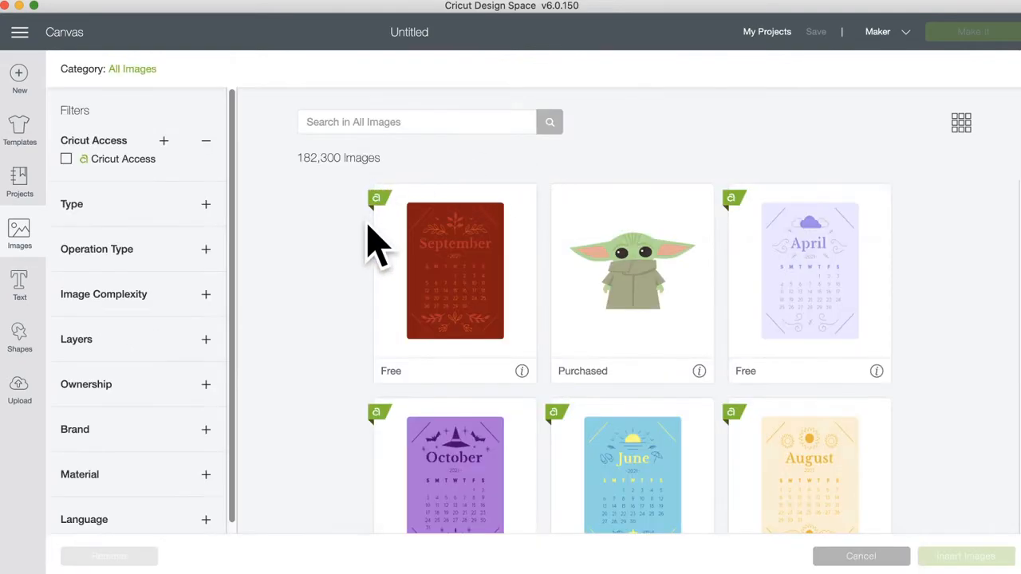
{"action": "left_click", "coordinate": [135, 71]}
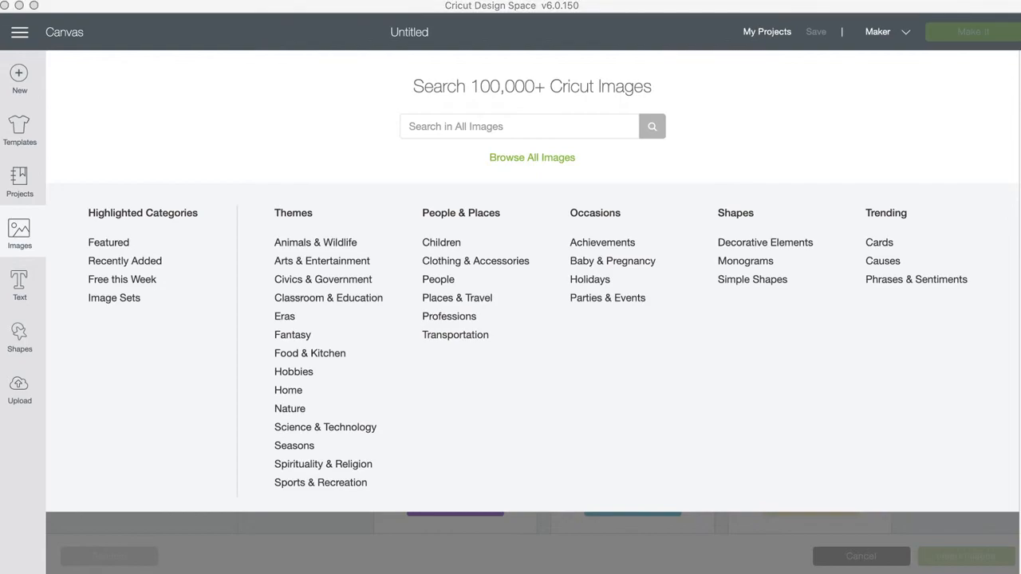
{"action": "left_click", "coordinate": [117, 298]}
{"action": "left_click", "coordinate": [117, 298]}
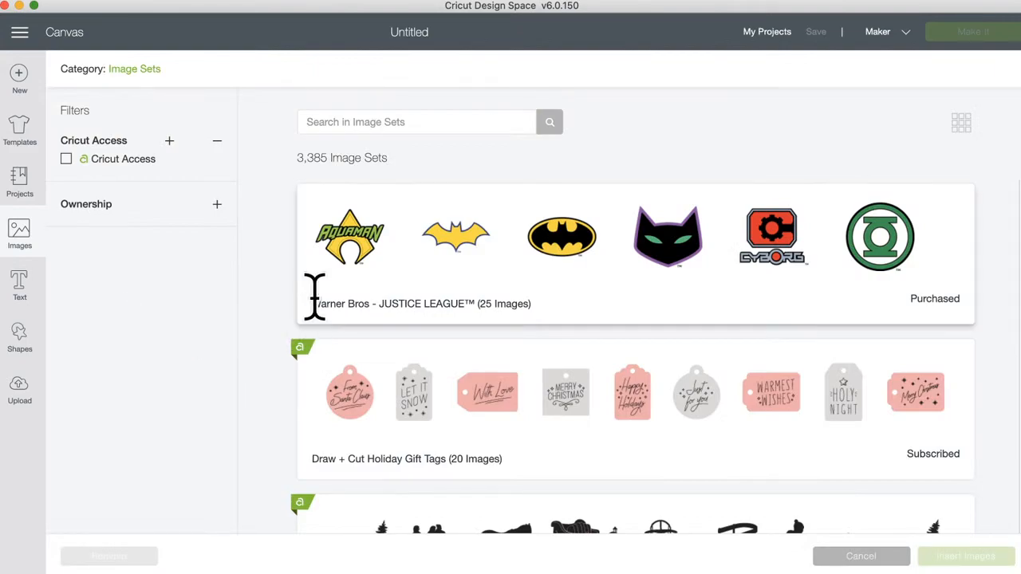
Step: Examine the themes of the listed image sets, from Warner Bros - Justice League down to Paisley Botanicals
{"action": "scroll", "coordinate": [315, 297], "scroll_direction": "down", "scroll_amount": 3}
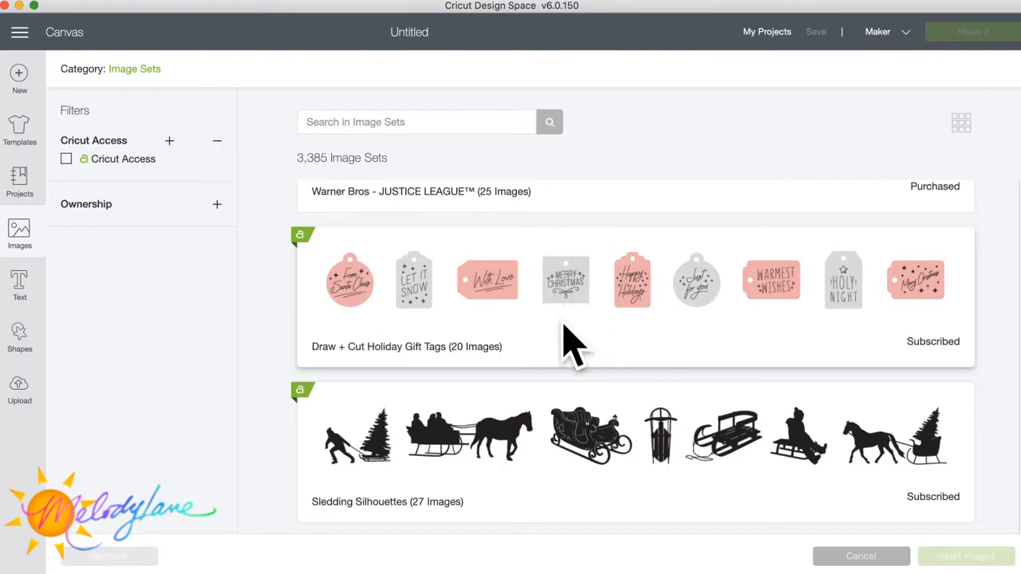
{"action": "scroll", "coordinate": [564, 342], "scroll_direction": "down", "scroll_amount": 3}
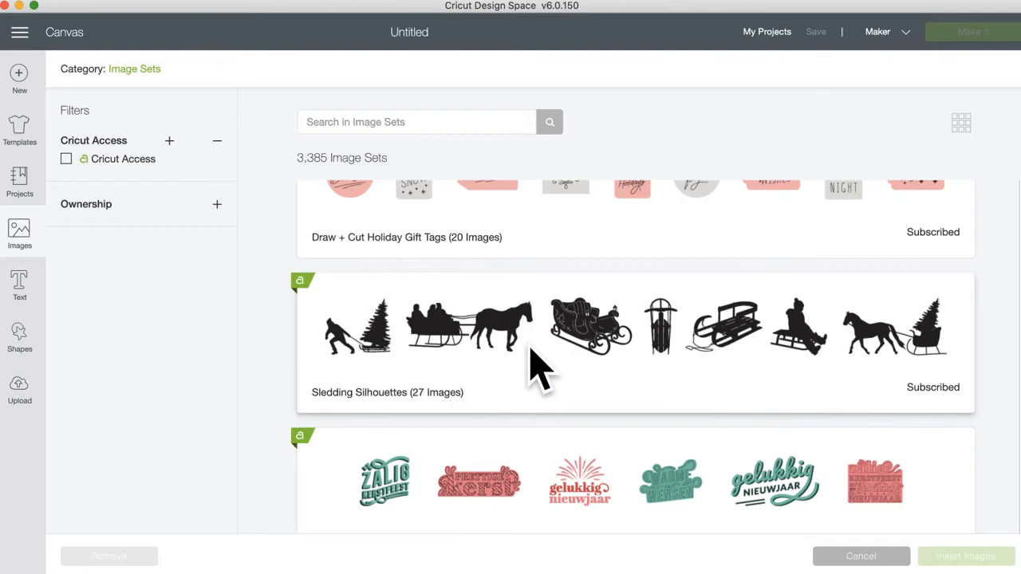
{"action": "scroll", "coordinate": [539, 367], "scroll_direction": "down", "scroll_amount": 4}
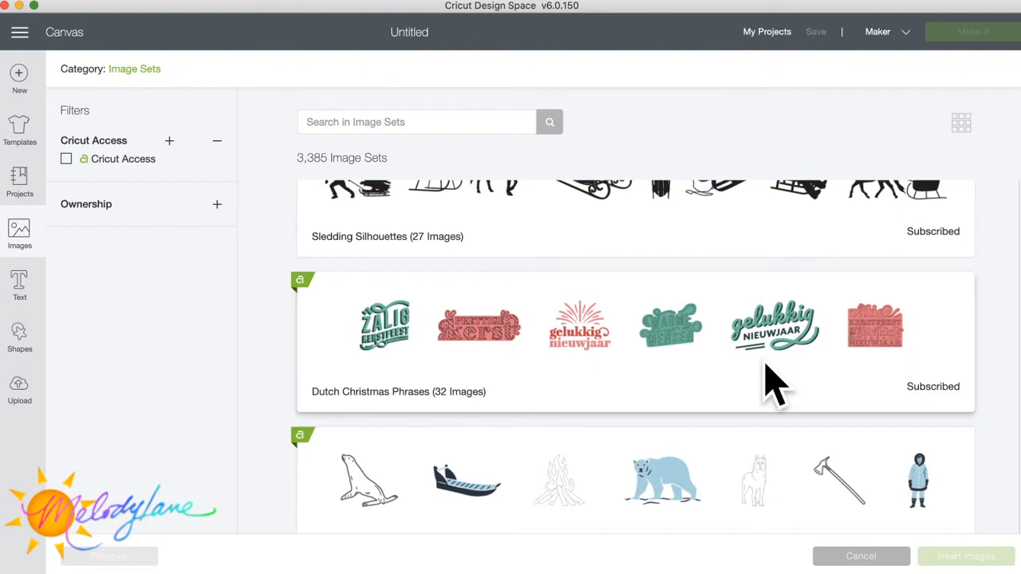
{"action": "scroll", "coordinate": [552, 390], "scroll_direction": "down", "scroll_amount": 1}
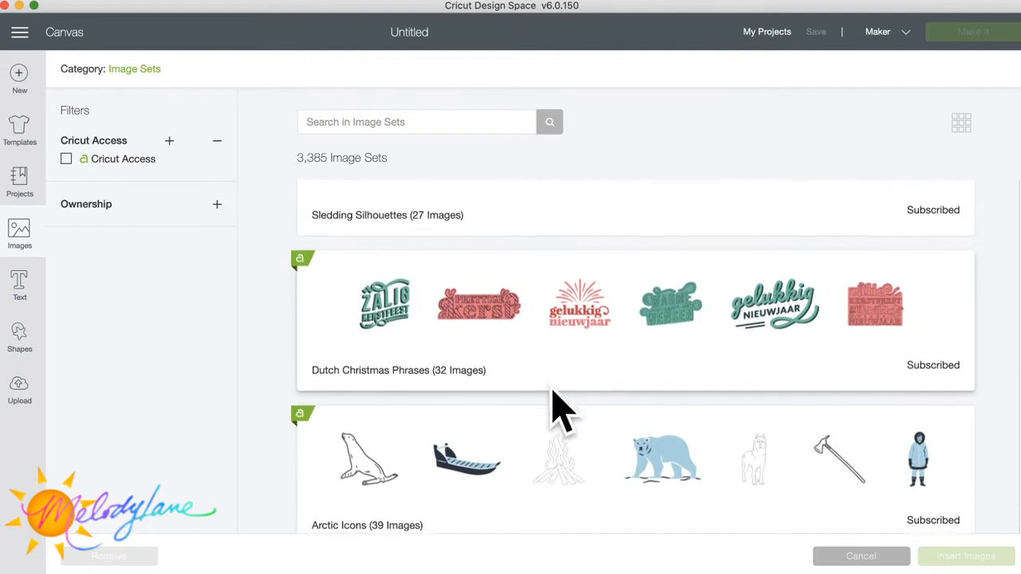
{"action": "scroll", "coordinate": [558, 408], "scroll_direction": "down", "scroll_amount": 3}
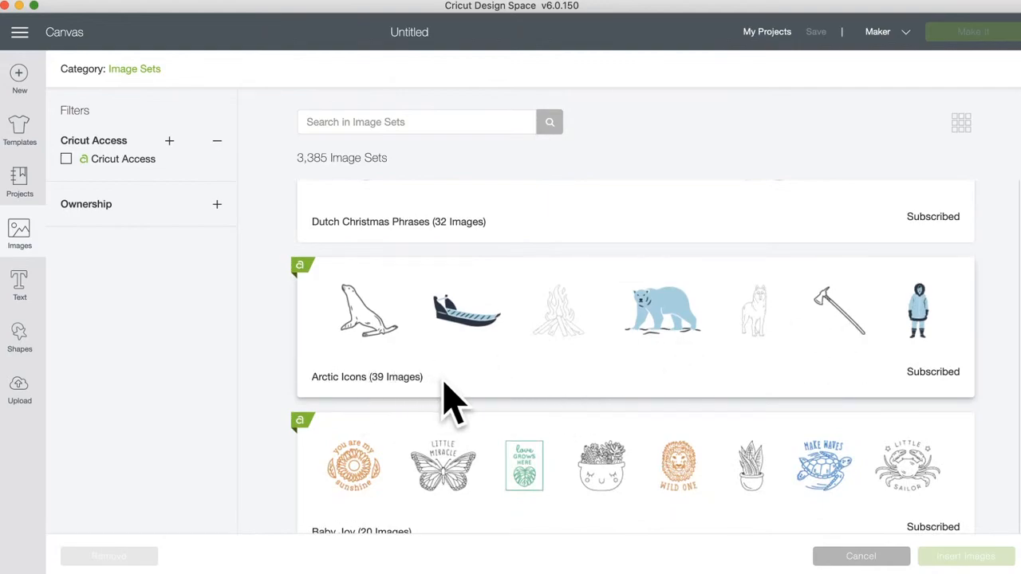
{"action": "scroll", "coordinate": [482, 389], "scroll_direction": "up", "scroll_amount": 1}
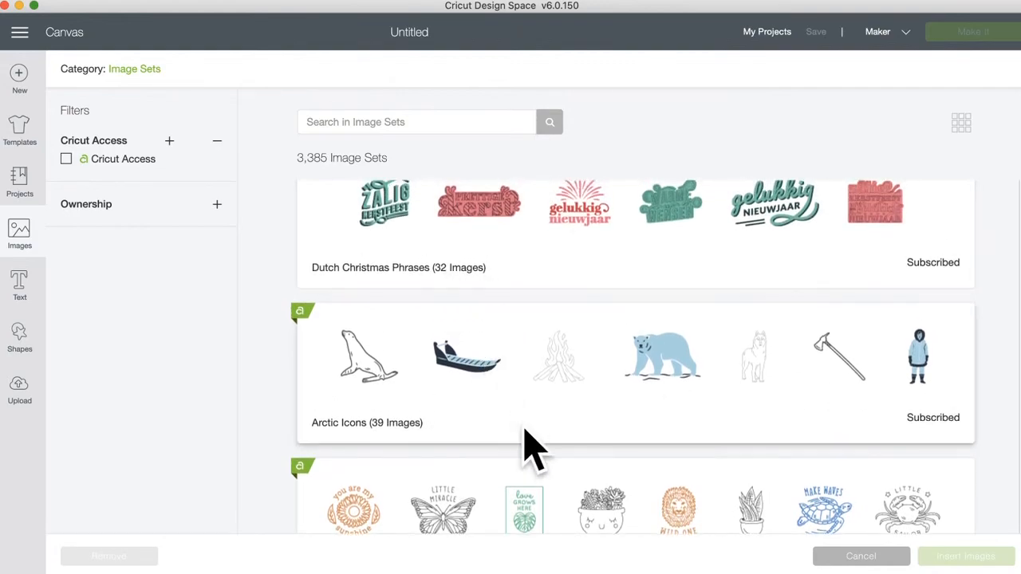
{"action": "scroll", "coordinate": [536, 431], "scroll_direction": "down", "scroll_amount": 5}
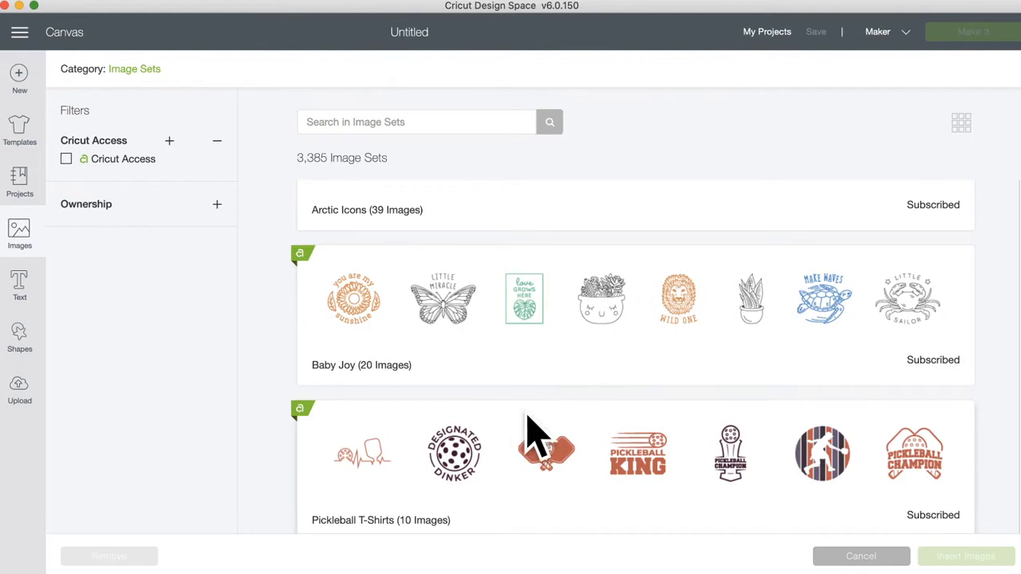
{"action": "scroll", "coordinate": [536, 437], "scroll_direction": "down", "scroll_amount": 3}
{"action": "scroll", "coordinate": [528, 417], "scroll_direction": "down", "scroll_amount": 1}
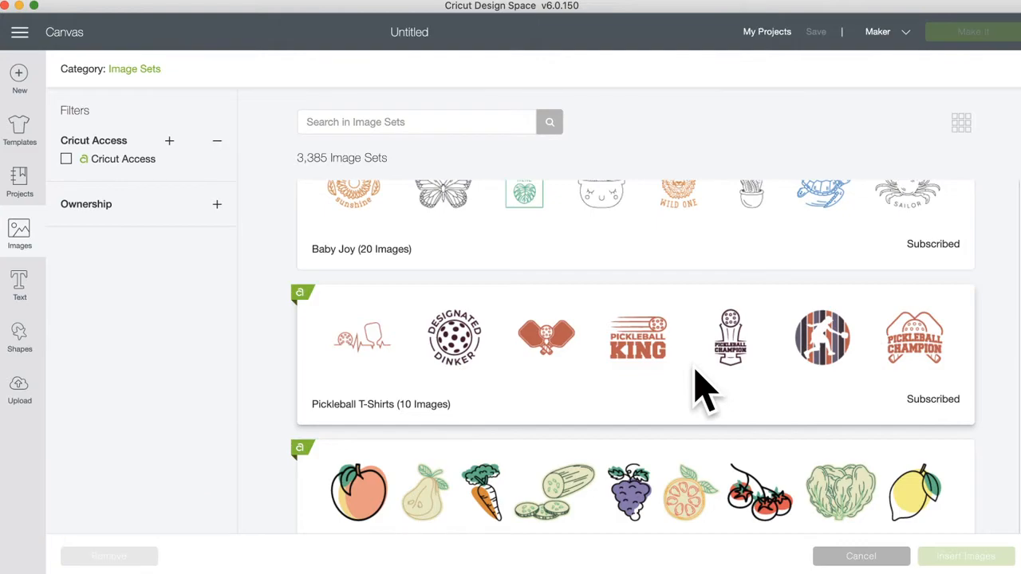
{"action": "scroll", "coordinate": [699, 389], "scroll_direction": "down", "scroll_amount": 4}
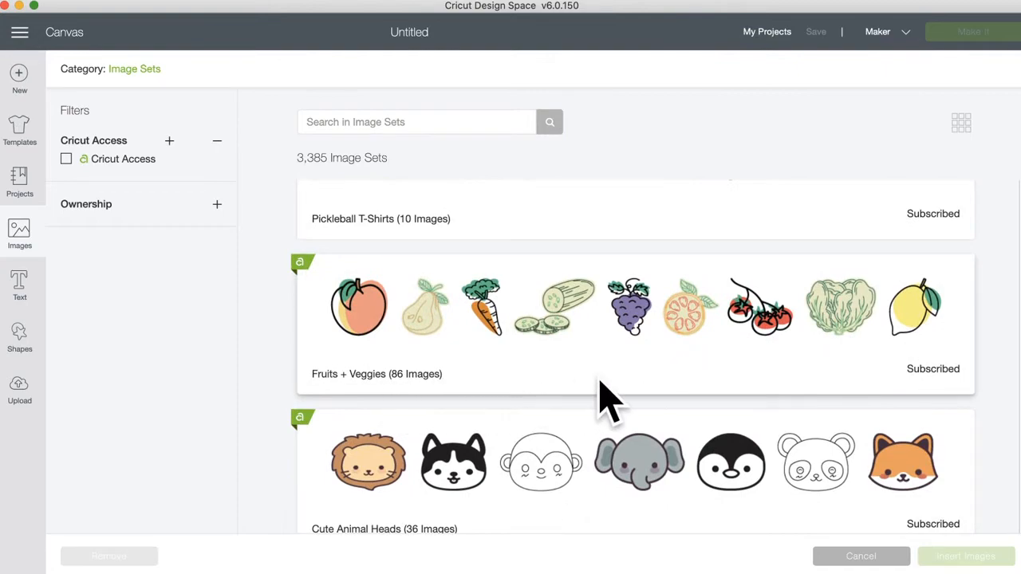
{"action": "scroll", "coordinate": [606, 399], "scroll_direction": "down", "scroll_amount": 3}
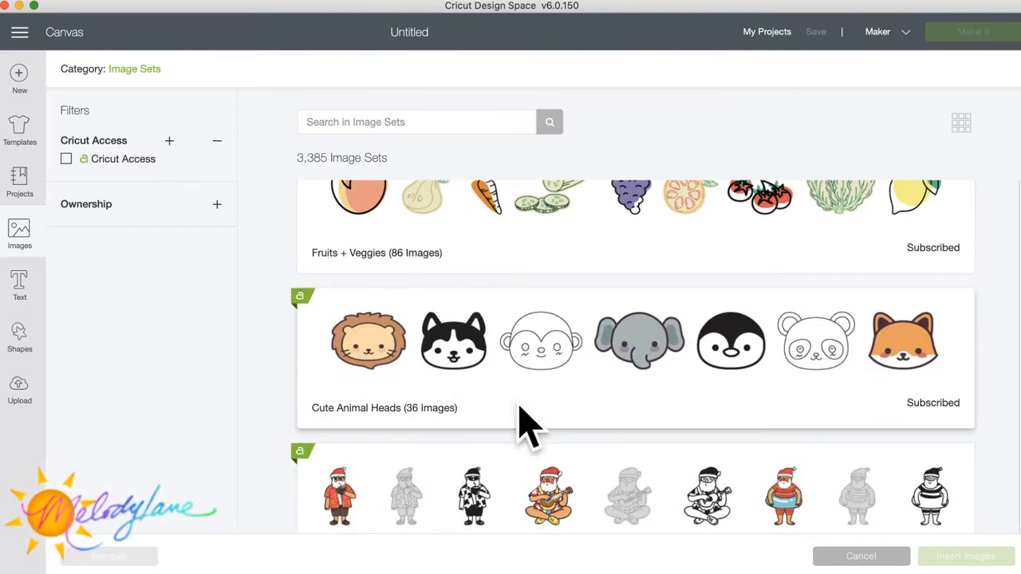
{"action": "scroll", "coordinate": [520, 409], "scroll_direction": "down", "scroll_amount": 4}
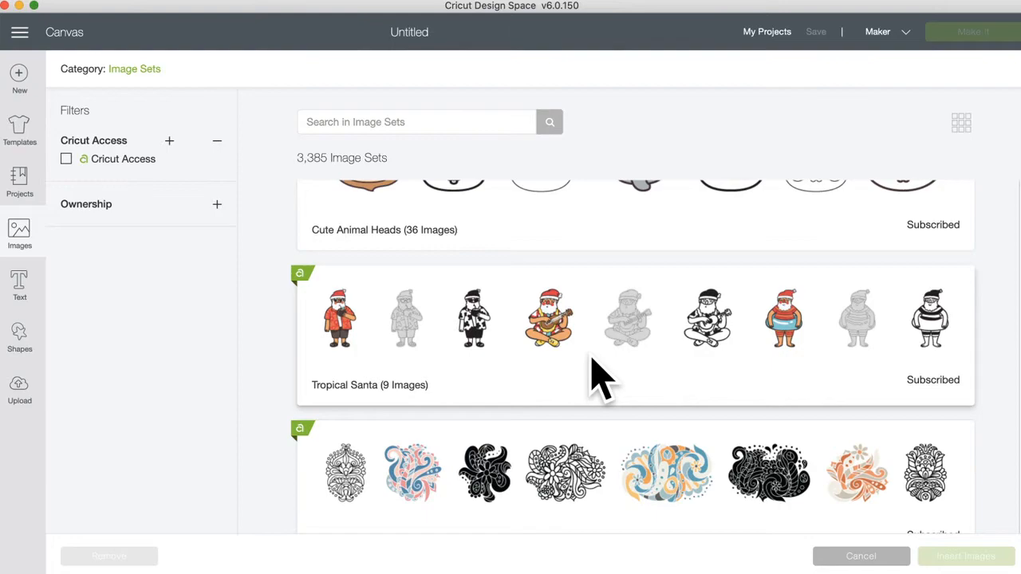
{"action": "scroll", "coordinate": [599, 375], "scroll_direction": "down", "scroll_amount": 2}
{"action": "scroll", "coordinate": [600, 375], "scroll_direction": "down", "scroll_amount": 3}
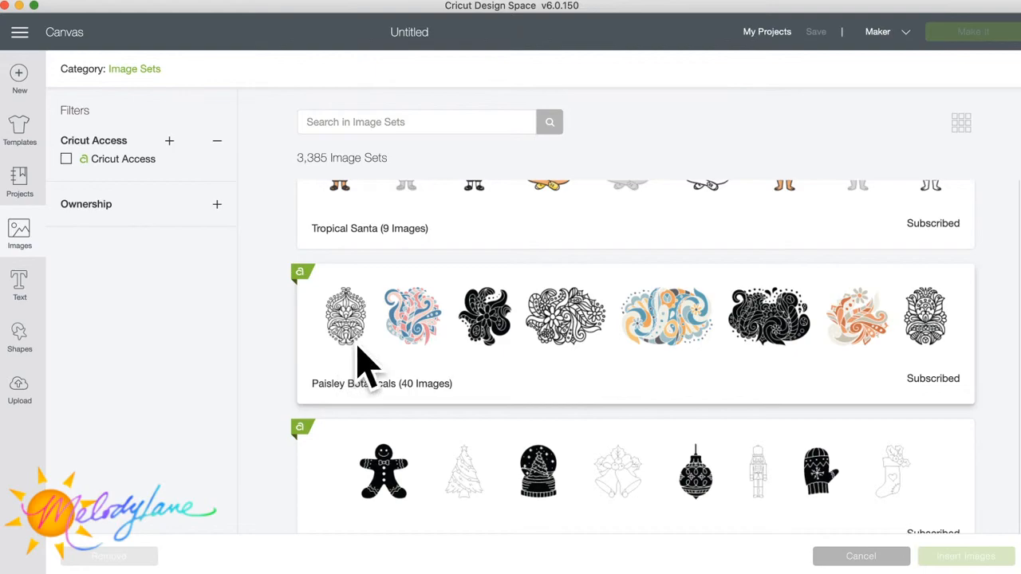
Step: Open the Paisley Botanicals image set and look through the colored, silhouette and outline designs it contains
{"action": "left_click", "coordinate": [499, 349]}
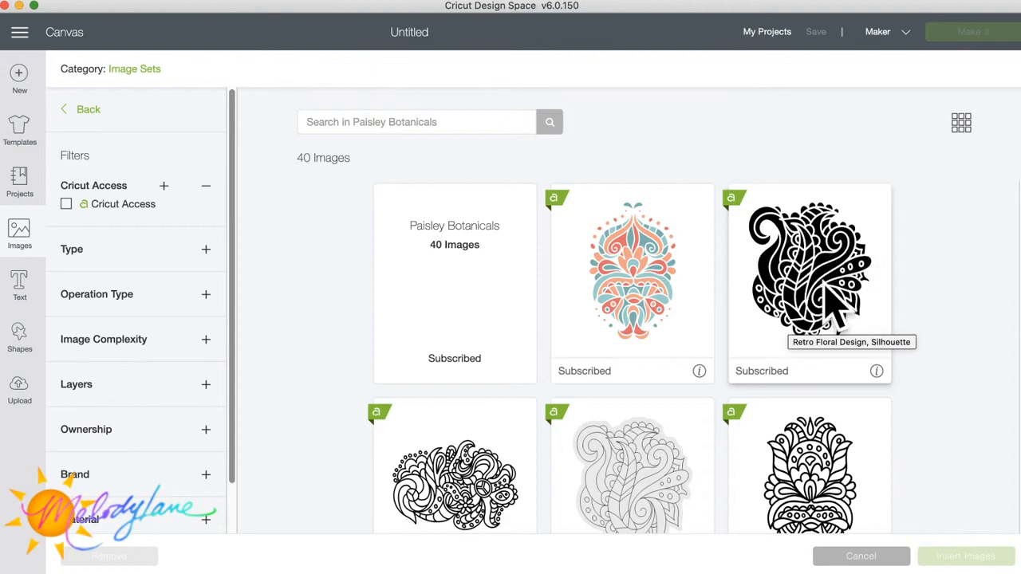
{"action": "scroll", "coordinate": [814, 293], "scroll_direction": "down", "scroll_amount": 2}
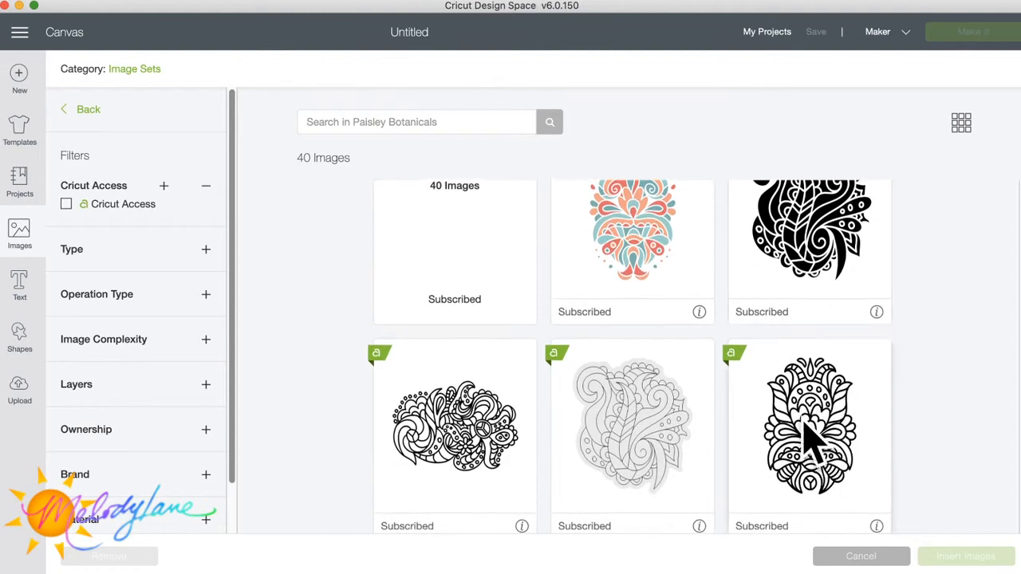
{"action": "scroll", "coordinate": [814, 271], "scroll_direction": "up", "scroll_amount": 2}
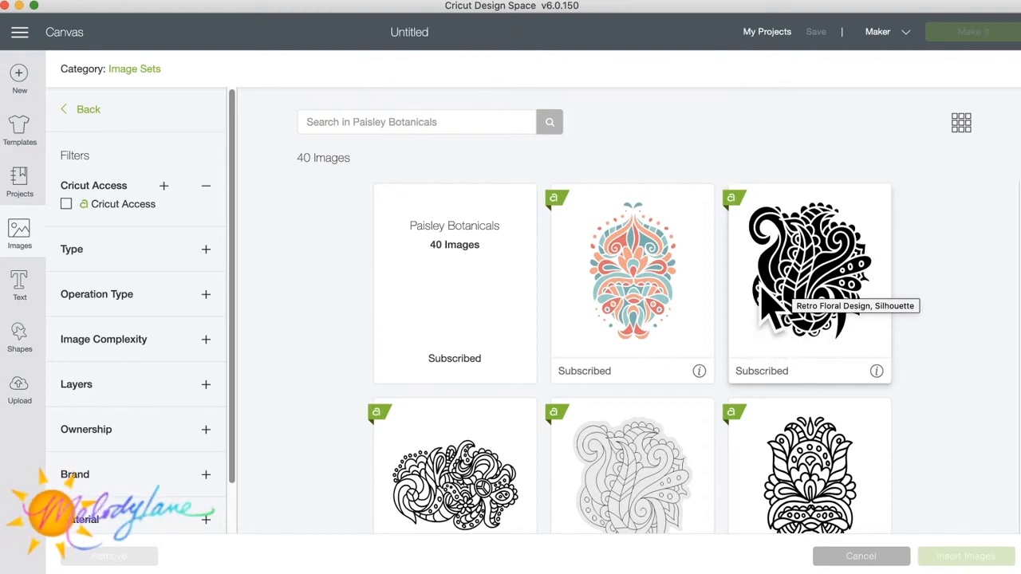
{"action": "scroll", "coordinate": [810, 351], "scroll_direction": "down", "scroll_amount": 10}
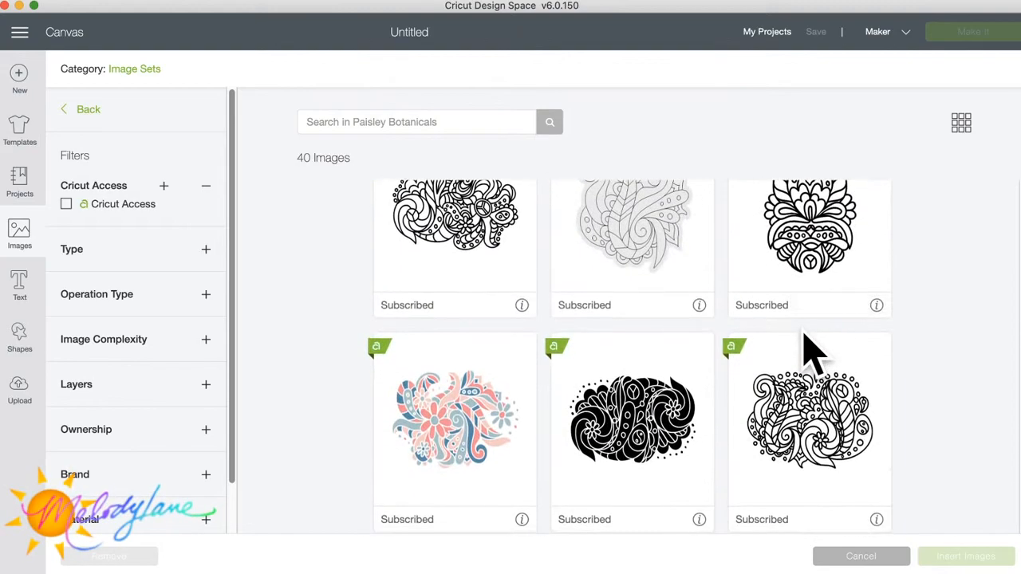
{"action": "scroll", "coordinate": [809, 351], "scroll_direction": "down", "scroll_amount": 10}
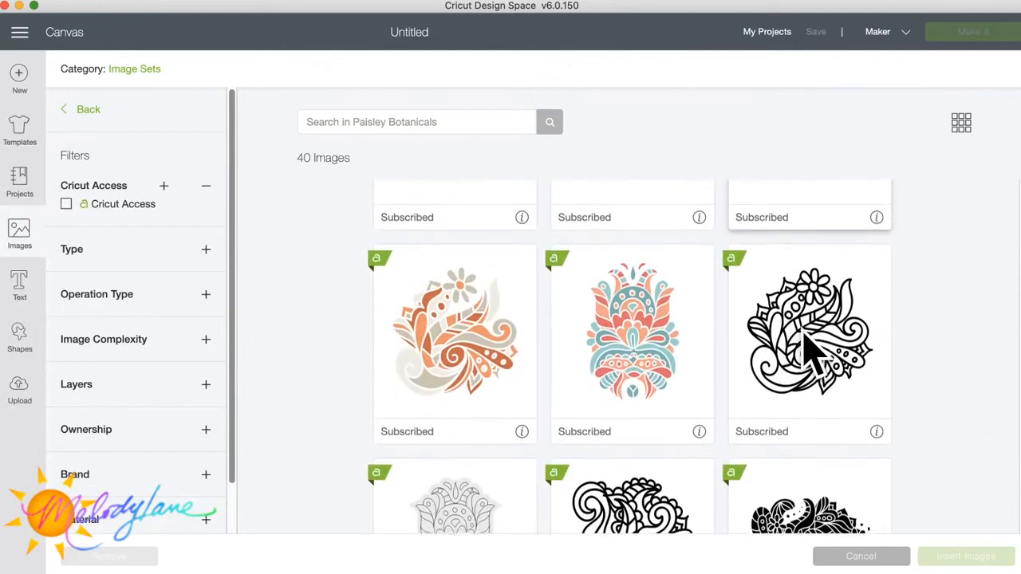
{"action": "scroll", "coordinate": [810, 351], "scroll_direction": "down", "scroll_amount": 10}
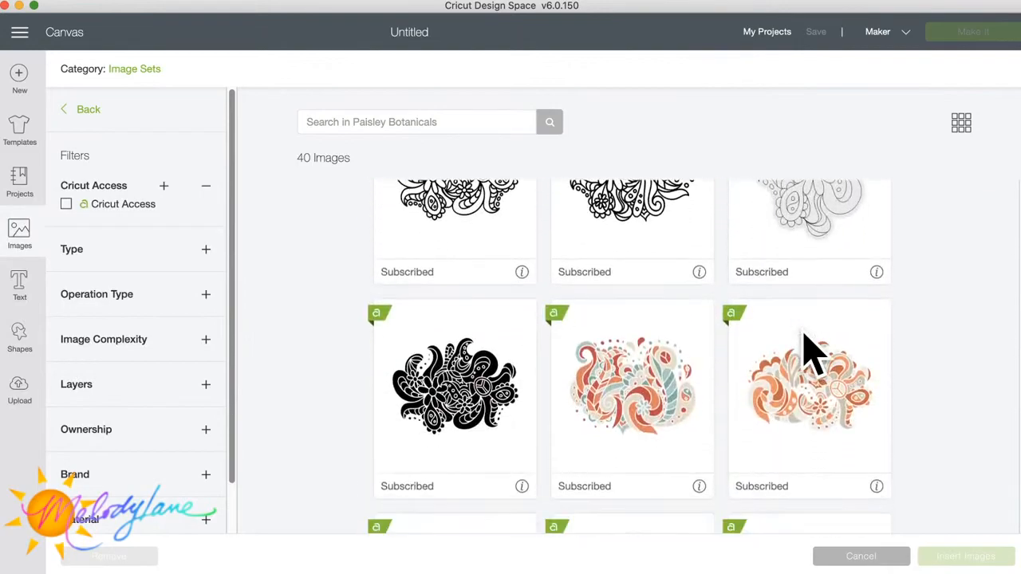
{"action": "scroll", "coordinate": [830, 348], "scroll_direction": "down", "scroll_amount": 5}
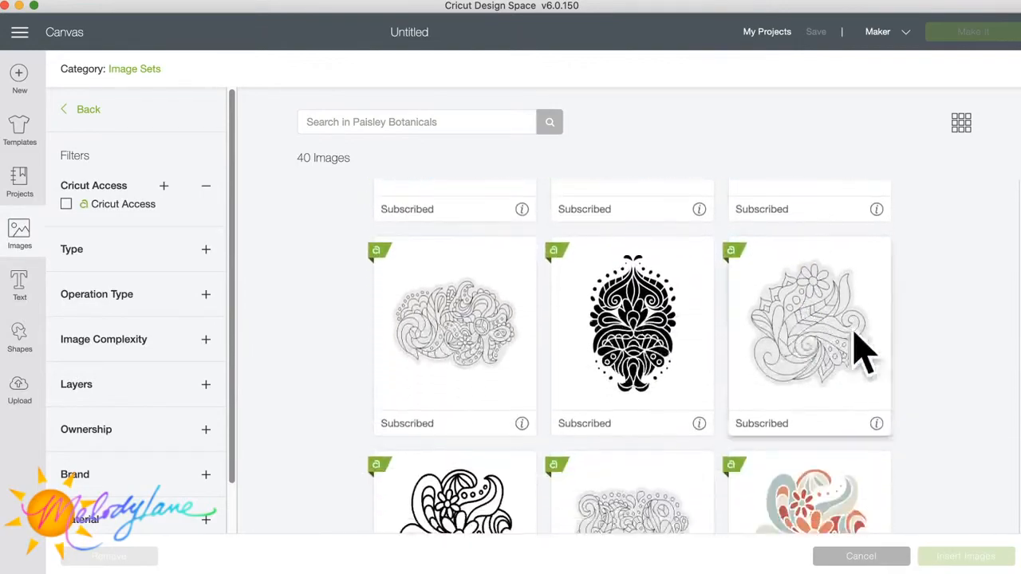
Step: Return to the image sets list and examine the sets from Christmas - Deck The Halls down to Laundry Time
{"action": "left_click", "coordinate": [83, 110]}
{"action": "scroll", "coordinate": [541, 450], "scroll_direction": "down", "scroll_amount": 15}
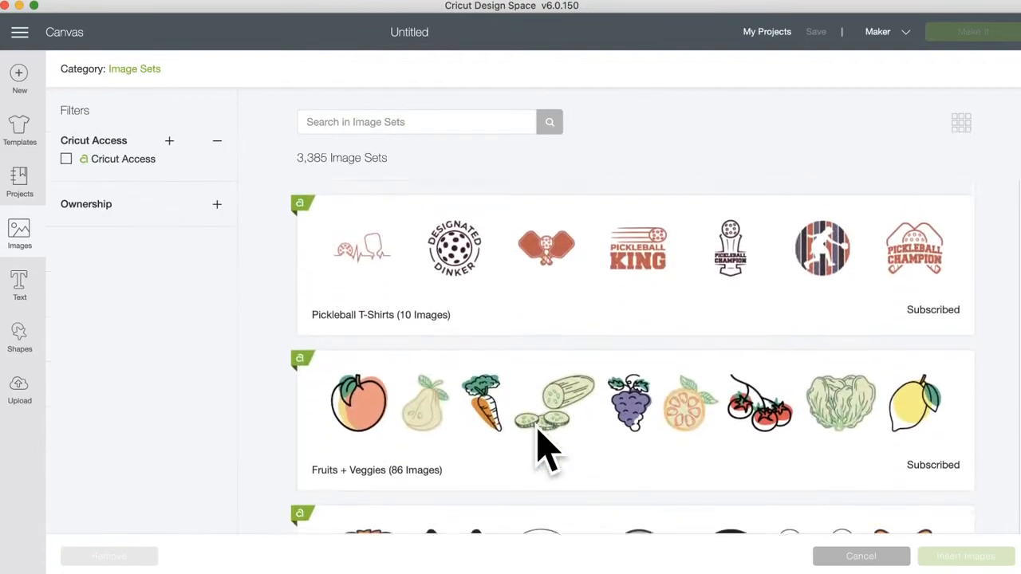
{"action": "scroll", "coordinate": [540, 451], "scroll_direction": "down", "scroll_amount": 3}
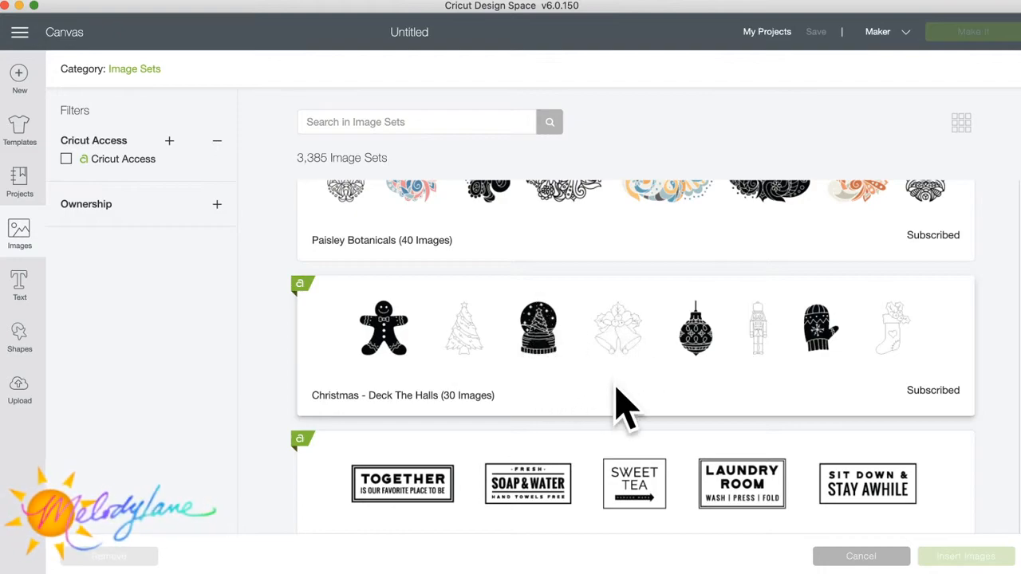
{"action": "scroll", "coordinate": [615, 408], "scroll_direction": "down", "scroll_amount": 3}
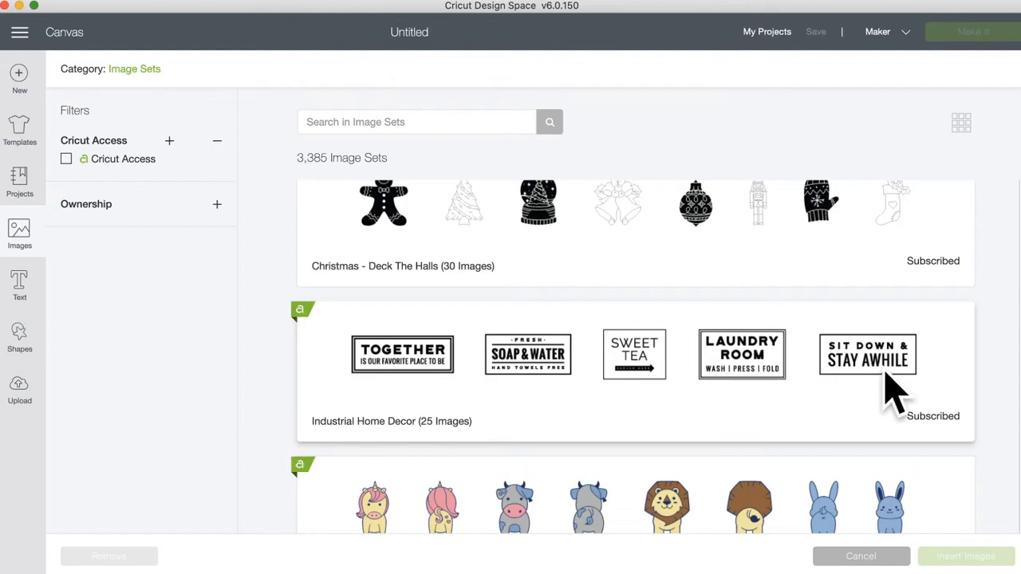
{"action": "scroll", "coordinate": [795, 380], "scroll_direction": "down", "scroll_amount": 1}
{"action": "scroll", "coordinate": [794, 380], "scroll_direction": "down", "scroll_amount": 2}
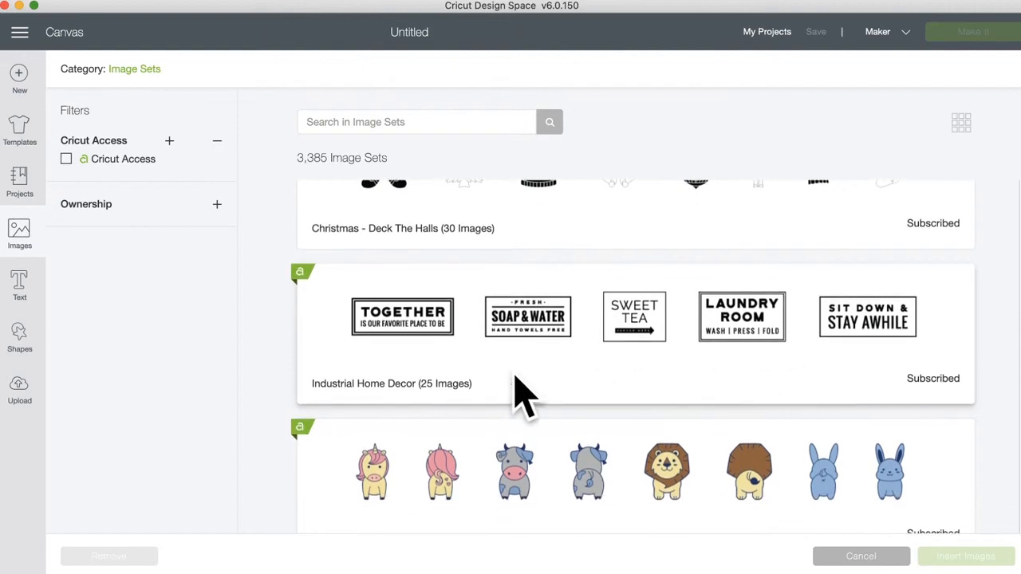
{"action": "scroll", "coordinate": [547, 387], "scroll_direction": "up", "scroll_amount": 1}
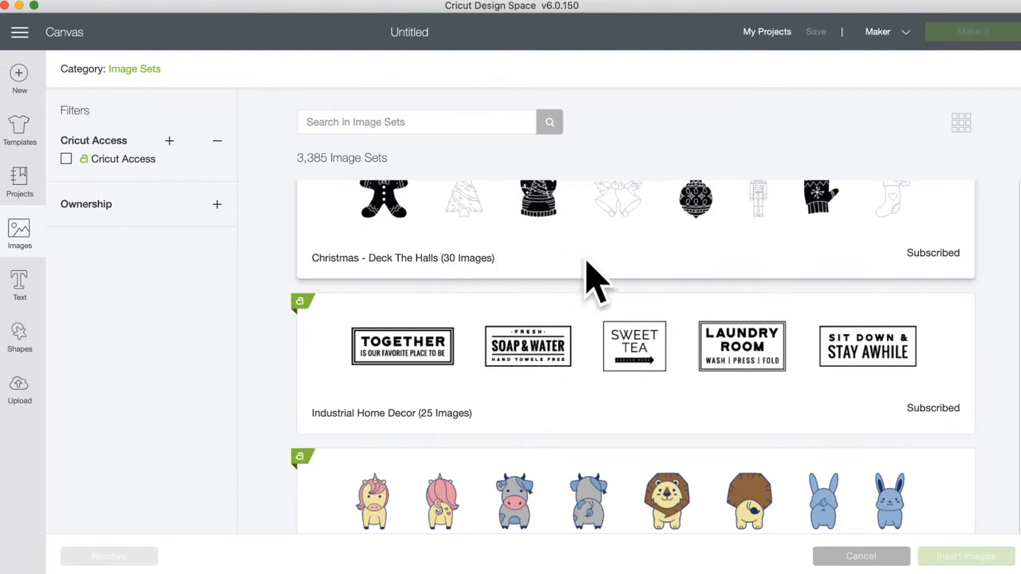
{"action": "scroll", "coordinate": [596, 388], "scroll_direction": "down", "scroll_amount": 5}
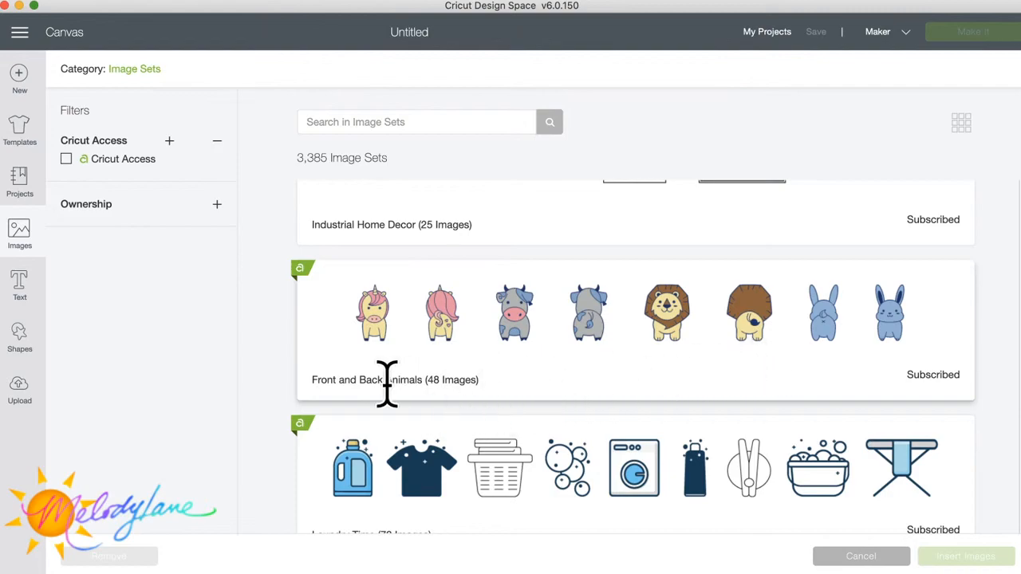
{"action": "scroll", "coordinate": [530, 399], "scroll_direction": "down", "scroll_amount": 2}
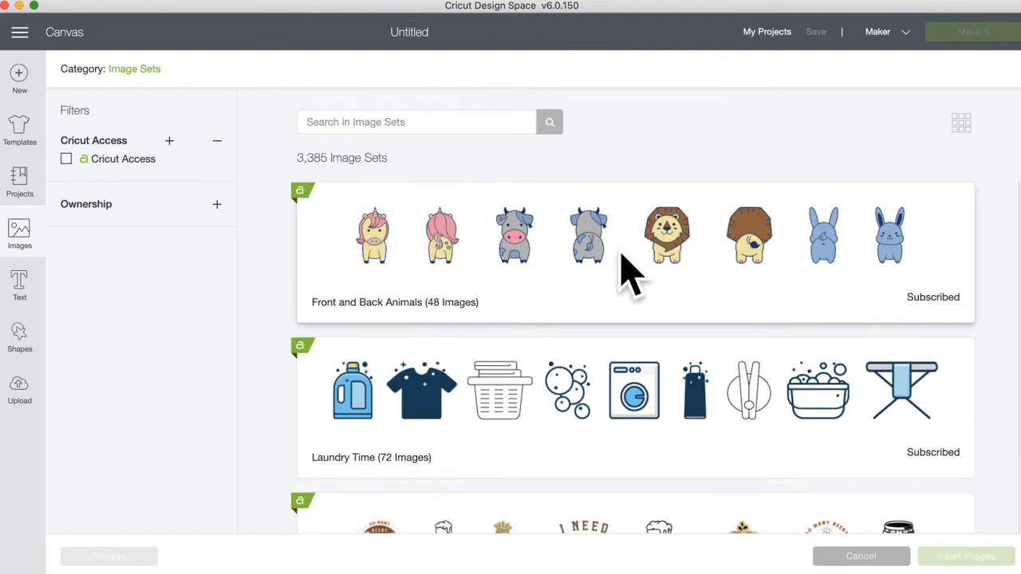
{"action": "scroll", "coordinate": [556, 435], "scroll_direction": "down", "scroll_amount": 1}
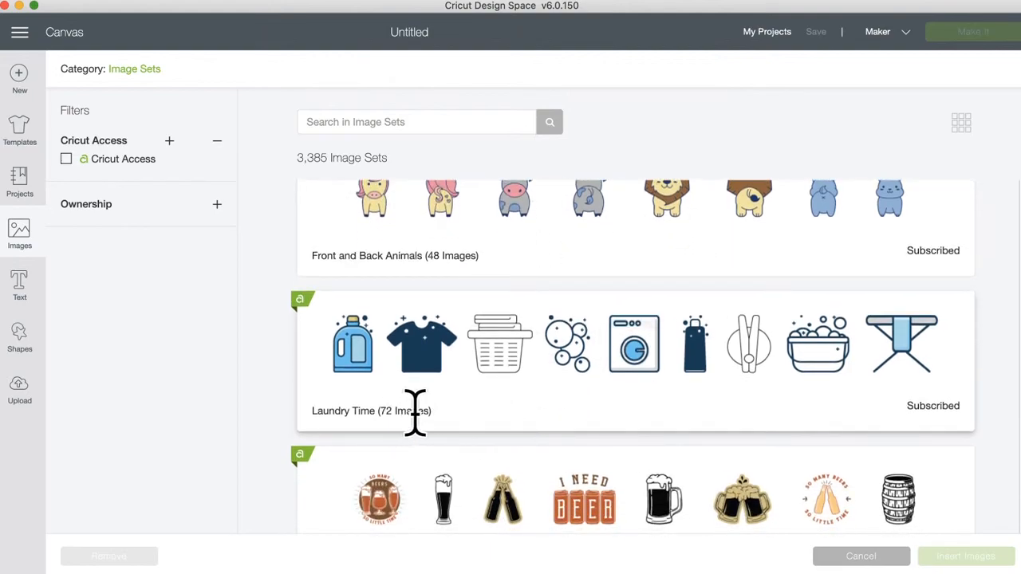
Step: Examine the image sets from So Many Beers down to Santa Gift Bag Designs
{"action": "scroll", "coordinate": [654, 413], "scroll_direction": "down", "scroll_amount": 3}
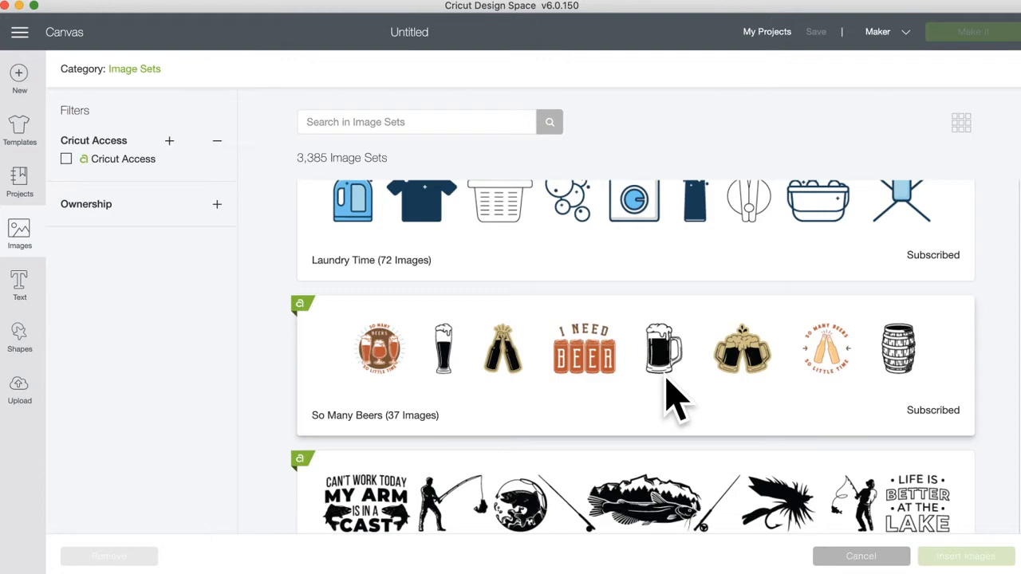
{"action": "scroll", "coordinate": [672, 401], "scroll_direction": "down", "scroll_amount": 4}
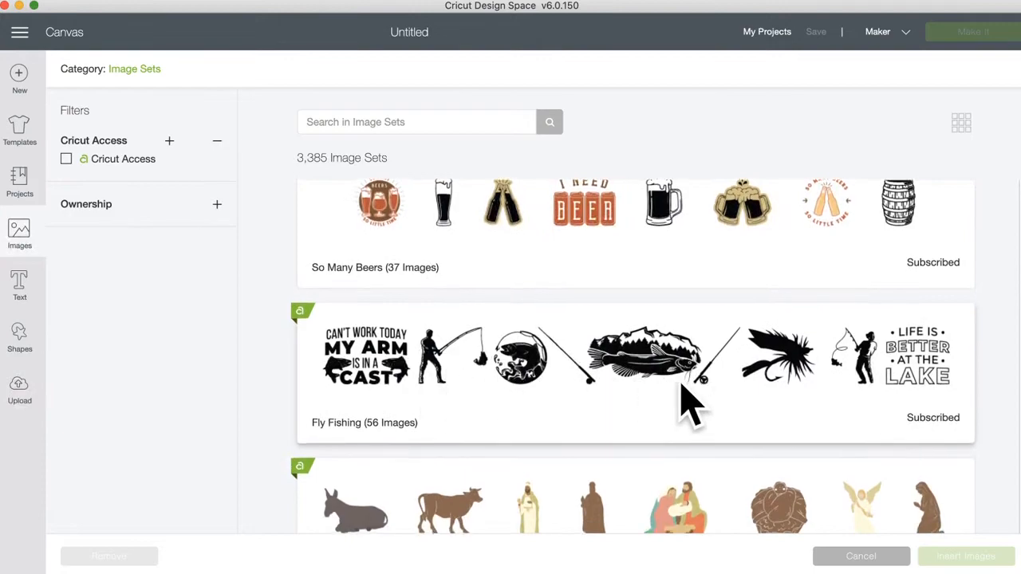
{"action": "scroll", "coordinate": [685, 403], "scroll_direction": "down", "scroll_amount": 1}
{"action": "scroll", "coordinate": [662, 369], "scroll_direction": "down", "scroll_amount": 4}
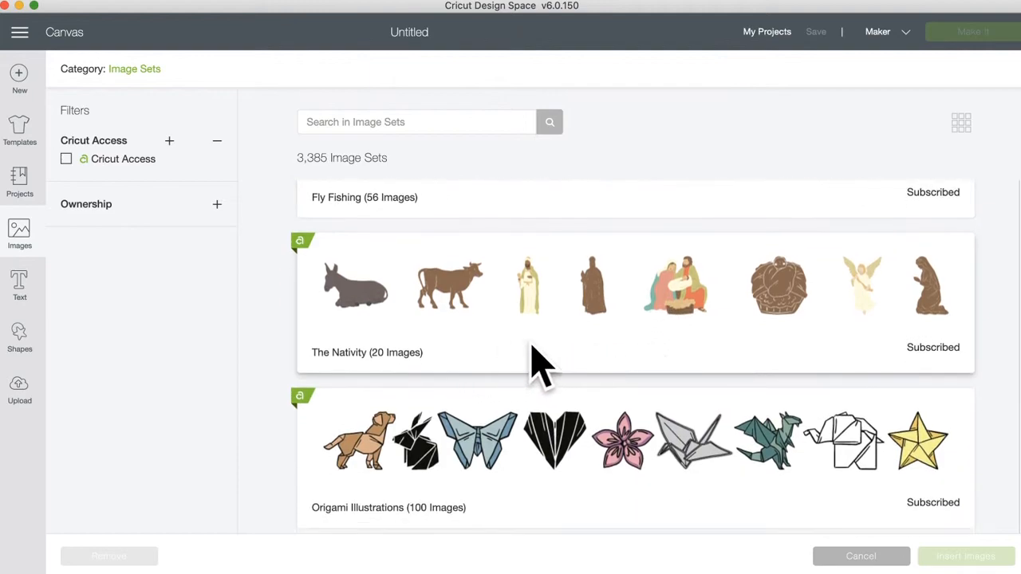
{"action": "scroll", "coordinate": [593, 364], "scroll_direction": "down", "scroll_amount": 2}
{"action": "scroll", "coordinate": [598, 355], "scroll_direction": "down", "scroll_amount": 1}
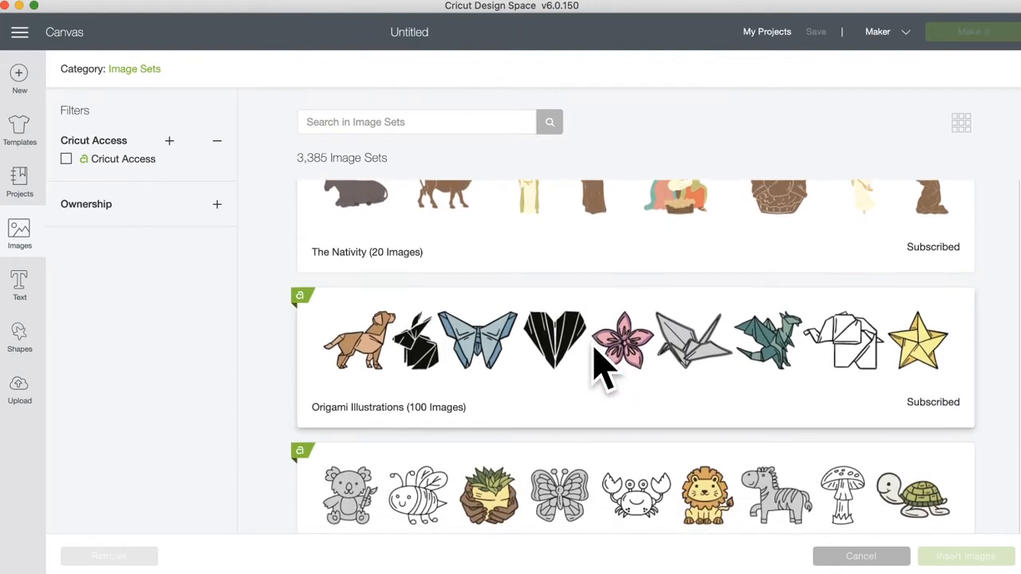
{"action": "scroll", "coordinate": [606, 403], "scroll_direction": "down", "scroll_amount": 4}
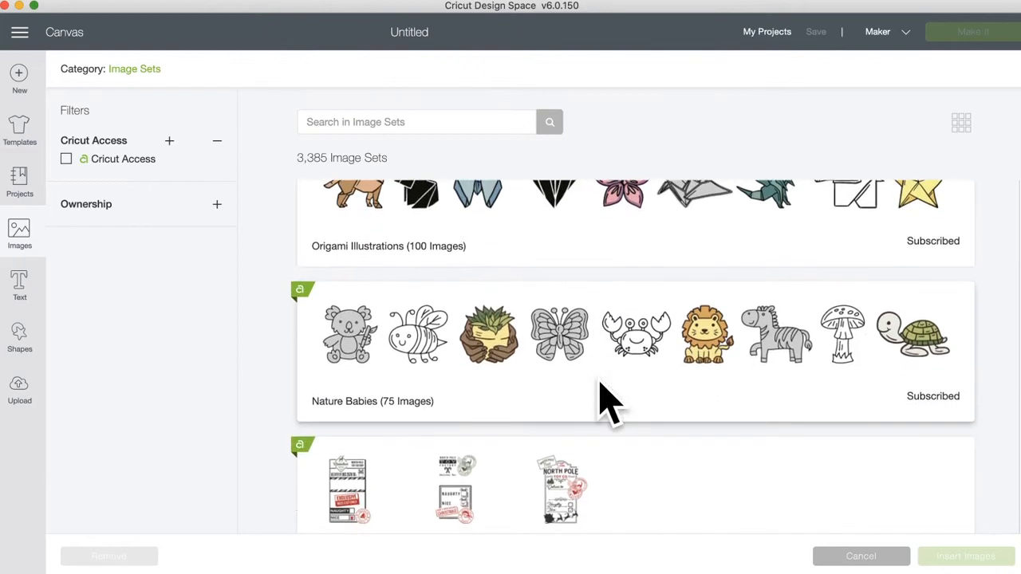
{"action": "scroll", "coordinate": [606, 402], "scroll_direction": "down", "scroll_amount": 4}
{"action": "scroll", "coordinate": [603, 403], "scroll_direction": "down", "scroll_amount": 1}
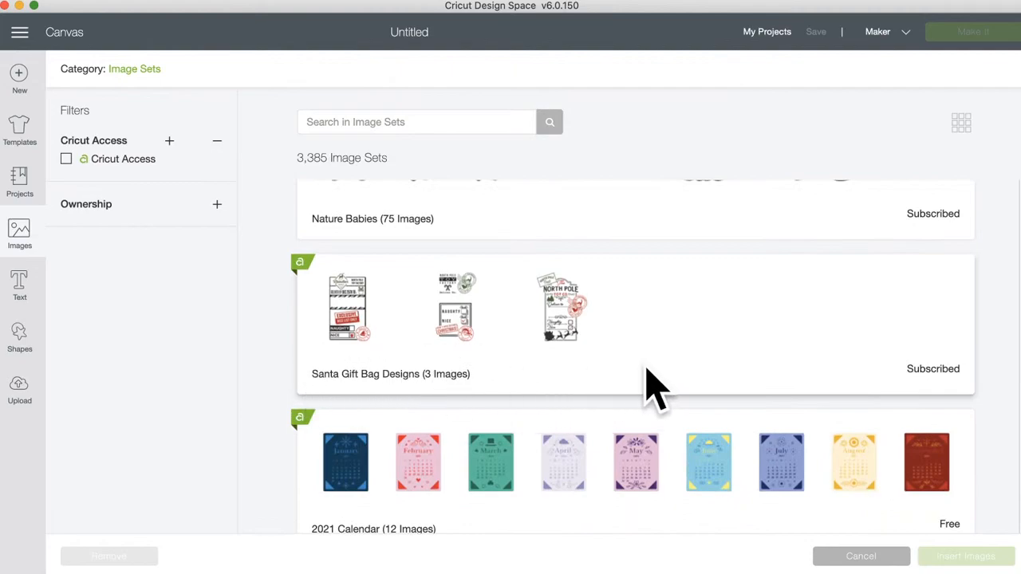
Step: Examine the image sets from 2021 Calendar down to Christmas Long Cut Signs
{"action": "scroll", "coordinate": [695, 376], "scroll_direction": "down", "scroll_amount": 5}
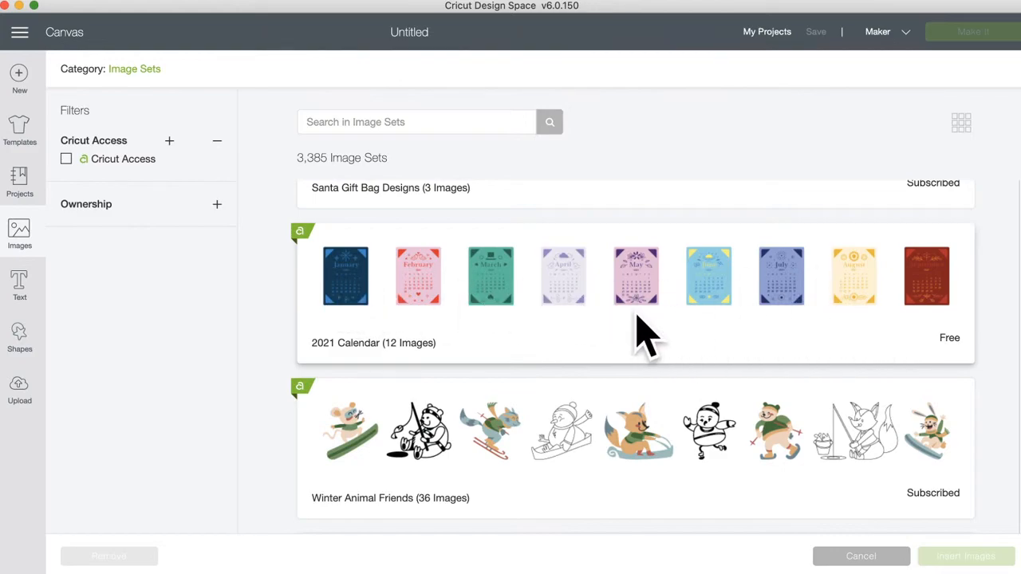
{"action": "scroll", "coordinate": [644, 335], "scroll_direction": "down", "scroll_amount": 3}
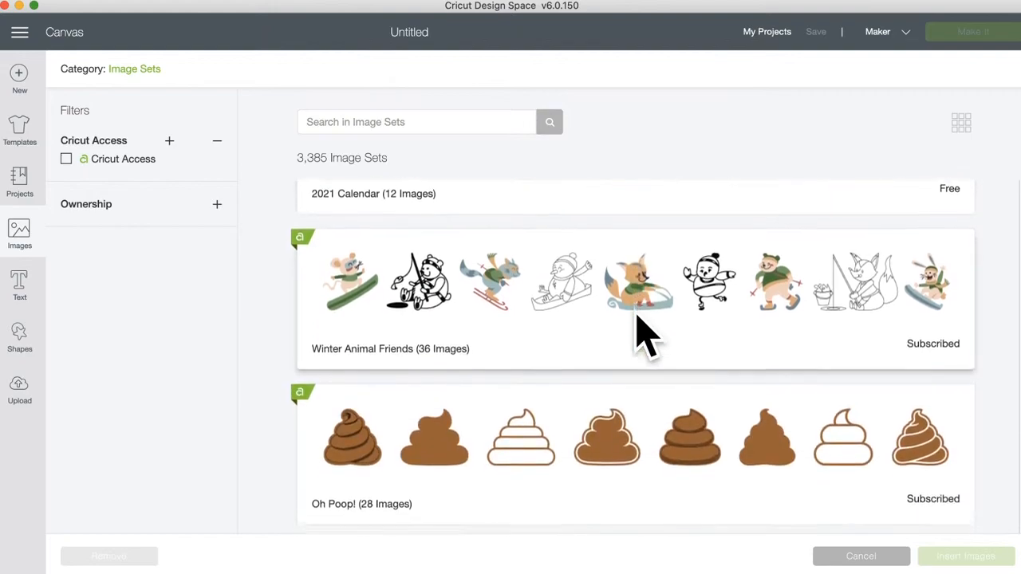
{"action": "scroll", "coordinate": [644, 335], "scroll_direction": "down", "scroll_amount": 2}
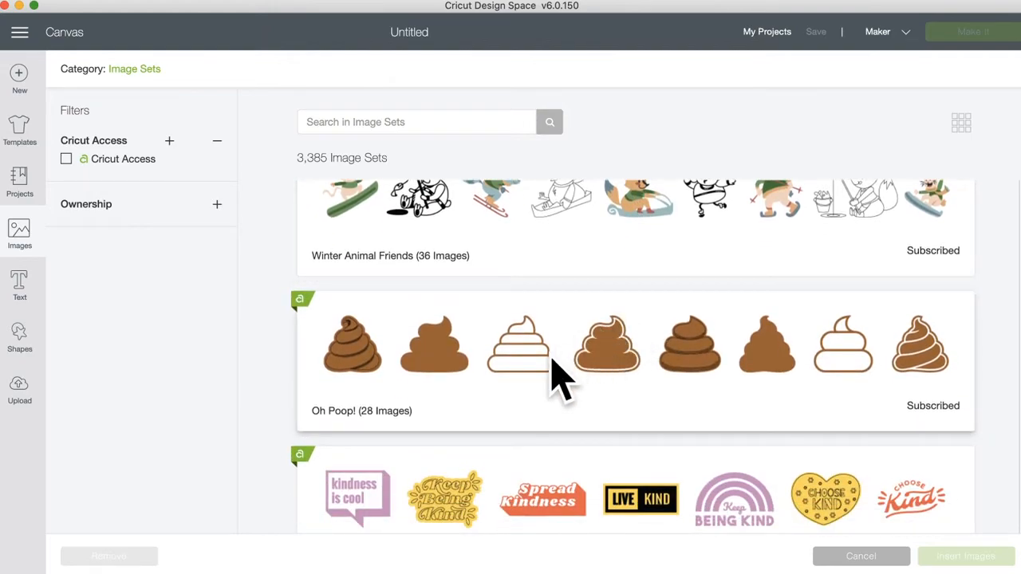
{"action": "scroll", "coordinate": [672, 386], "scroll_direction": "down", "scroll_amount": 5}
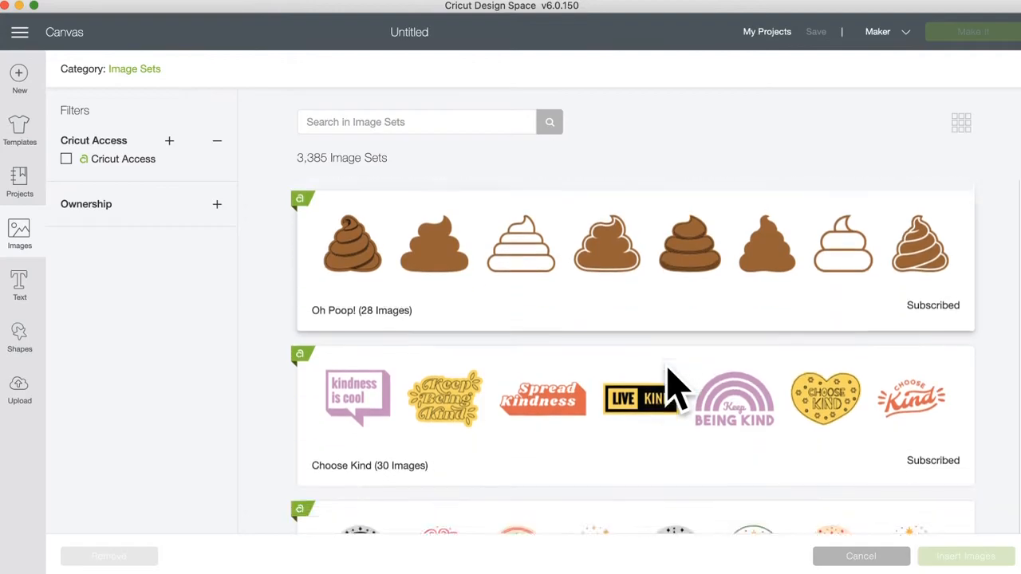
{"action": "scroll", "coordinate": [673, 386], "scroll_direction": "down", "scroll_amount": 10}
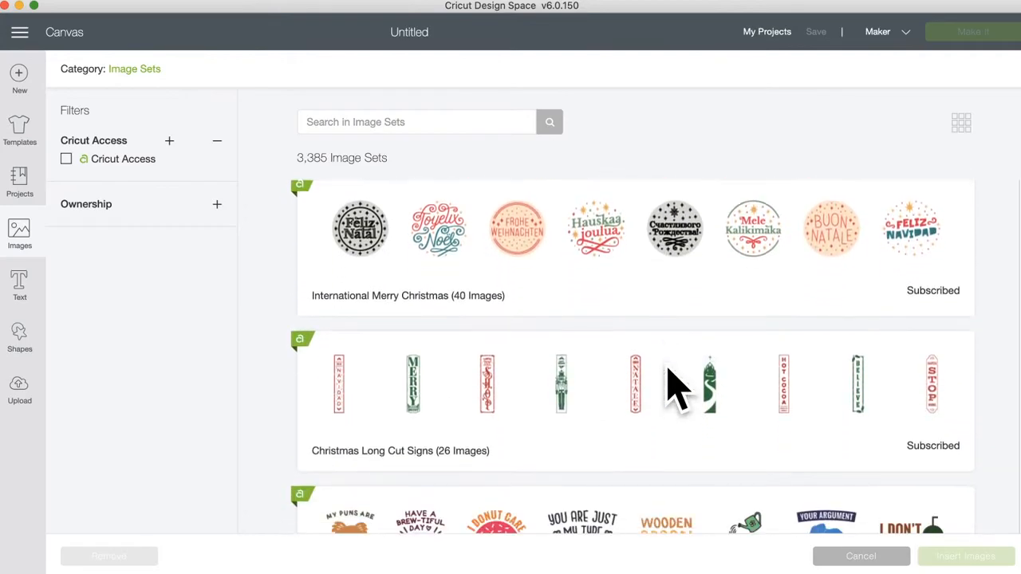
{"action": "scroll", "coordinate": [673, 386], "scroll_direction": "down", "scroll_amount": 8}
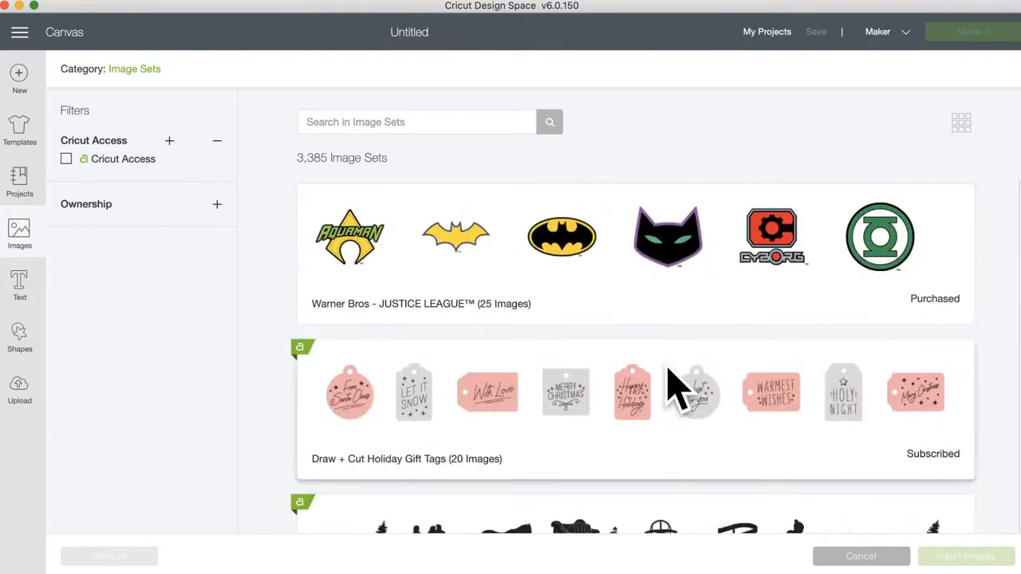
Step: Go back to the blank canvas, reopen the image library, and choose the Image Sets category from the highlighted categories
{"action": "left_click", "coordinate": [16, 232]}
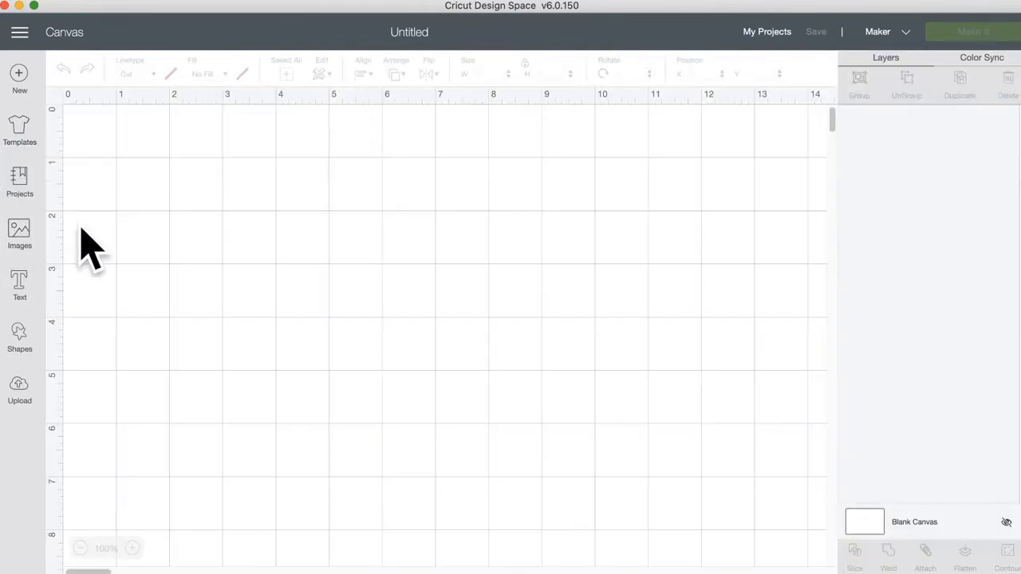
{"action": "left_click", "coordinate": [17, 231]}
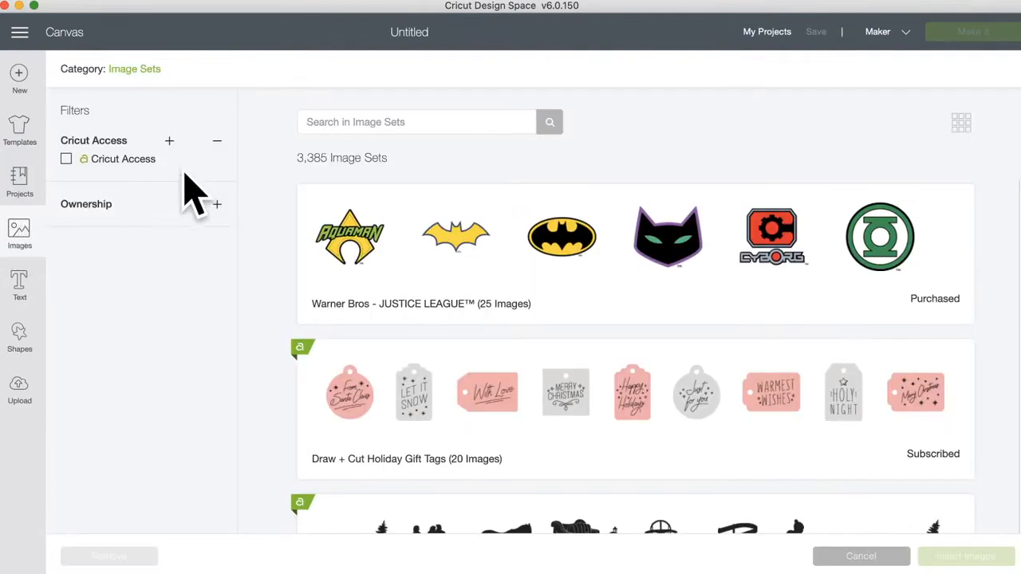
{"action": "left_click", "coordinate": [132, 69]}
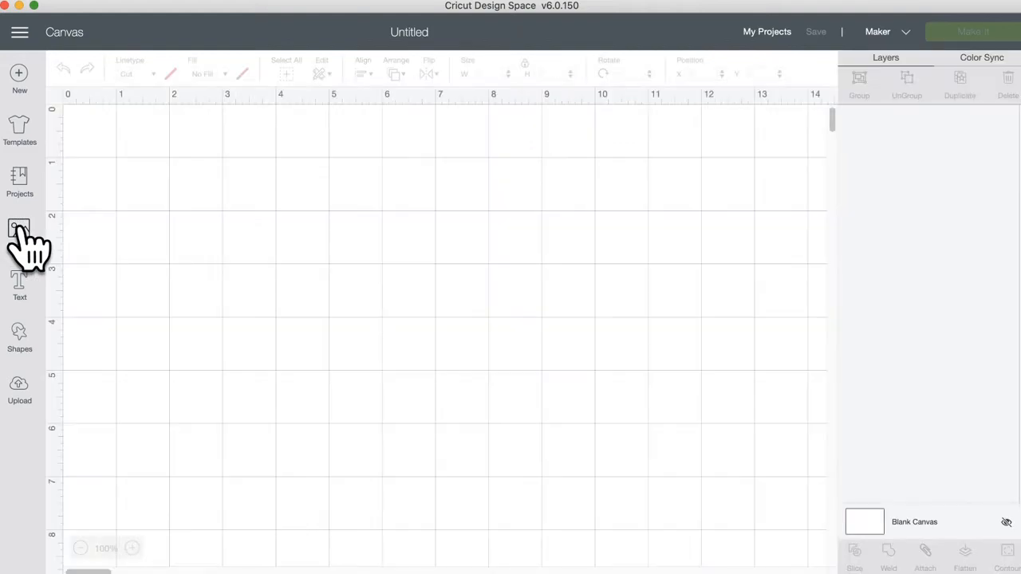
{"action": "left_click", "coordinate": [18, 233]}
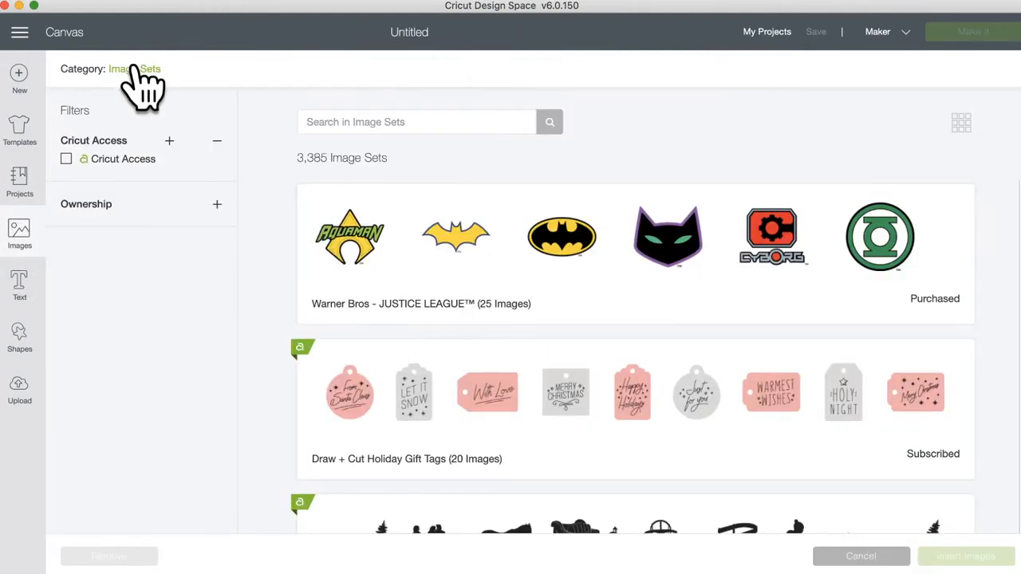
{"action": "left_click", "coordinate": [133, 69]}
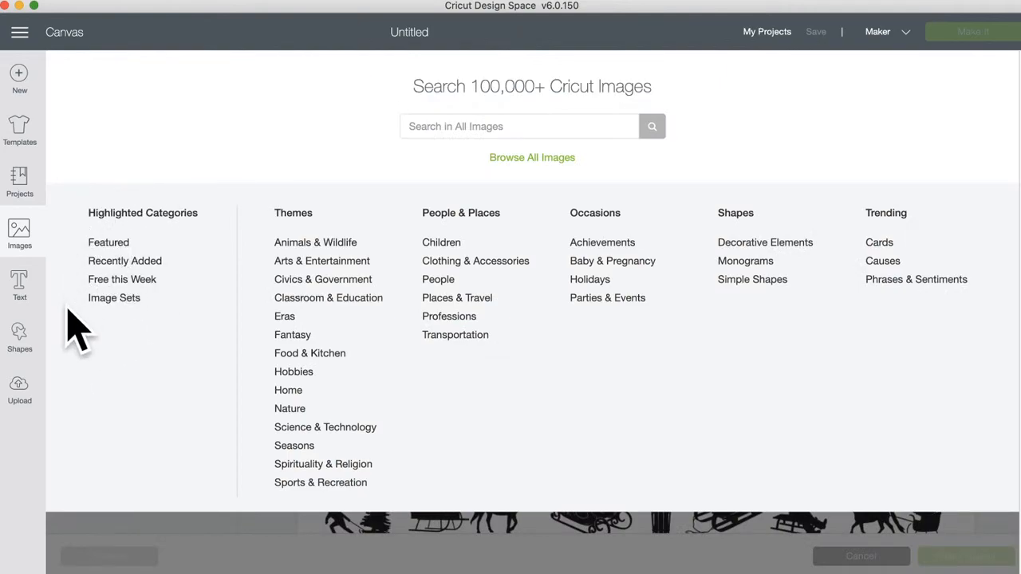
{"action": "left_click", "coordinate": [120, 297]}
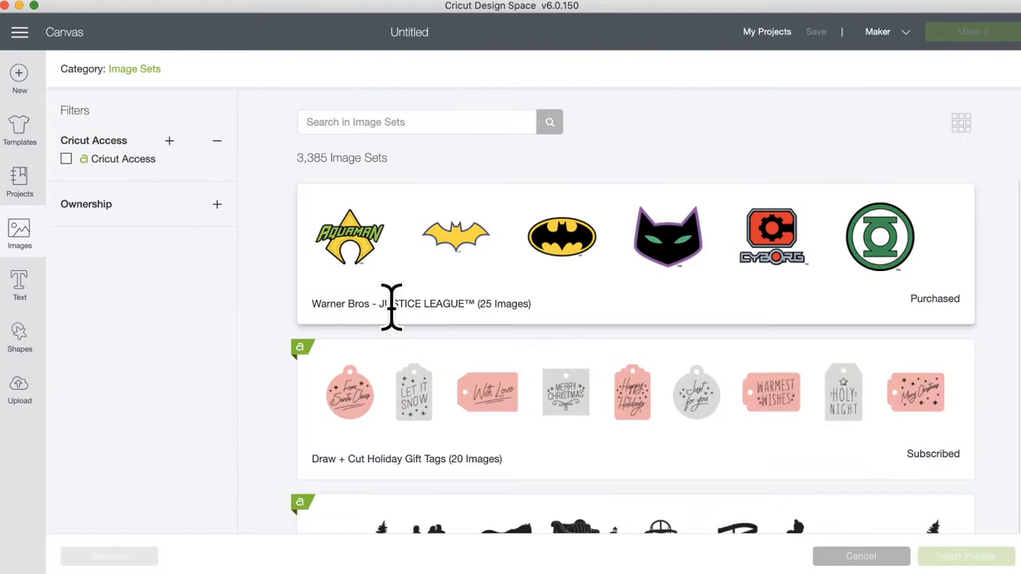
Step: Review the first image sets in the list, from Warner Bros - Justice League to Sledding Silhouettes
{"action": "scroll", "coordinate": [390, 303], "scroll_direction": "down", "scroll_amount": 3}
{"action": "scroll", "coordinate": [402, 326], "scroll_direction": "up", "scroll_amount": 3}
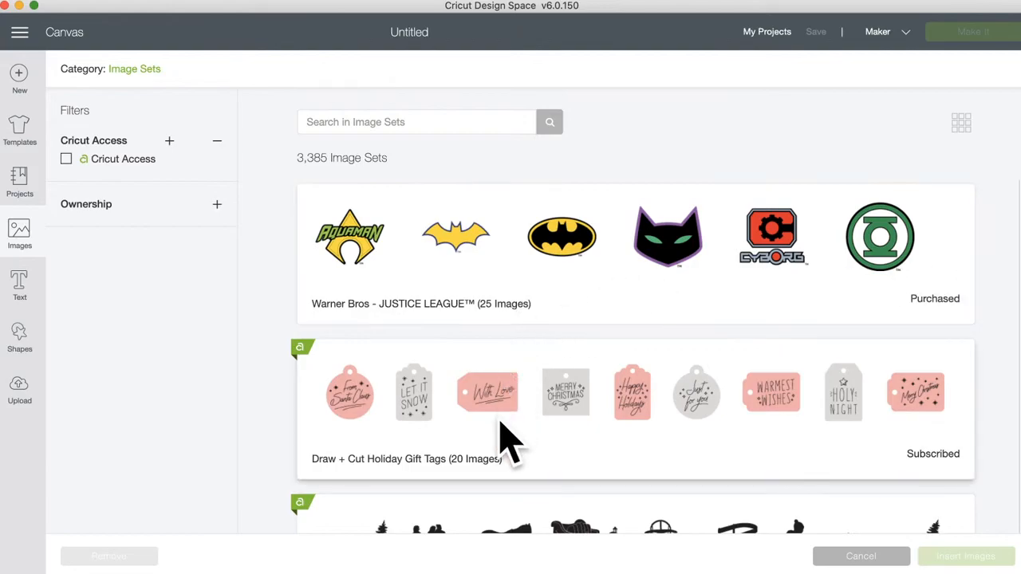
{"action": "scroll", "coordinate": [503, 439], "scroll_direction": "down", "scroll_amount": 5}
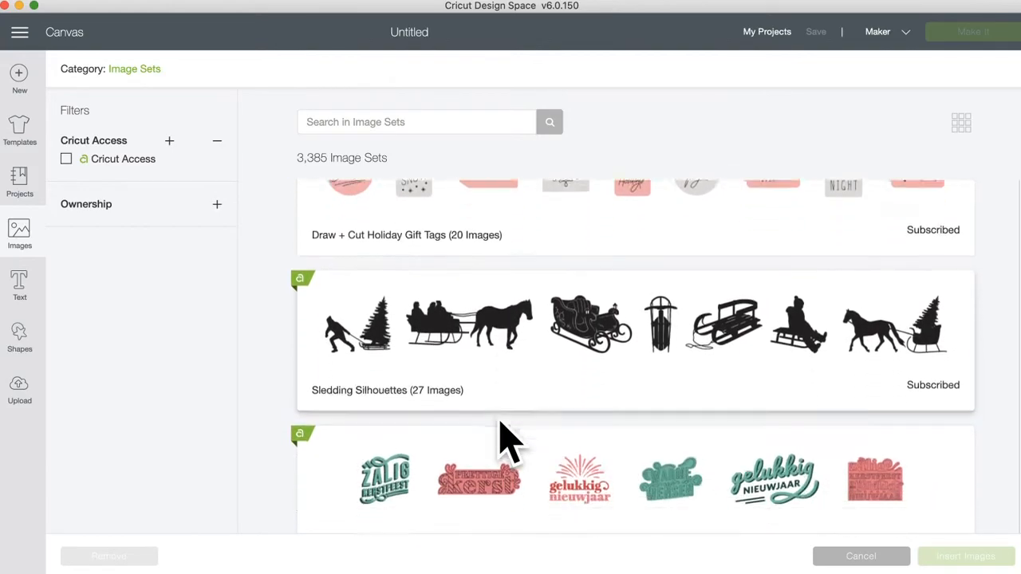
Step: Look over the image sets down to Hanukkah - Festival of Lights and search the Image Sets category for "teen"
{"action": "scroll", "coordinate": [502, 438], "scroll_direction": "down", "scroll_amount": 15}
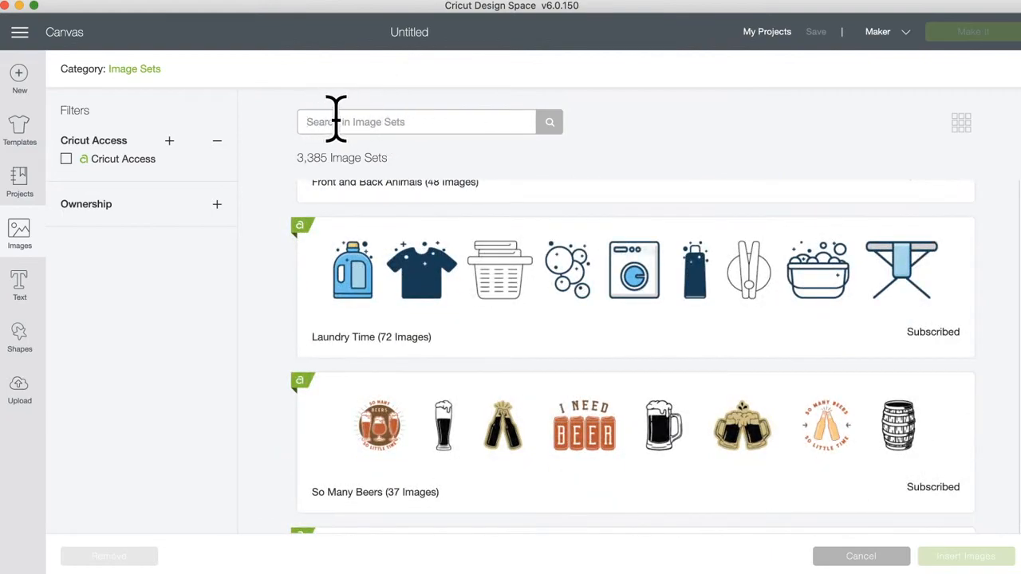
{"action": "scroll", "coordinate": [603, 372], "scroll_direction": "down", "scroll_amount": 15}
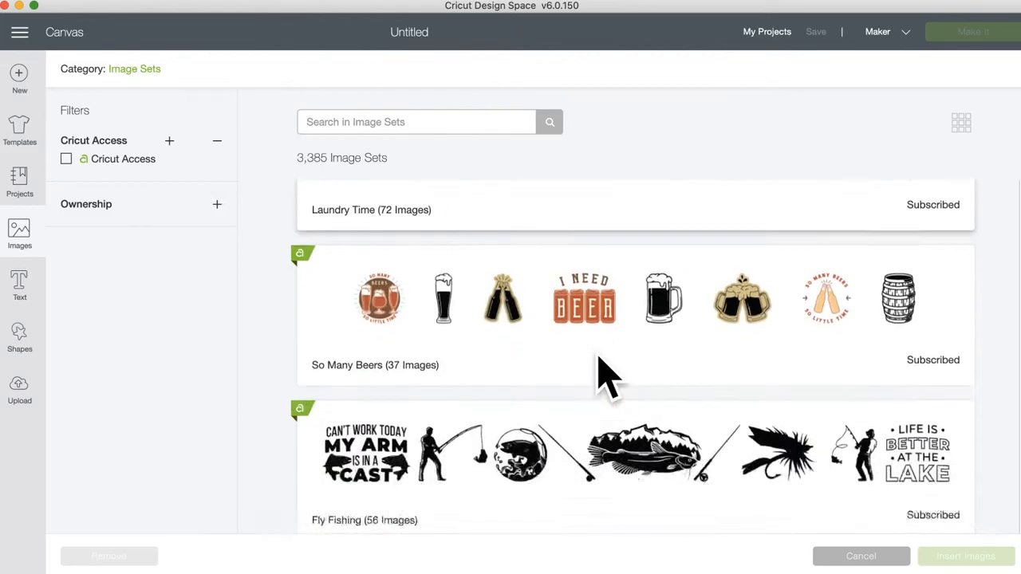
{"action": "scroll", "coordinate": [604, 373], "scroll_direction": "down", "scroll_amount": 15}
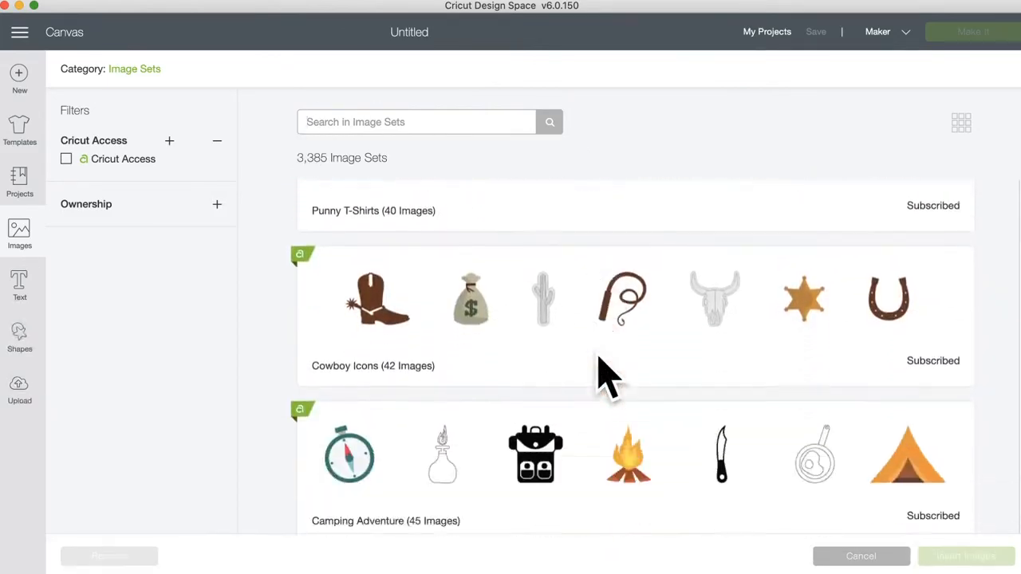
{"action": "scroll", "coordinate": [598, 375], "scroll_direction": "down", "scroll_amount": 15}
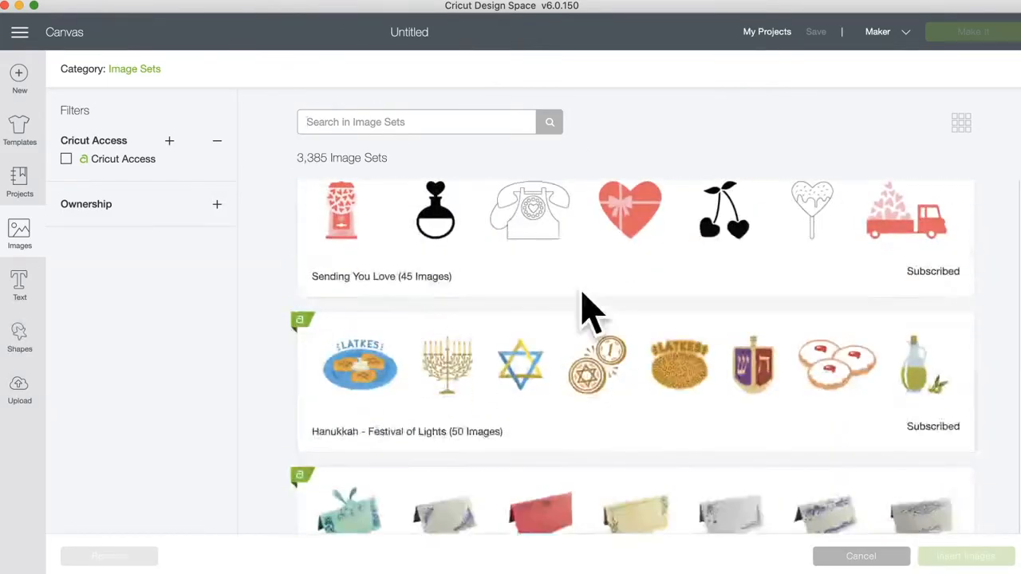
{"action": "left_click", "coordinate": [361, 120]}
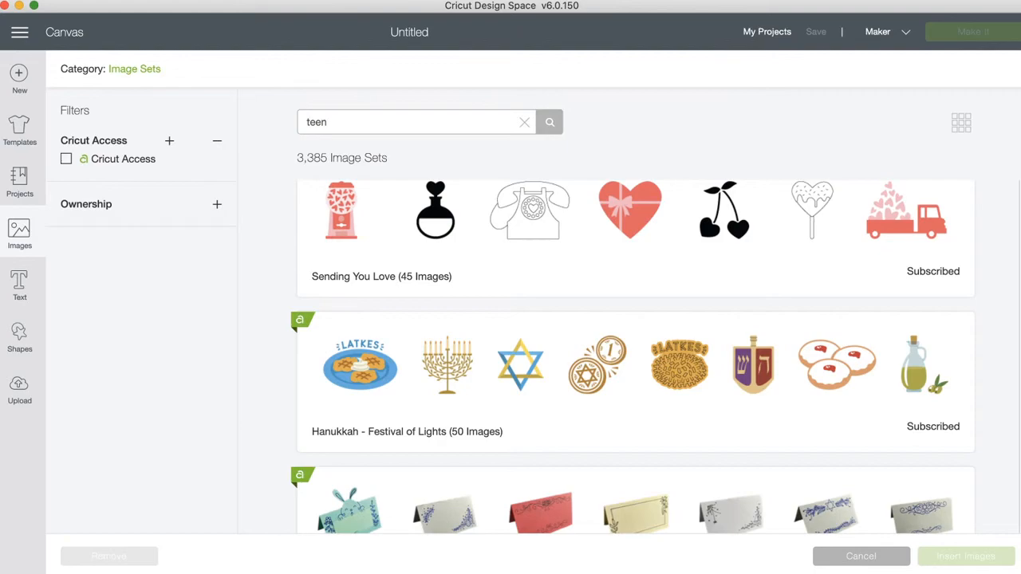
{"action": "type", "text": "teen"}
{"action": "key", "text": "Return"}
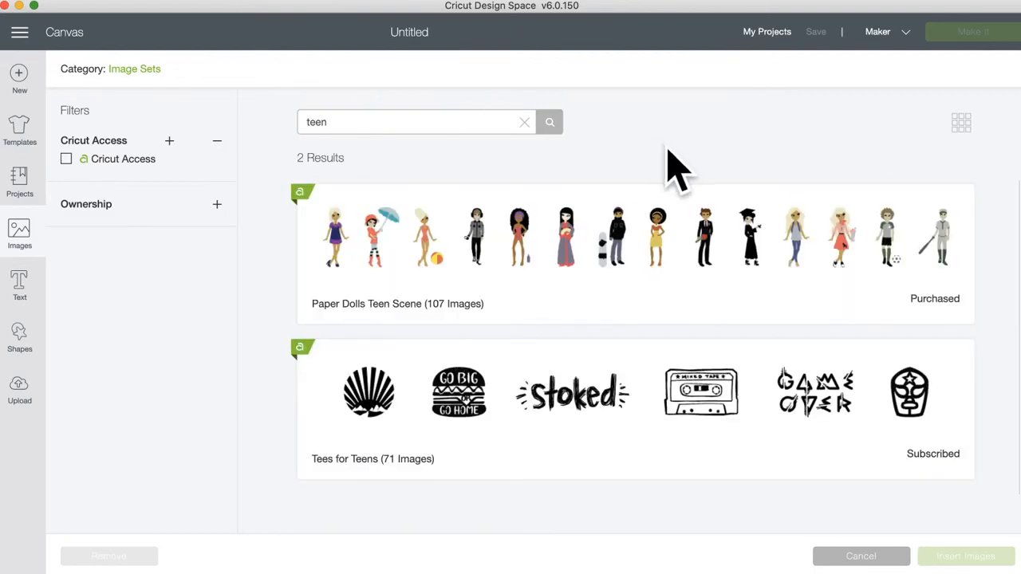
Step: Open the Paper Dolls Teen Scene image set and look through its images, ending back at the first ones
{"action": "left_click", "coordinate": [662, 233]}
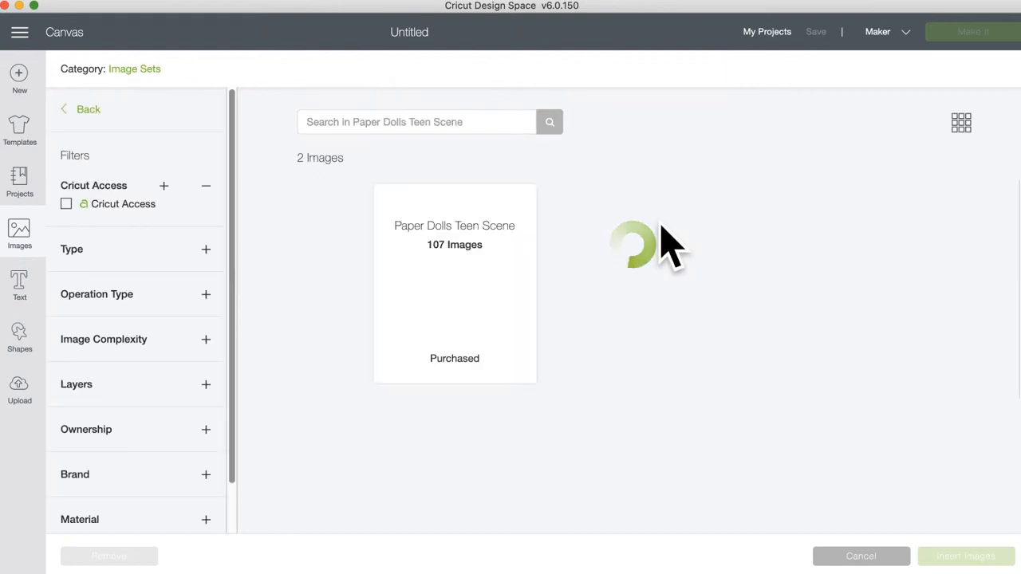
{"action": "scroll", "coordinate": [666, 475], "scroll_direction": "down", "scroll_amount": 5}
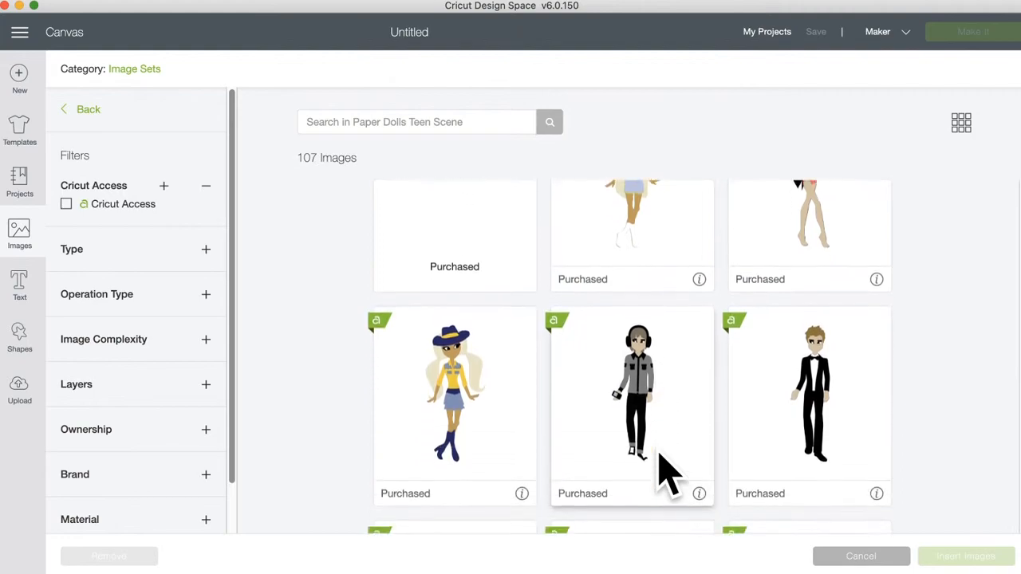
{"action": "scroll", "coordinate": [666, 475], "scroll_direction": "down", "scroll_amount": 3}
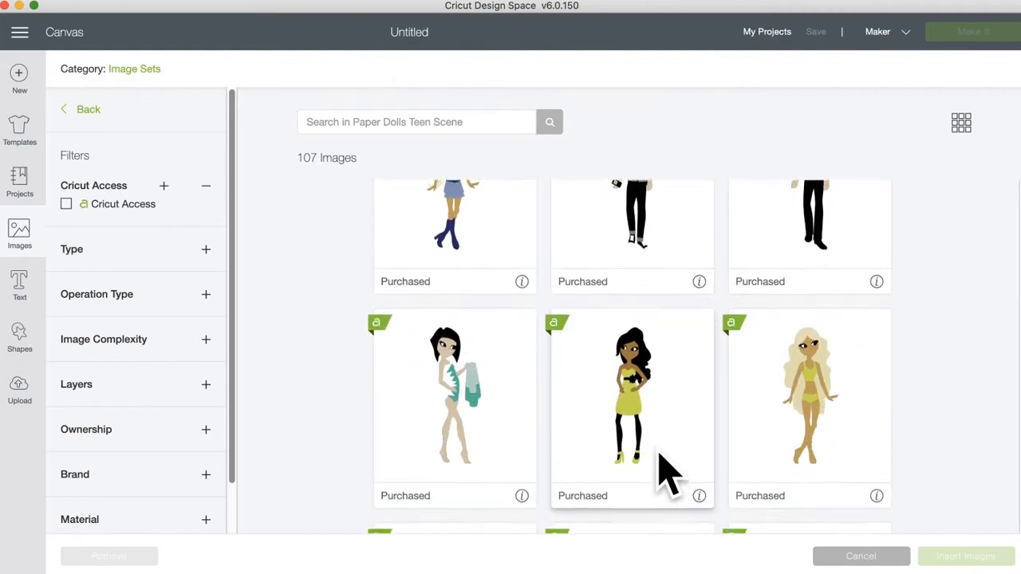
{"action": "scroll", "coordinate": [666, 474], "scroll_direction": "down", "scroll_amount": 4}
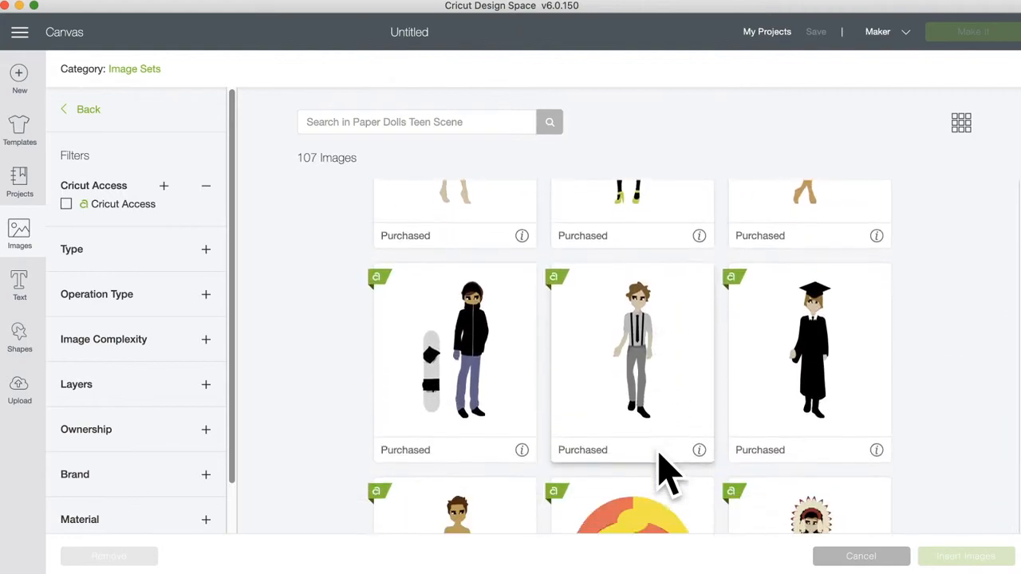
{"action": "scroll", "coordinate": [666, 475], "scroll_direction": "down", "scroll_amount": 4}
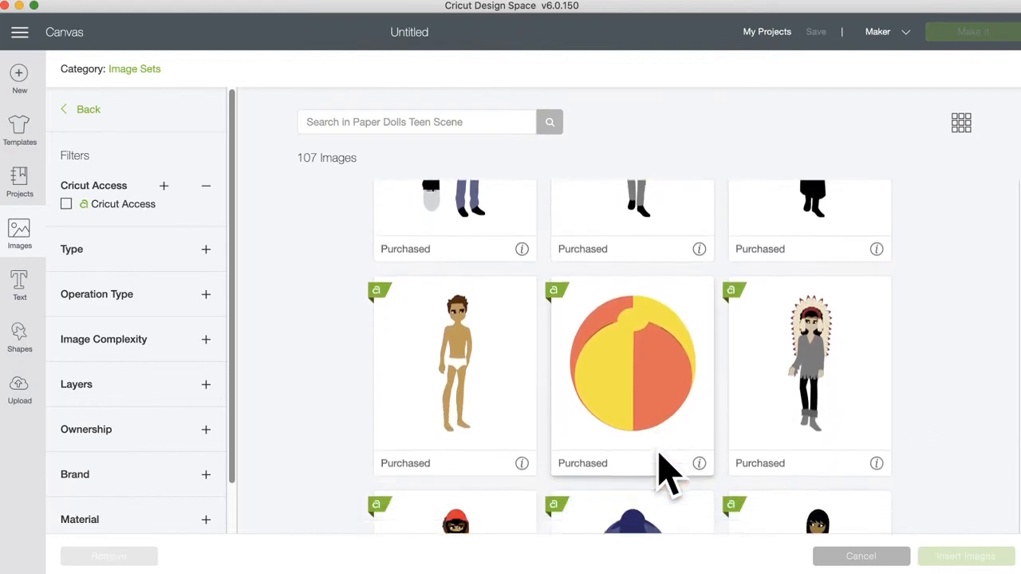
{"action": "scroll", "coordinate": [666, 474], "scroll_direction": "down", "scroll_amount": 5}
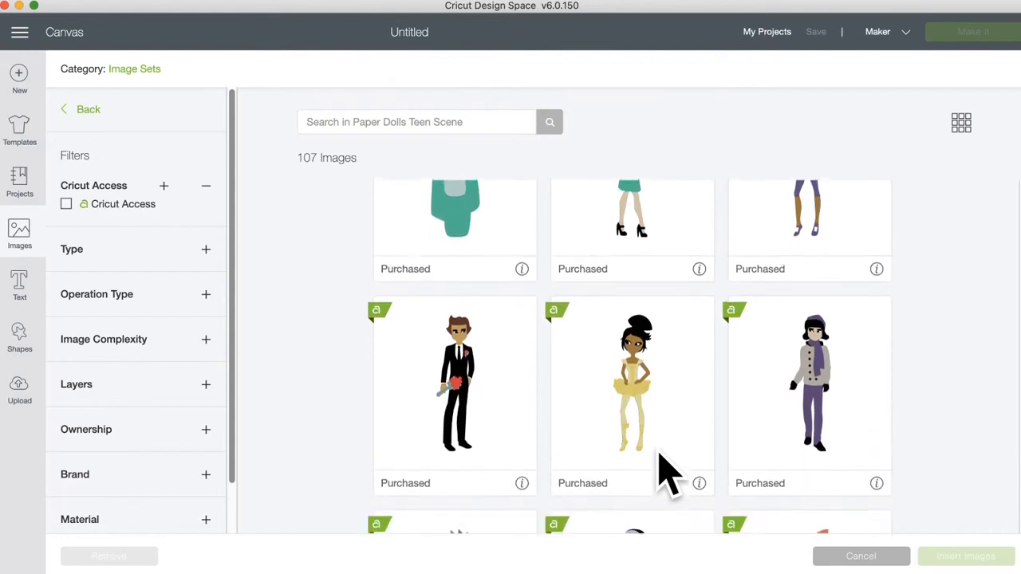
{"action": "scroll", "coordinate": [666, 474], "scroll_direction": "down", "scroll_amount": 5}
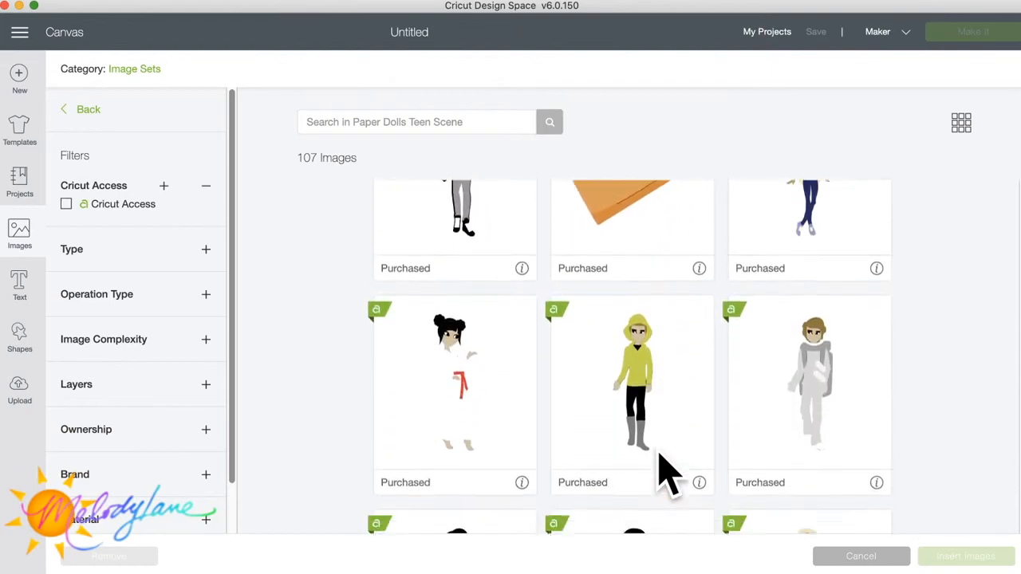
{"action": "scroll", "coordinate": [666, 475], "scroll_direction": "down", "scroll_amount": 3}
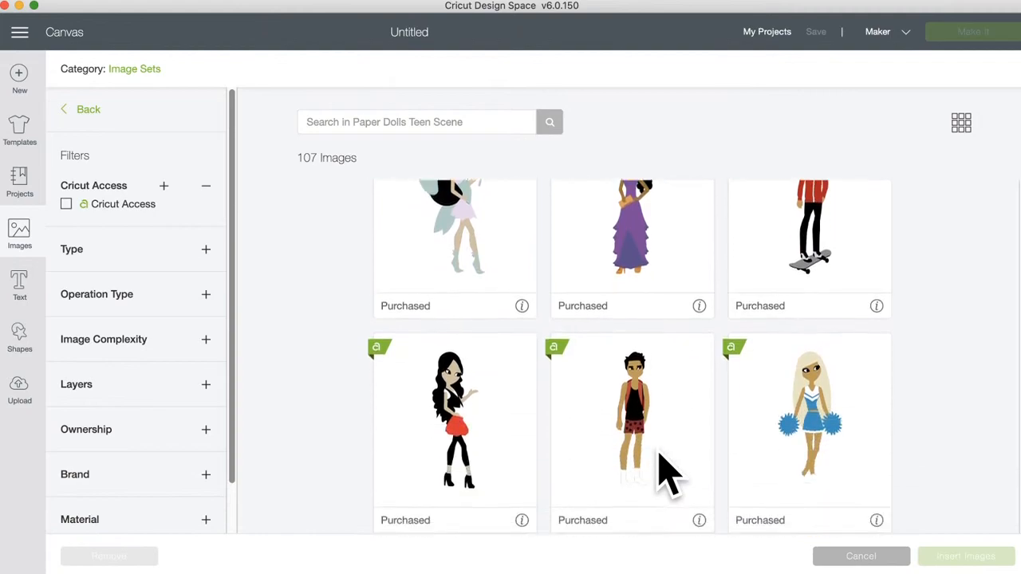
{"action": "scroll", "coordinate": [666, 474], "scroll_direction": "down", "scroll_amount": 2}
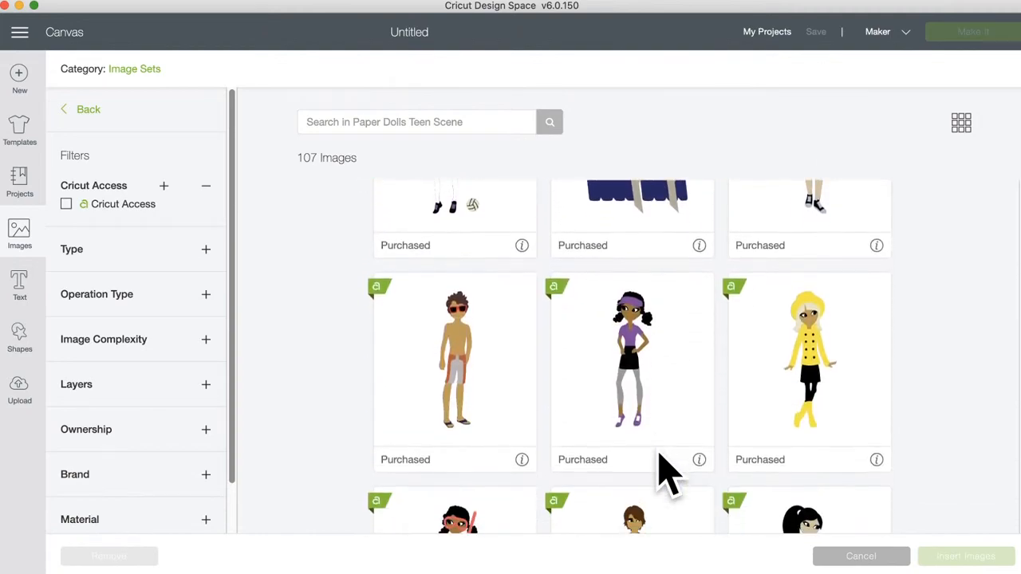
{"action": "scroll", "coordinate": [666, 474], "scroll_direction": "down", "scroll_amount": 12}
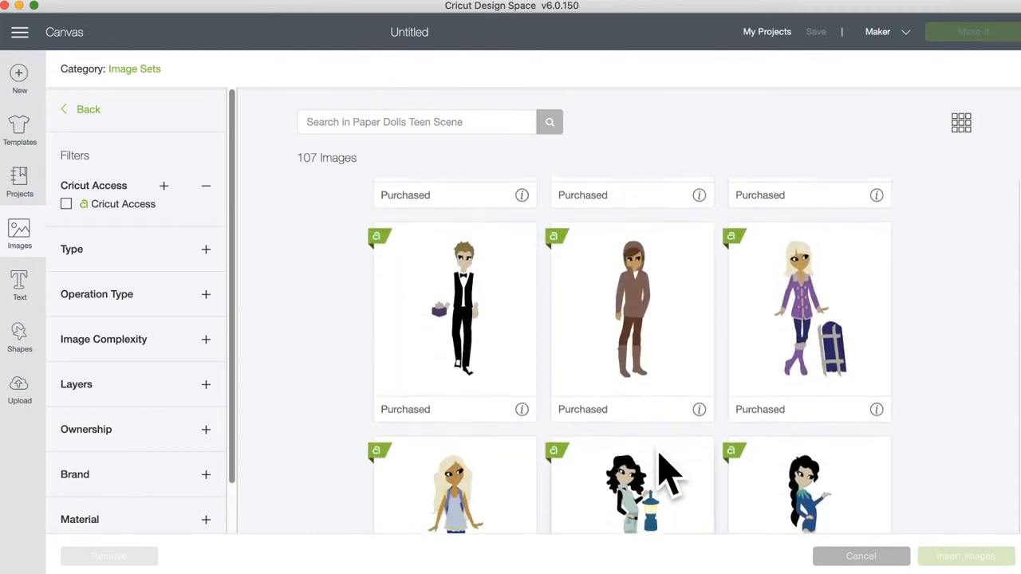
{"action": "scroll", "coordinate": [666, 474], "scroll_direction": "down", "scroll_amount": 10}
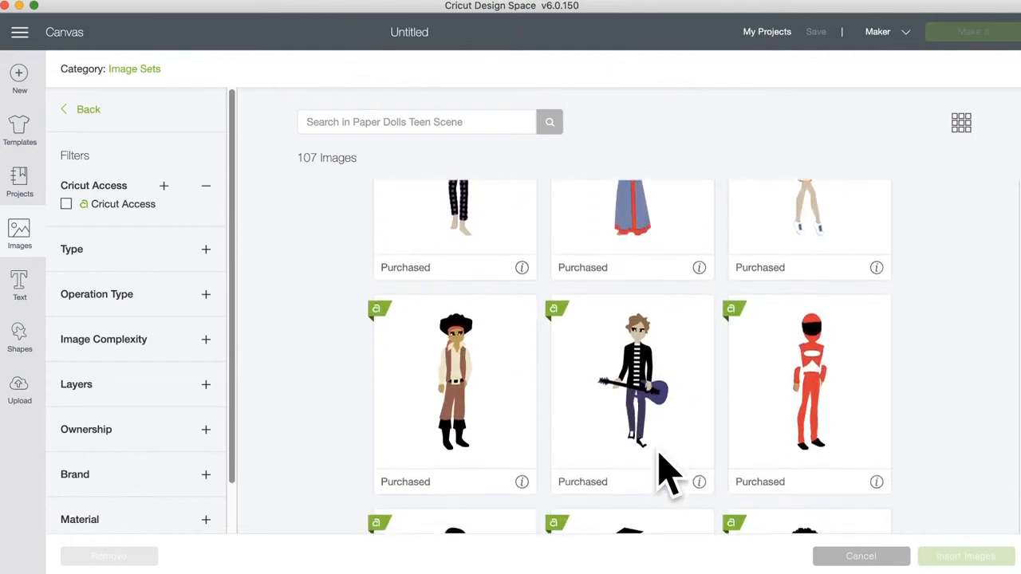
{"action": "scroll", "coordinate": [666, 475], "scroll_direction": "down", "scroll_amount": 12}
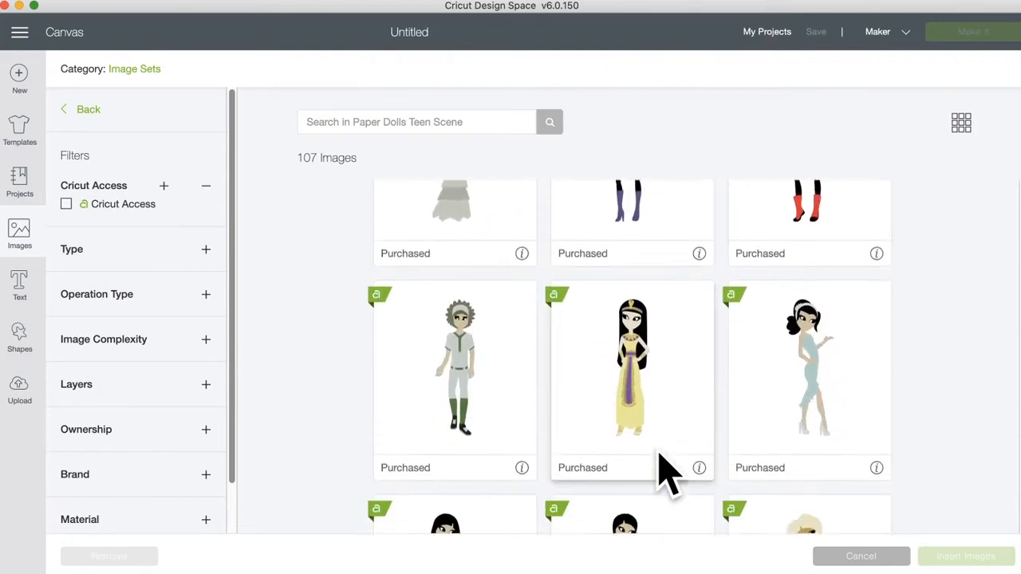
{"action": "scroll", "coordinate": [666, 475], "scroll_direction": "down", "scroll_amount": 8}
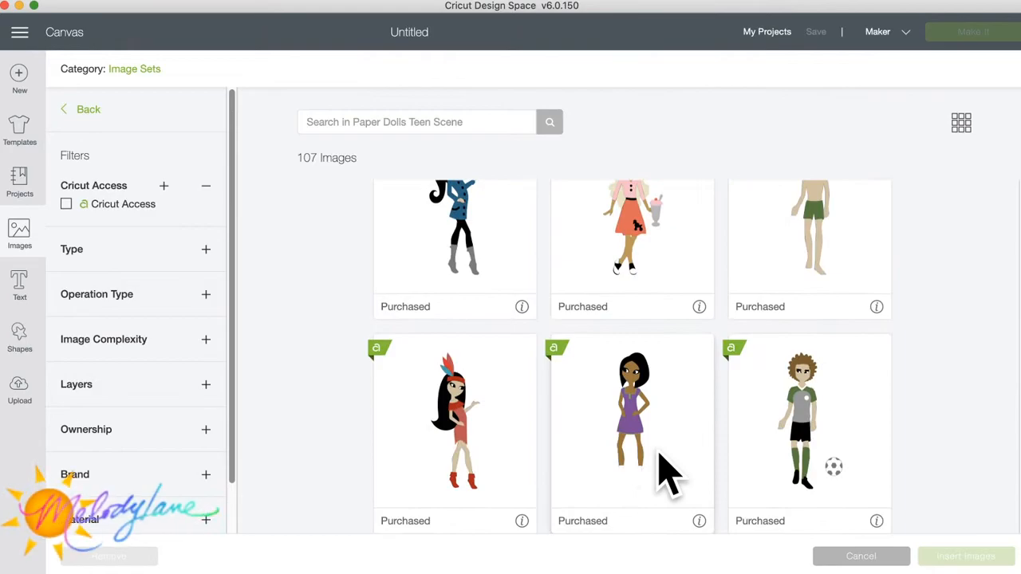
{"action": "scroll", "coordinate": [666, 474], "scroll_direction": "up", "scroll_amount": 20}
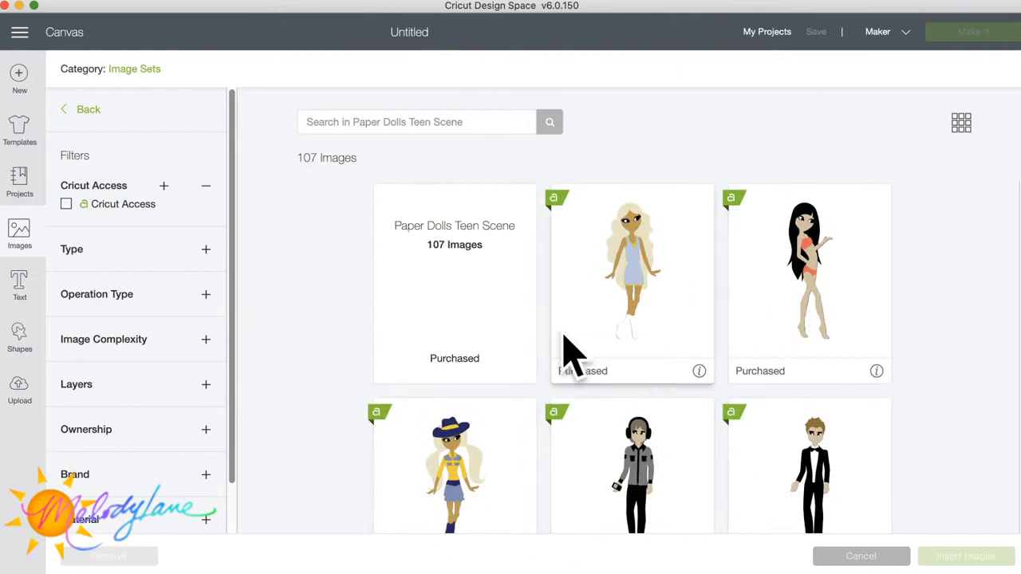
Step: Return to the image set search, search for "bears", and review the matching sets
{"action": "left_click", "coordinate": [490, 121]}
{"action": "left_click", "coordinate": [89, 109]}
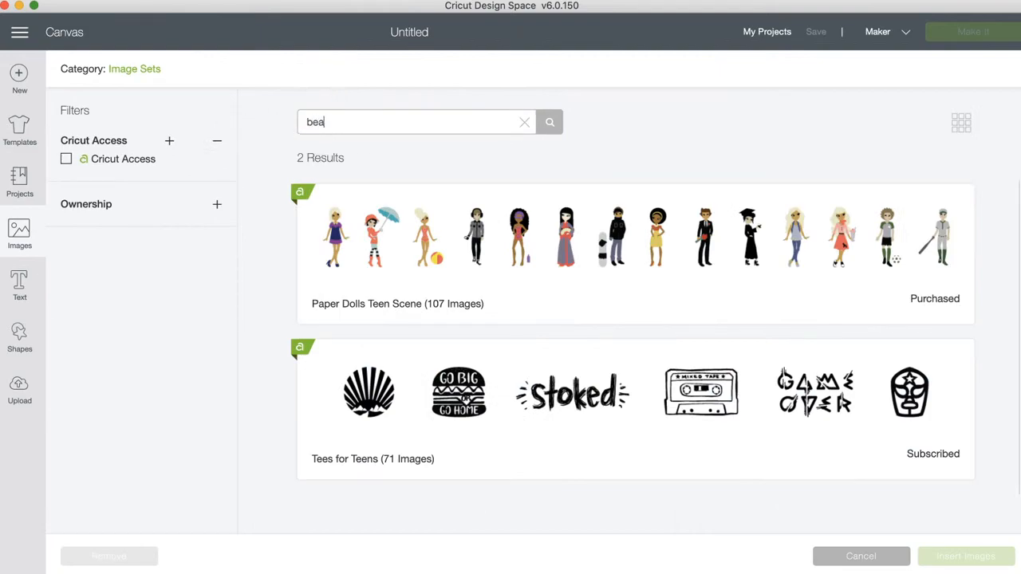
{"action": "key", "text": "Return"}
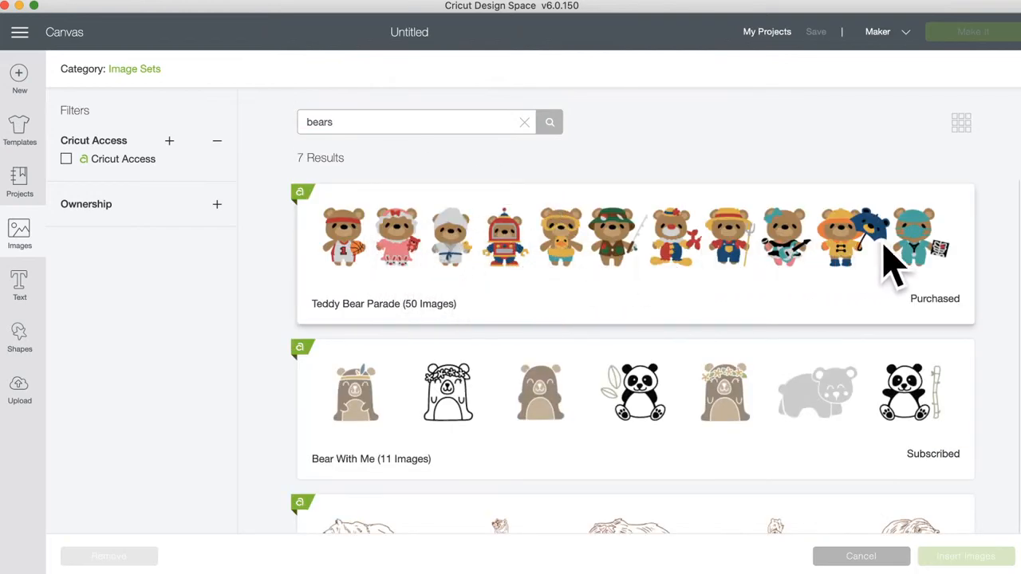
{"action": "scroll", "coordinate": [449, 269], "scroll_direction": "down", "scroll_amount": 8}
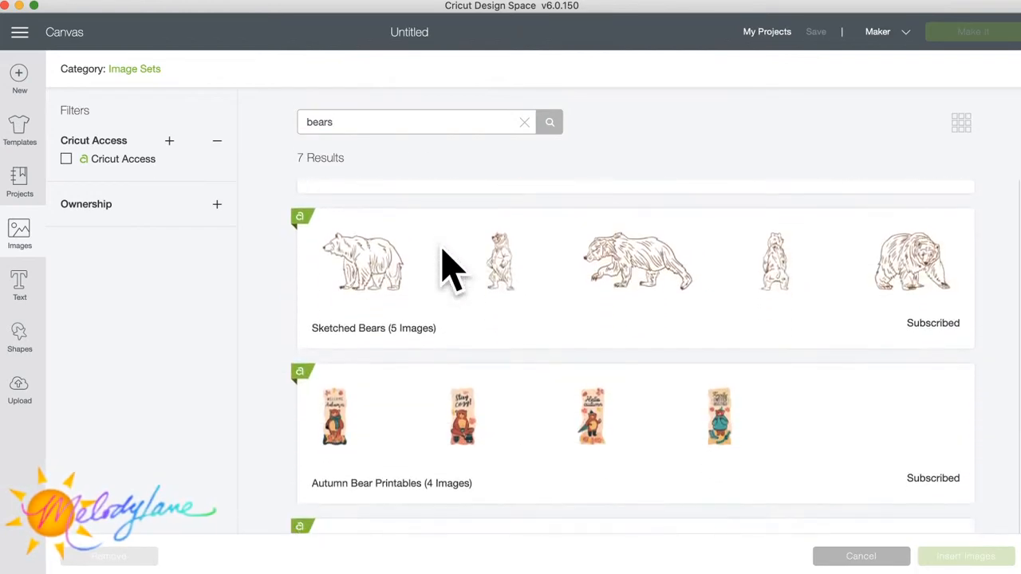
{"action": "scroll", "coordinate": [449, 269], "scroll_direction": "down", "scroll_amount": 3}
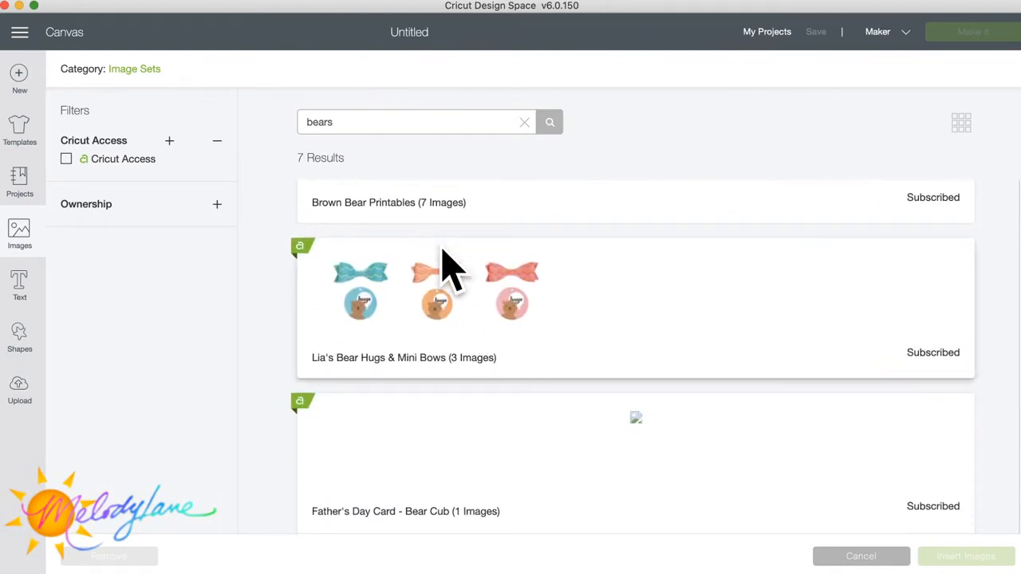
{"action": "scroll", "coordinate": [446, 268], "scroll_direction": "up", "scroll_amount": 10}
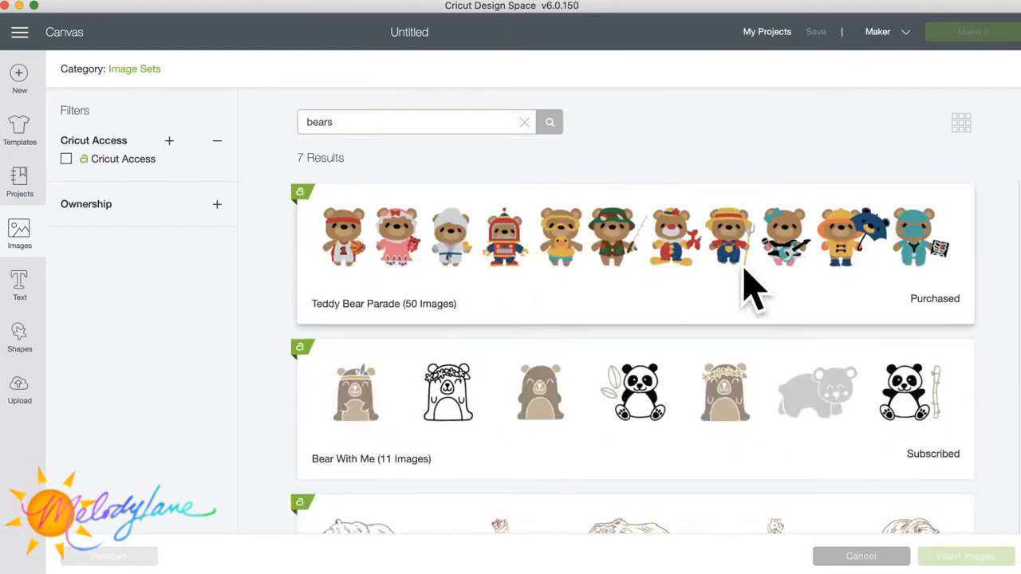
Step: Leave the image library for My Projects and open the details of the red truck tree project for editing
{"action": "left_click", "coordinate": [20, 236]}
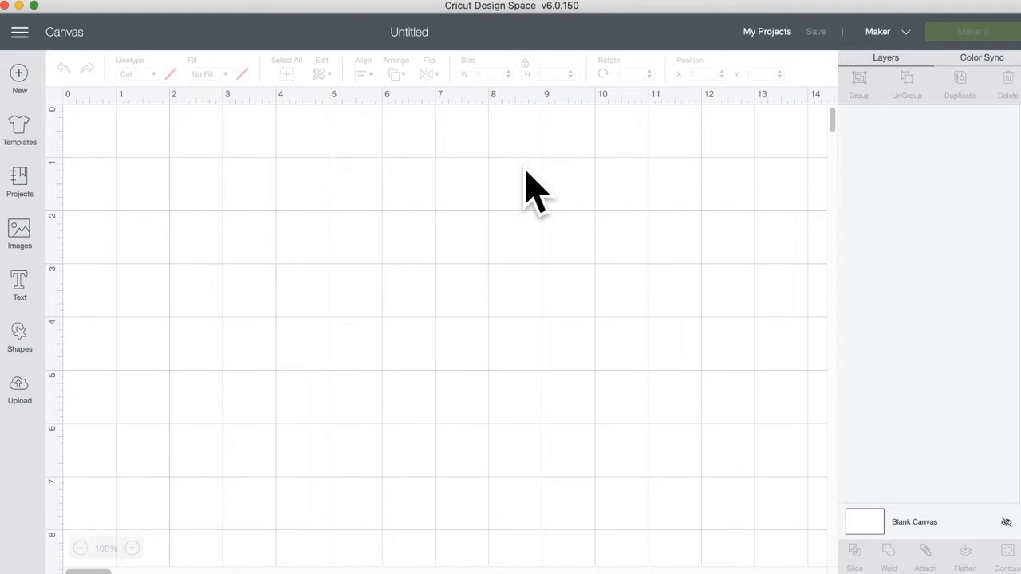
{"action": "left_click", "coordinate": [750, 33]}
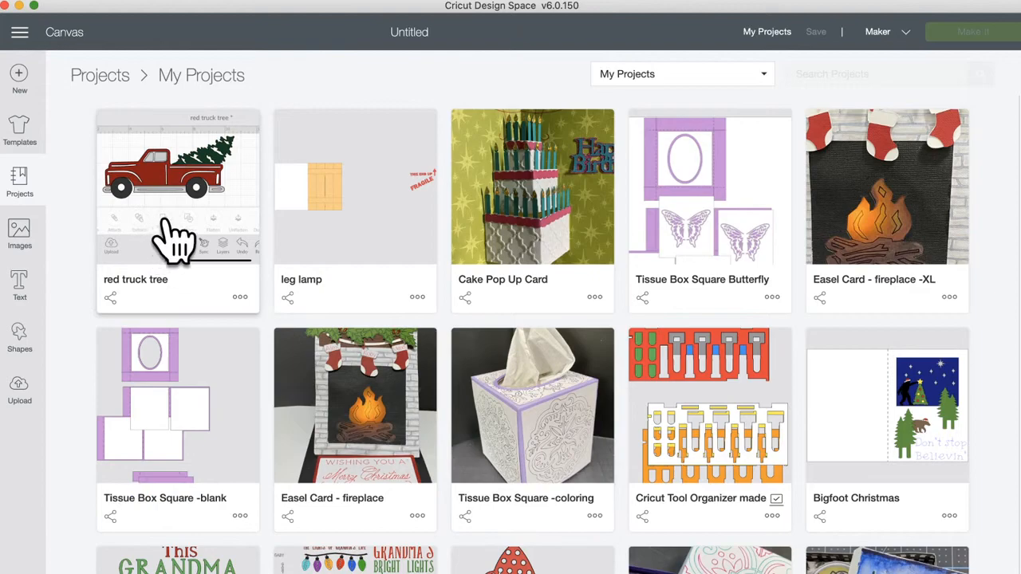
{"action": "left_click", "coordinate": [240, 298]}
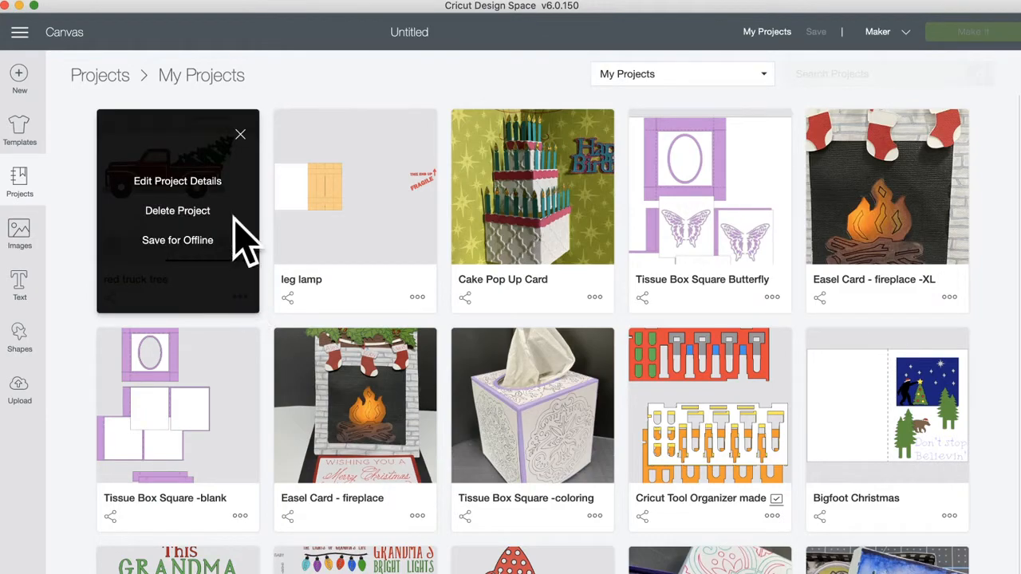
{"action": "left_click", "coordinate": [191, 181]}
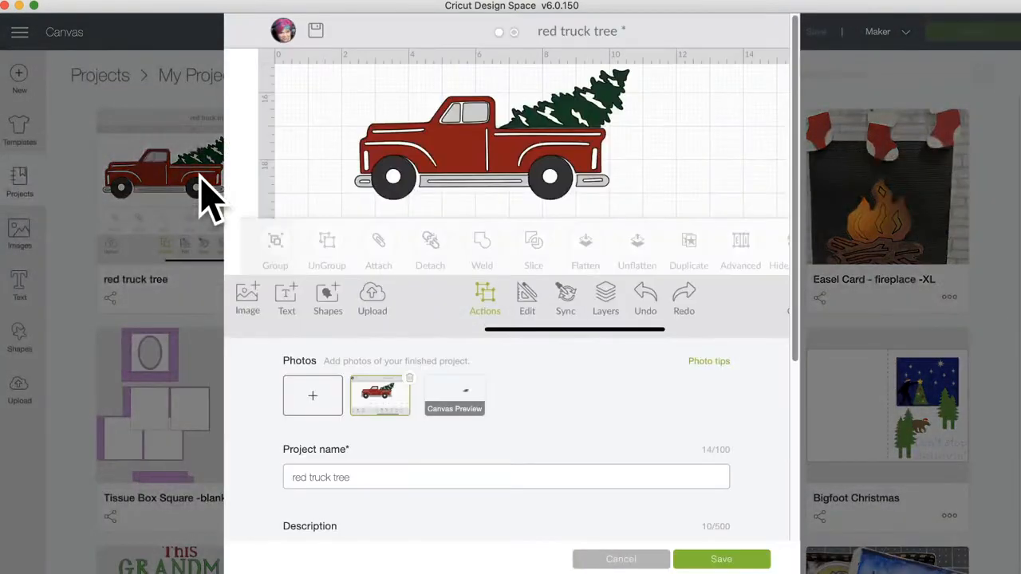
{"action": "left_click", "coordinate": [312, 395]}
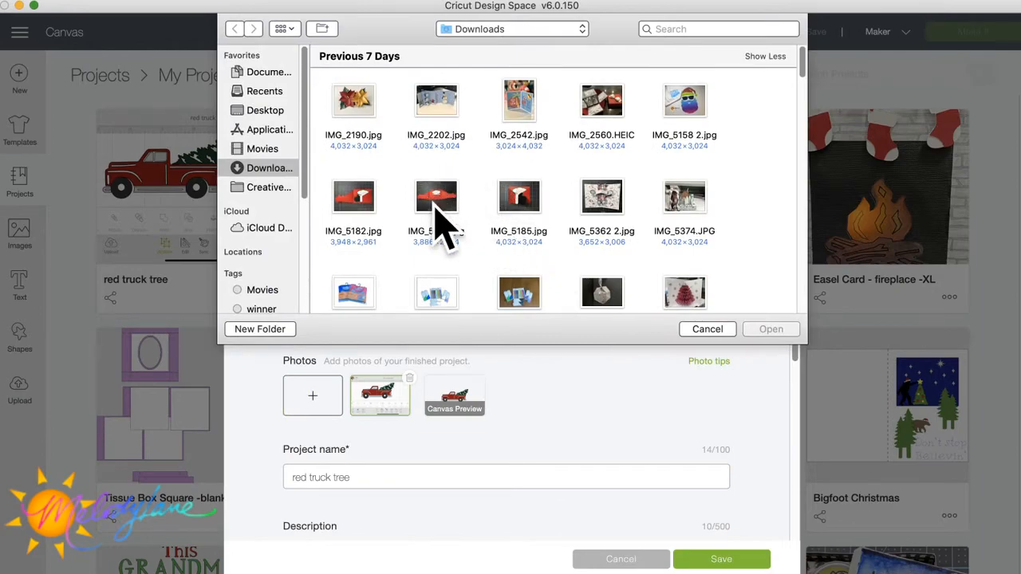
{"action": "left_click", "coordinate": [533, 28]}
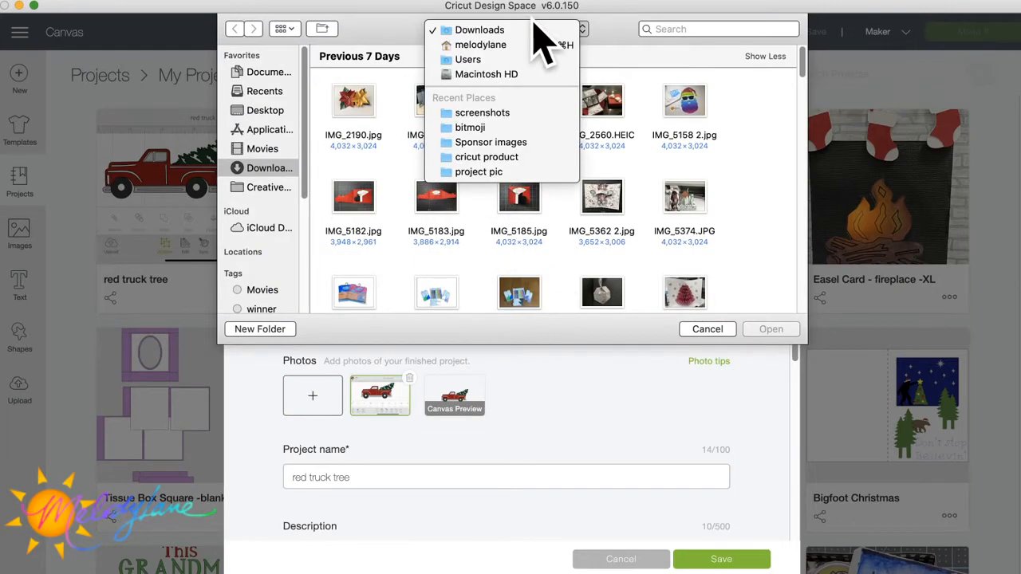
{"action": "left_click", "coordinate": [503, 114]}
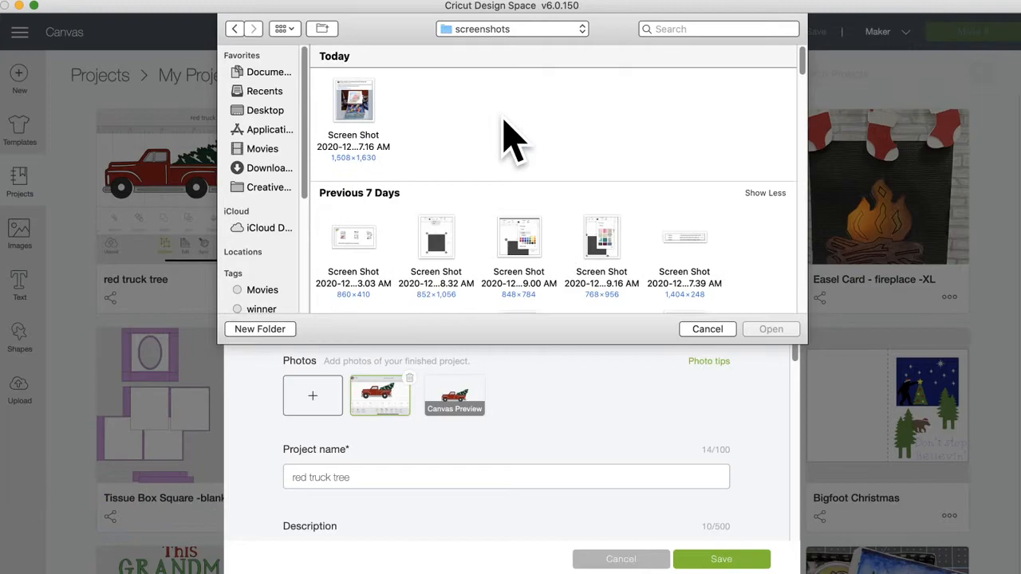
{"action": "scroll", "coordinate": [510, 140], "scroll_direction": "down", "scroll_amount": 10}
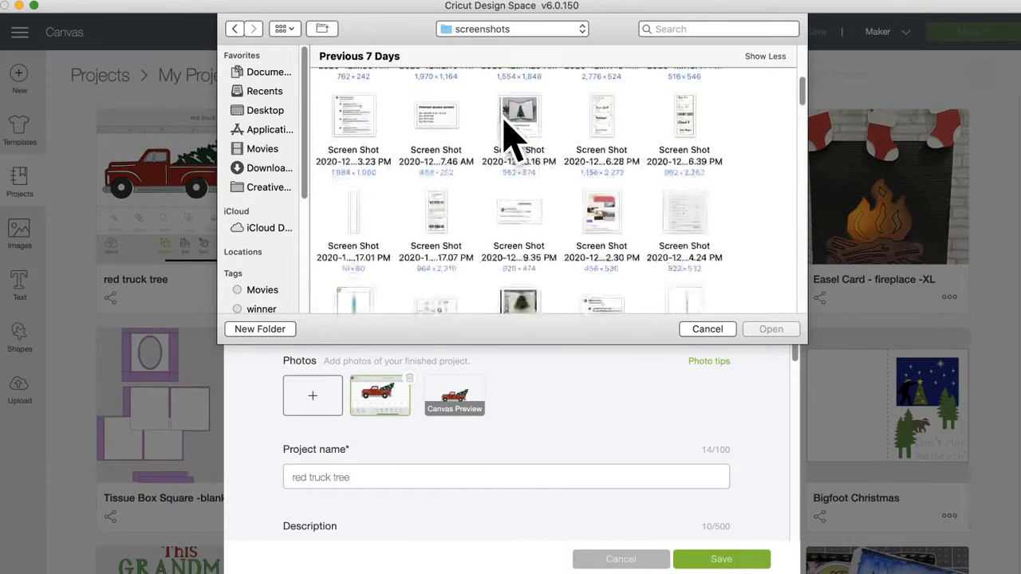
{"action": "scroll", "coordinate": [506, 123], "scroll_direction": "down", "scroll_amount": 8}
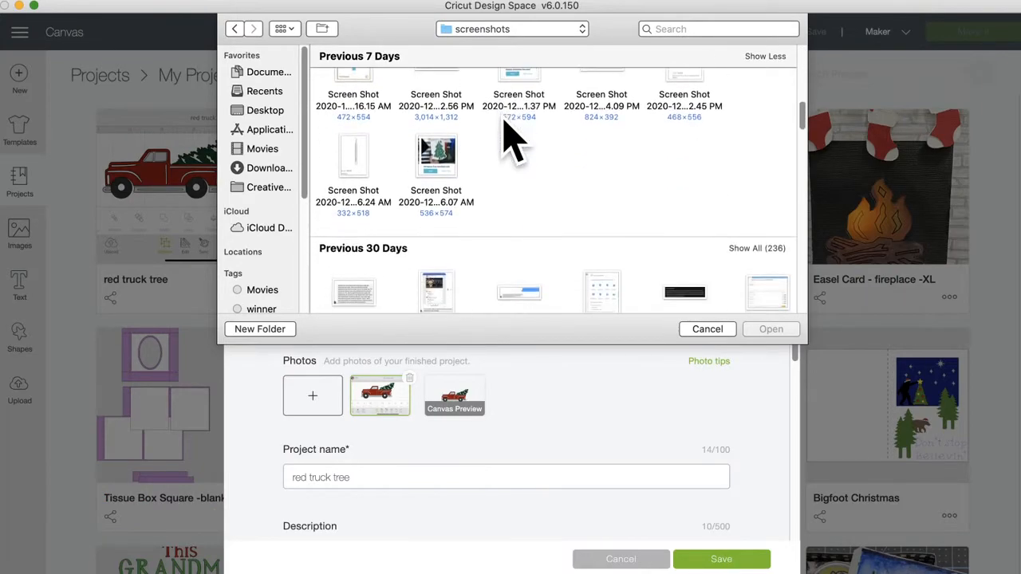
{"action": "scroll", "coordinate": [510, 139], "scroll_direction": "down", "scroll_amount": 3}
{"action": "scroll", "coordinate": [510, 139], "scroll_direction": "up", "scroll_amount": 10}
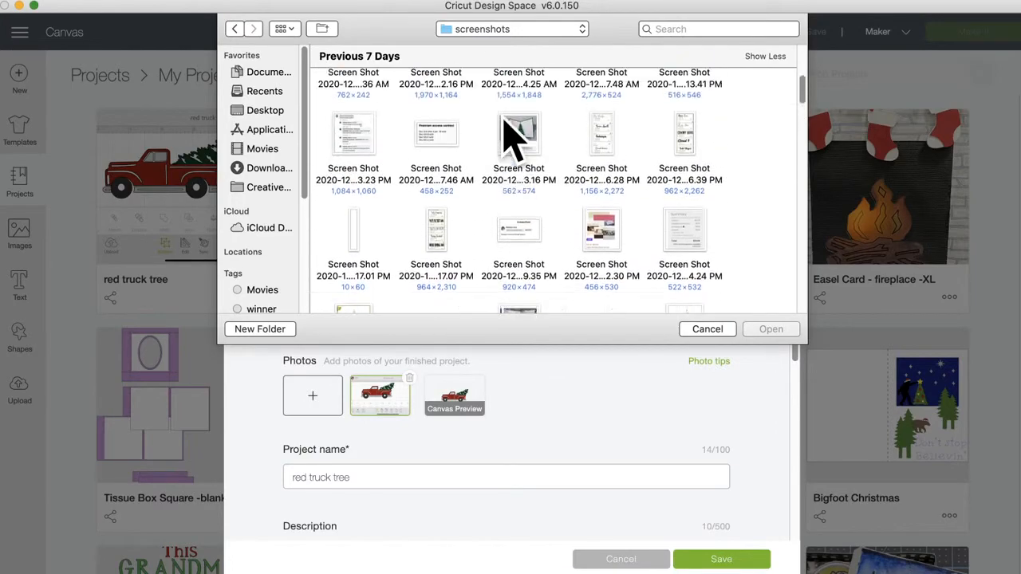
{"action": "scroll", "coordinate": [510, 139], "scroll_direction": "up", "scroll_amount": 8}
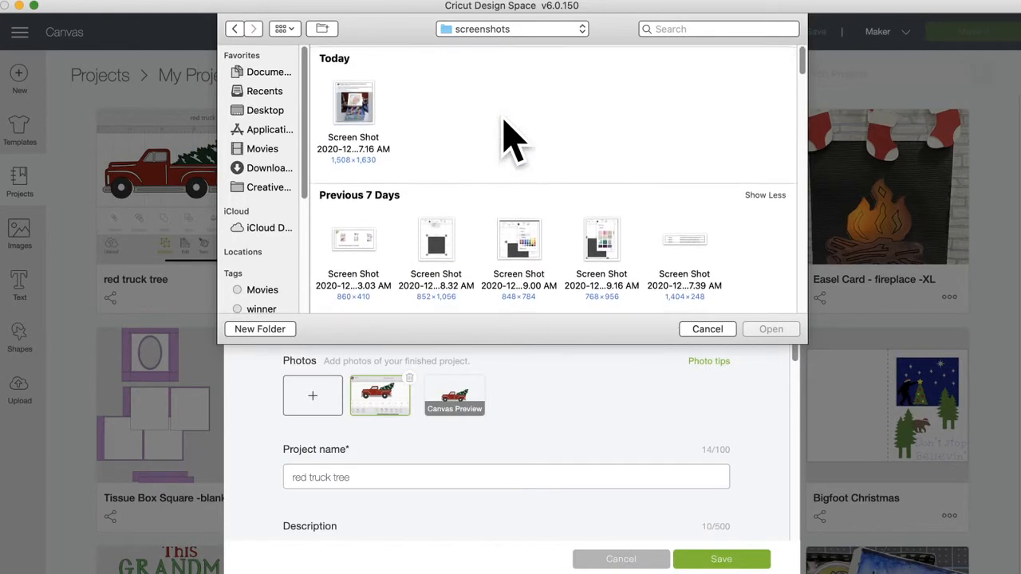
{"action": "left_click", "coordinate": [706, 329]}
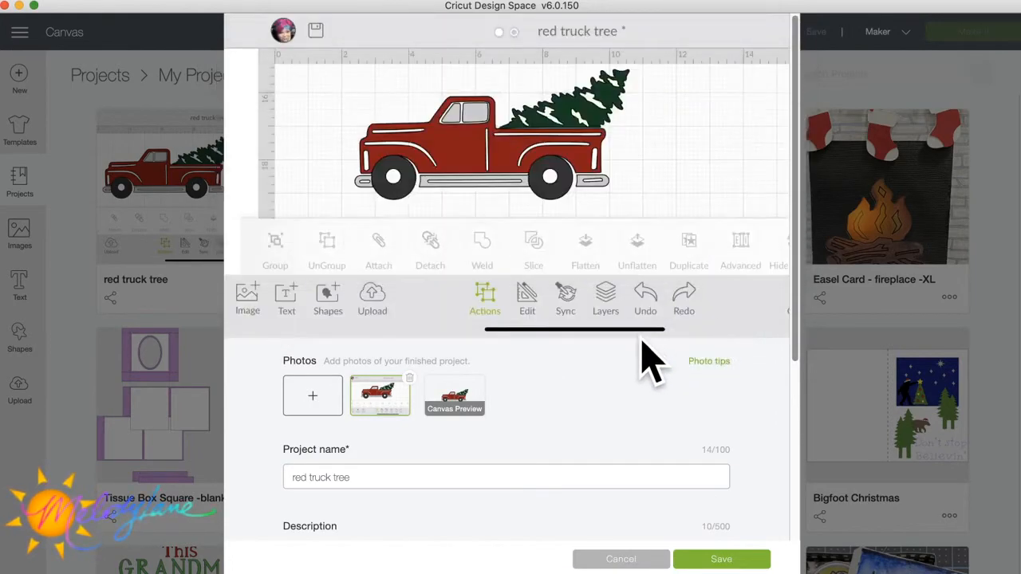
Step: Capture a screenshot of the red truck with the tree and add it from the screenshots folder as a project photo
{"action": "key", "text": "super+shift+4"}
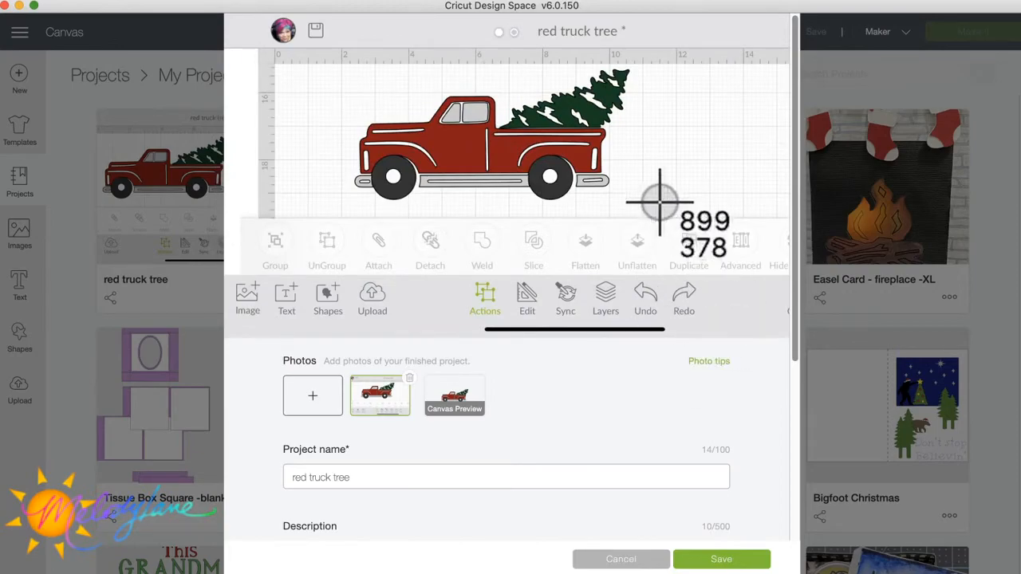
{"action": "left_click_drag", "start_coordinate": [330, 46], "coordinate": [673, 224]}
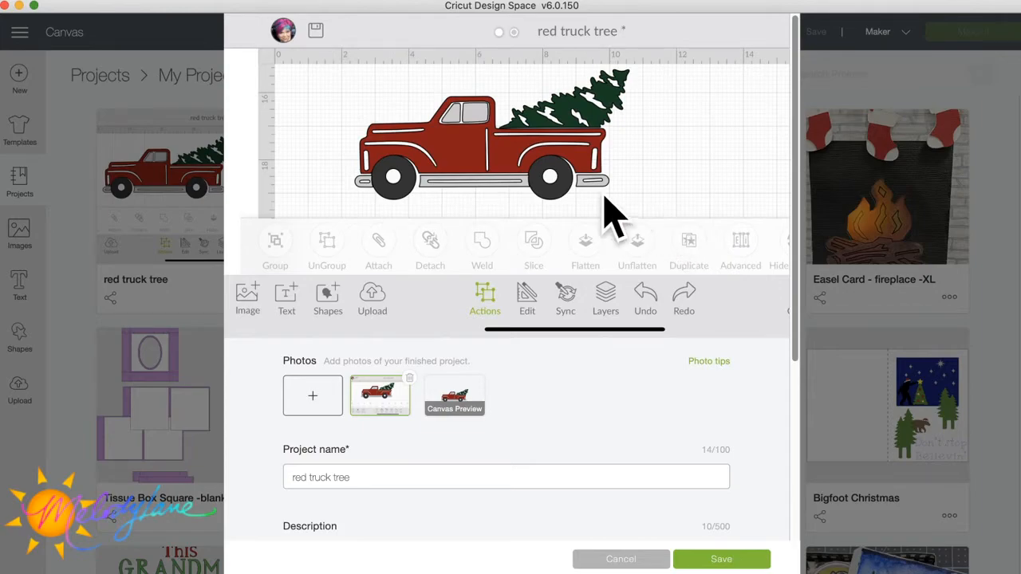
{"action": "left_click", "coordinate": [313, 395]}
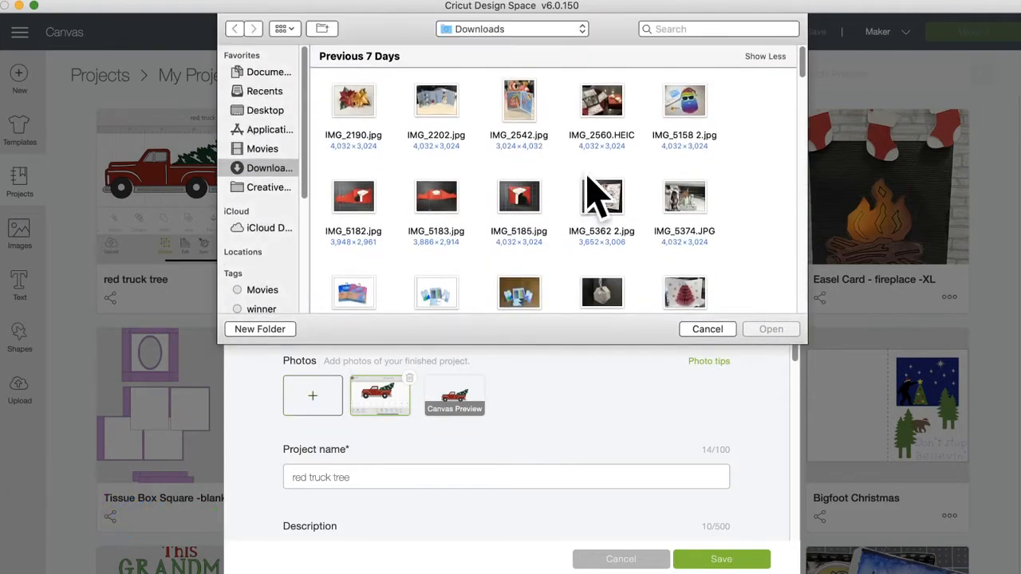
{"action": "left_click", "coordinate": [525, 34]}
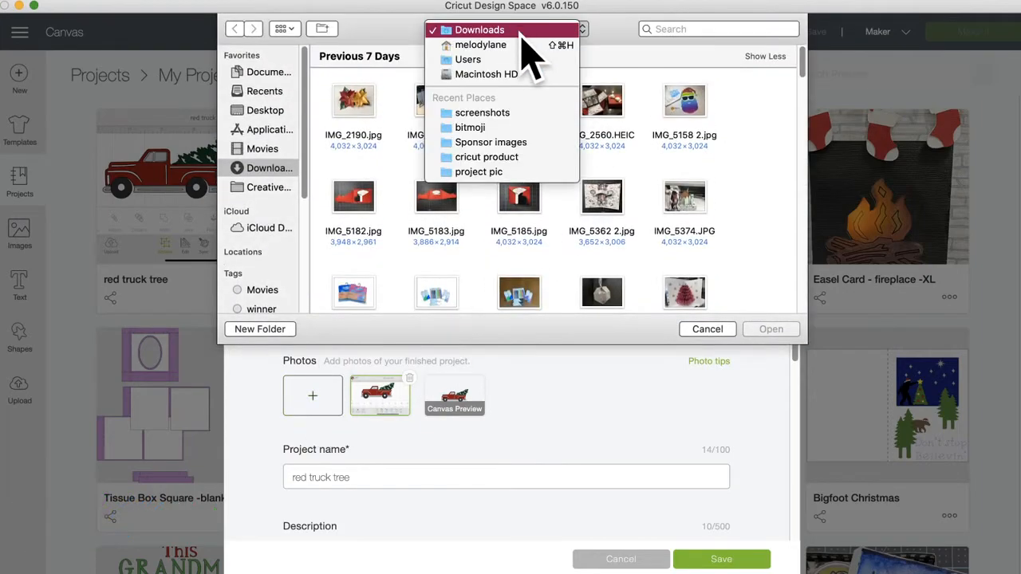
{"action": "left_click", "coordinate": [507, 110]}
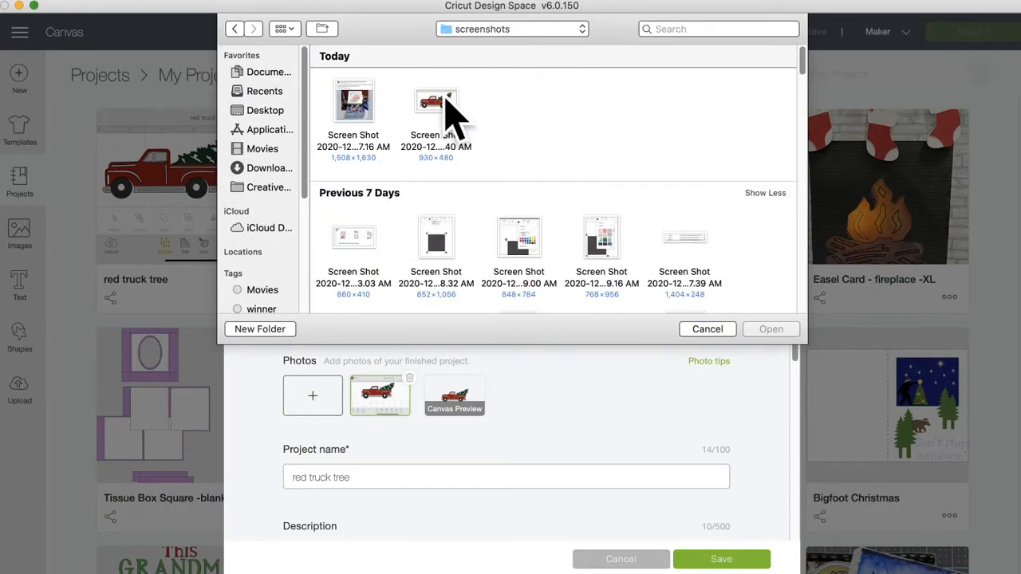
{"action": "double_click", "coordinate": [444, 112]}
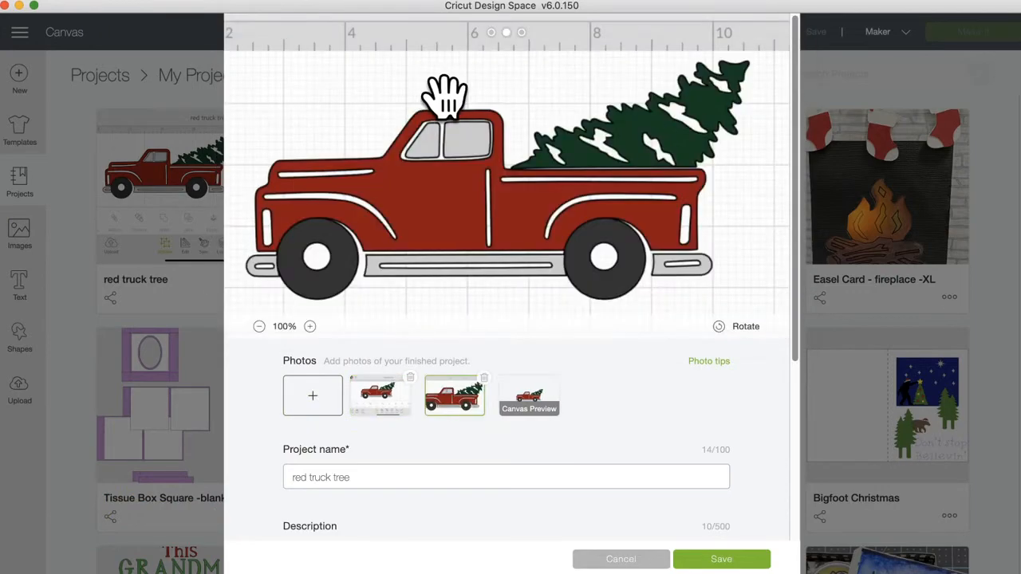
Step: Review the remaining project details, save the red truck tree project, and dismiss the sharing dialog
{"action": "scroll", "coordinate": [490, 439], "scroll_direction": "down", "scroll_amount": 5}
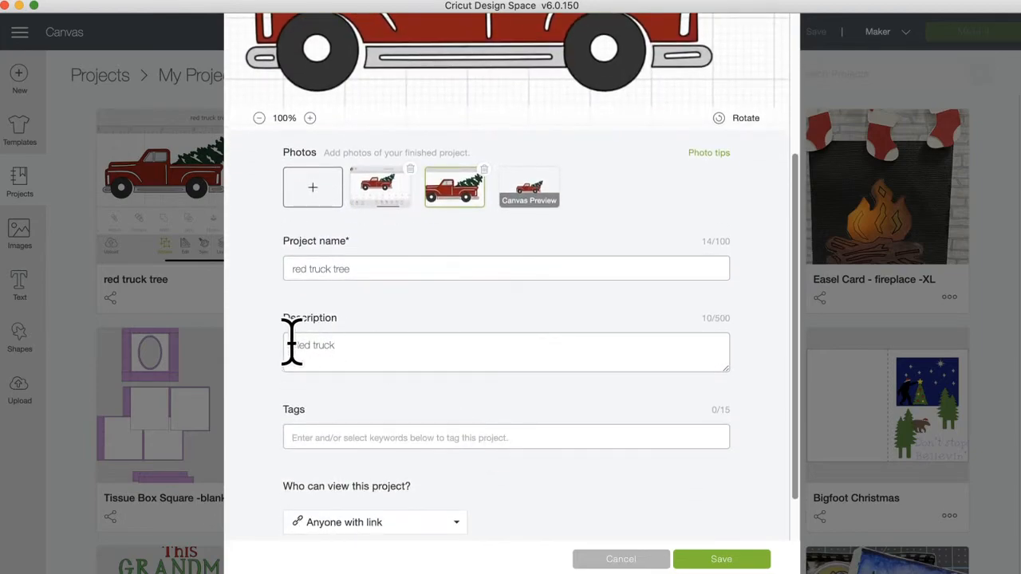
{"action": "scroll", "coordinate": [433, 355], "scroll_direction": "down", "scroll_amount": 2}
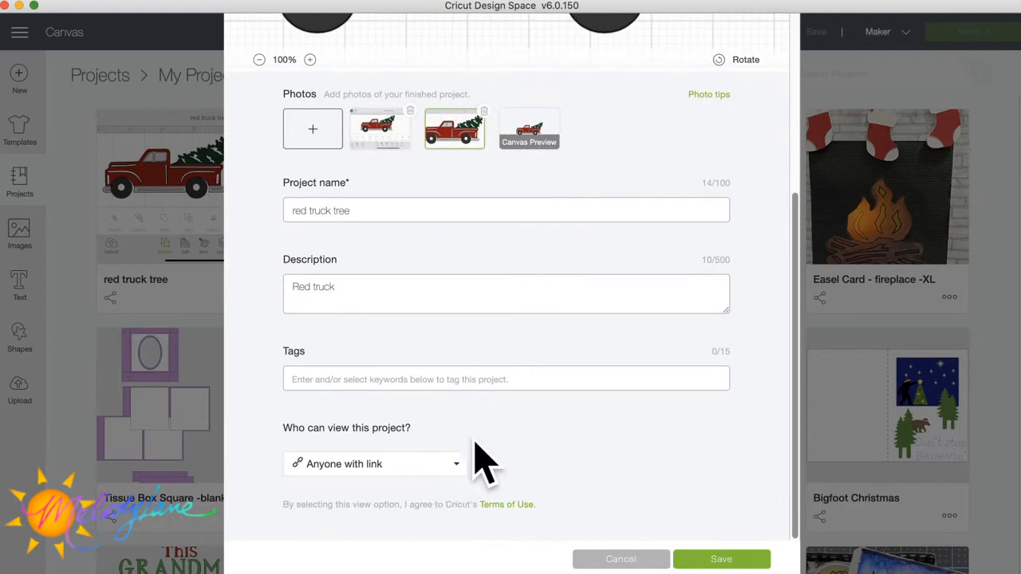
{"action": "scroll", "coordinate": [494, 458], "scroll_direction": "up", "scroll_amount": 7}
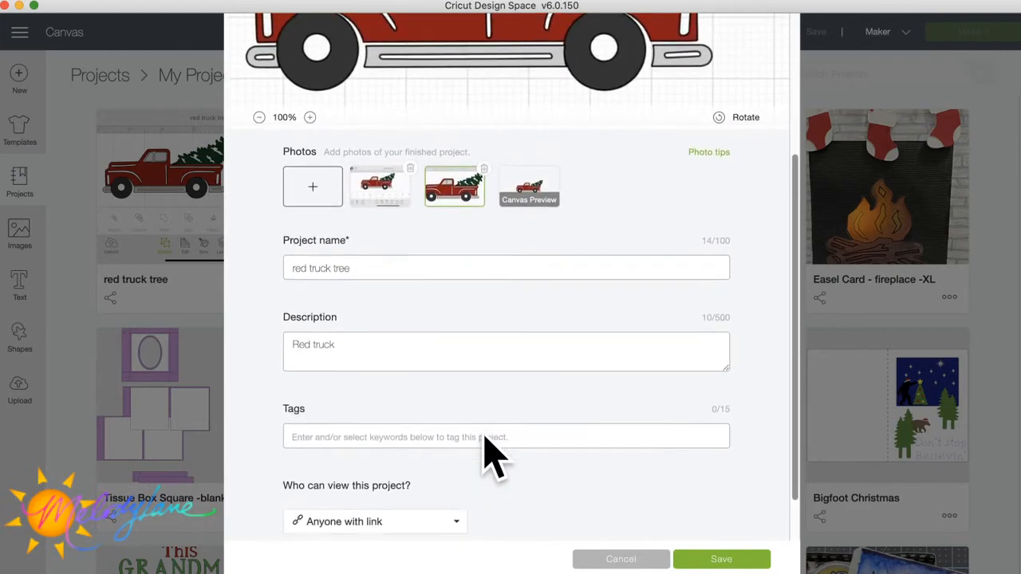
{"action": "left_click", "coordinate": [726, 559]}
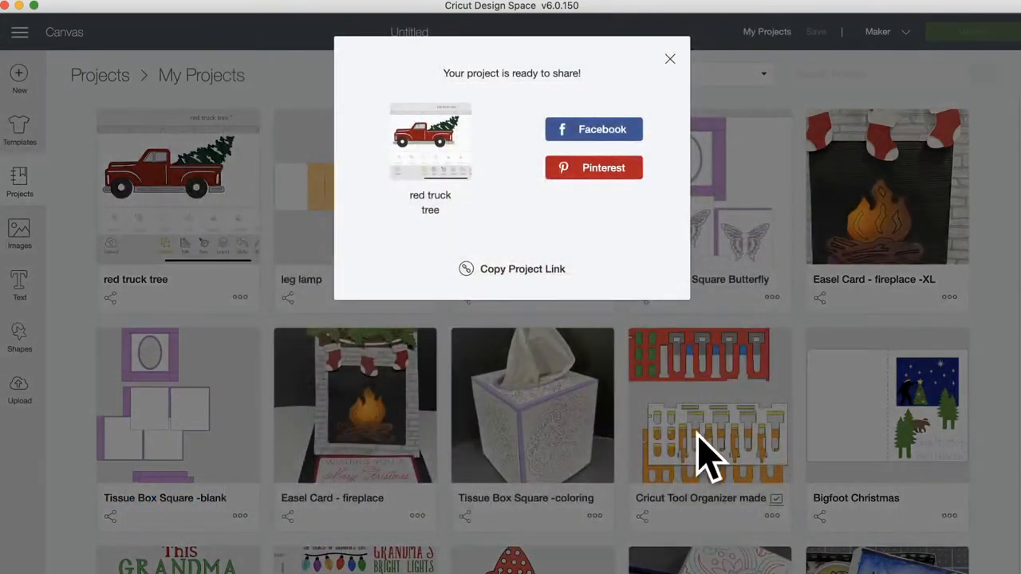
{"action": "left_click", "coordinate": [669, 59]}
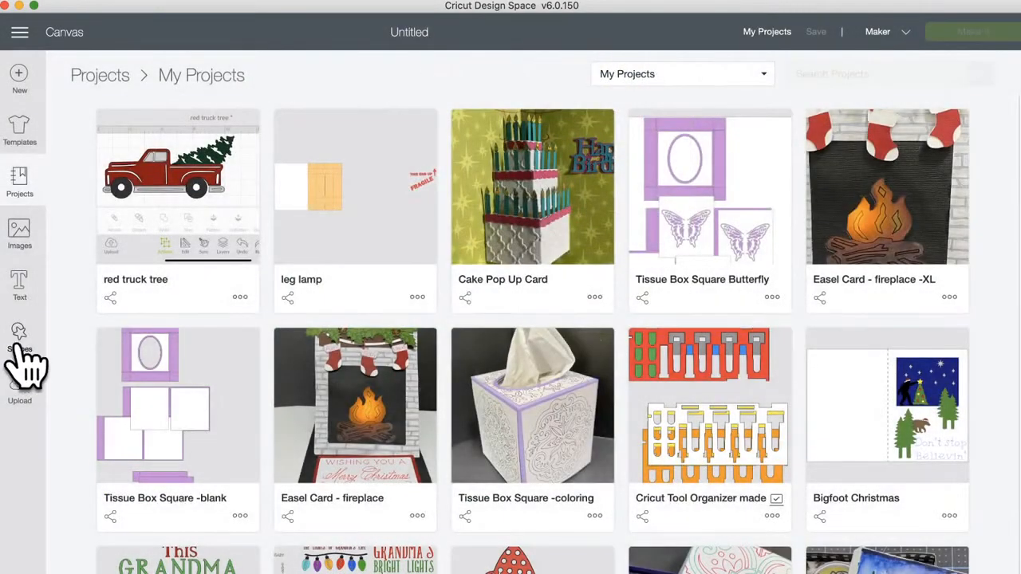
Step: Examine the sharing options and the additional project options of the red truck tree project, closing both overlays
{"action": "left_click", "coordinate": [111, 298]}
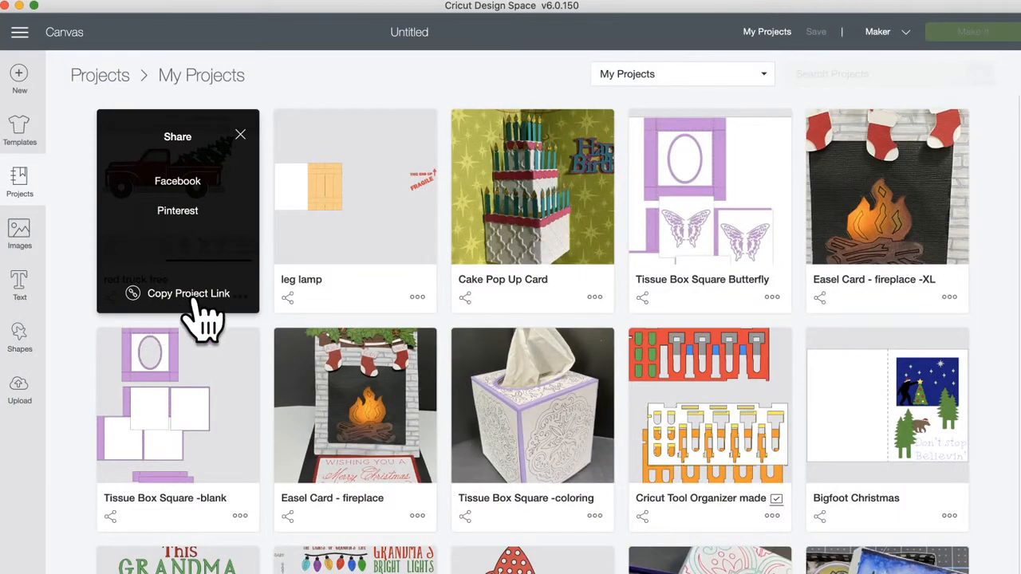
{"action": "left_click", "coordinate": [240, 135]}
{"action": "left_click", "coordinate": [240, 297]}
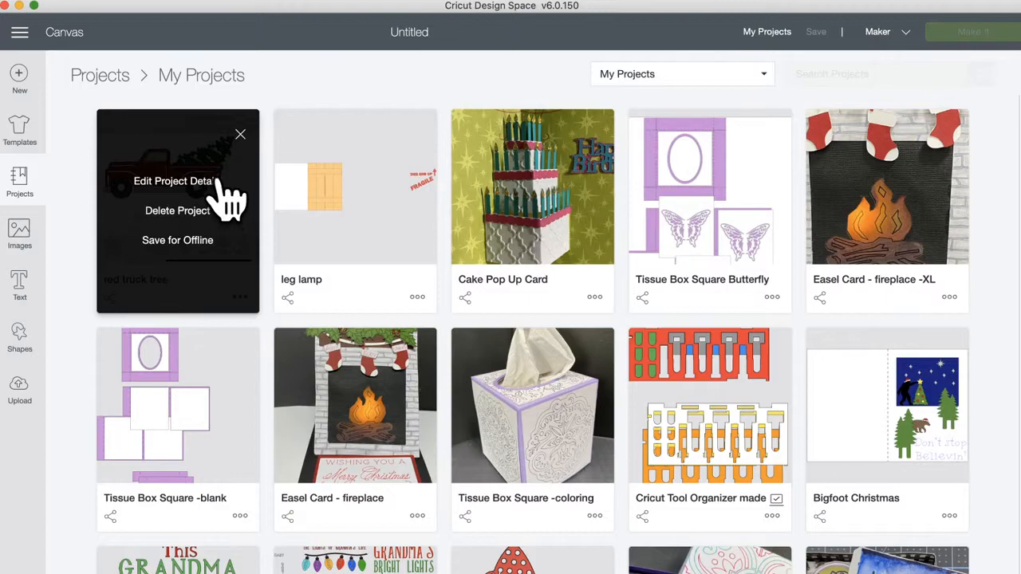
{"action": "left_click", "coordinate": [240, 131]}
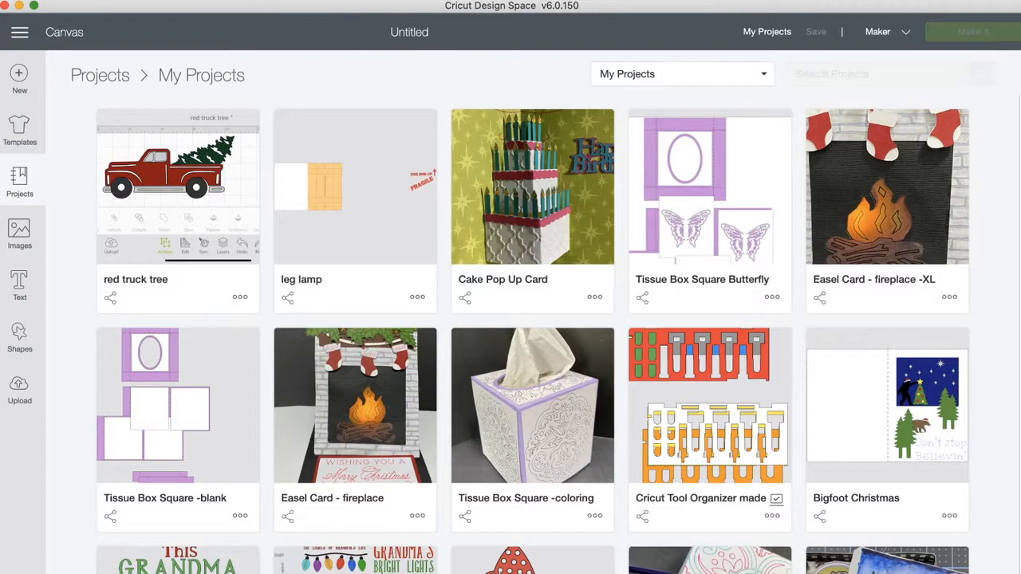
Step: Leave My Projects, reopen the Image Sets category of the image library, and clear the "bears" search
{"action": "left_click", "coordinate": [23, 181]}
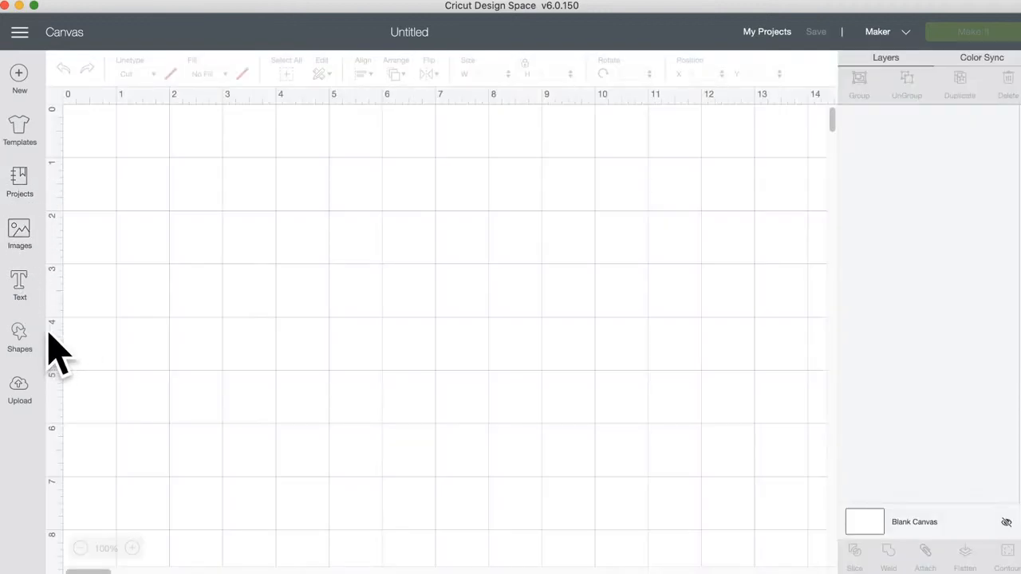
{"action": "left_click", "coordinate": [19, 231]}
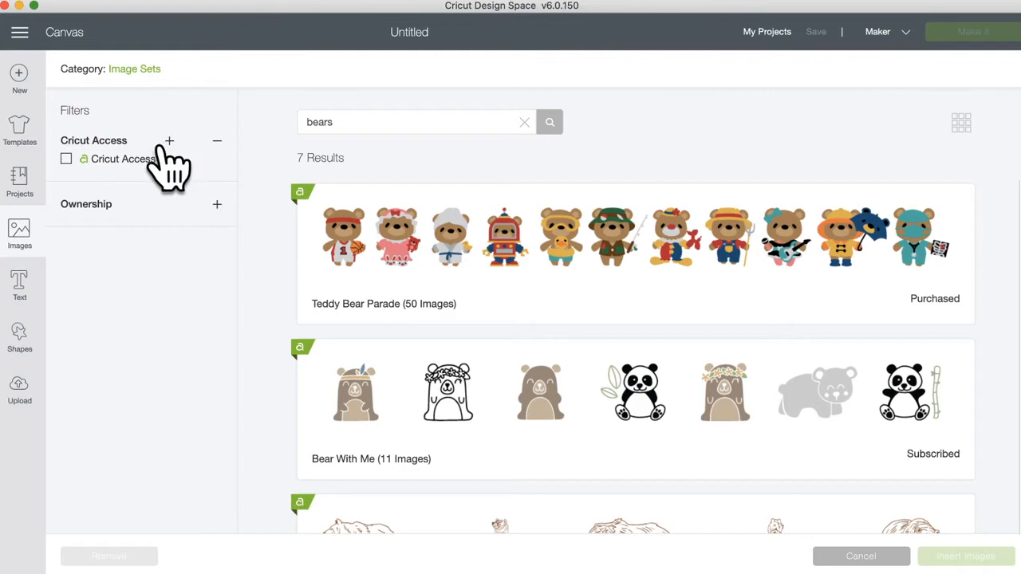
{"action": "left_click", "coordinate": [131, 72]}
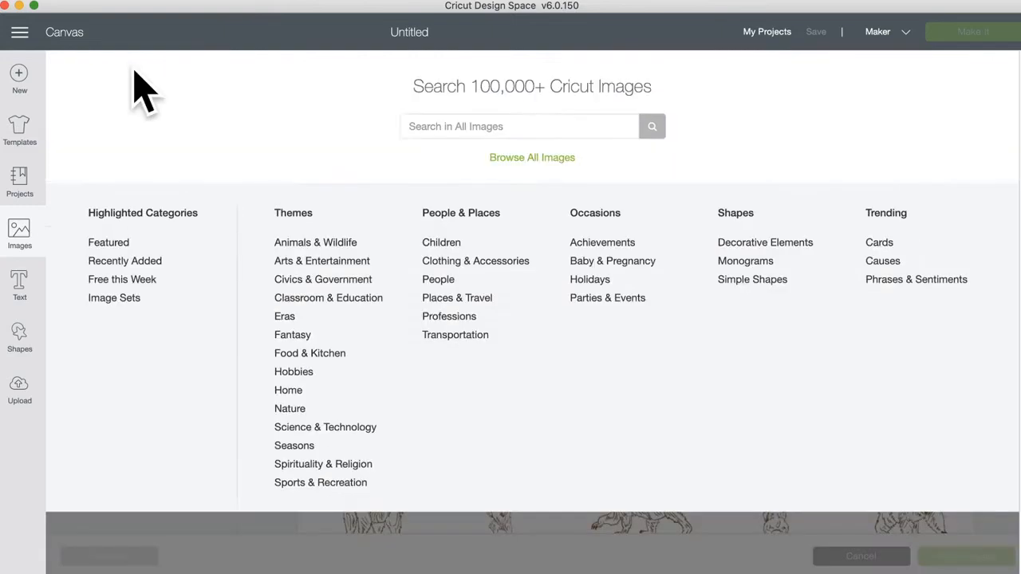
{"action": "left_click", "coordinate": [103, 299]}
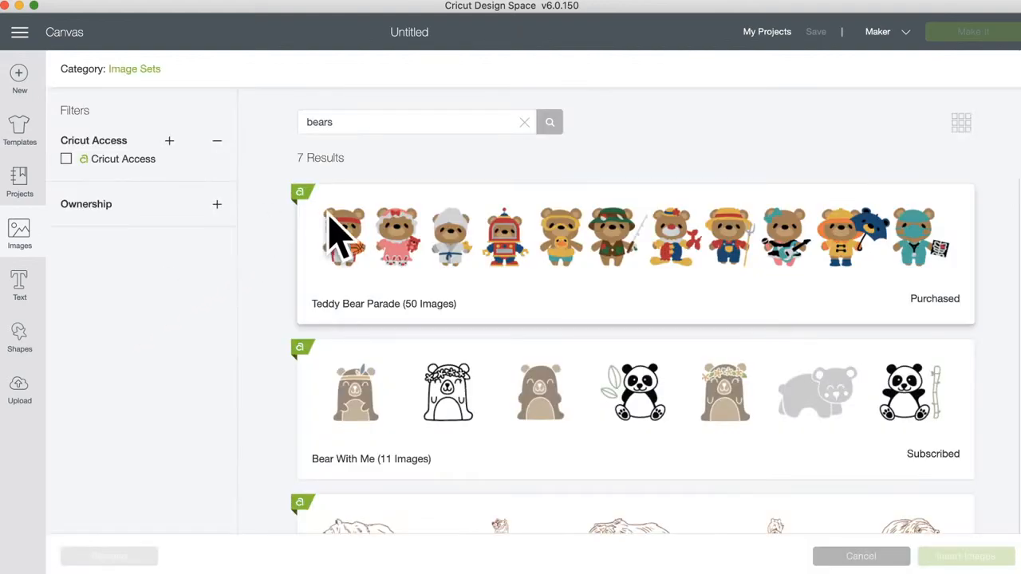
{"action": "left_click", "coordinate": [524, 123]}
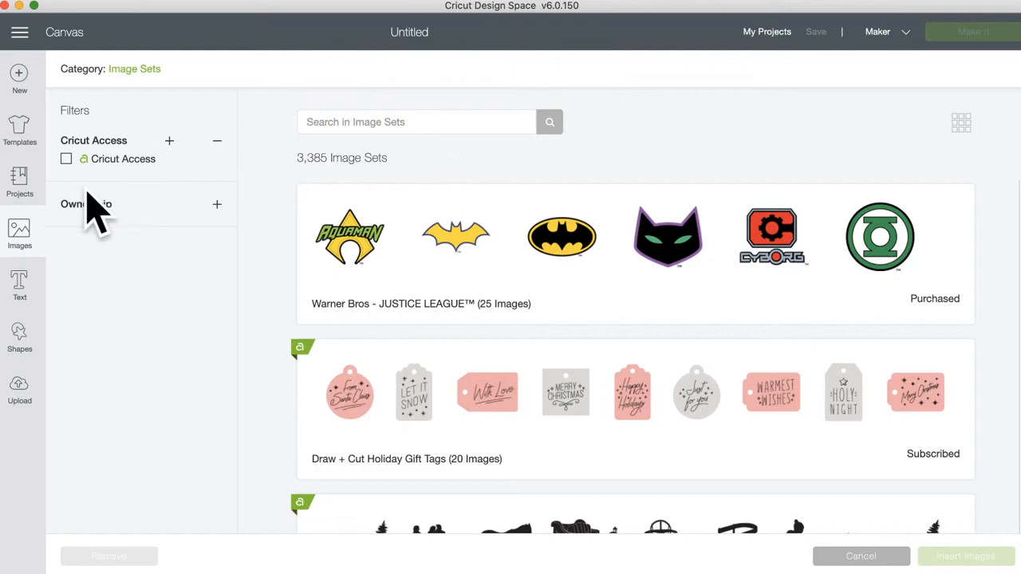
Step: Filter the image sets by Purchased ownership, look through the purchased sets, and add the Free filter
{"action": "left_click", "coordinate": [217, 205]}
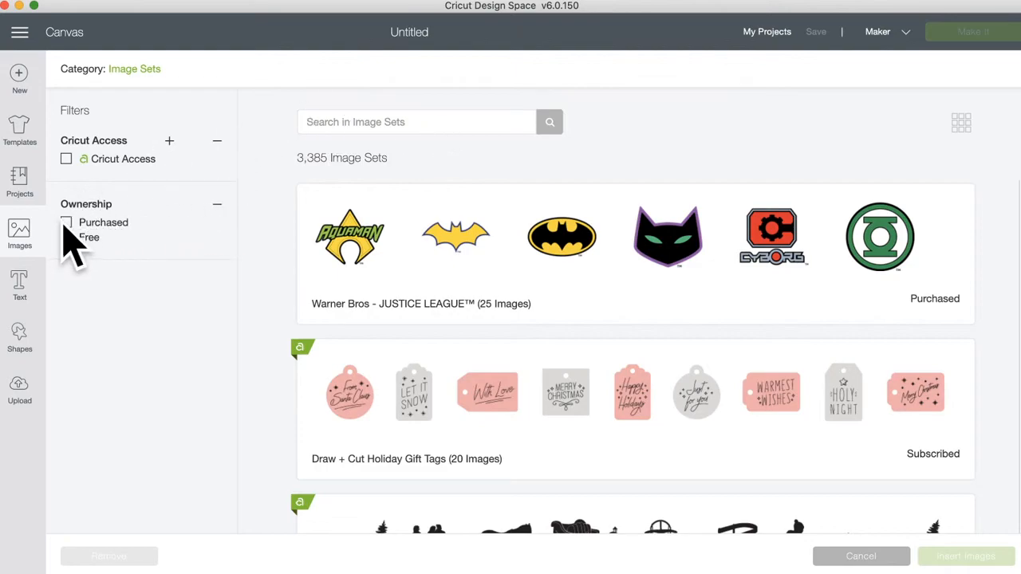
{"action": "left_click", "coordinate": [67, 223]}
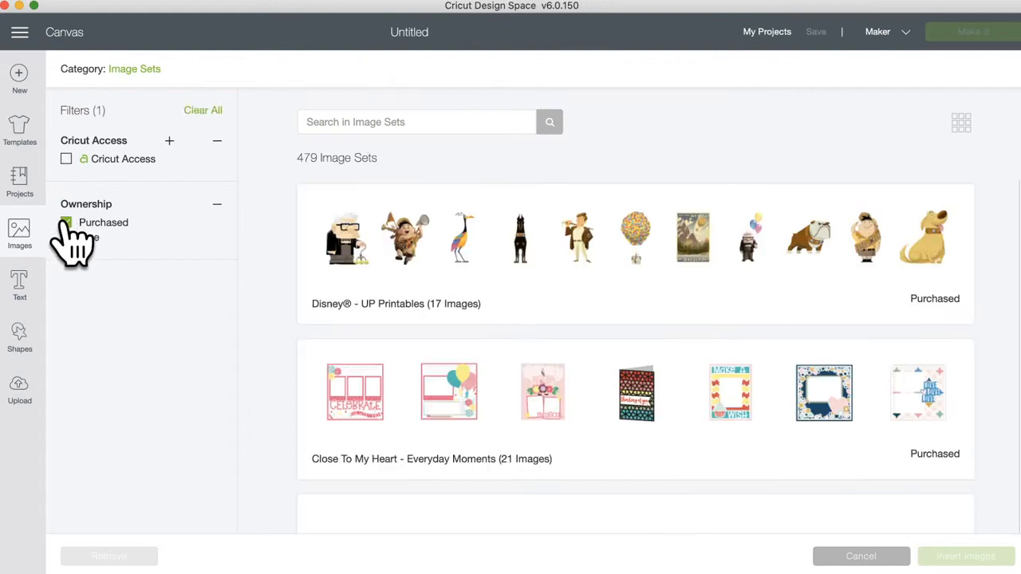
{"action": "scroll", "coordinate": [554, 351], "scroll_direction": "down", "scroll_amount": 5}
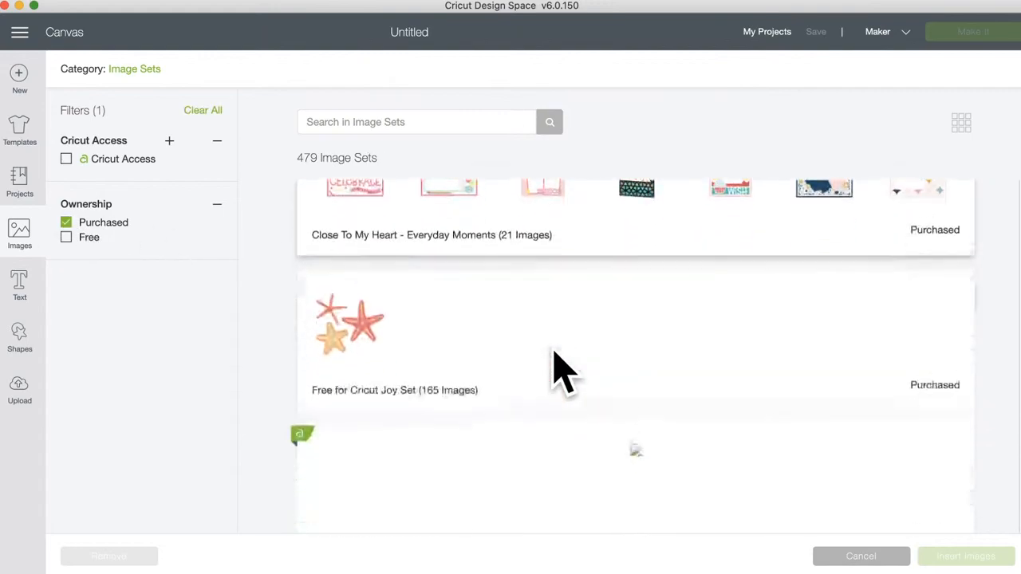
{"action": "scroll", "coordinate": [556, 369], "scroll_direction": "down", "scroll_amount": 5}
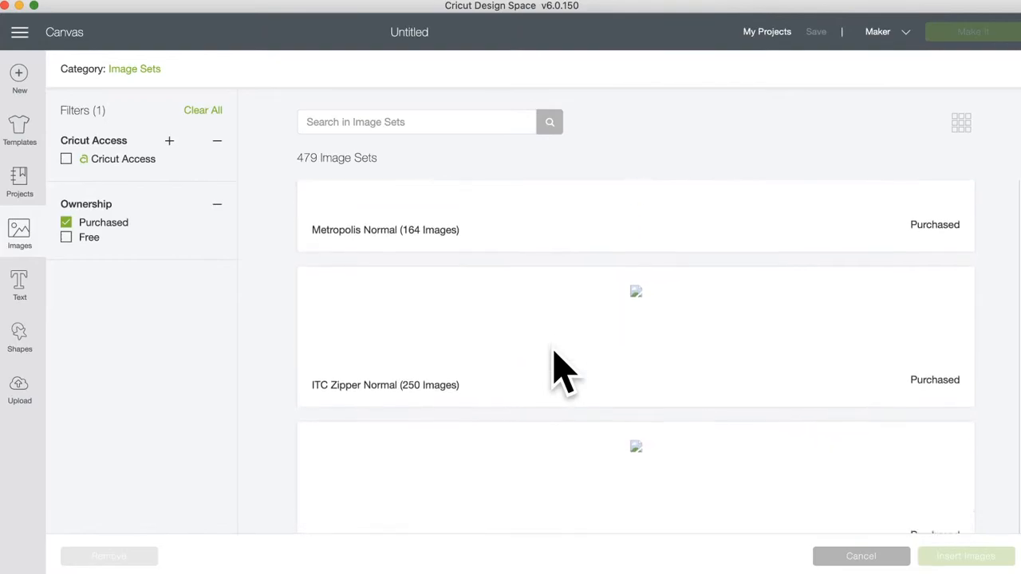
{"action": "scroll", "coordinate": [556, 368], "scroll_direction": "up", "scroll_amount": 5}
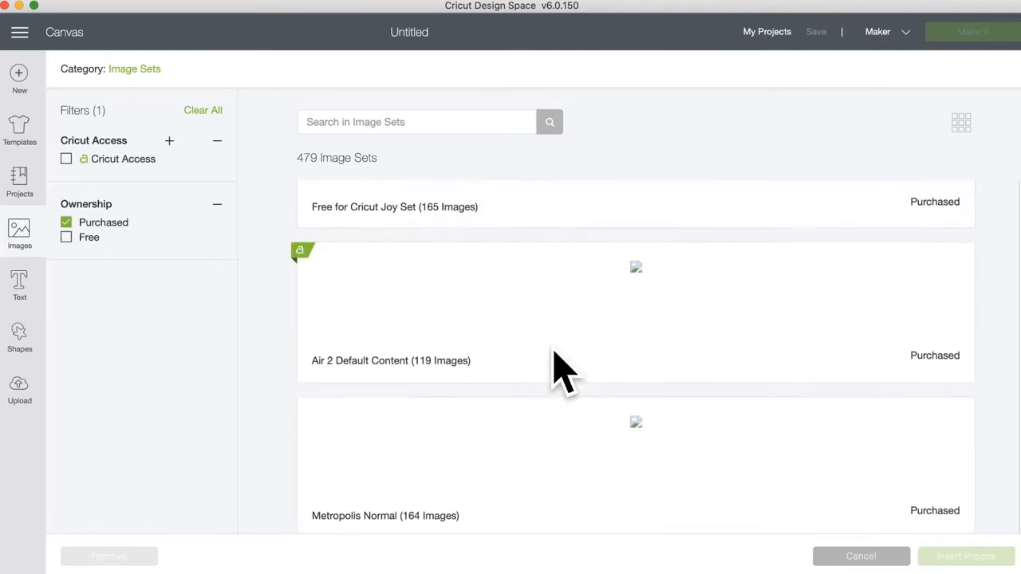
{"action": "scroll", "coordinate": [556, 368], "scroll_direction": "down", "scroll_amount": 3}
{"action": "scroll", "coordinate": [556, 368], "scroll_direction": "down", "scroll_amount": 15}
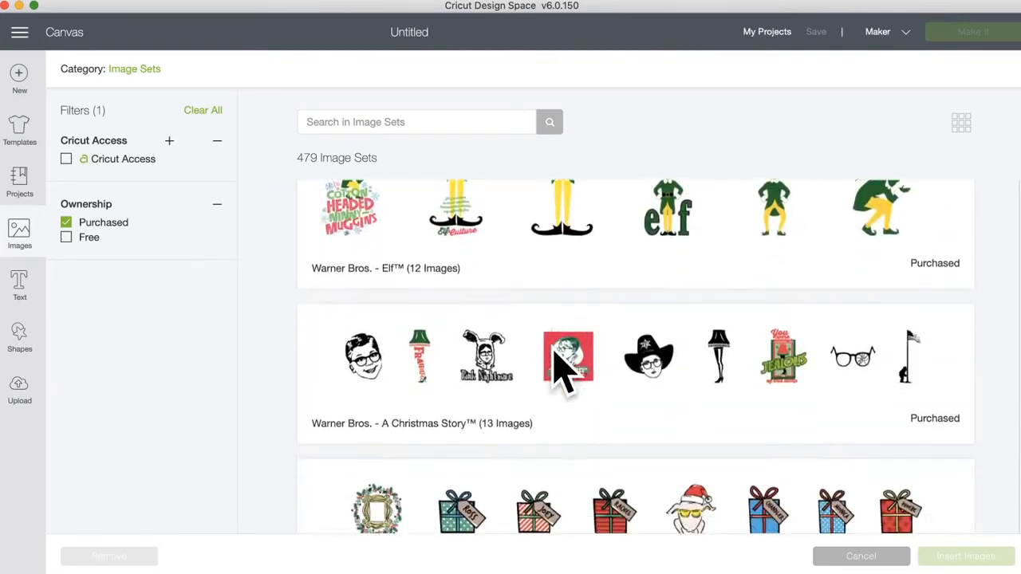
{"action": "scroll", "coordinate": [555, 369], "scroll_direction": "up", "scroll_amount": 10}
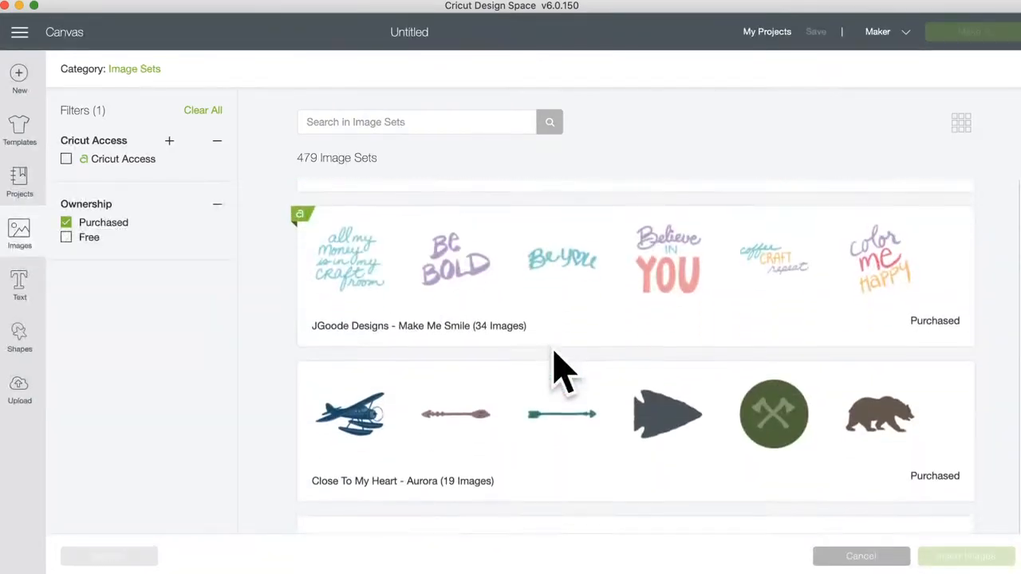
{"action": "scroll", "coordinate": [556, 368], "scroll_direction": "down", "scroll_amount": 1}
{"action": "left_click", "coordinate": [66, 236]}
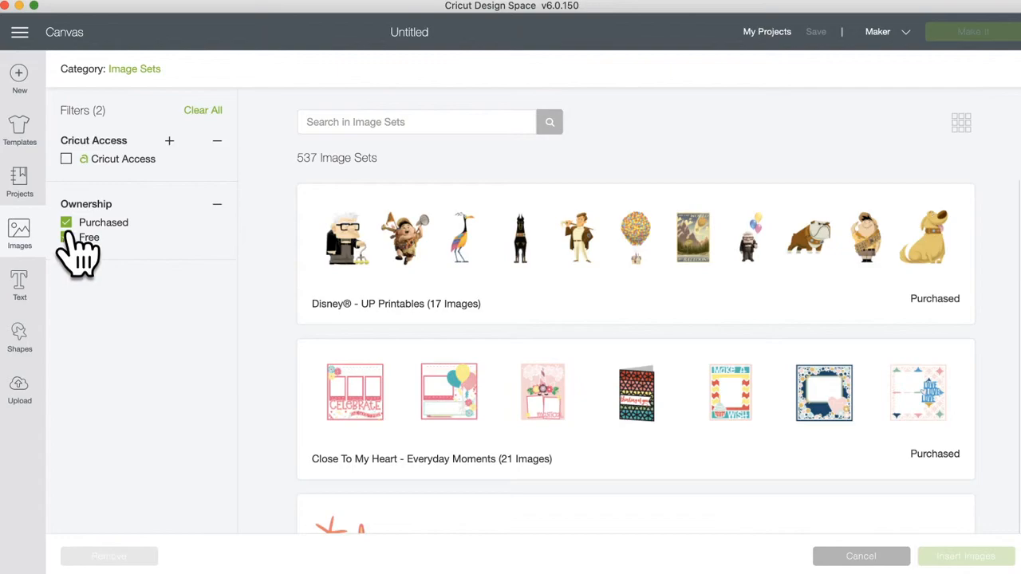
Step: Remove the Purchased ownership filter and look through the image sets that are filtered by Free
{"action": "left_click", "coordinate": [66, 224]}
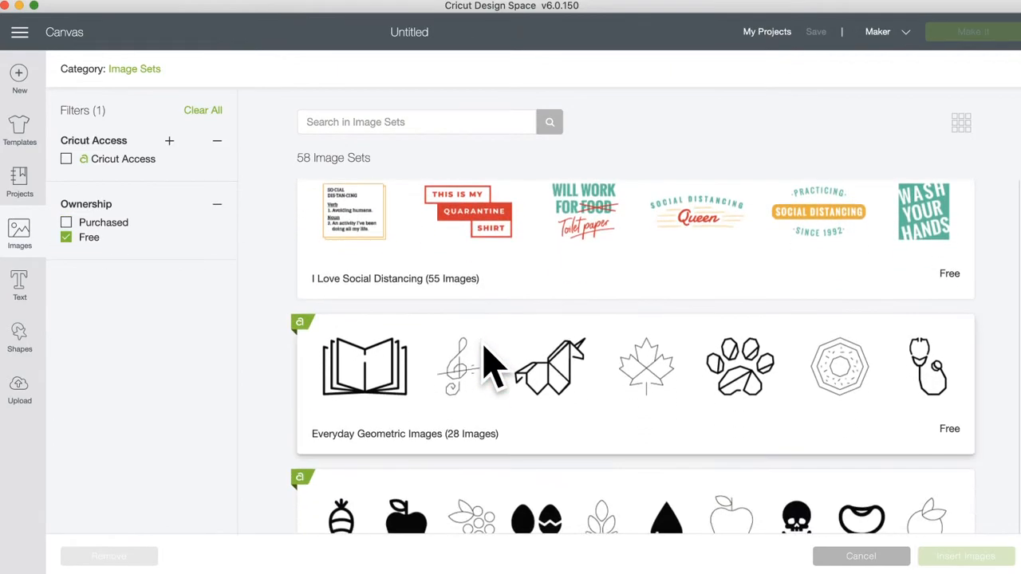
{"action": "scroll", "coordinate": [488, 367], "scroll_direction": "down", "scroll_amount": 15}
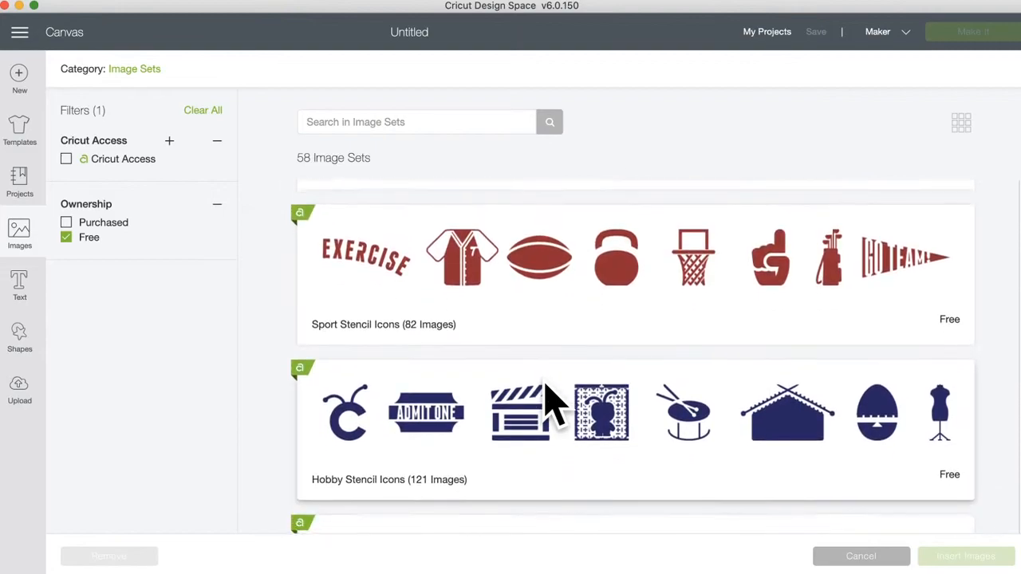
{"action": "scroll", "coordinate": [547, 391], "scroll_direction": "down", "scroll_amount": 15}
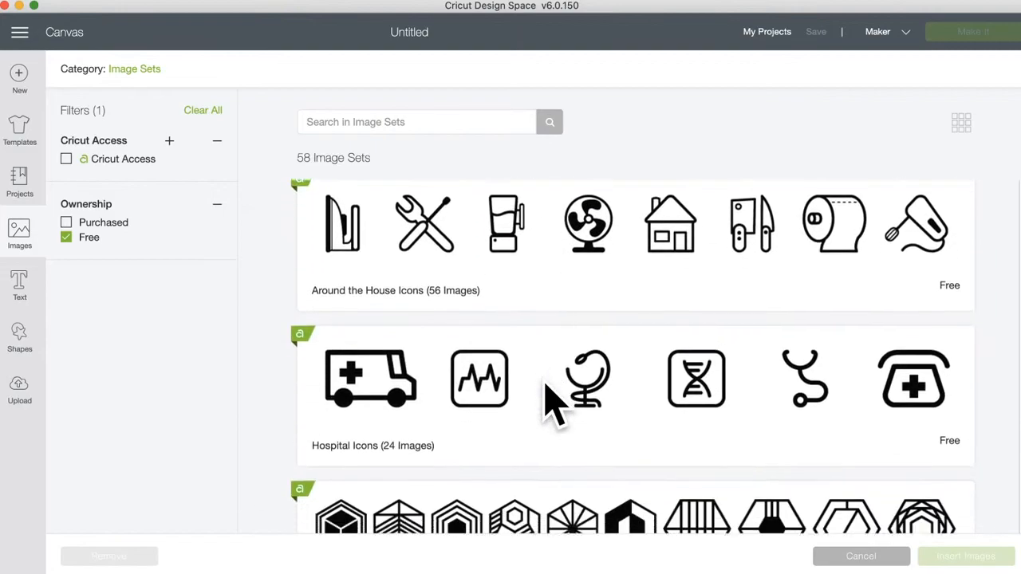
{"action": "scroll", "coordinate": [547, 403], "scroll_direction": "down", "scroll_amount": 15}
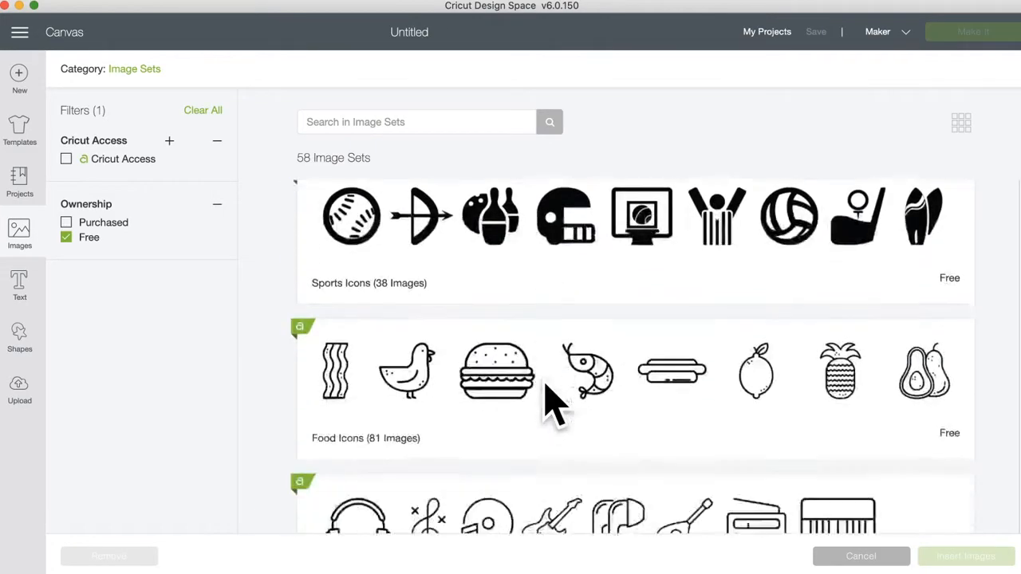
{"action": "scroll", "coordinate": [547, 402], "scroll_direction": "down", "scroll_amount": 15}
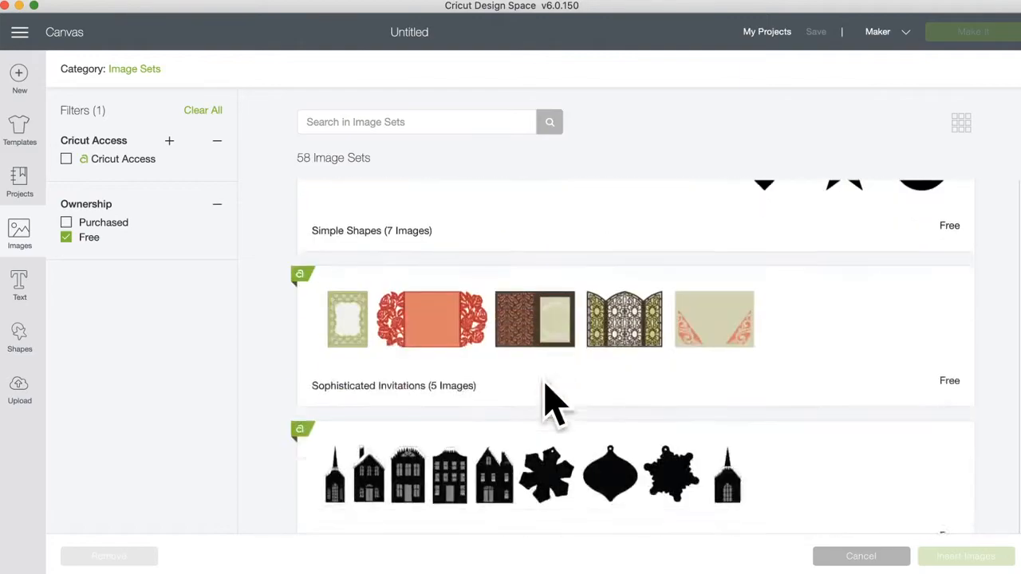
{"action": "scroll", "coordinate": [551, 403], "scroll_direction": "down", "scroll_amount": 15}
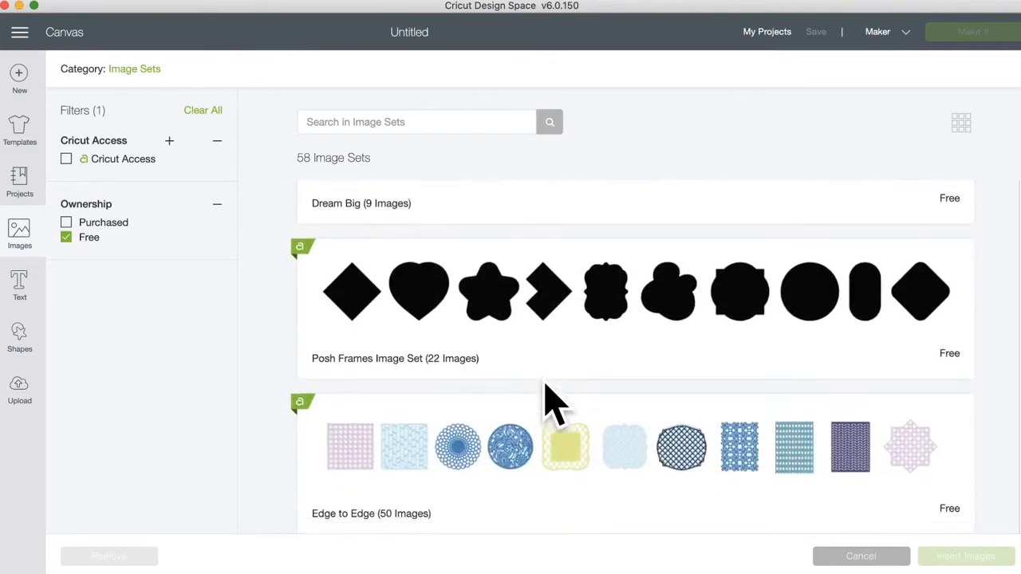
{"action": "scroll", "coordinate": [550, 403], "scroll_direction": "down", "scroll_amount": 8}
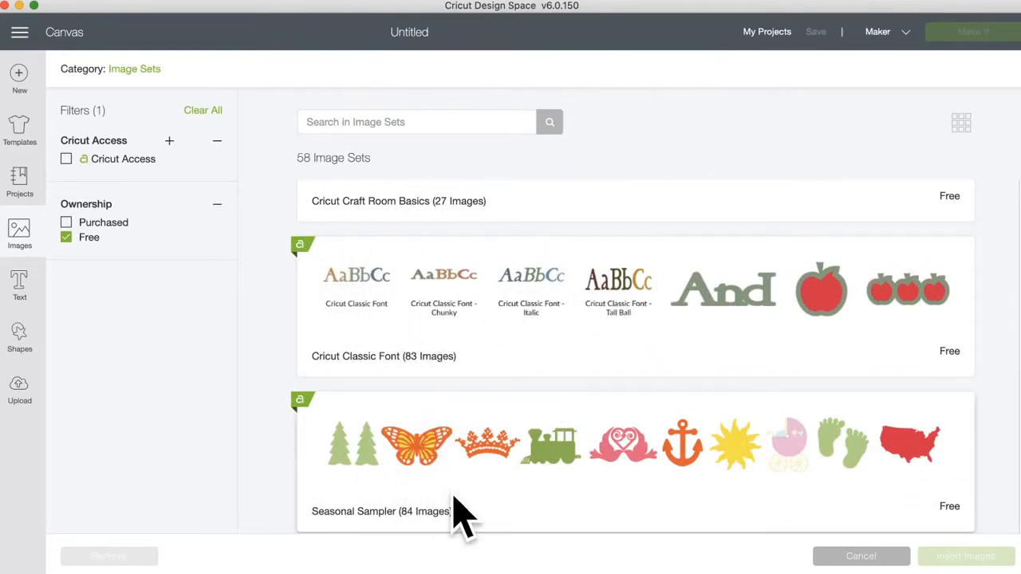
{"action": "scroll", "coordinate": [410, 327], "scroll_direction": "down", "scroll_amount": 15}
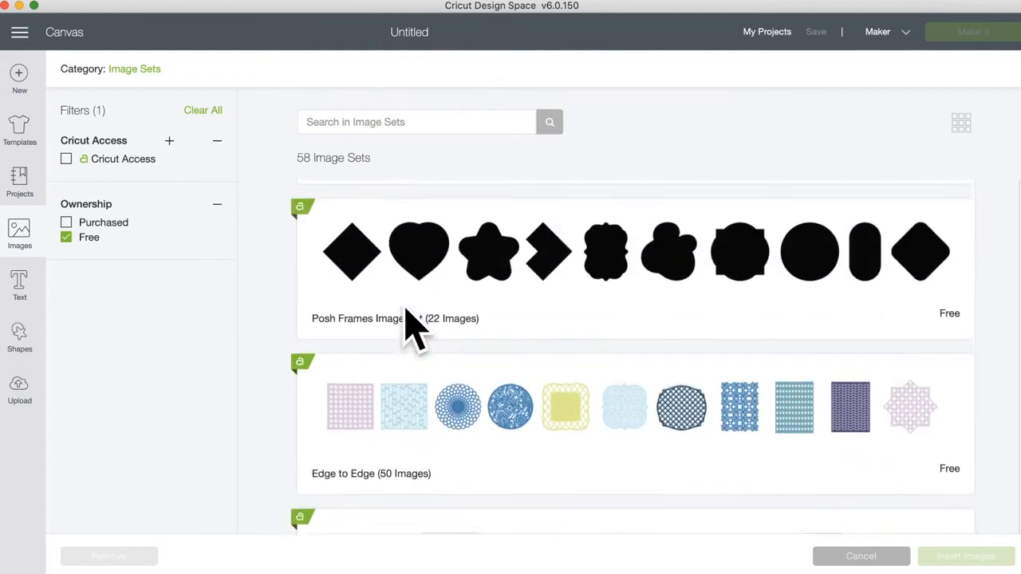
{"action": "scroll", "coordinate": [411, 327], "scroll_direction": "up", "scroll_amount": 3}
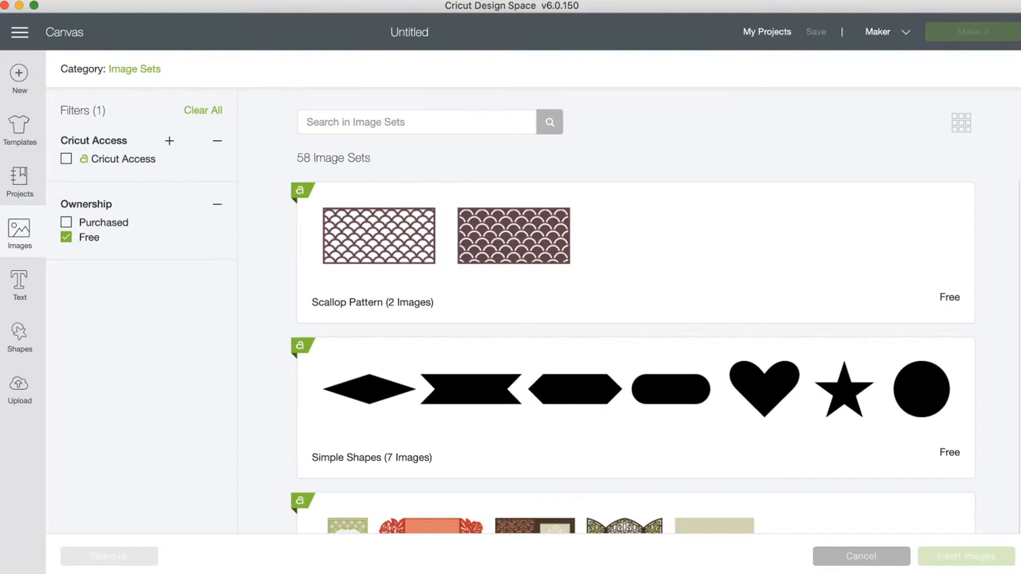
Step: Leave the image library, add a text box to the canvas, and look through the available fonts
{"action": "left_click", "coordinate": [28, 230]}
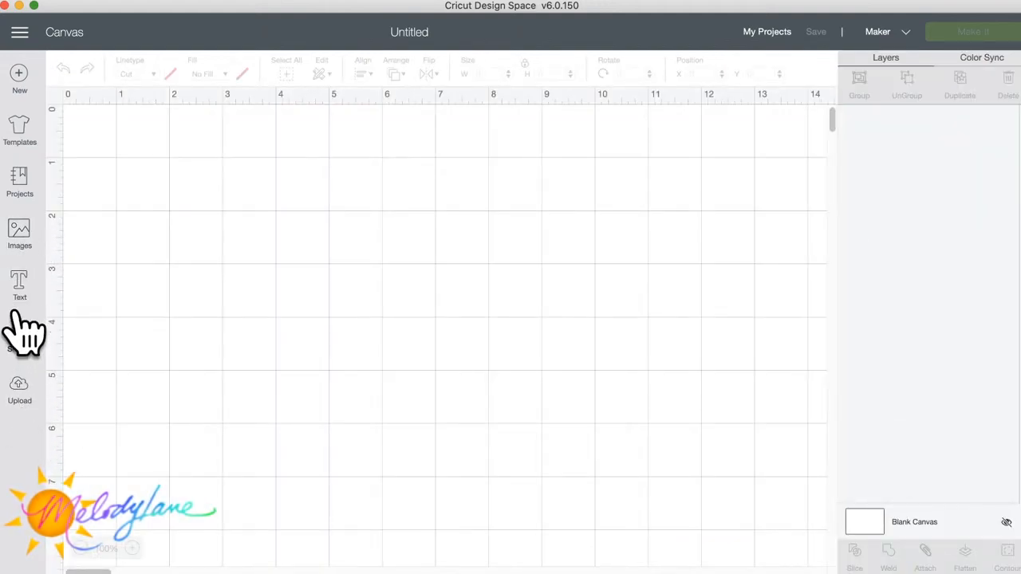
{"action": "left_click", "coordinate": [19, 279]}
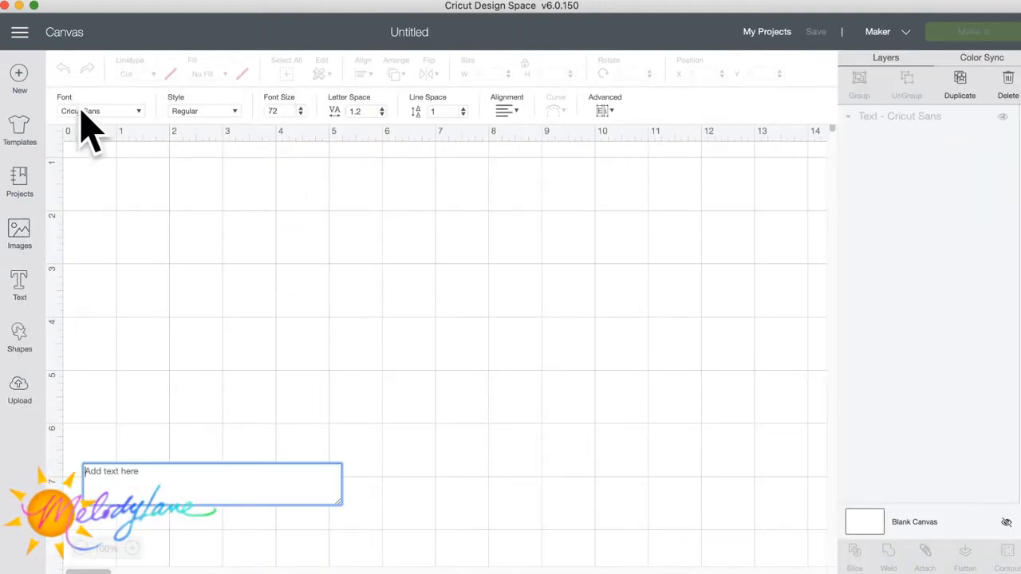
{"action": "left_click", "coordinate": [120, 112]}
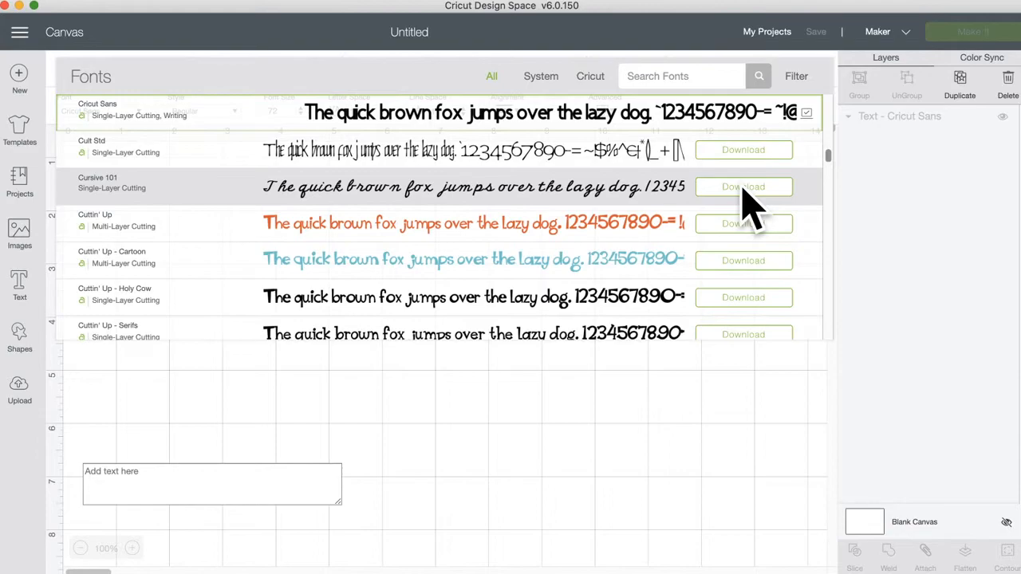
{"action": "scroll", "coordinate": [741, 200], "scroll_direction": "up", "scroll_amount": 8}
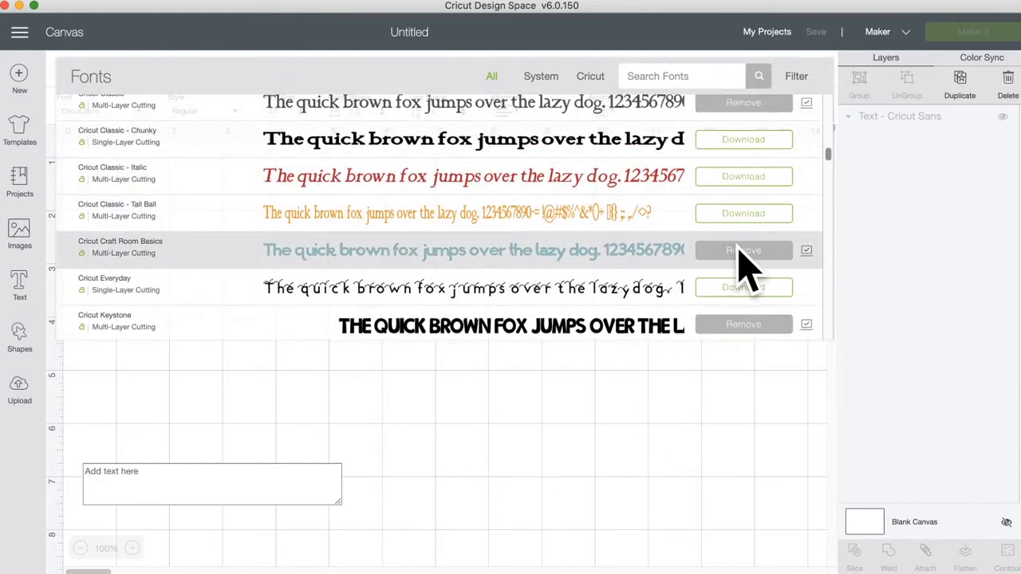
{"action": "scroll", "coordinate": [728, 245], "scroll_direction": "up", "scroll_amount": 1}
{"action": "scroll", "coordinate": [727, 246], "scroll_direction": "up", "scroll_amount": 2}
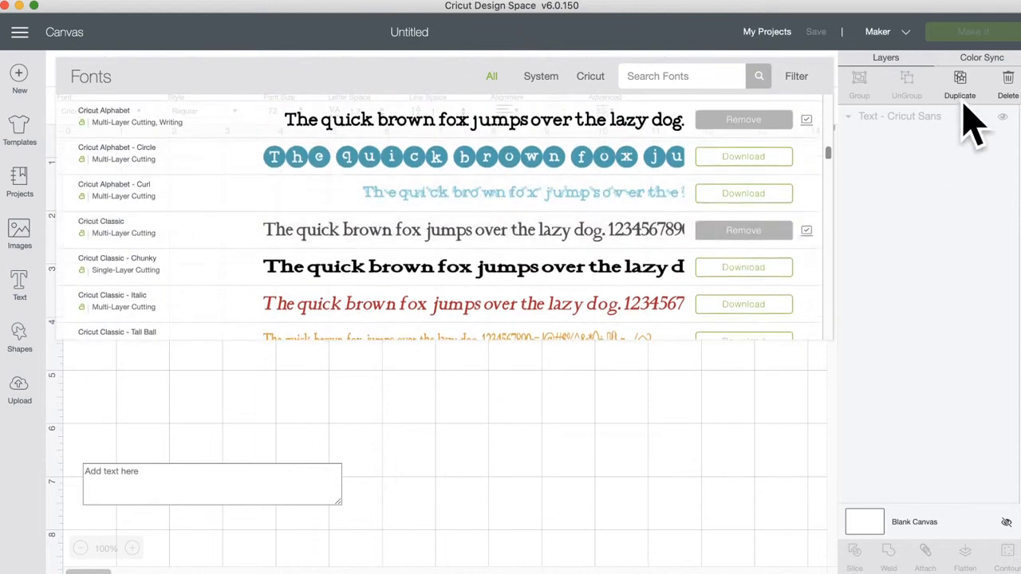
Step: Filter the fonts by Saved for Offline and look through the downloaded fonts
{"action": "left_click", "coordinate": [796, 76]}
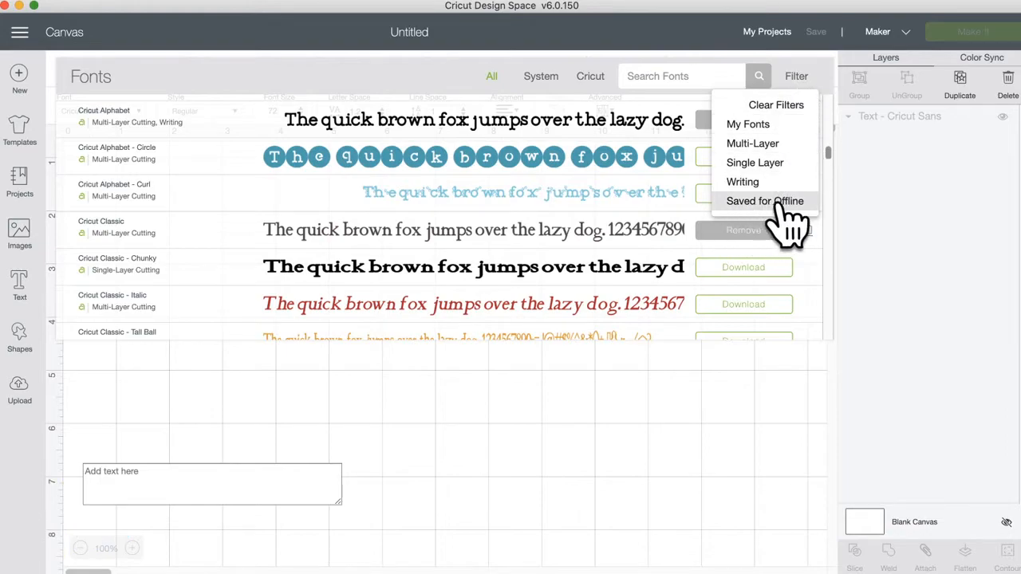
{"action": "left_click", "coordinate": [731, 203]}
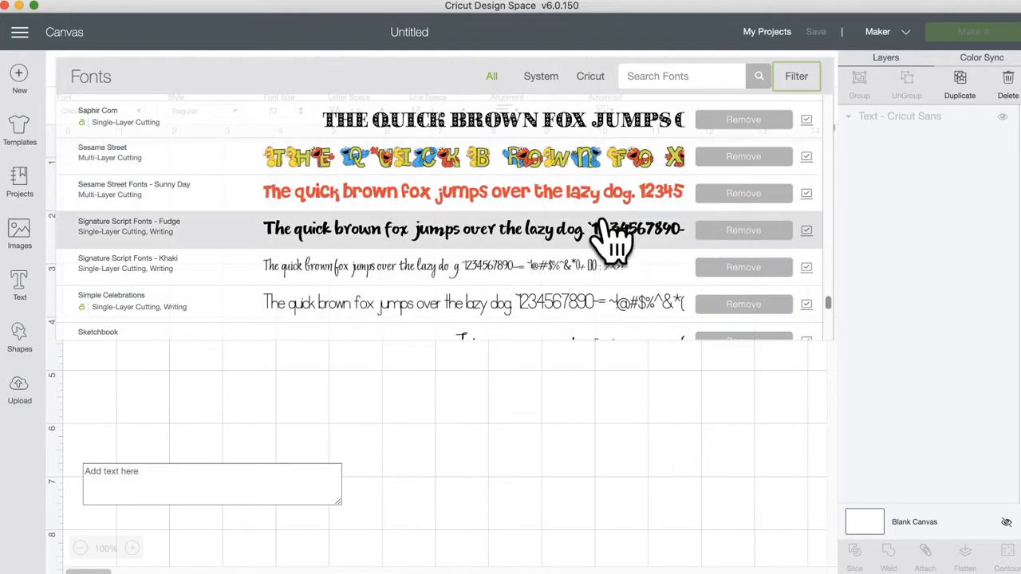
{"action": "scroll", "coordinate": [610, 239], "scroll_direction": "up", "scroll_amount": 5}
{"action": "scroll", "coordinate": [610, 239], "scroll_direction": "up", "scroll_amount": 10}
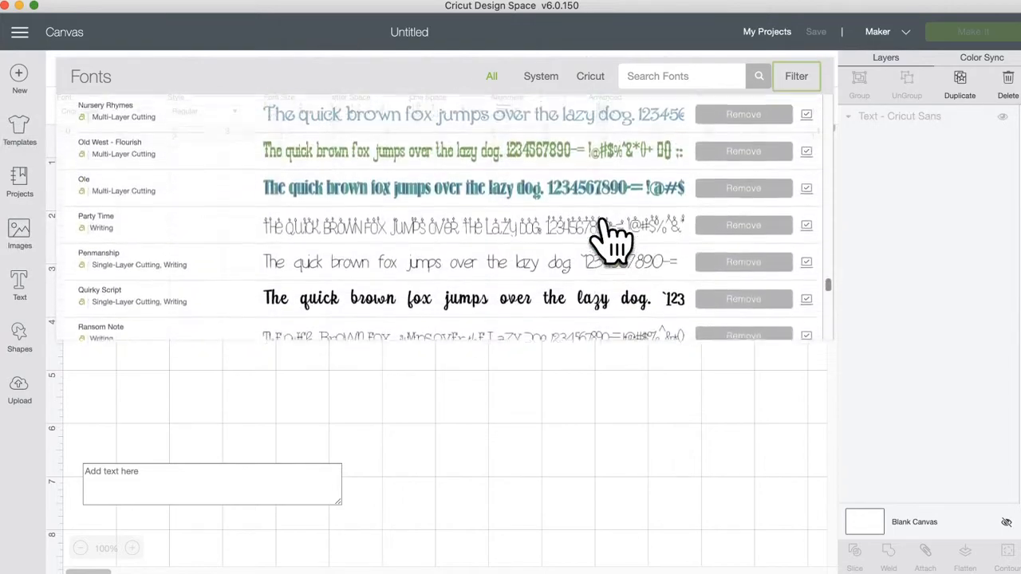
{"action": "scroll", "coordinate": [558, 271], "scroll_direction": "up", "scroll_amount": 5}
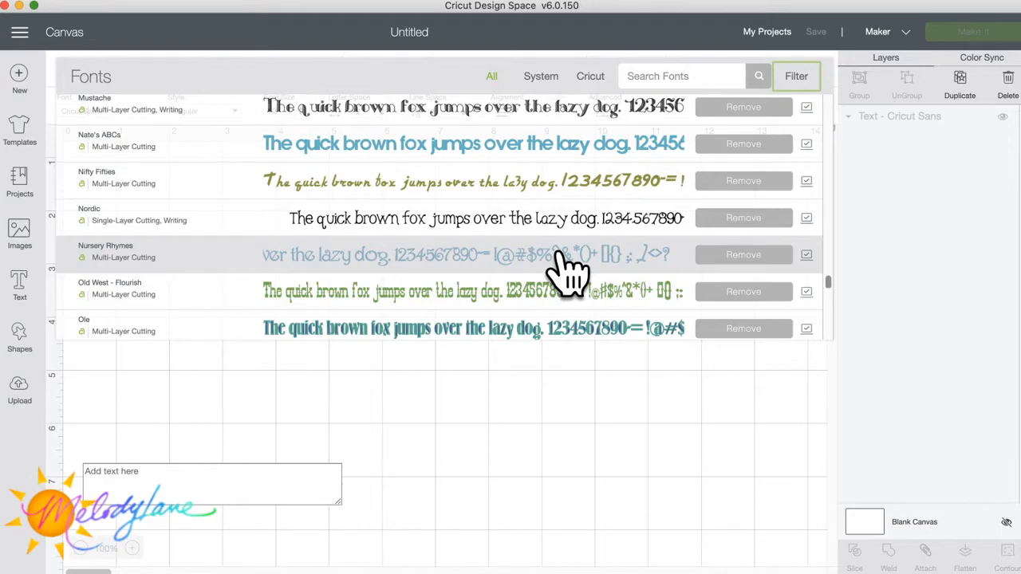
{"action": "scroll", "coordinate": [567, 267], "scroll_direction": "up", "scroll_amount": 10}
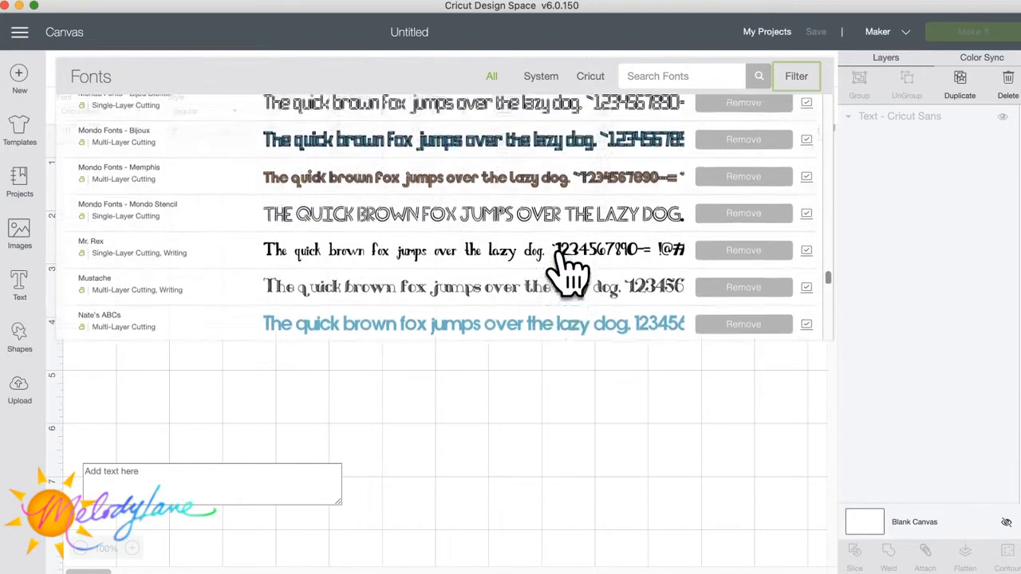
{"action": "scroll", "coordinate": [566, 268], "scroll_direction": "up", "scroll_amount": 15}
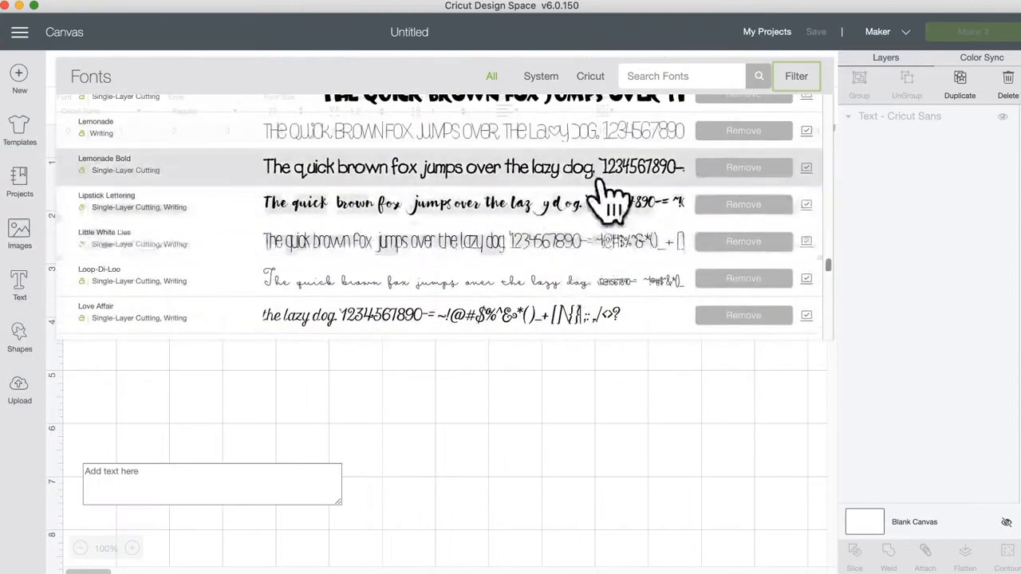
{"action": "scroll", "coordinate": [611, 259], "scroll_direction": "up", "scroll_amount": 15}
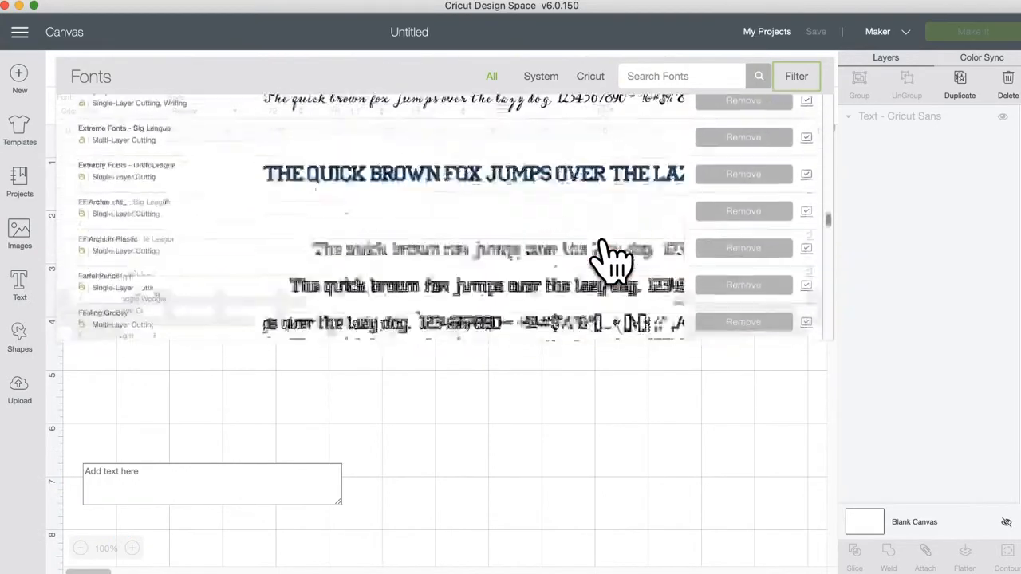
{"action": "scroll", "coordinate": [611, 260], "scroll_direction": "up", "scroll_amount": 2}
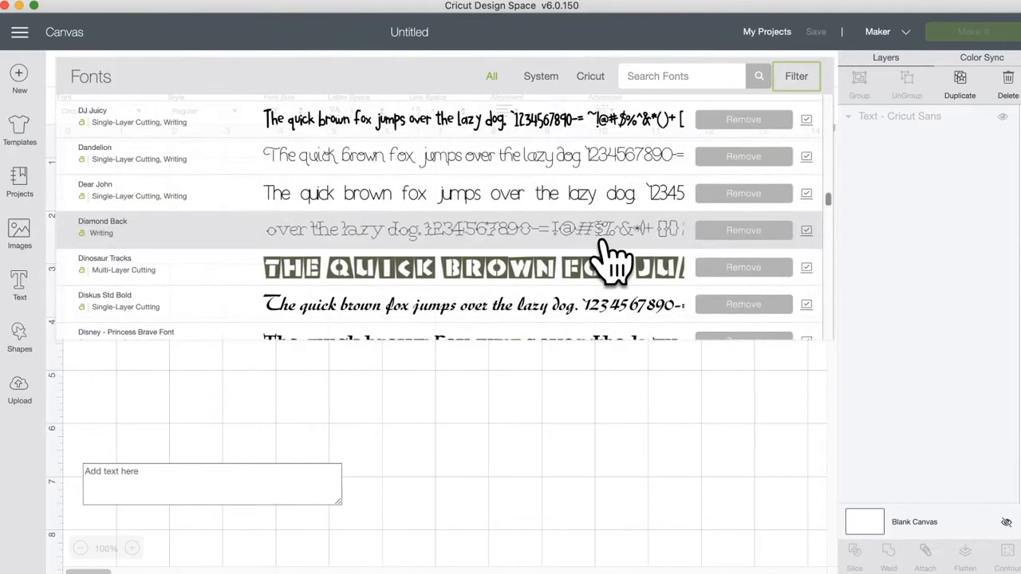
{"action": "scroll", "coordinate": [611, 259], "scroll_direction": "down", "scroll_amount": 10}
{"action": "scroll", "coordinate": [611, 259], "scroll_direction": "down", "scroll_amount": 10}
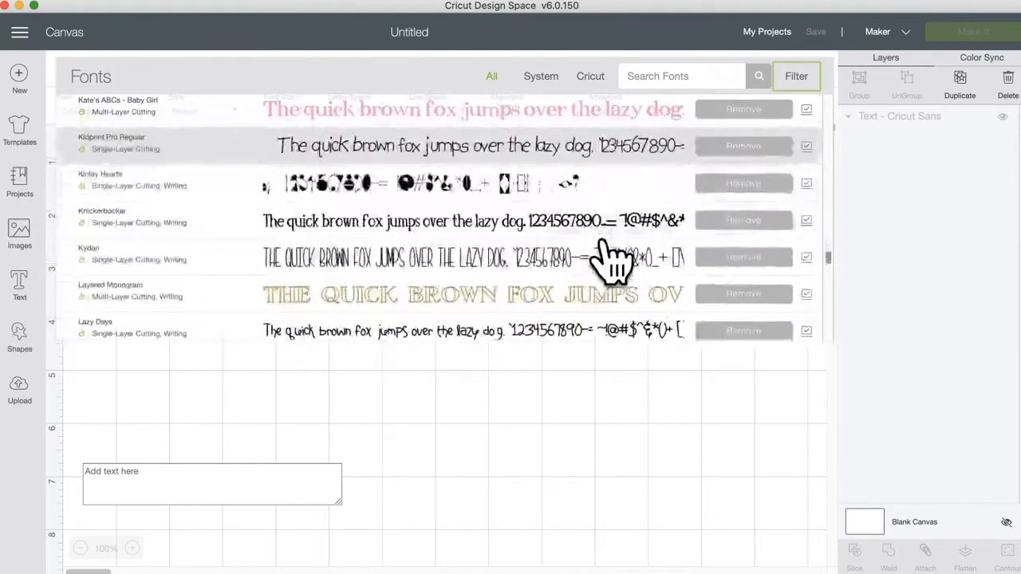
{"action": "scroll", "coordinate": [650, 172], "scroll_direction": "down", "scroll_amount": 2}
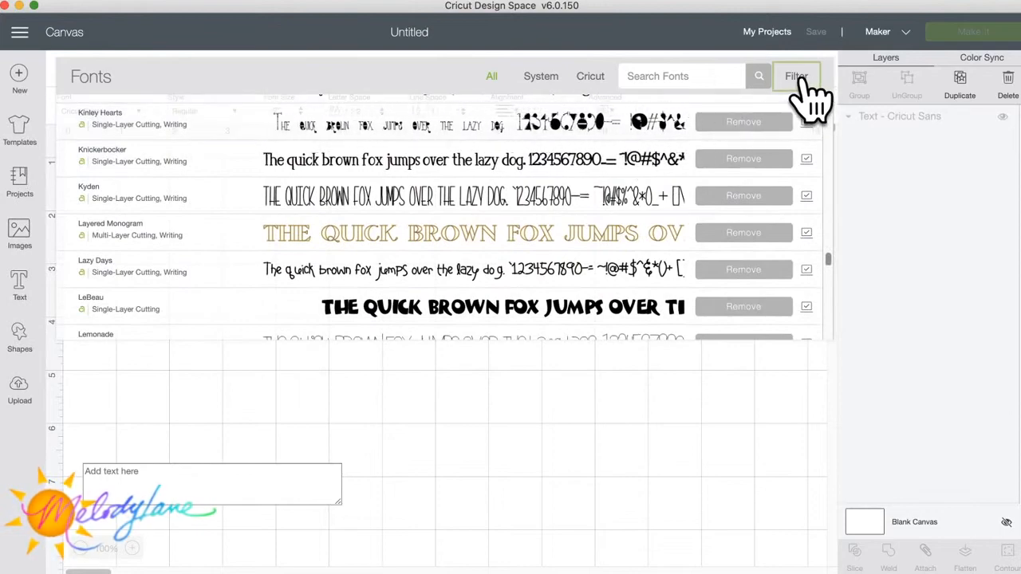
Step: Examine the font filter options again, then close the font list and discard the empty text box
{"action": "left_click", "coordinate": [804, 77]}
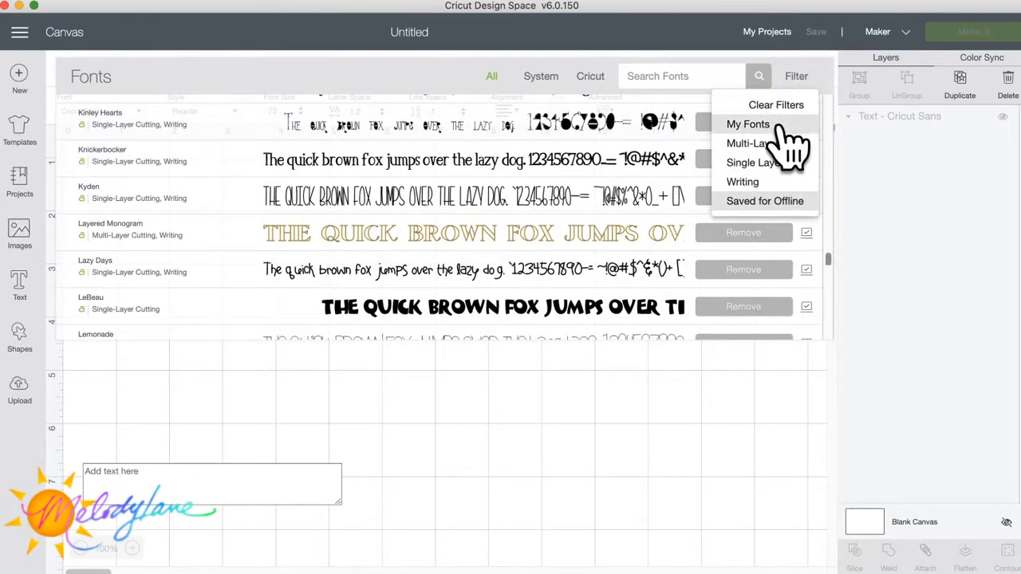
{"action": "left_click", "coordinate": [399, 439]}
{"action": "left_click", "coordinate": [430, 437]}
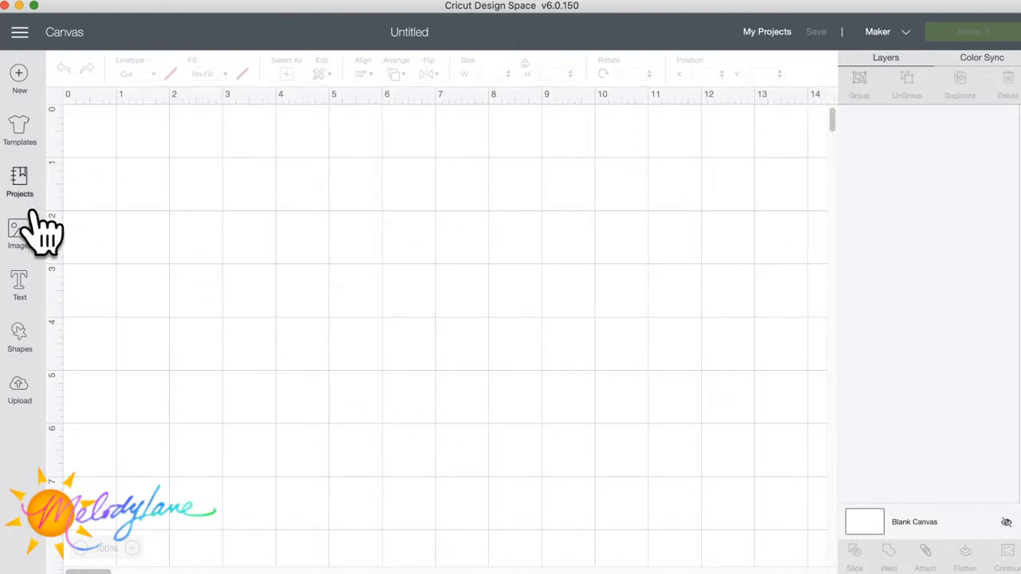
Step: Add the text "Happy" to the canvas and move it to about X 3.35, Y 3.64
{"action": "left_click", "coordinate": [19, 281]}
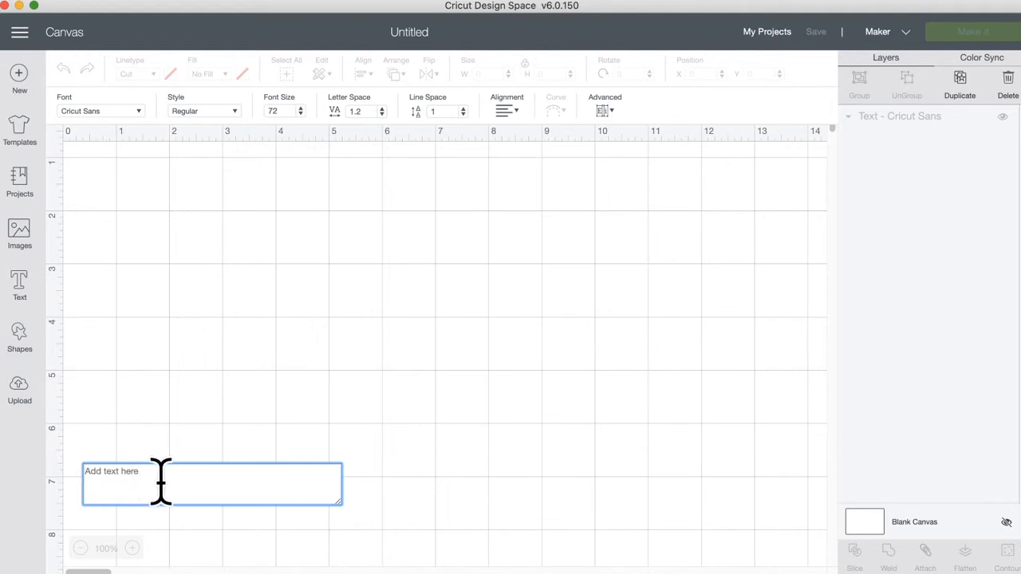
{"action": "type", "text": "Happy"}
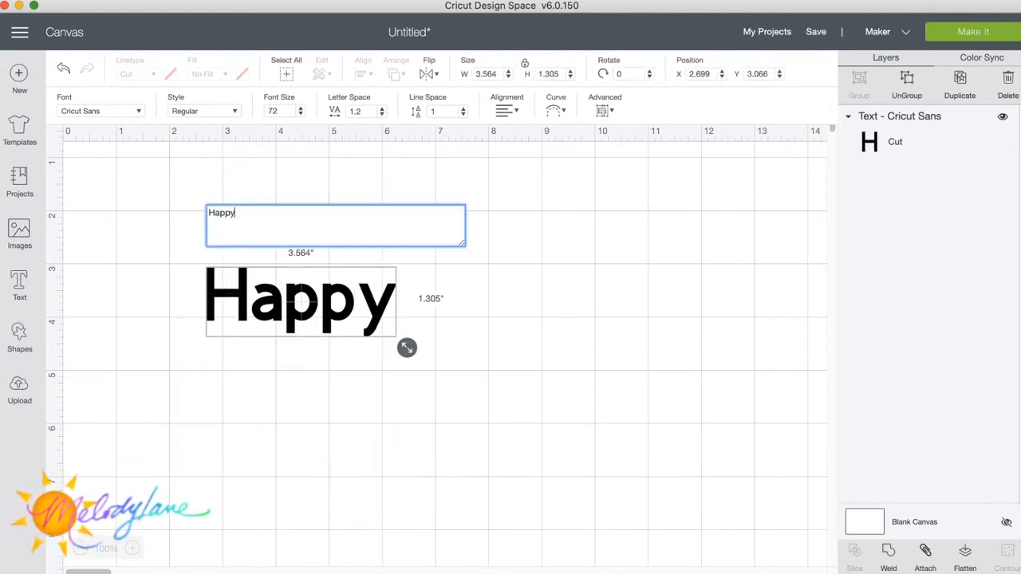
{"action": "left_click", "coordinate": [415, 316]}
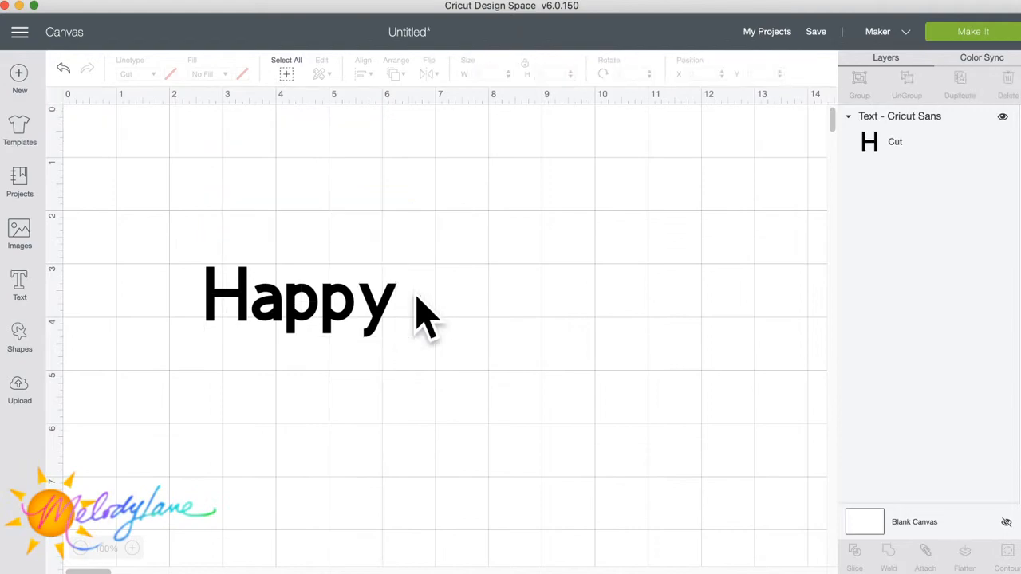
{"action": "left_click", "coordinate": [334, 289]}
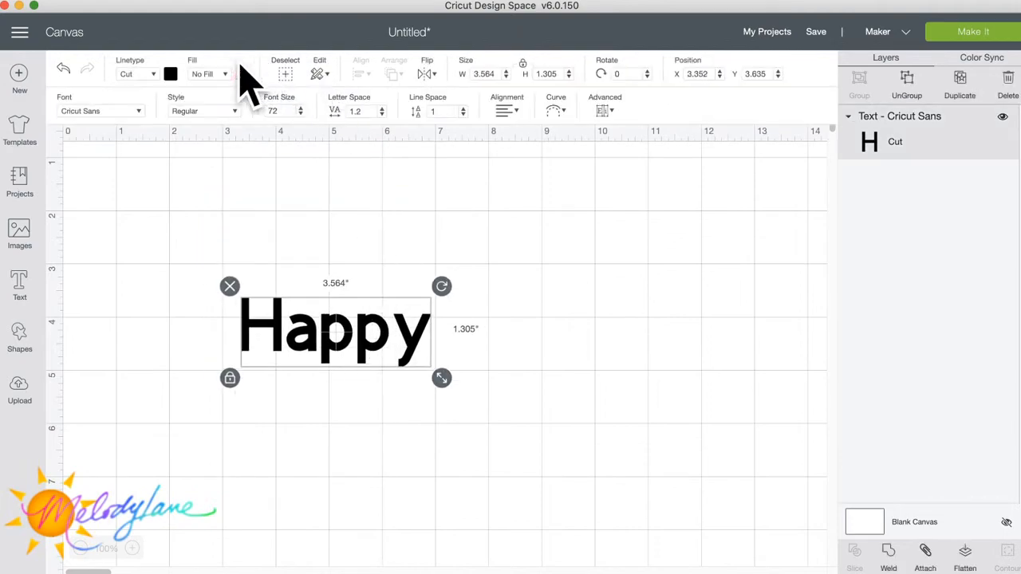
Step: Set the "Happy" text's linetype to Draw and enlarge it to about 10.09" wide by 3.69" high
{"action": "left_click", "coordinate": [148, 73]}
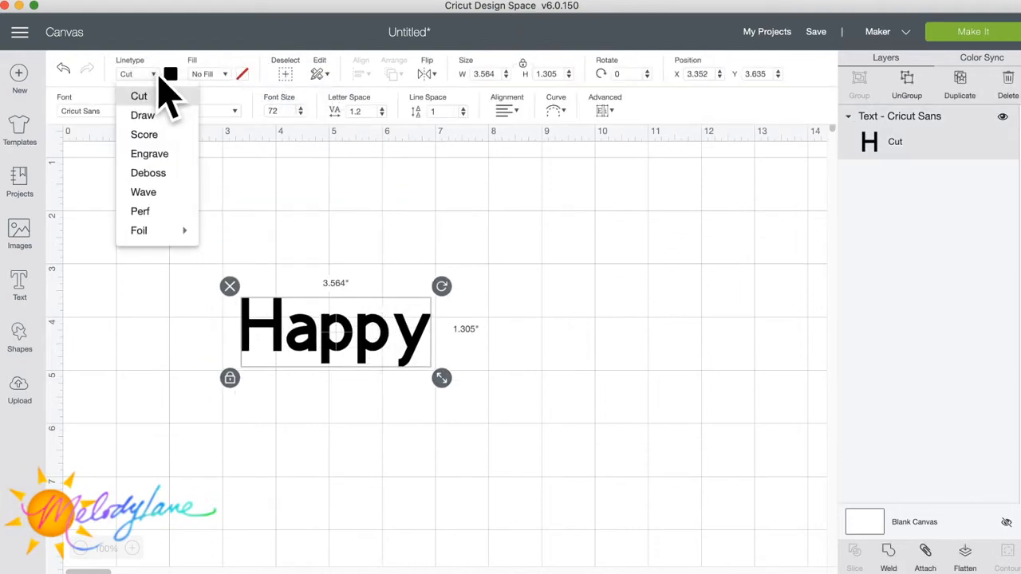
{"action": "left_click", "coordinate": [143, 115]}
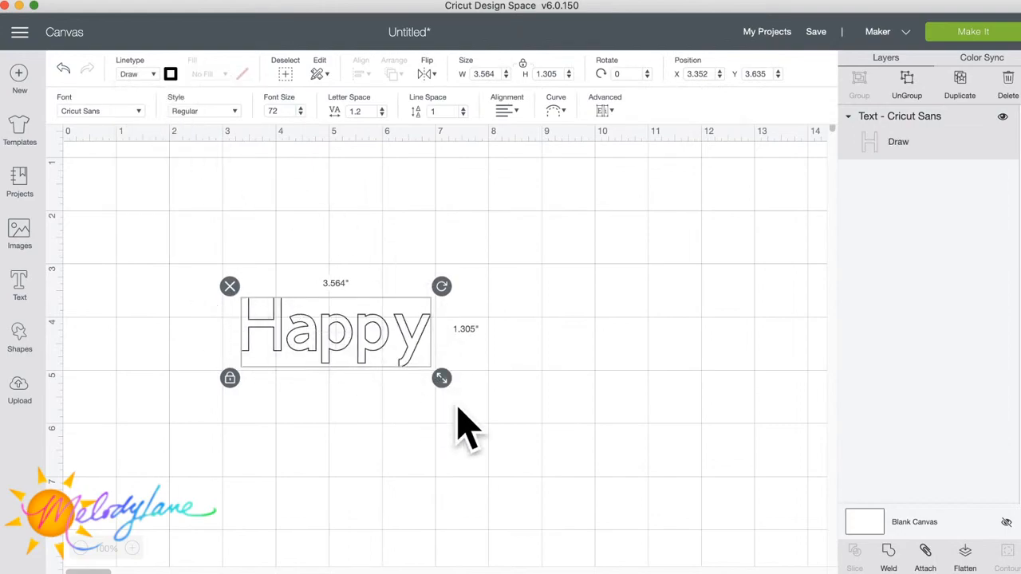
{"action": "left_click_drag", "start_coordinate": [443, 378], "coordinate": [660, 502]}
{"action": "left_click_drag", "start_coordinate": [573, 401], "coordinate": [526, 316]}
{"action": "left_click", "coordinate": [489, 452]}
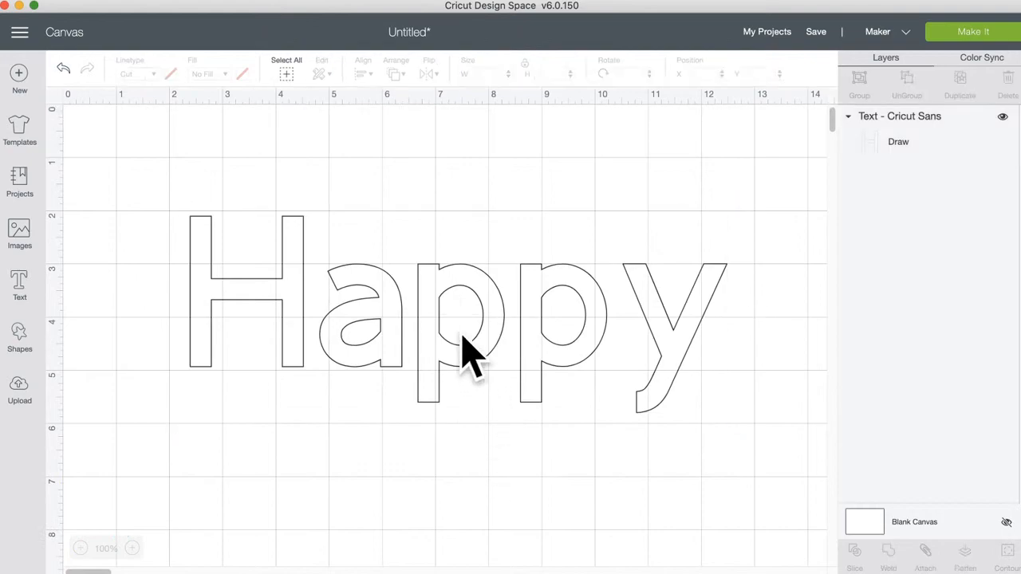
Step: Nudge the enlarged "Happy" text slightly down to about Y 2.33 and set its linetype to Cut
{"action": "left_click_drag", "start_coordinate": [433, 307], "coordinate": [431, 320]}
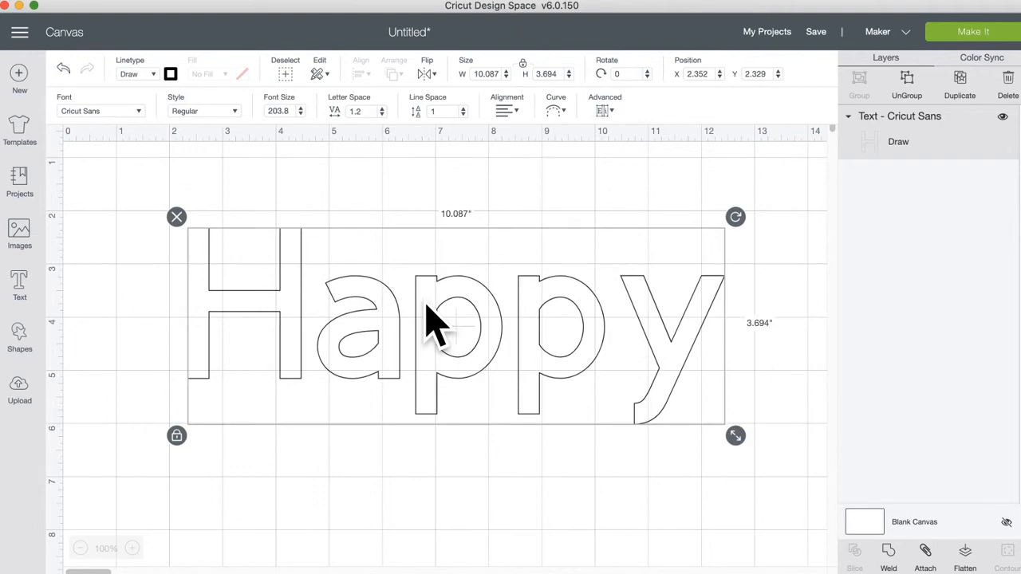
{"action": "left_click", "coordinate": [153, 73]}
{"action": "left_click", "coordinate": [151, 94]}
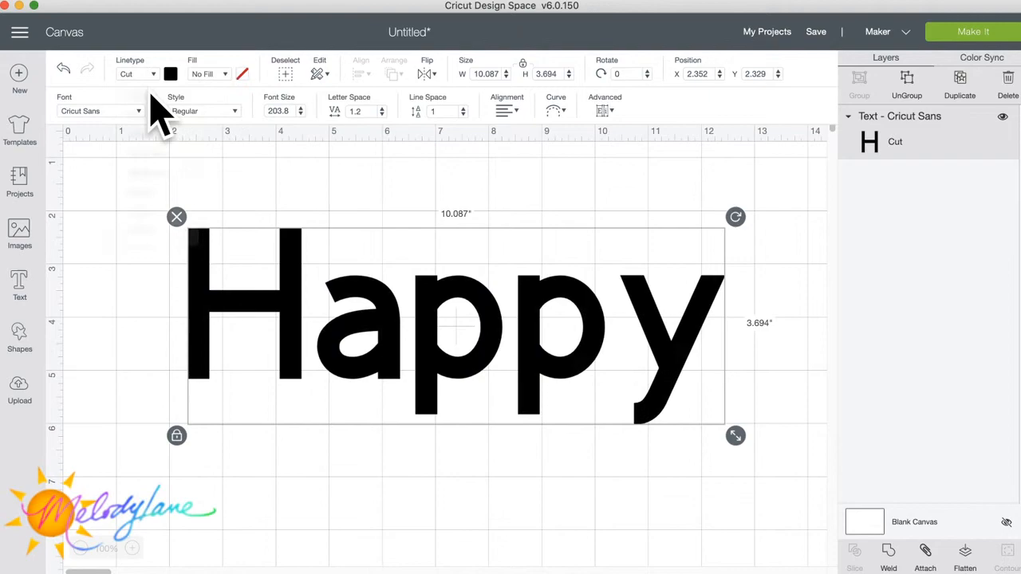
Step: Nudge the "Happy" text slightly right to X 2.38 and set its style to Writing
{"action": "left_click", "coordinate": [291, 196]}
{"action": "left_click_drag", "start_coordinate": [296, 303], "coordinate": [298, 303]}
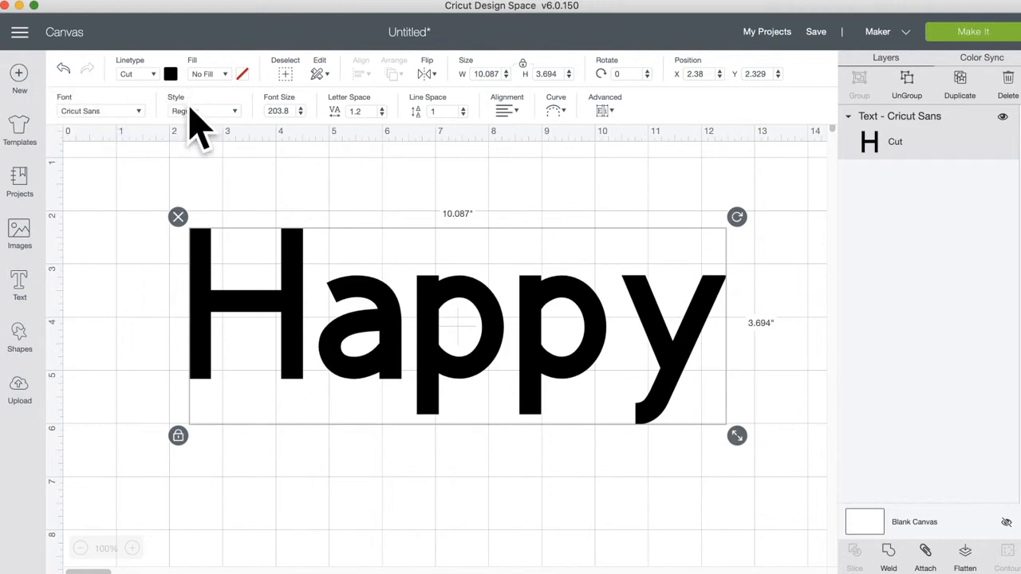
{"action": "left_click", "coordinate": [237, 113]}
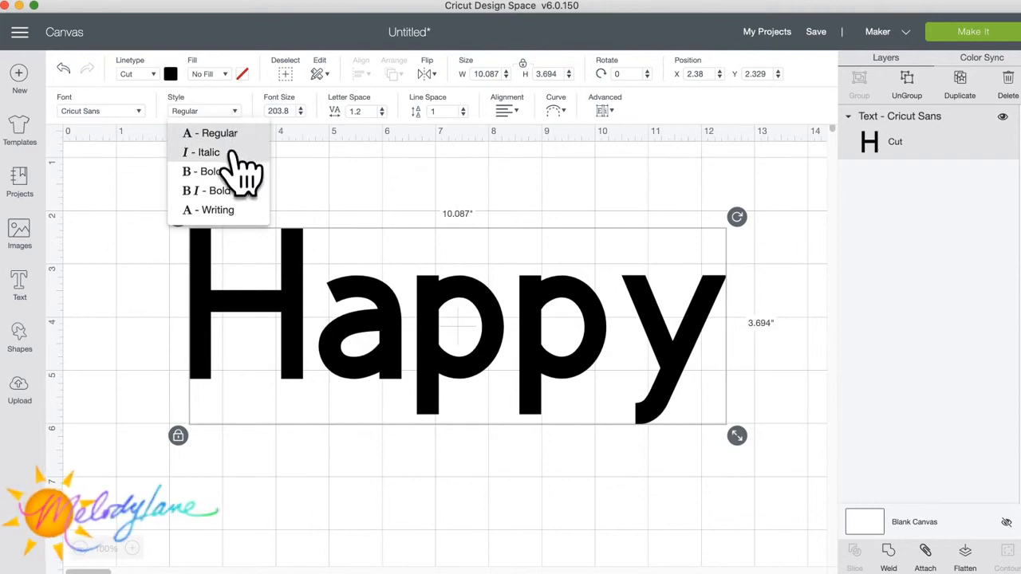
{"action": "left_click", "coordinate": [223, 211]}
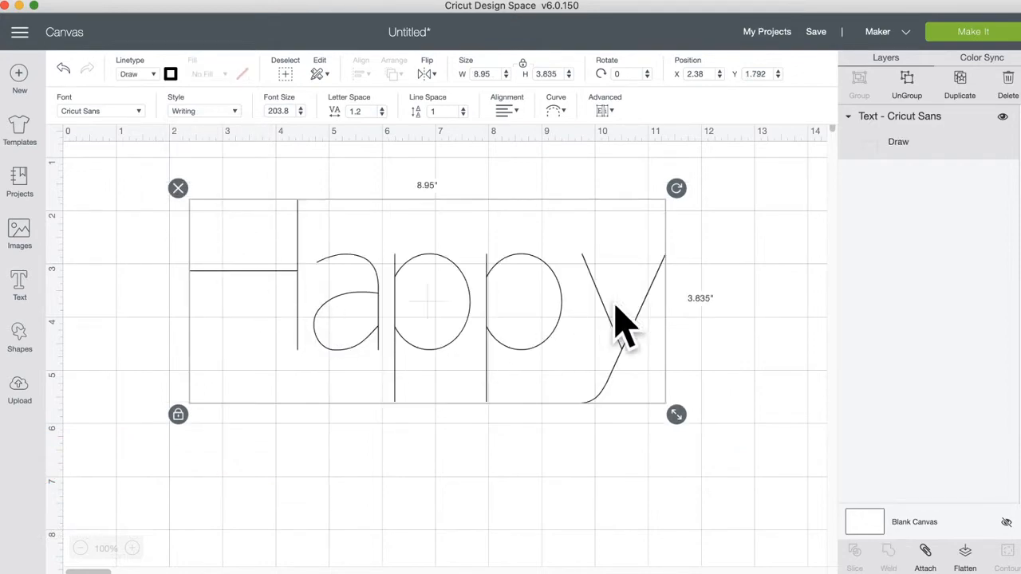
Step: Open the font choices for the "Happy" text and filter them to Writing fonts
{"action": "left_click", "coordinate": [136, 112]}
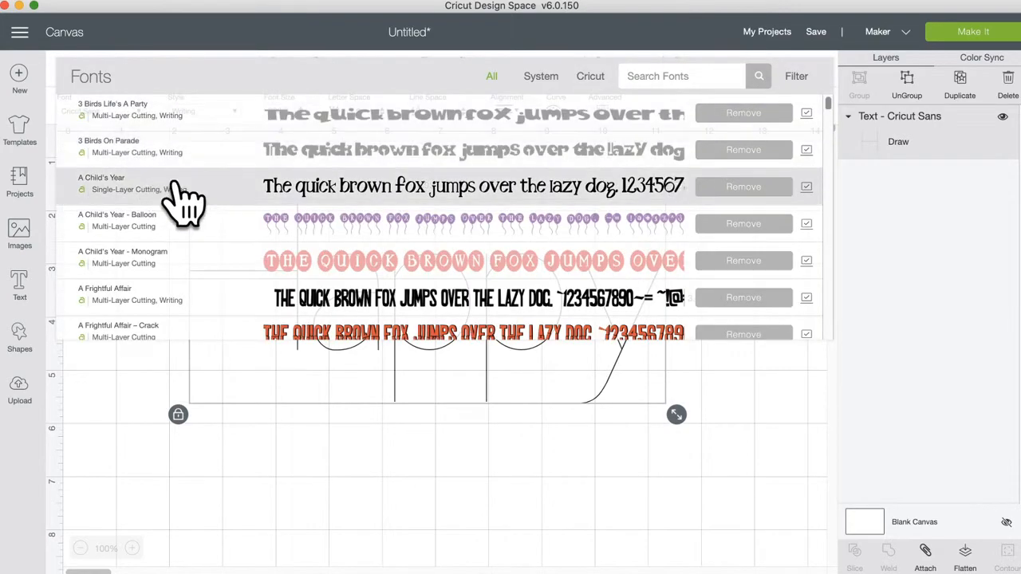
{"action": "left_click", "coordinate": [798, 77]}
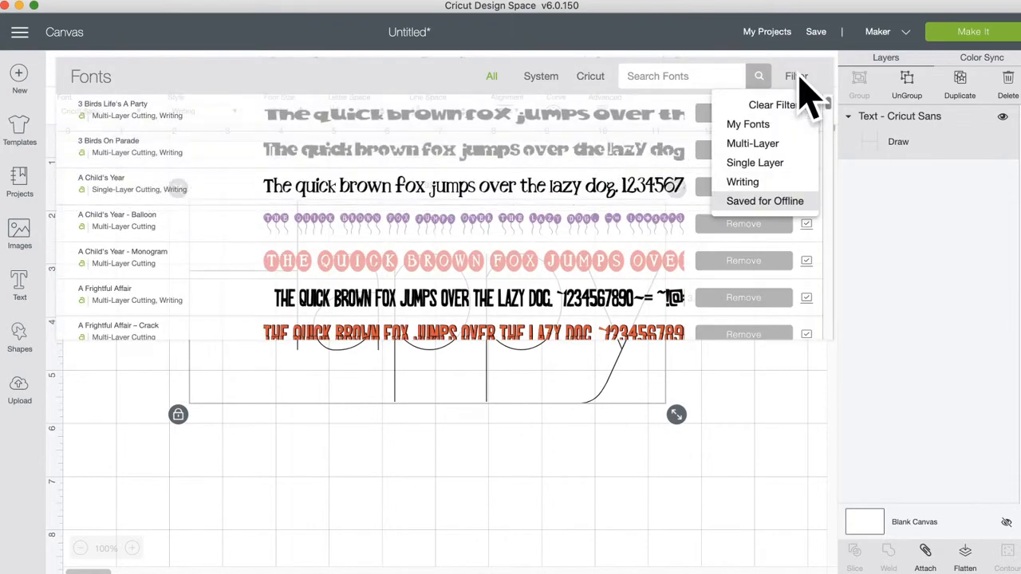
{"action": "left_click", "coordinate": [748, 183]}
{"action": "left_click", "coordinate": [802, 80]}
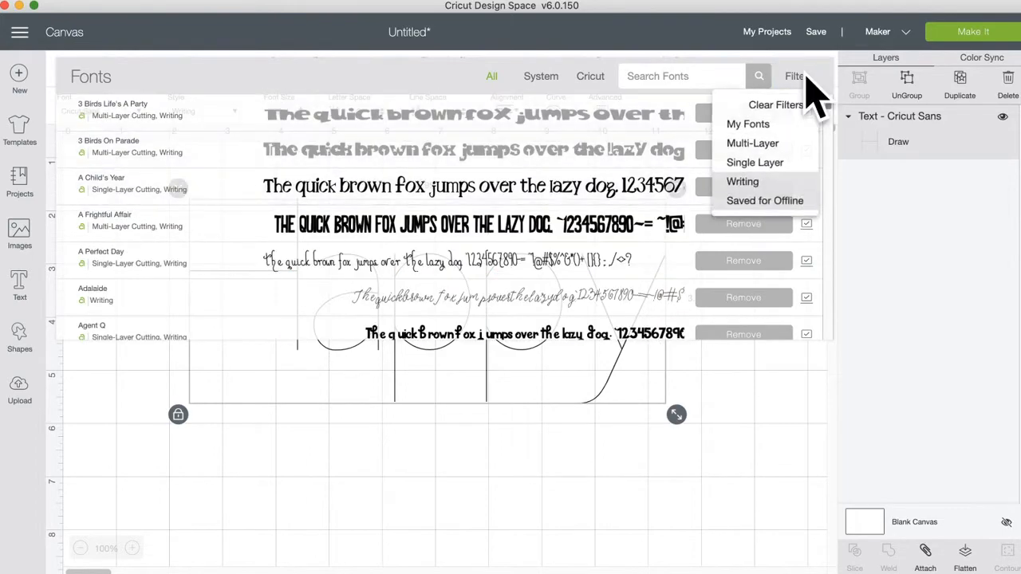
{"action": "left_click", "coordinate": [749, 204]}
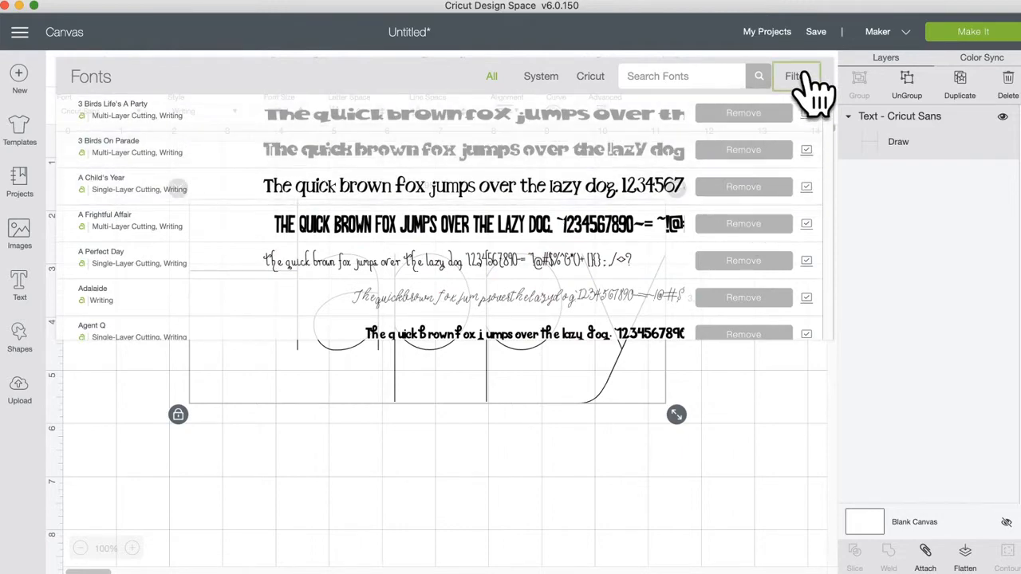
{"action": "left_click", "coordinate": [807, 79]}
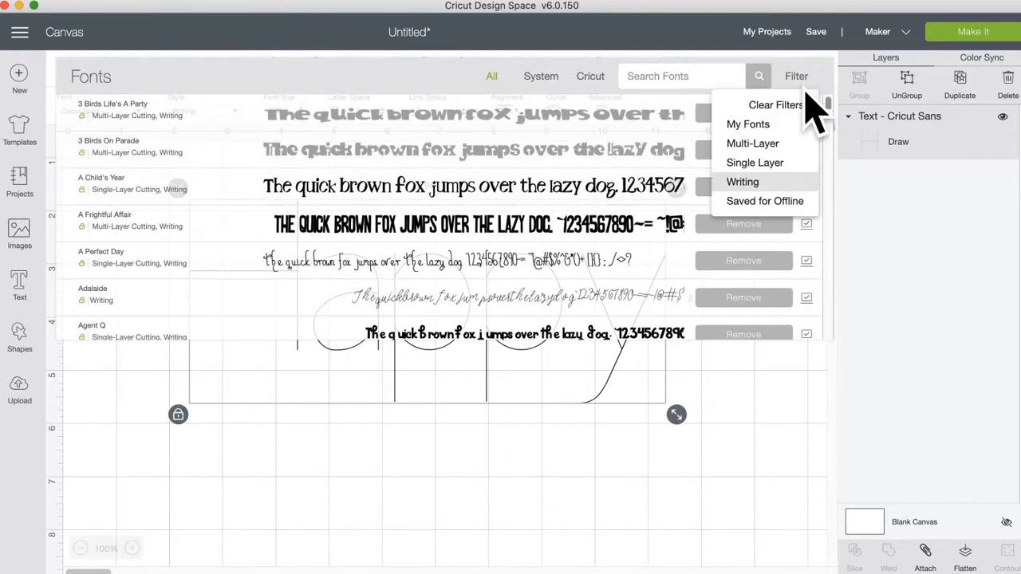
{"action": "left_click", "coordinate": [423, 96]}
Step: Browse to the end of the writing fonts and apply Zig Zag to the "Happy" text
{"action": "scroll", "coordinate": [463, 209], "scroll_direction": "down", "scroll_amount": 20}
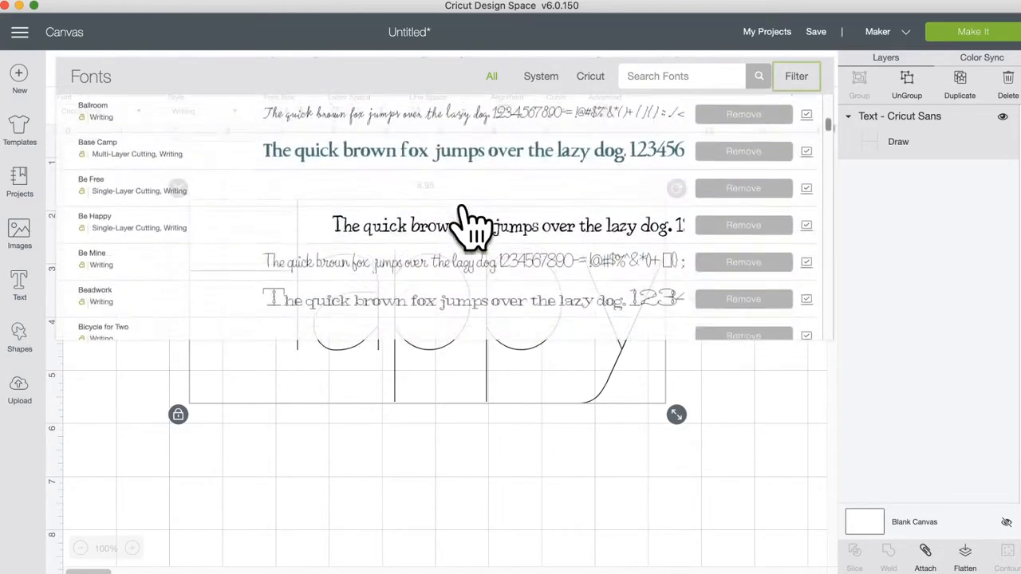
{"action": "scroll", "coordinate": [472, 228], "scroll_direction": "down", "scroll_amount": 20}
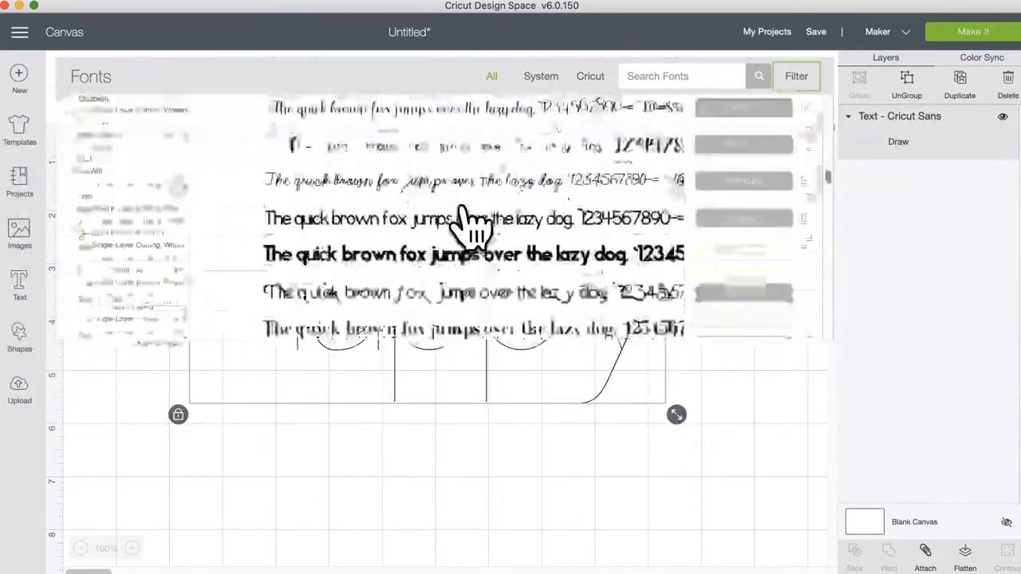
{"action": "scroll", "coordinate": [472, 227], "scroll_direction": "down", "scroll_amount": 20}
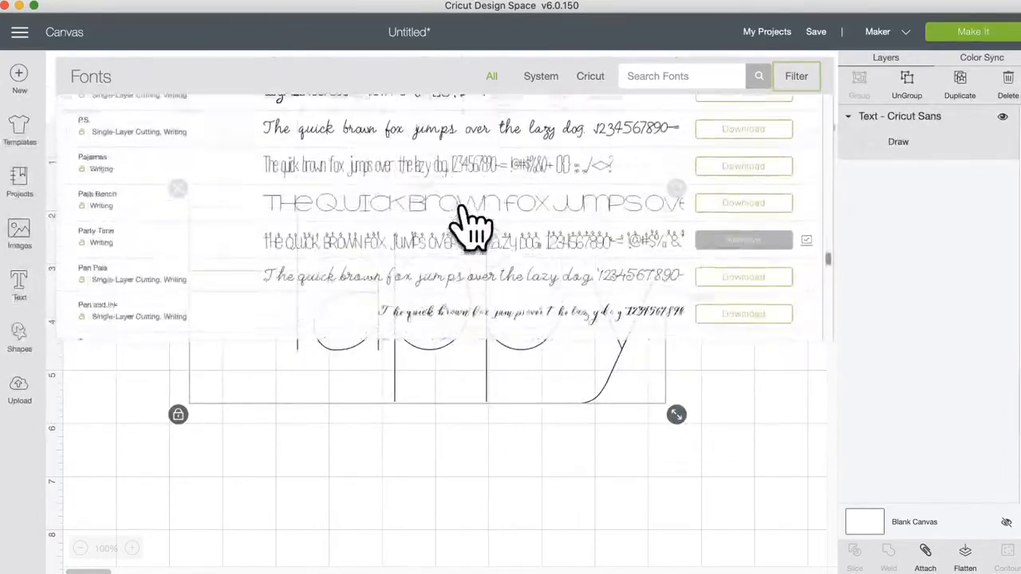
{"action": "scroll", "coordinate": [472, 227], "scroll_direction": "down", "scroll_amount": 20}
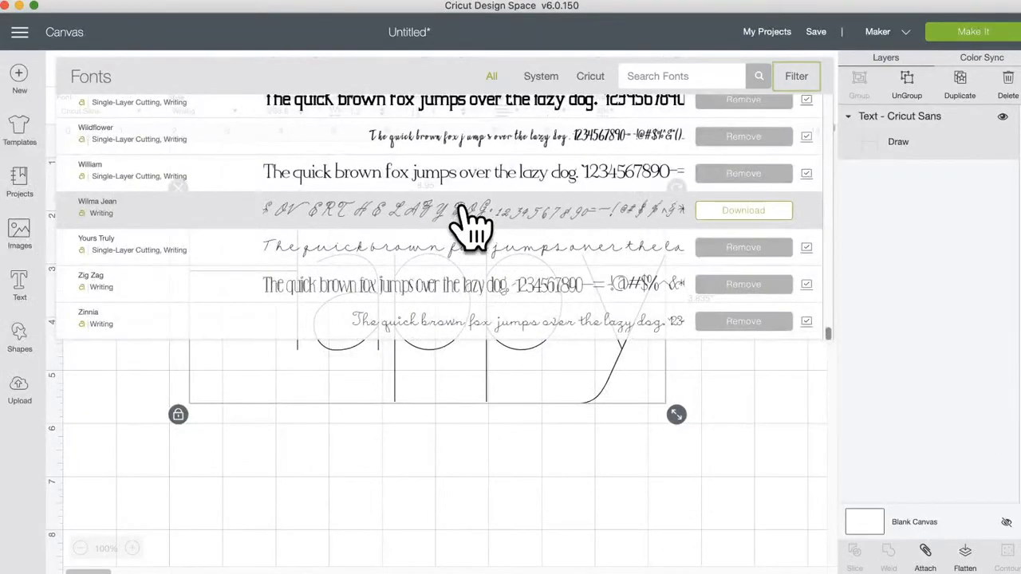
{"action": "scroll", "coordinate": [461, 208], "scroll_direction": "up", "scroll_amount": 1}
{"action": "scroll", "coordinate": [461, 209], "scroll_direction": "down", "scroll_amount": 1}
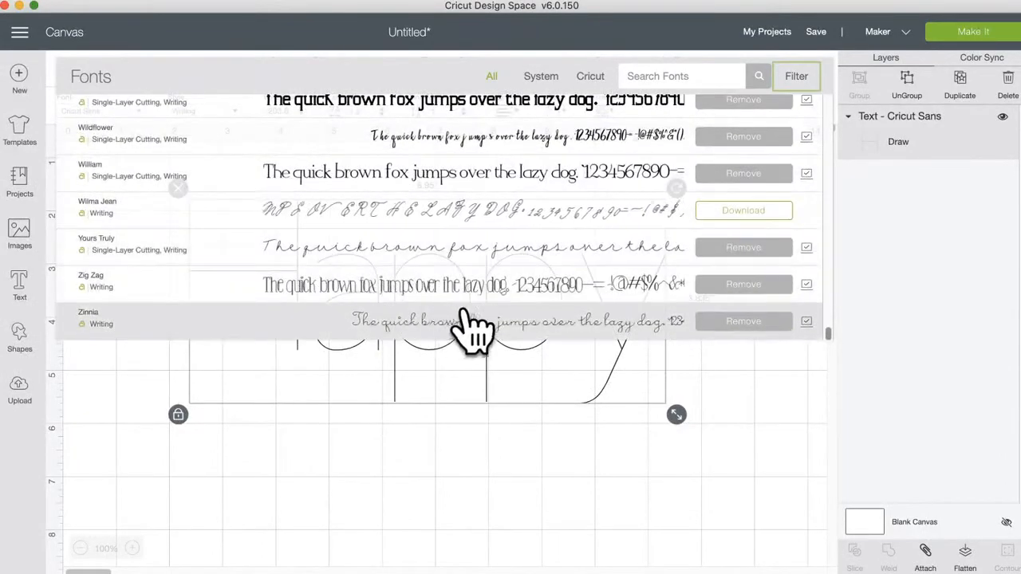
{"action": "left_click", "coordinate": [488, 292]}
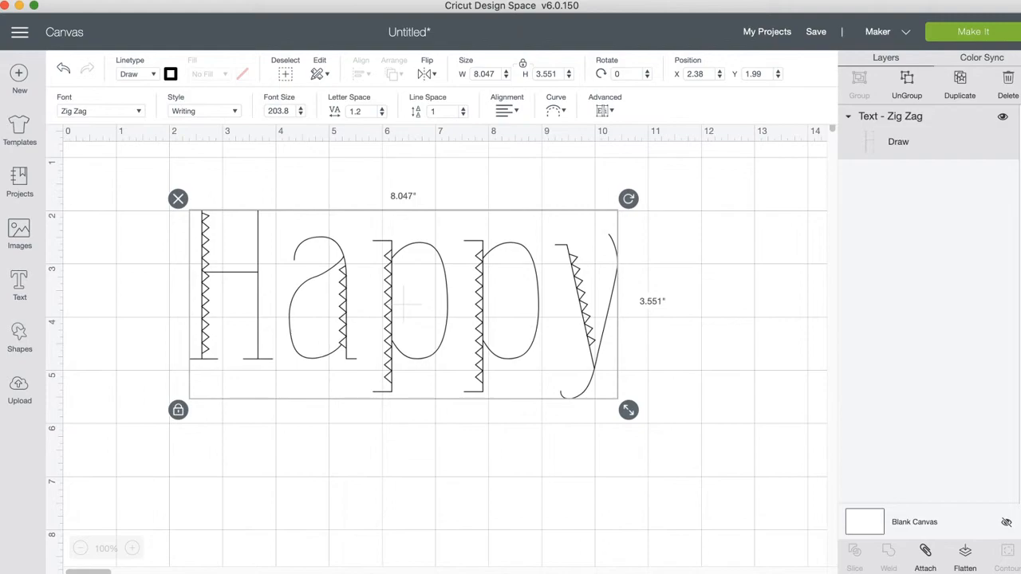
Step: Open the Image Sets category of the image library and clear the Free ownership filter
{"action": "left_click", "coordinate": [19, 232]}
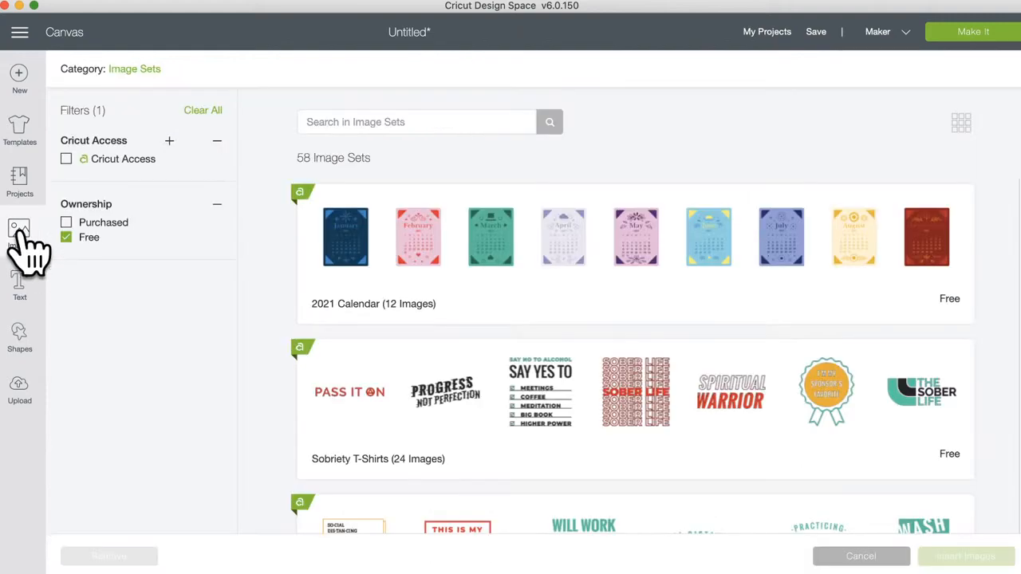
{"action": "left_click", "coordinate": [128, 69]}
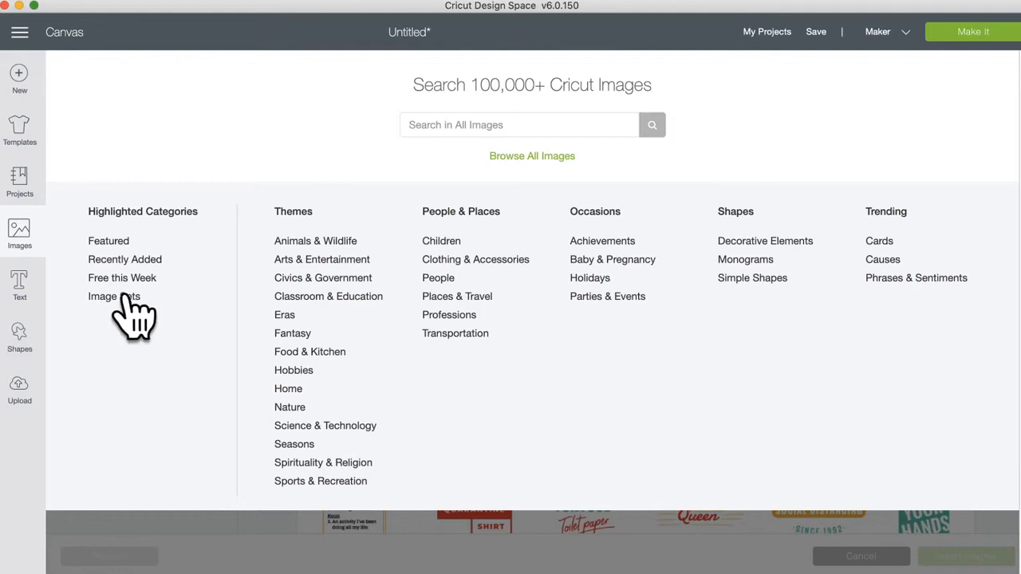
{"action": "left_click", "coordinate": [110, 296]}
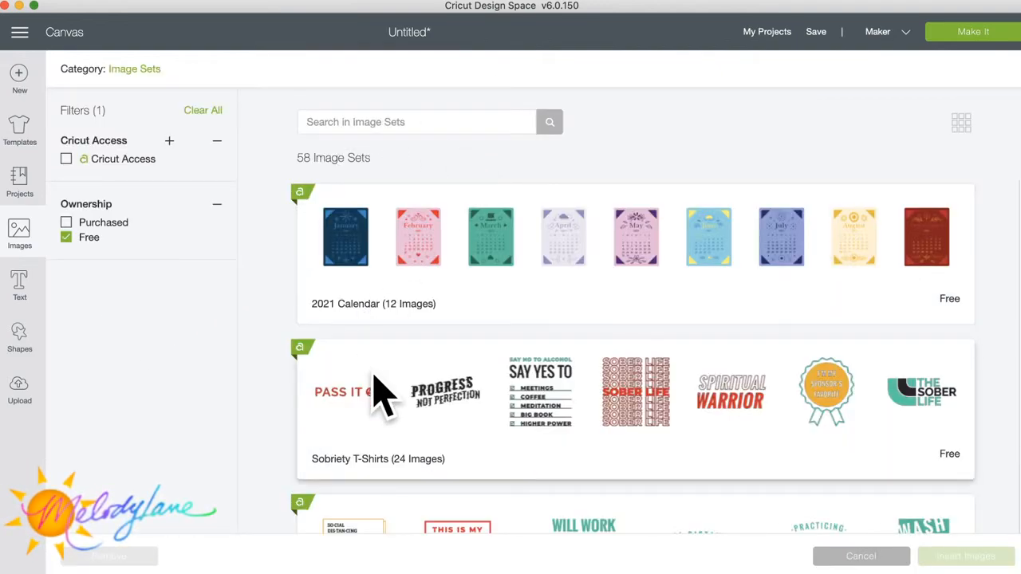
{"action": "scroll", "coordinate": [406, 321], "scroll_direction": "down", "scroll_amount": 2}
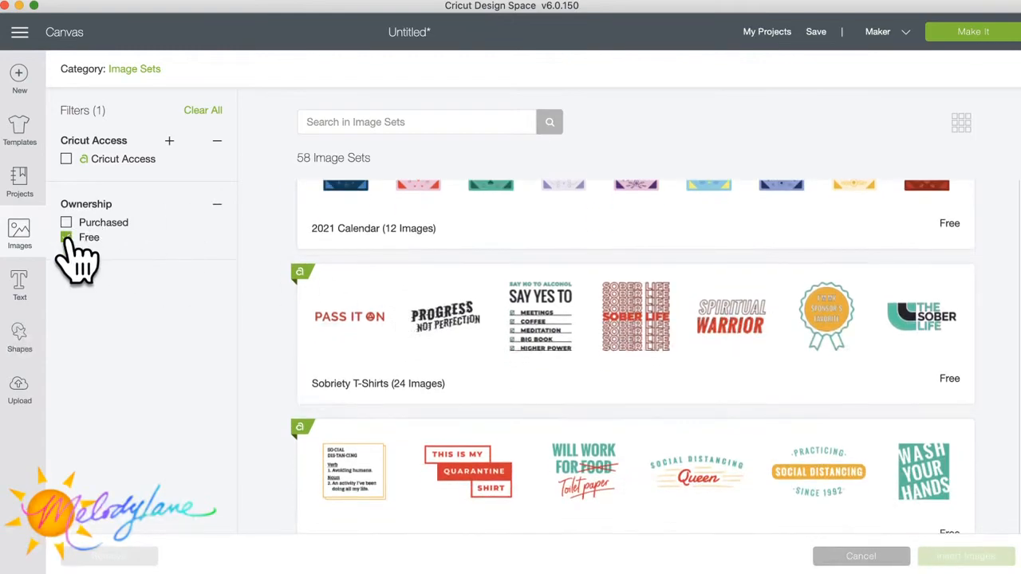
{"action": "left_click", "coordinate": [66, 237]}
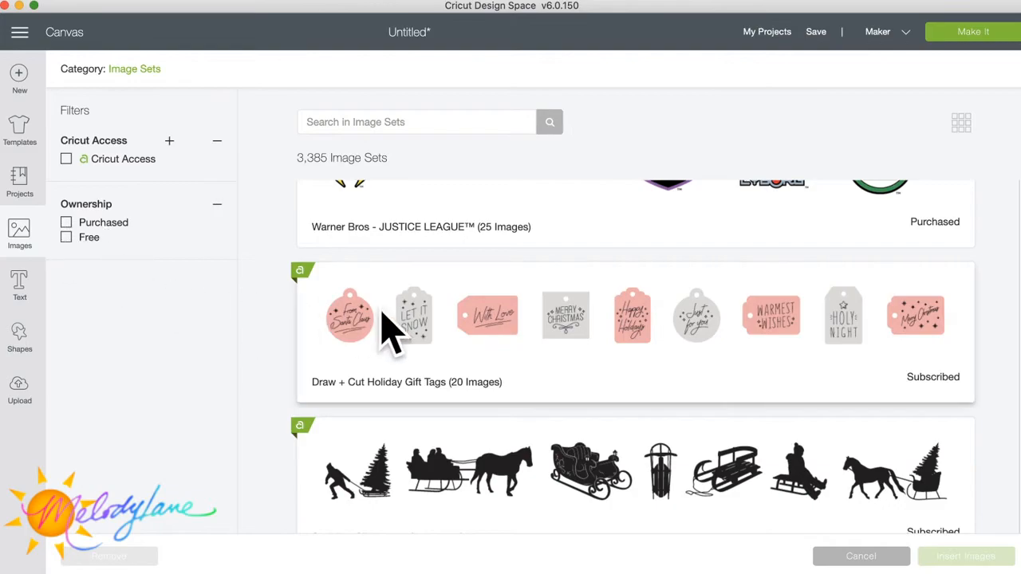
Step: Browse the unfiltered image sets and examine which are subscribed, purchased, free or individually priced
{"action": "scroll", "coordinate": [383, 327], "scroll_direction": "up", "scroll_amount": 2}
{"action": "scroll", "coordinate": [383, 327], "scroll_direction": "down", "scroll_amount": 15}
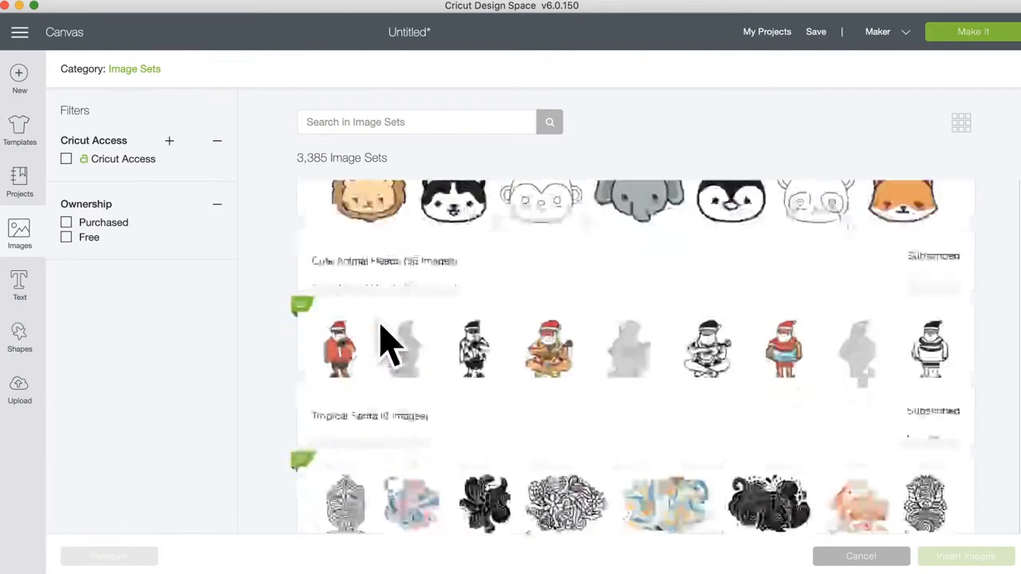
{"action": "scroll", "coordinate": [431, 327], "scroll_direction": "down", "scroll_amount": 5}
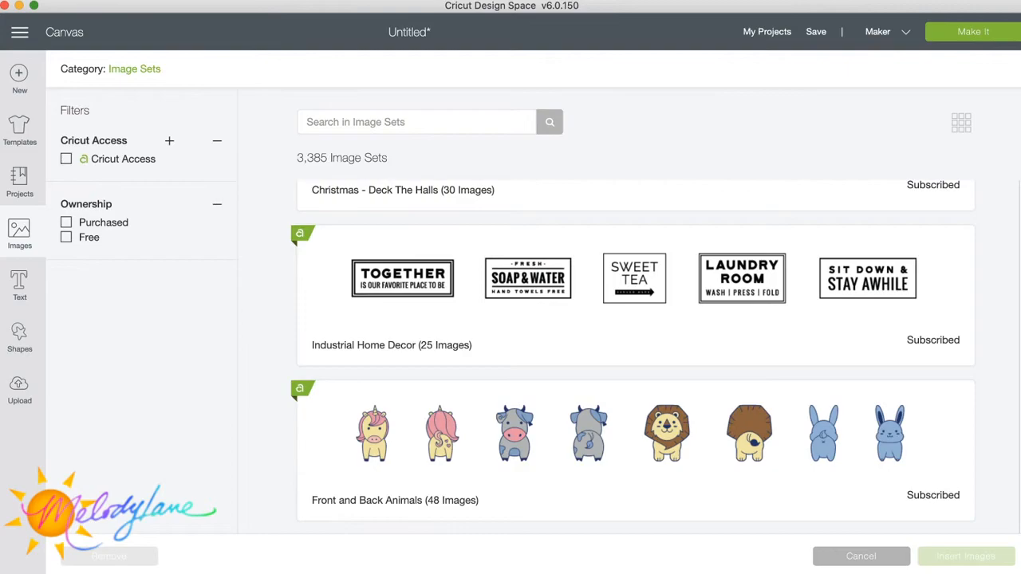
{"action": "scroll", "coordinate": [729, 417], "scroll_direction": "down", "scroll_amount": 10}
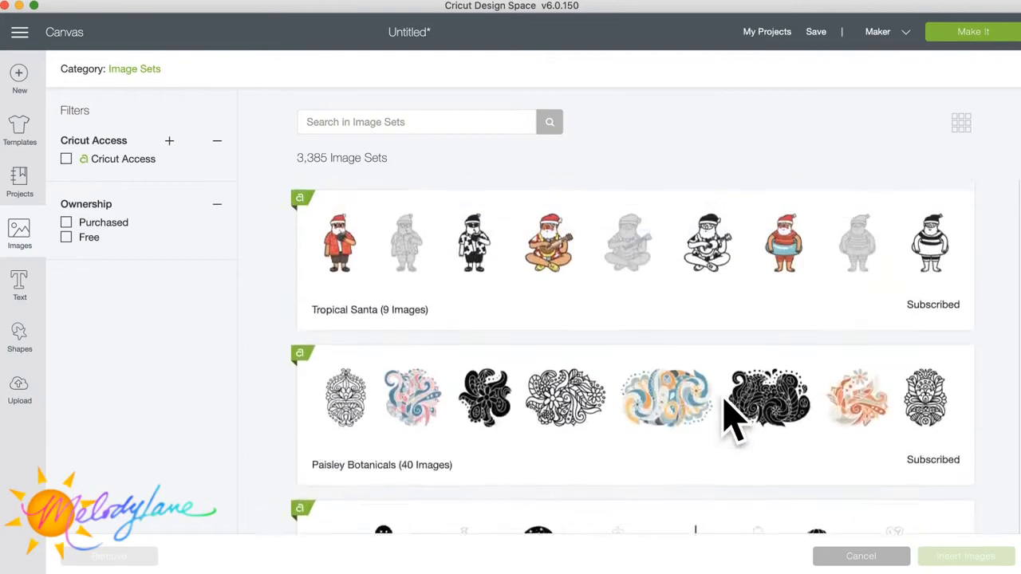
{"action": "scroll", "coordinate": [729, 417], "scroll_direction": "down", "scroll_amount": 10}
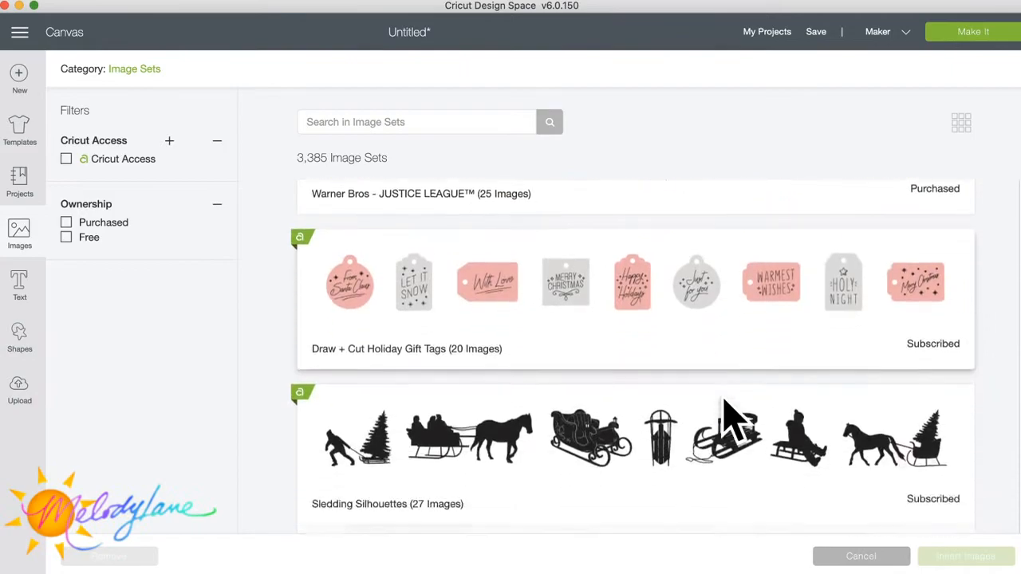
{"action": "scroll", "coordinate": [729, 417], "scroll_direction": "down", "scroll_amount": 10}
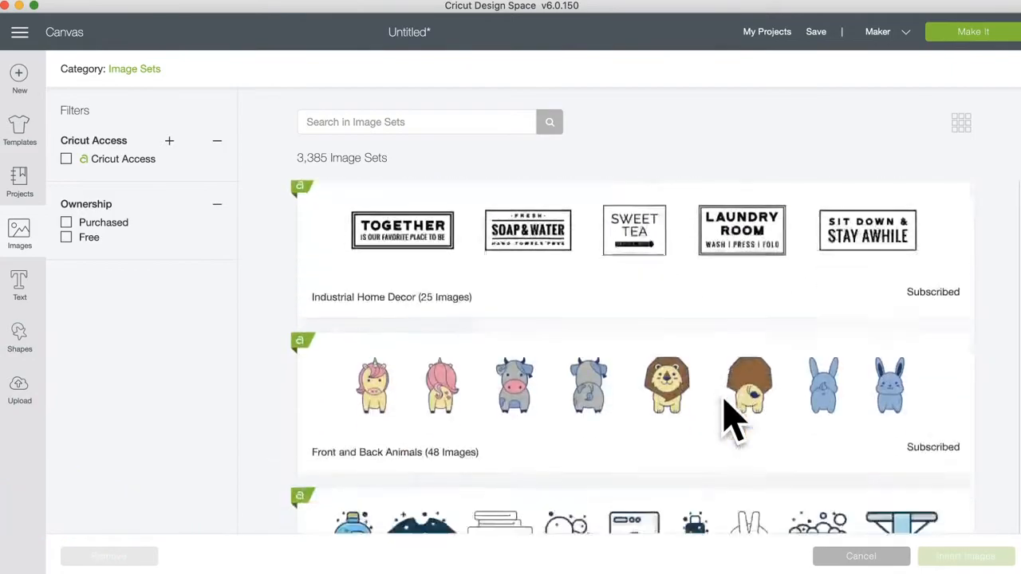
{"action": "scroll", "coordinate": [729, 417], "scroll_direction": "down", "scroll_amount": 10}
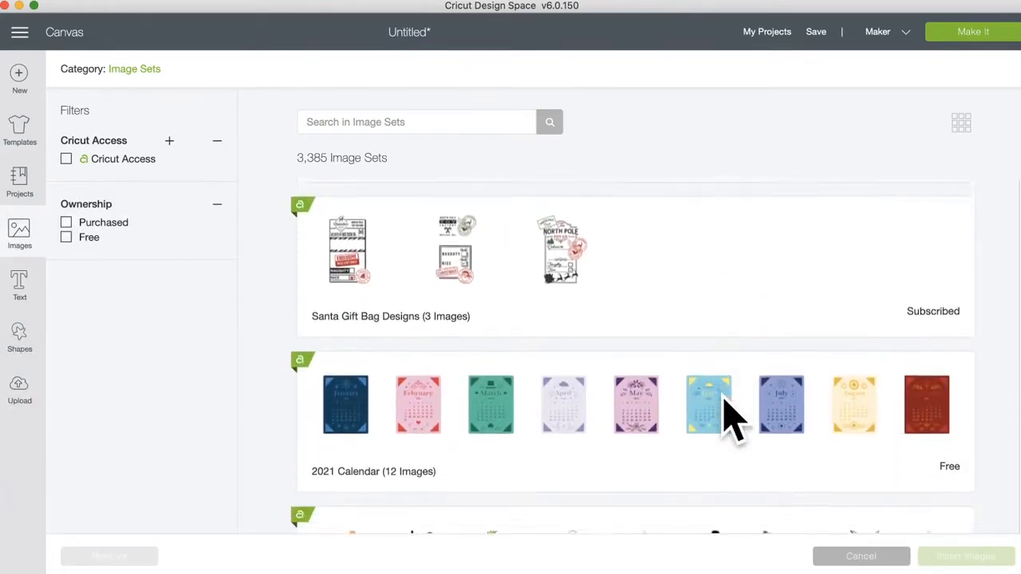
{"action": "scroll", "coordinate": [729, 417], "scroll_direction": "down", "scroll_amount": 10}
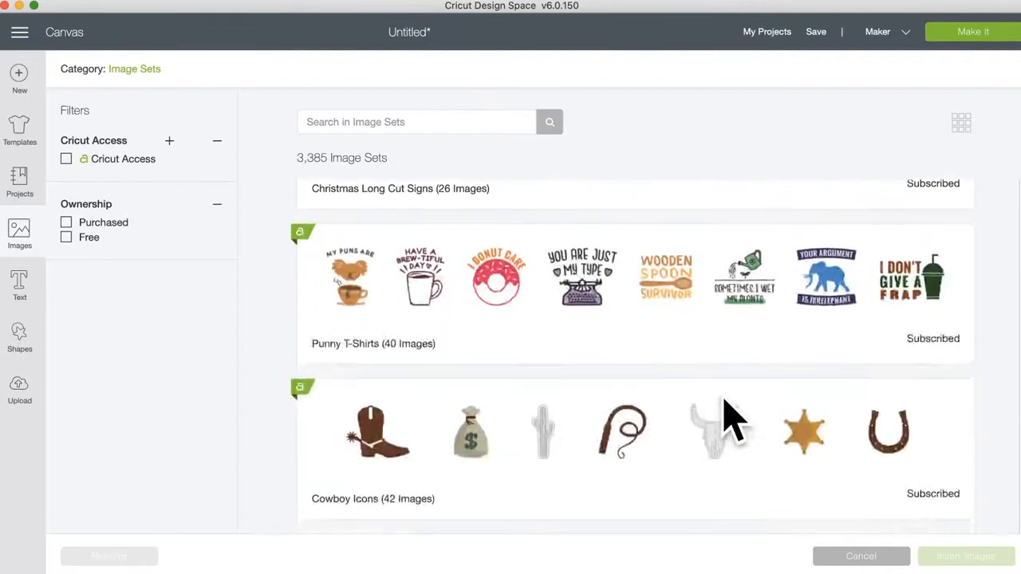
{"action": "scroll", "coordinate": [729, 417], "scroll_direction": "down", "scroll_amount": 8}
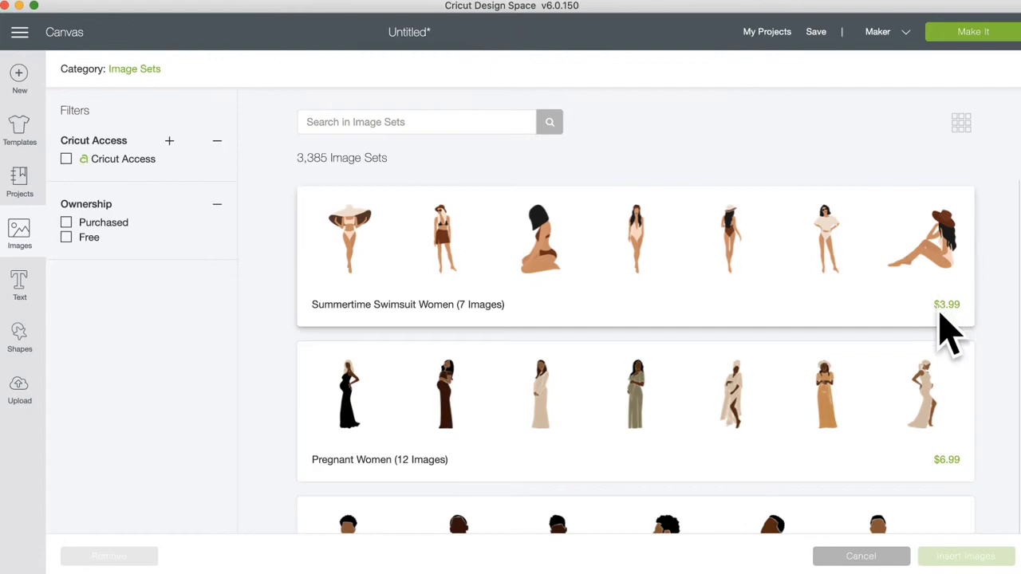
Step: View the purchase confirmation for the Summertime Swimsuit Women set, dismiss it without buying and return to the image sets
{"action": "left_click", "coordinate": [949, 317]}
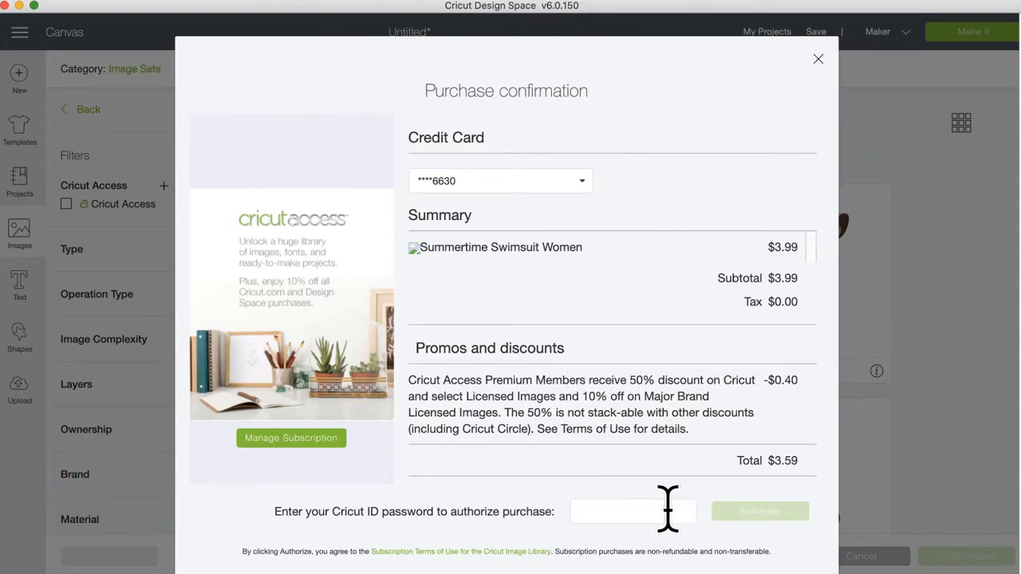
{"action": "left_click", "coordinate": [818, 59]}
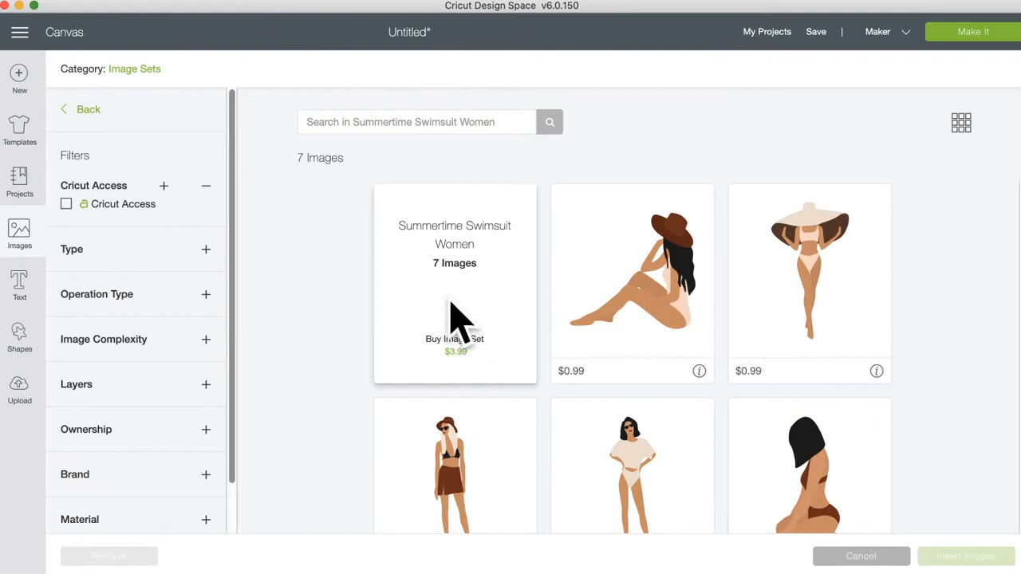
{"action": "left_click", "coordinate": [80, 110]}
Step: Find the Pregnant Women set among the image sets and open it
{"action": "scroll", "coordinate": [510, 449], "scroll_direction": "down", "scroll_amount": 10}
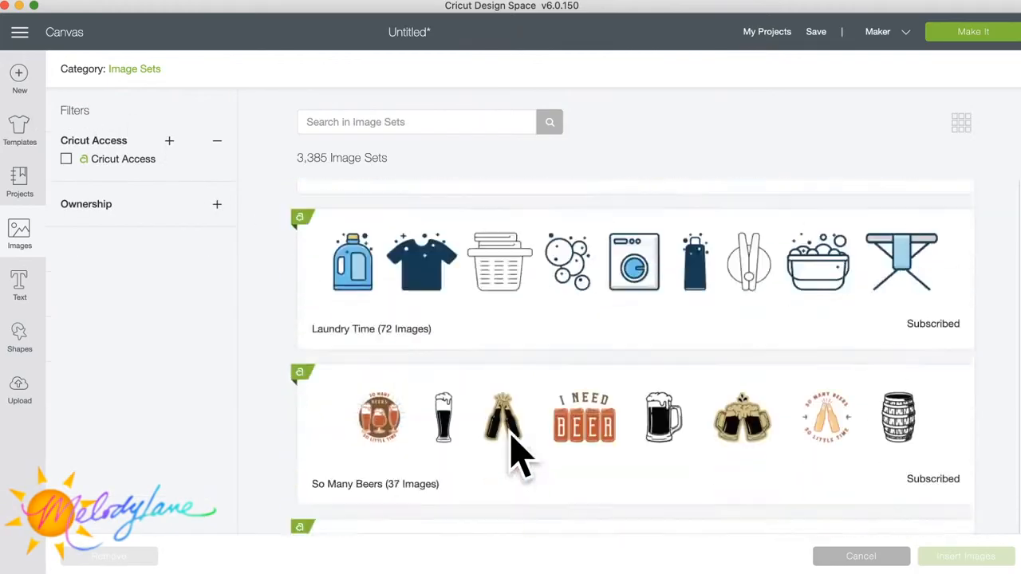
{"action": "scroll", "coordinate": [510, 455], "scroll_direction": "down", "scroll_amount": 15}
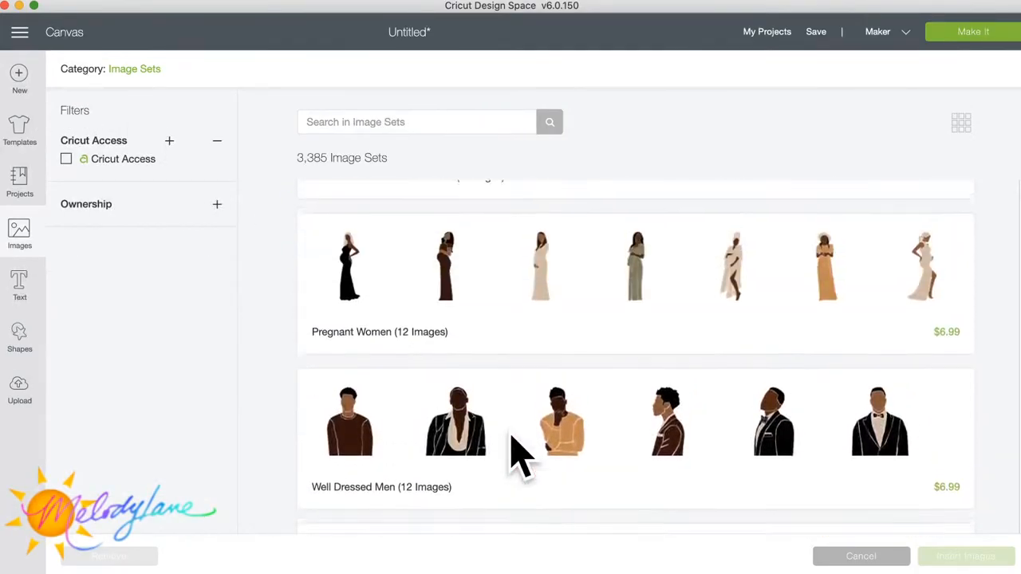
{"action": "scroll", "coordinate": [526, 450], "scroll_direction": "up", "scroll_amount": 2}
{"action": "left_click", "coordinate": [683, 355]}
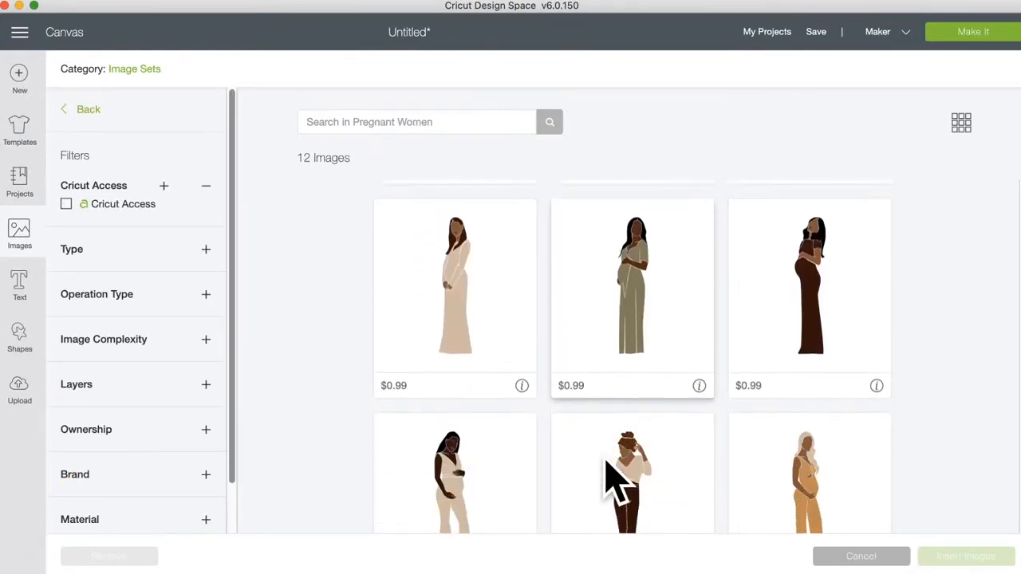
Step: Look through the individual Pregnant Women images and open the purchase confirmation for the whole set
{"action": "scroll", "coordinate": [610, 478], "scroll_direction": "down", "scroll_amount": 6}
{"action": "scroll", "coordinate": [611, 479], "scroll_direction": "up", "scroll_amount": 2}
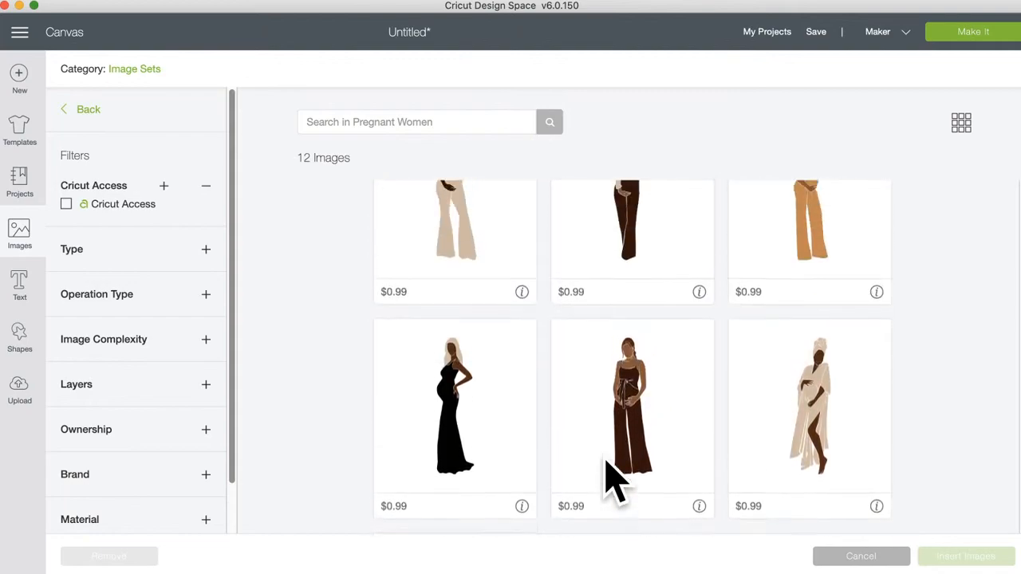
{"action": "scroll", "coordinate": [610, 479], "scroll_direction": "up", "scroll_amount": 5}
{"action": "scroll", "coordinate": [622, 428], "scroll_direction": "up", "scroll_amount": 2}
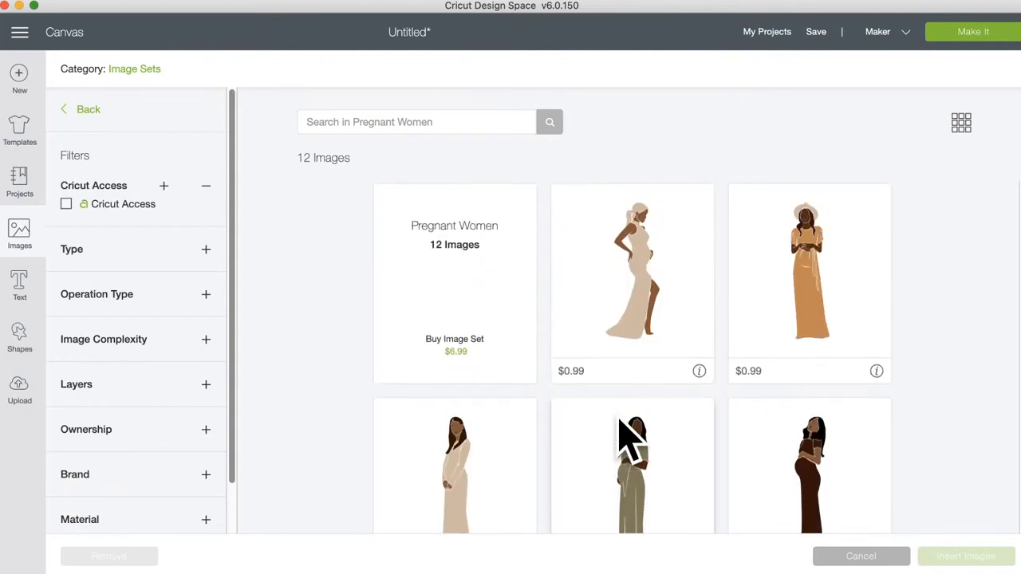
{"action": "left_click", "coordinate": [457, 352]}
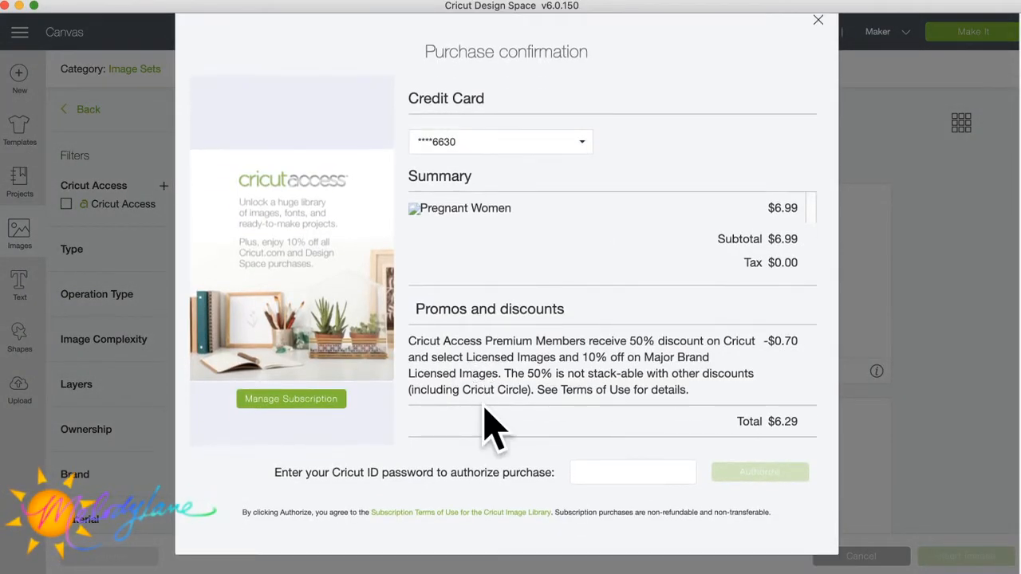
Step: Dismiss the Pregnant Women purchase confirmation without buying and return to the full list of image sets
{"action": "left_click", "coordinate": [822, 53]}
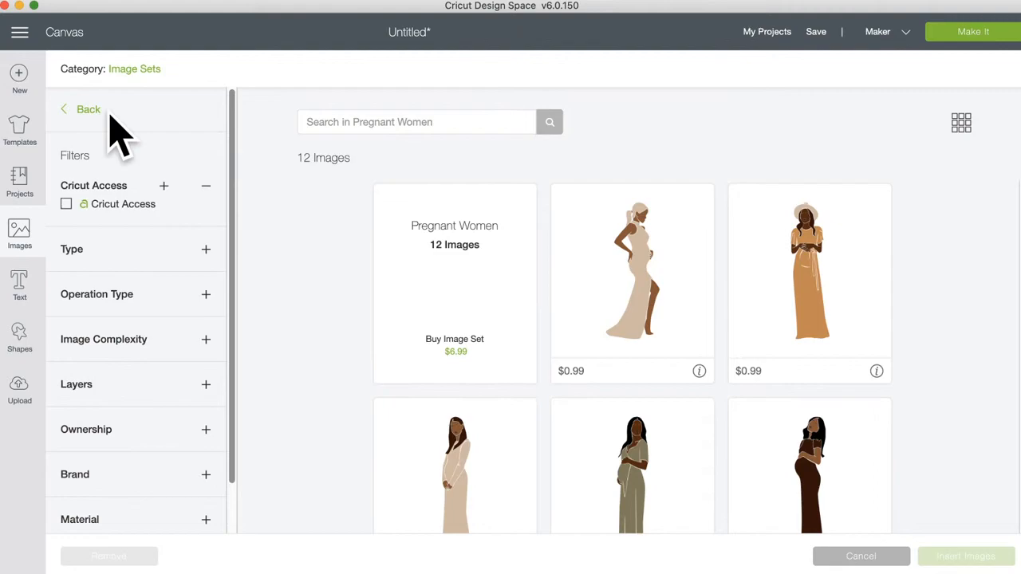
{"action": "left_click", "coordinate": [84, 109]}
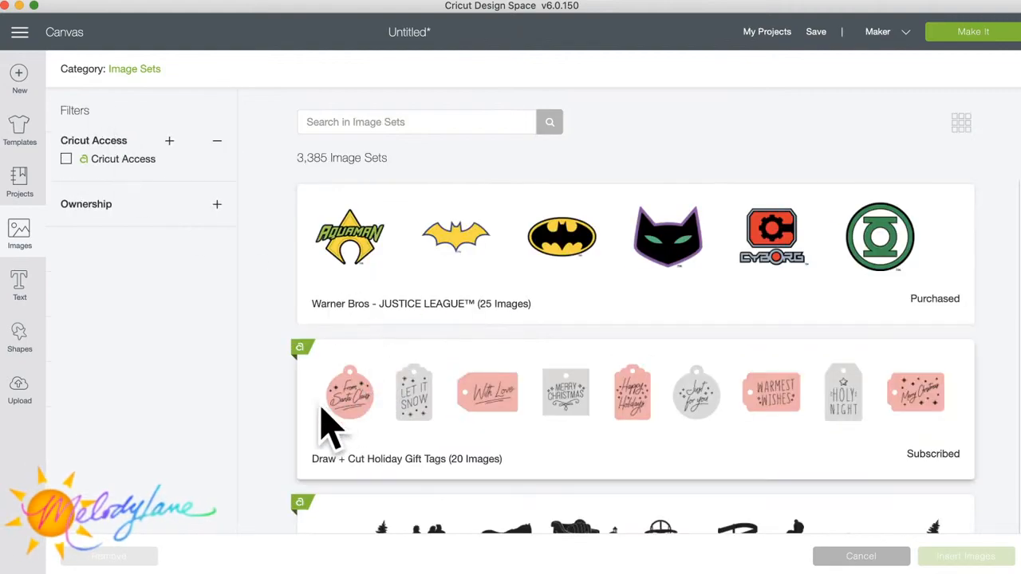
{"action": "scroll", "coordinate": [345, 449], "scroll_direction": "down", "scroll_amount": 3}
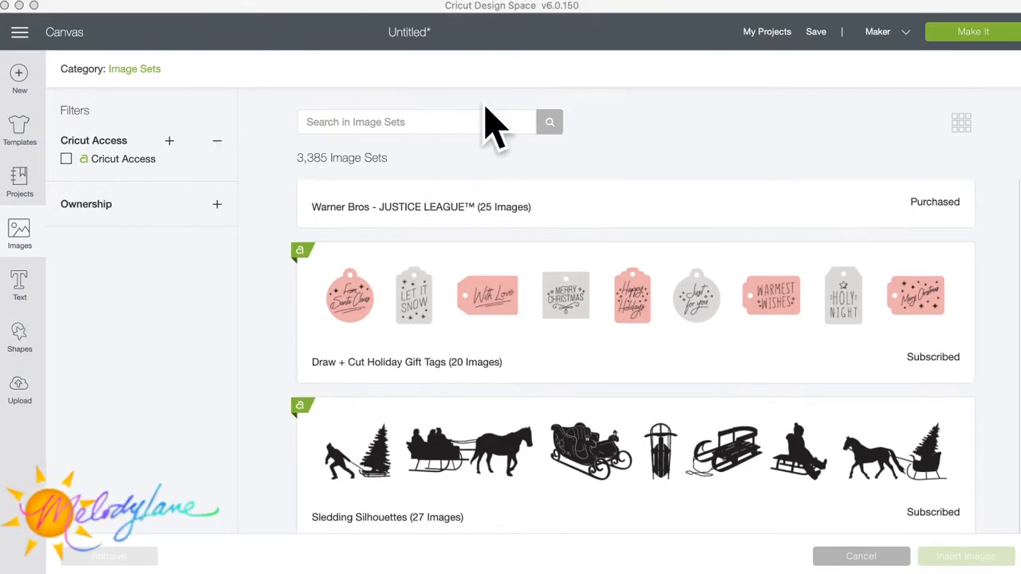
Step: Search the image sets for "pooh", then return to the canvas without inserting any images
{"action": "left_click", "coordinate": [387, 118]}
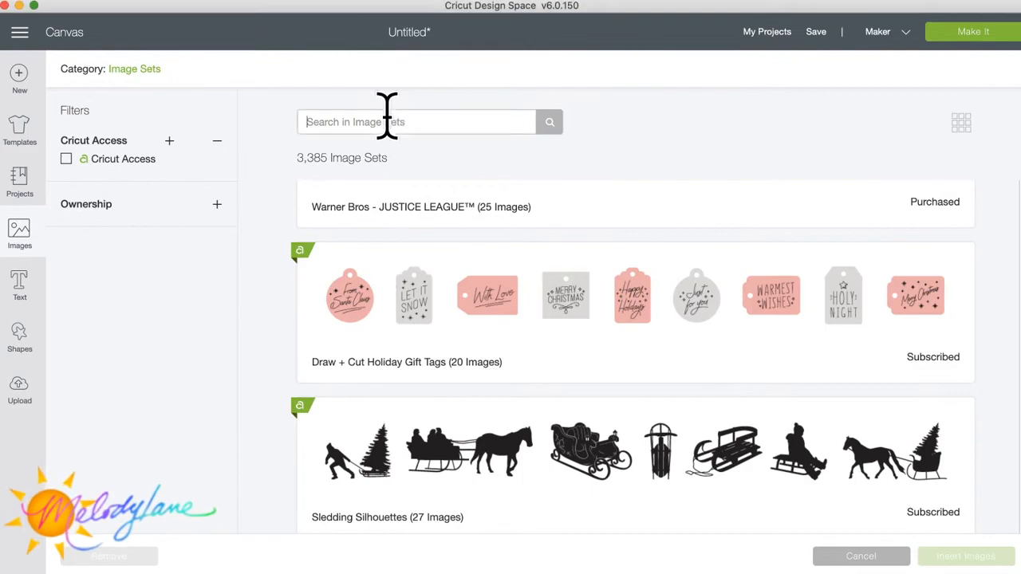
{"action": "type", "text": "poh"}
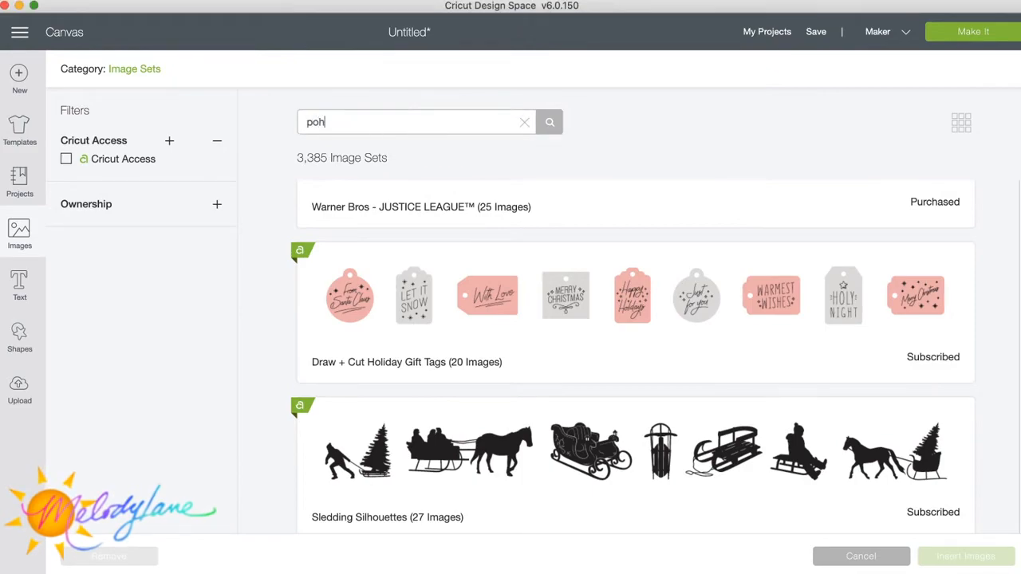
{"action": "key", "text": "Return"}
{"action": "key", "text": "BackSpace"}
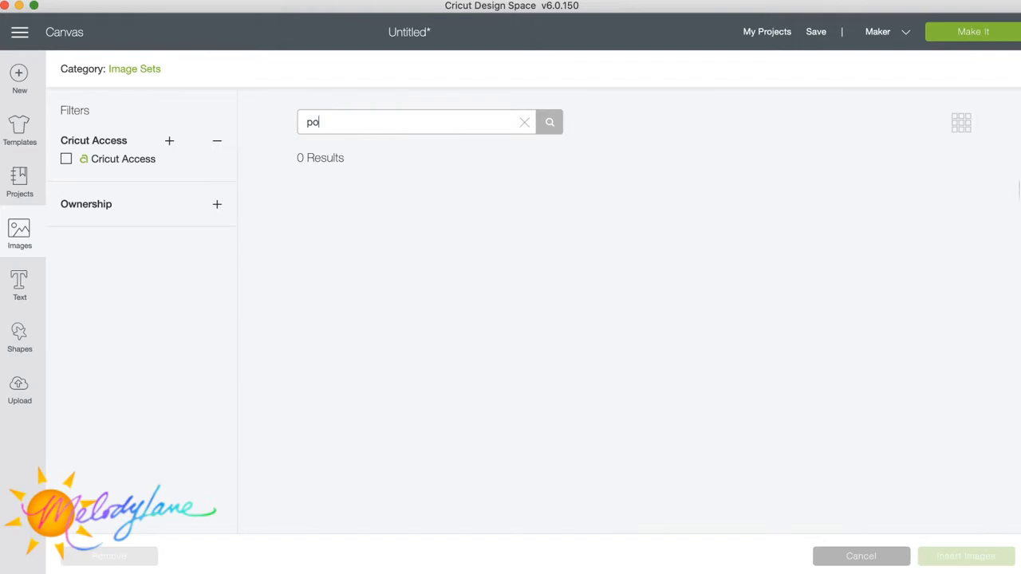
{"action": "type", "text": "oh"}
{"action": "key", "text": "Return"}
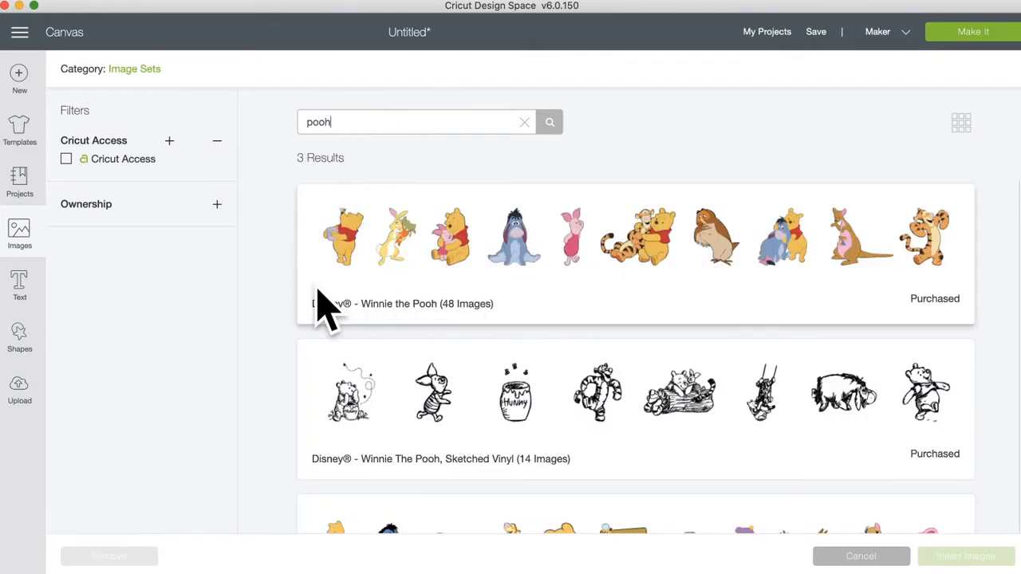
{"action": "left_click", "coordinate": [526, 287]}
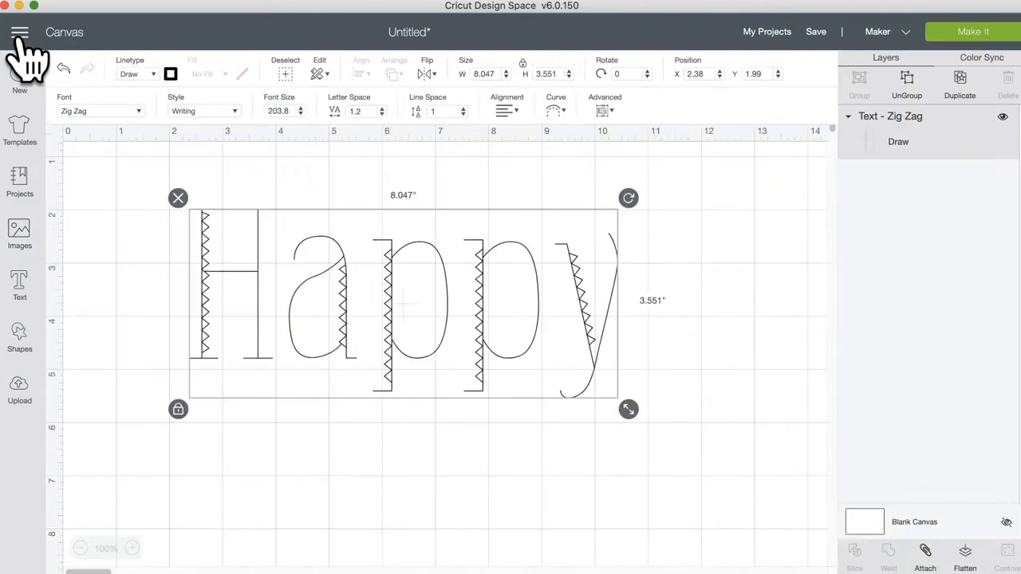
Step: View the Link cartridges dialog and close it without linking anything
{"action": "left_click", "coordinate": [20, 35]}
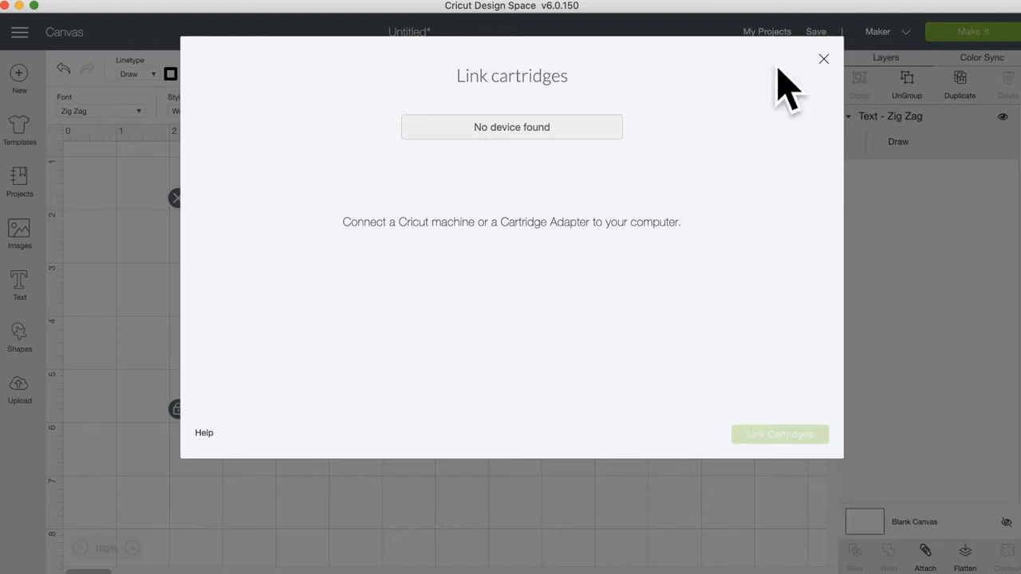
{"action": "left_click", "coordinate": [823, 59]}
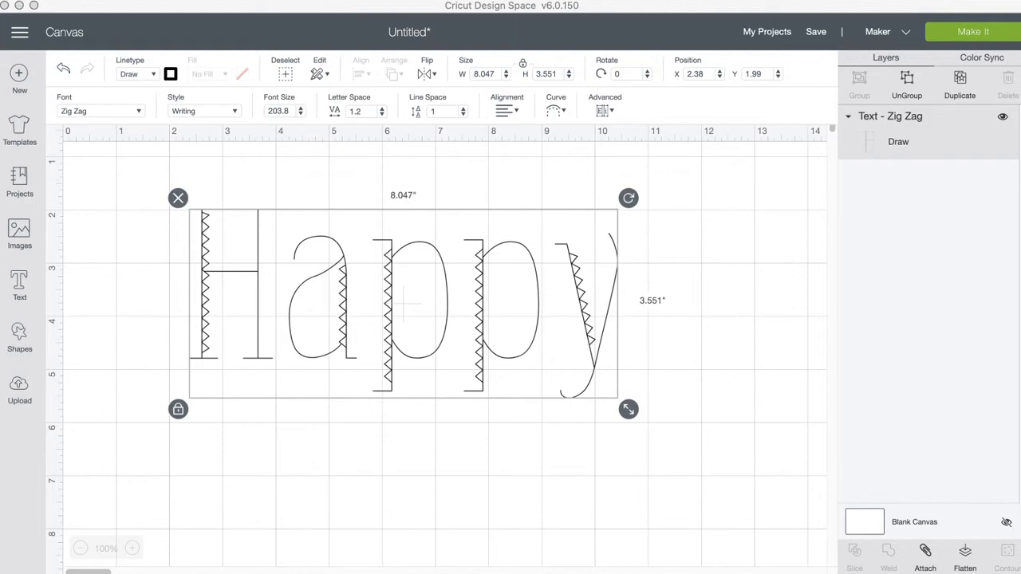
Step: Move the "Happy" text slightly down and to the left, to about X 2.116, Y 2.42
{"action": "left_click", "coordinate": [252, 301]}
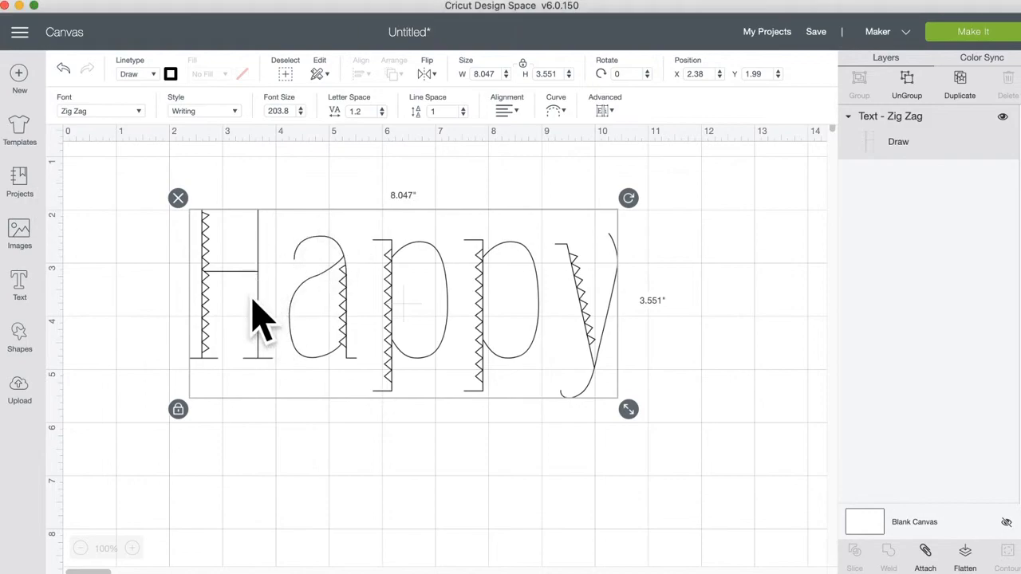
{"action": "left_click_drag", "start_coordinate": [312, 284], "coordinate": [298, 306]}
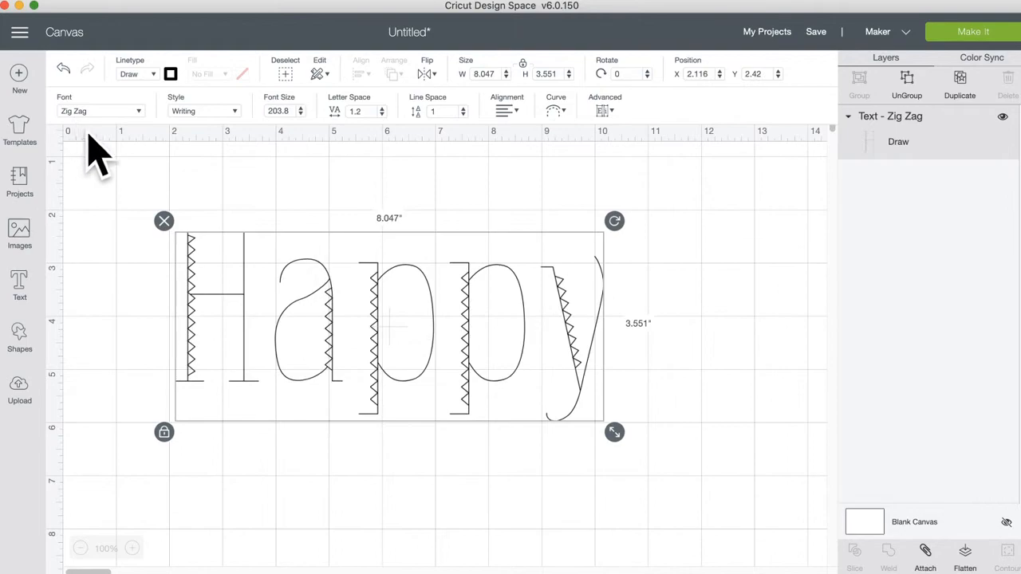
Step: Browse the fonts and their cutting and writing types, examine the available font filters, and close the list without changing the font
{"action": "left_click", "coordinate": [119, 112]}
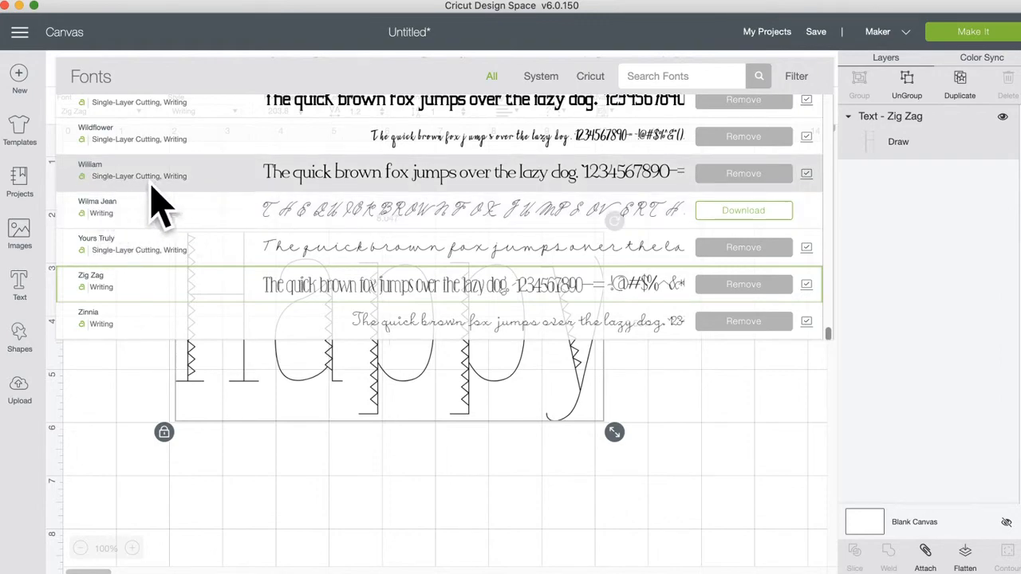
{"action": "scroll", "coordinate": [191, 203], "scroll_direction": "up", "scroll_amount": 10}
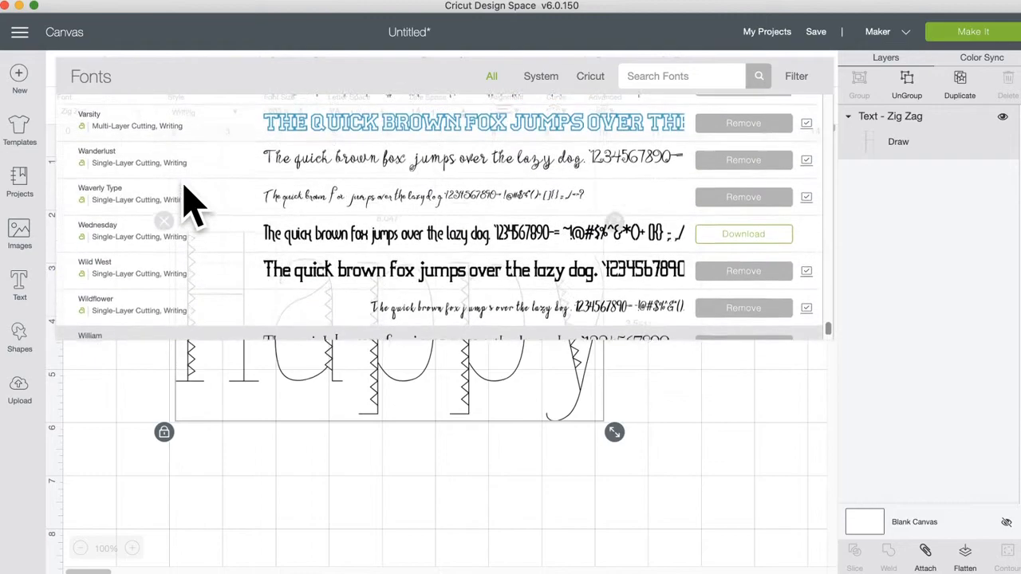
{"action": "scroll", "coordinate": [192, 204], "scroll_direction": "up", "scroll_amount": 1}
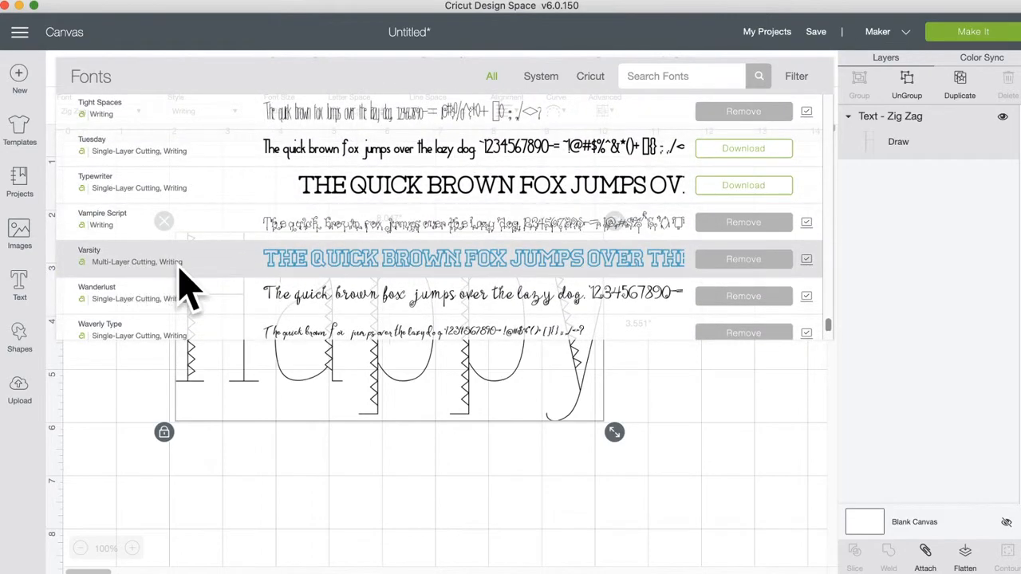
{"action": "left_click", "coordinate": [797, 80]}
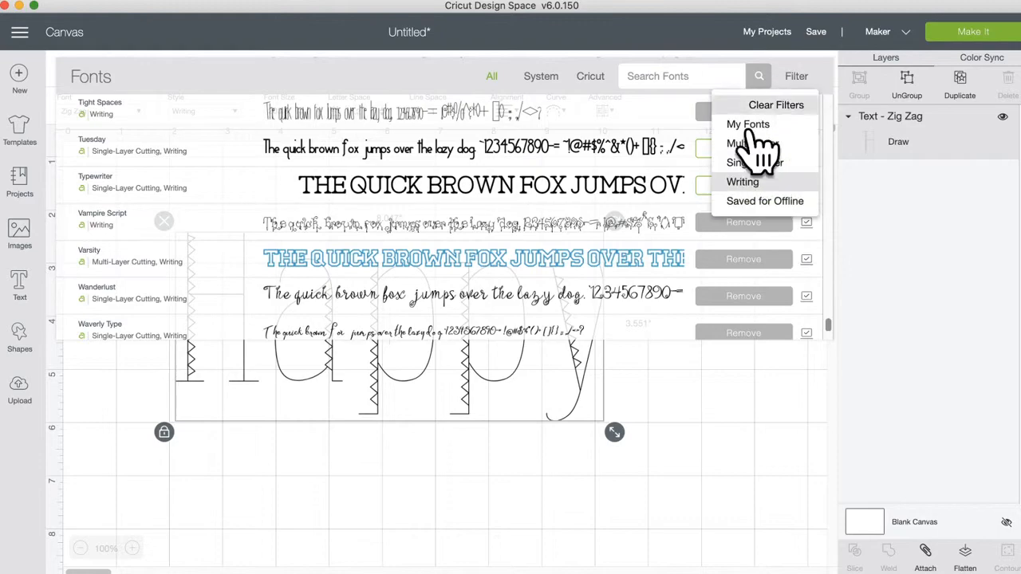
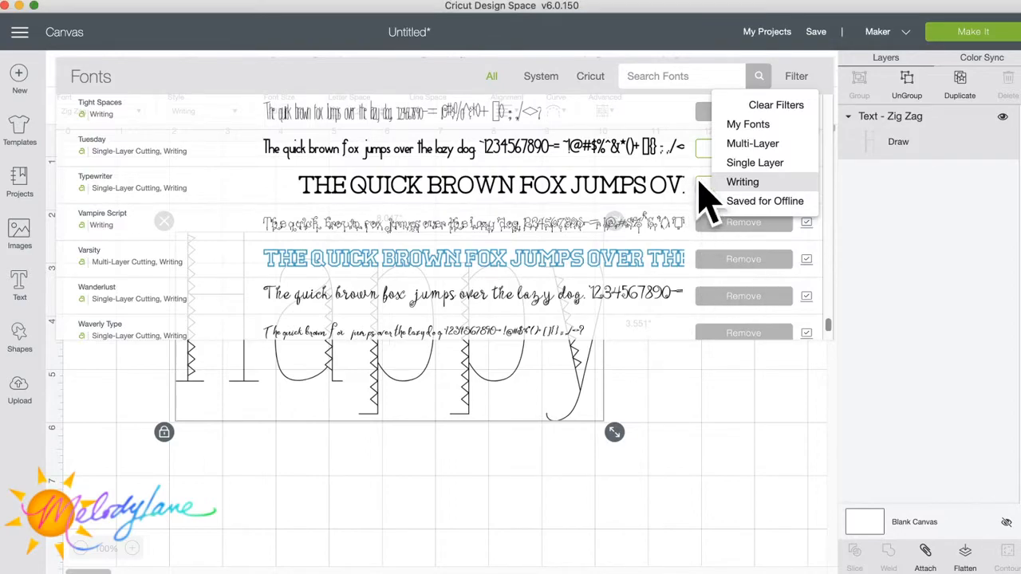
{"action": "left_click", "coordinate": [796, 77]}
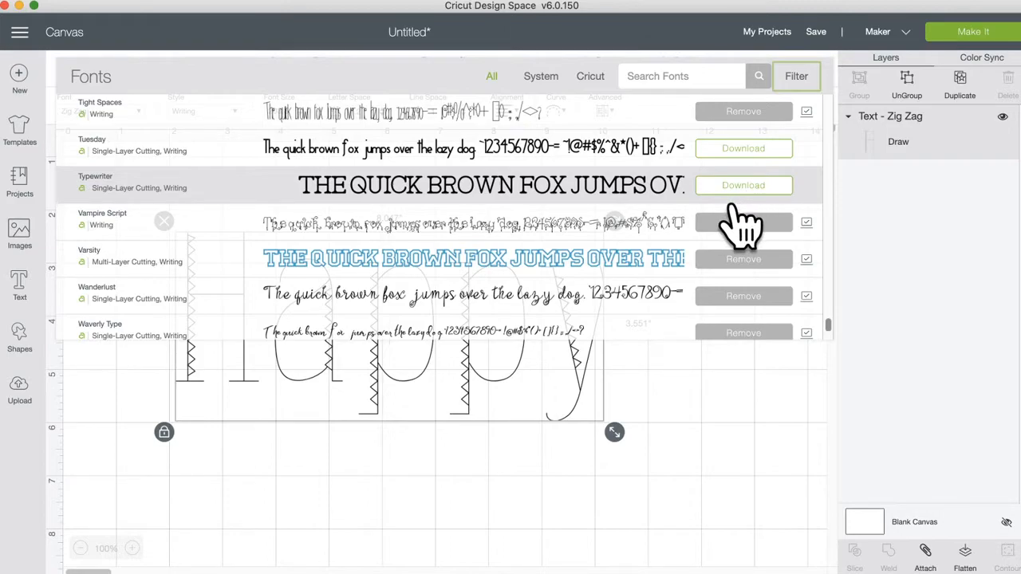
{"action": "left_click", "coordinate": [421, 488]}
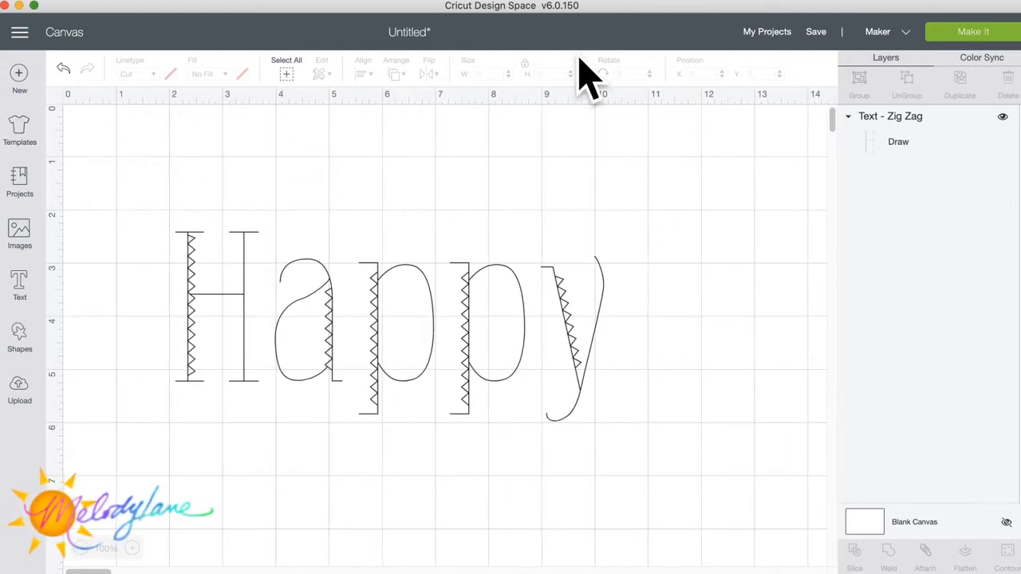
Step: Show the saved projects, then view and dismiss the sharing options of the red truck tree project
{"action": "left_click", "coordinate": [773, 32]}
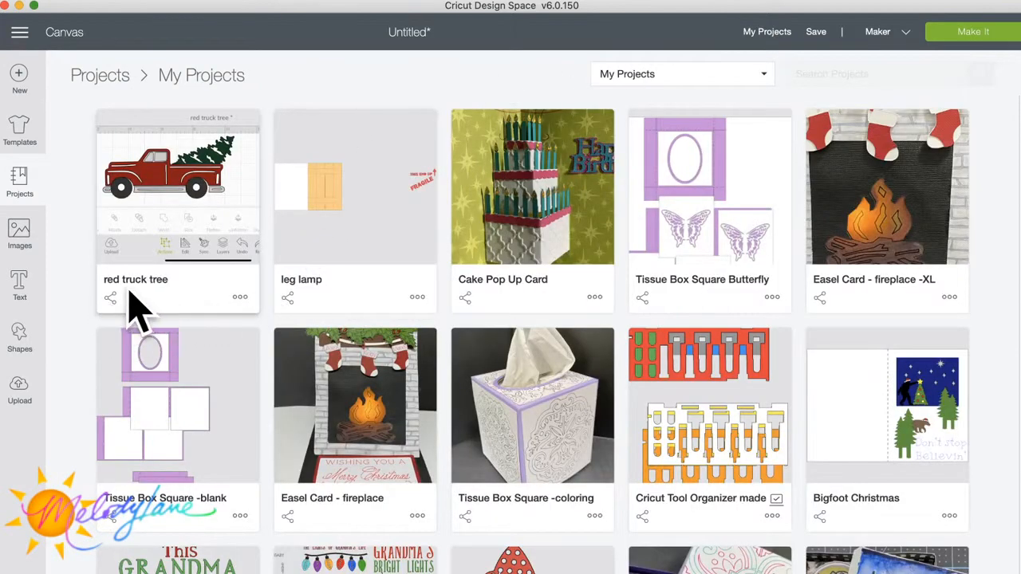
{"action": "left_click", "coordinate": [109, 298]}
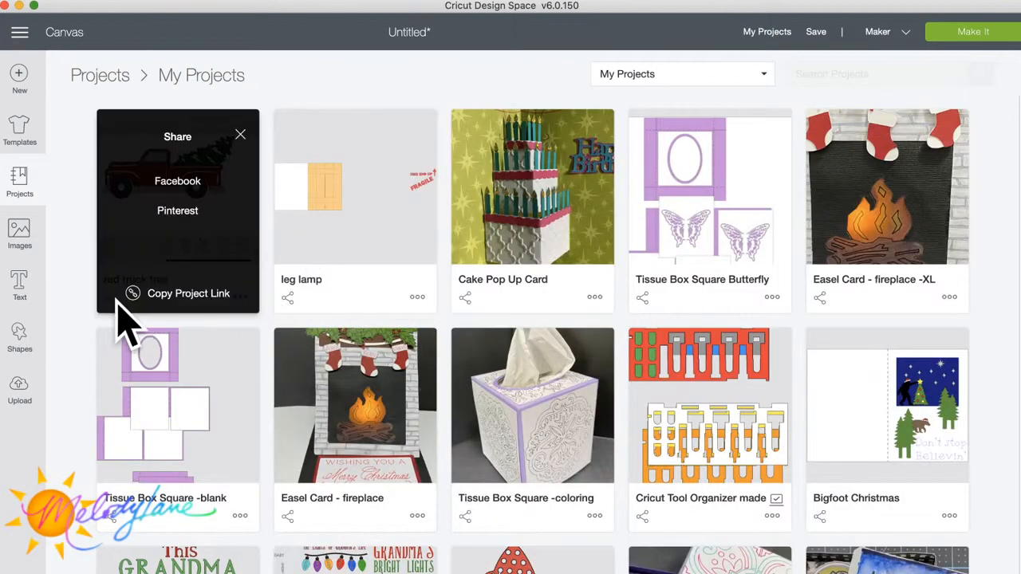
{"action": "left_click", "coordinate": [240, 136]}
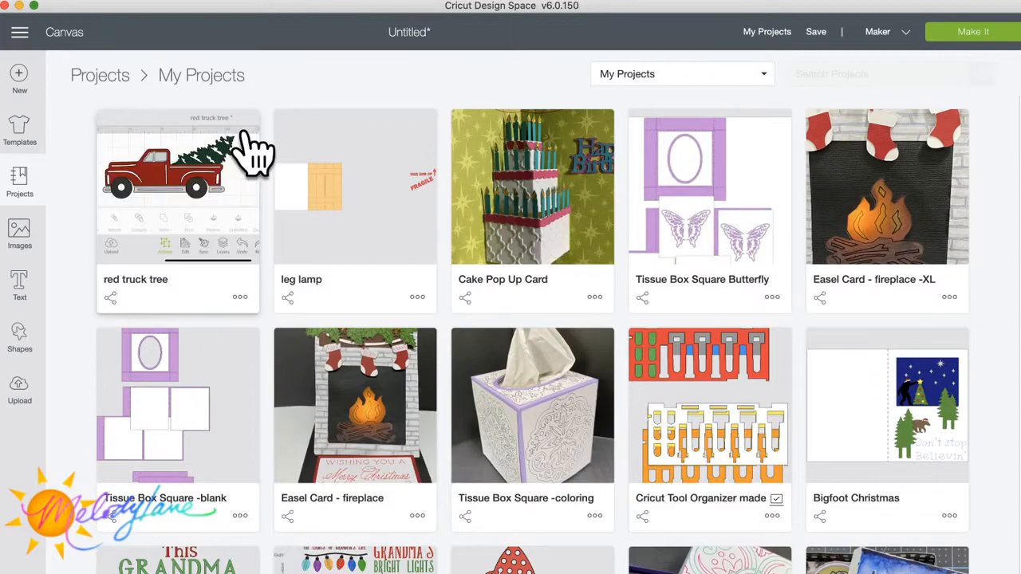
Step: Save the red truck tree project's details with viewing allowed for anyone with the link, and bring up its sharing options
{"action": "left_click", "coordinate": [239, 299]}
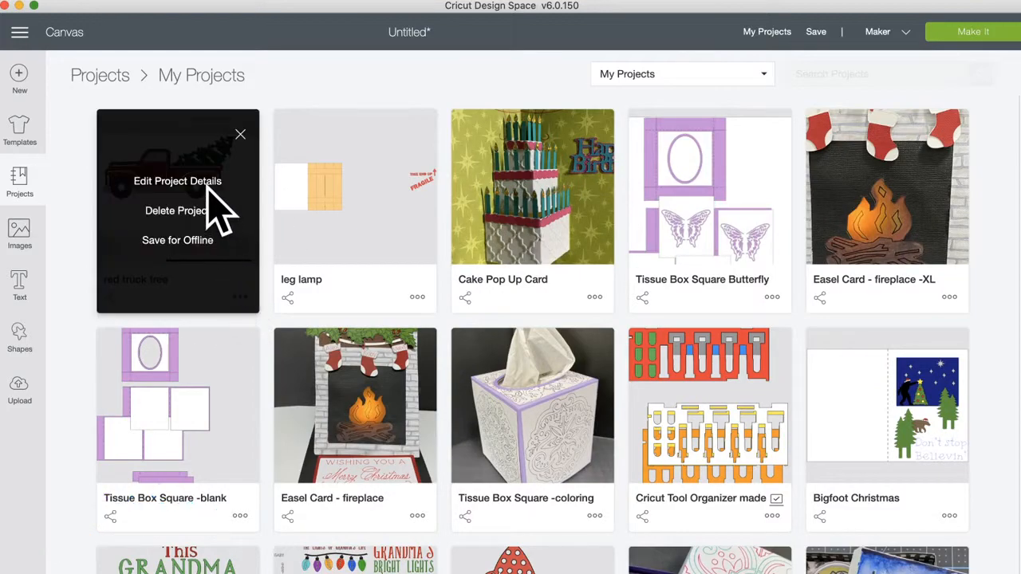
{"action": "left_click", "coordinate": [169, 183]}
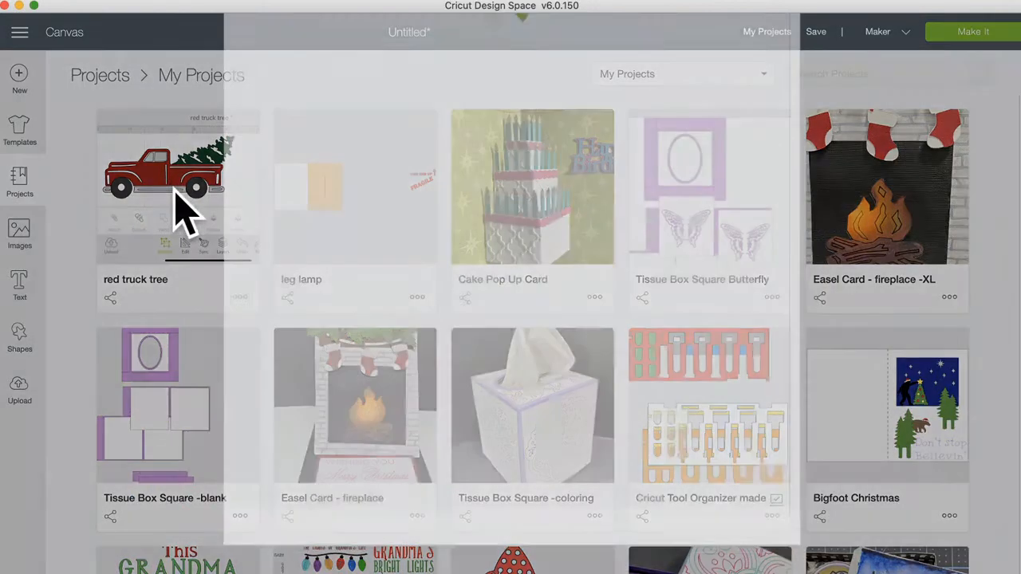
{"action": "scroll", "coordinate": [431, 379], "scroll_direction": "down", "scroll_amount": 5}
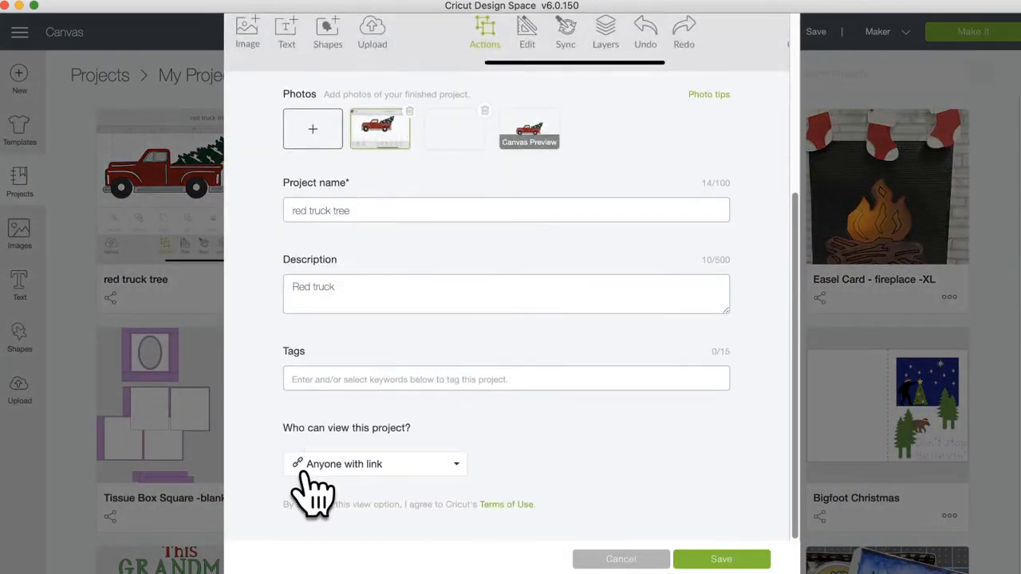
{"action": "left_click", "coordinate": [452, 468]}
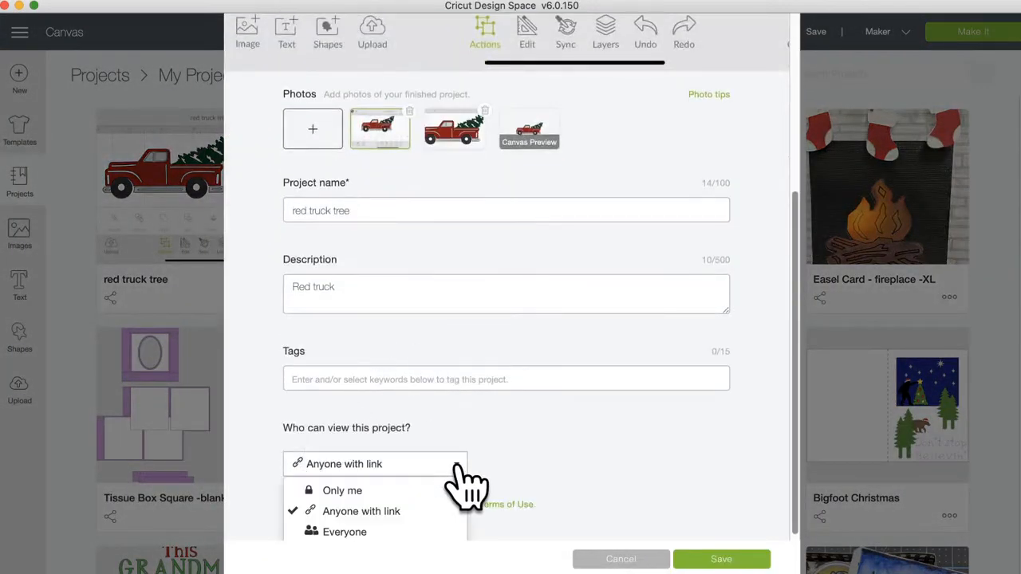
{"action": "left_click", "coordinate": [396, 511]}
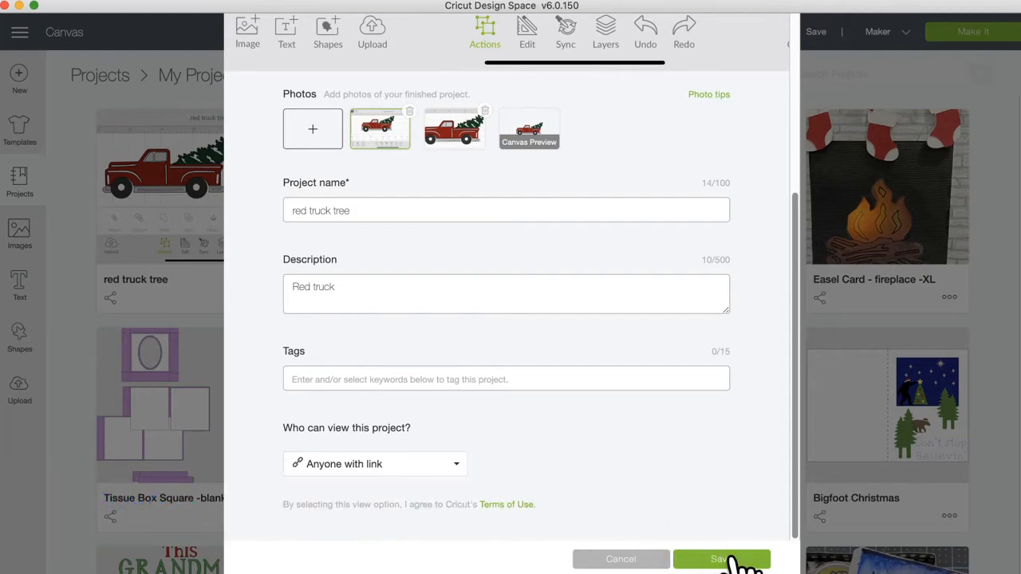
{"action": "left_click", "coordinate": [723, 557]}
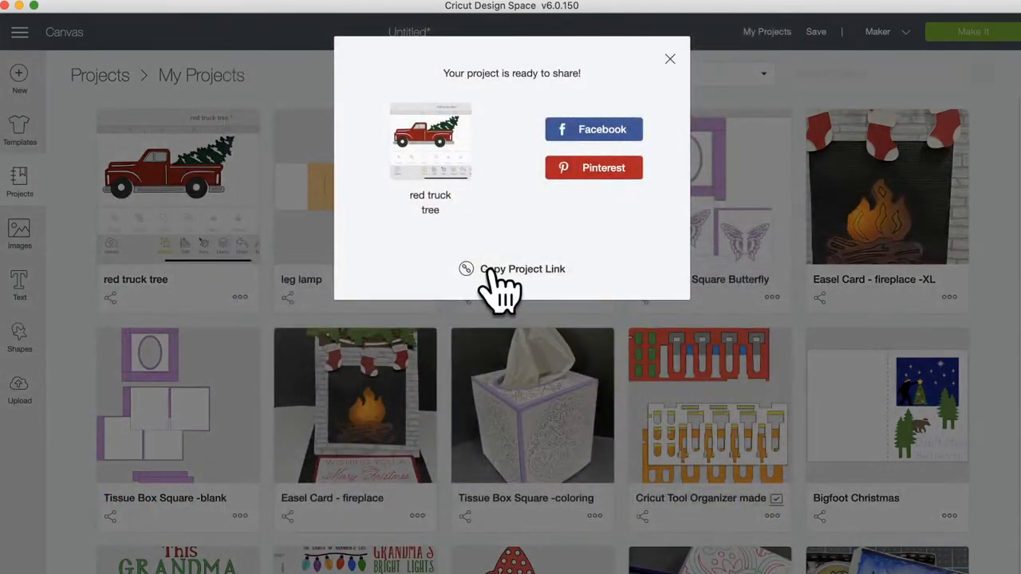
{"action": "left_click", "coordinate": [670, 60]}
{"action": "left_click", "coordinate": [110, 298]}
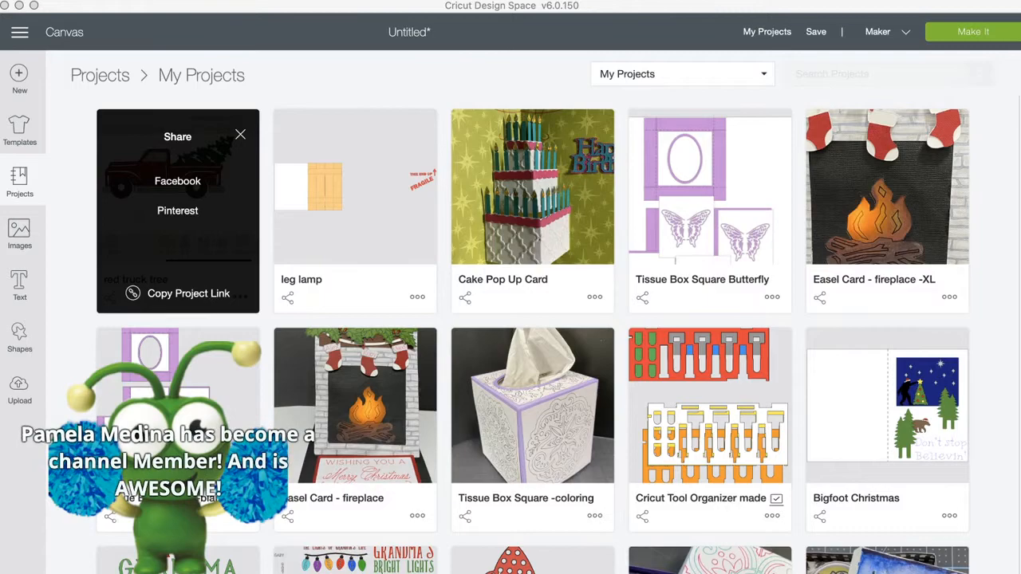
Step: Find the Easel Card - fireplace project among the saved projects and open it on the canvas for customizing
{"action": "scroll", "coordinate": [292, 437], "scroll_direction": "down", "scroll_amount": 2}
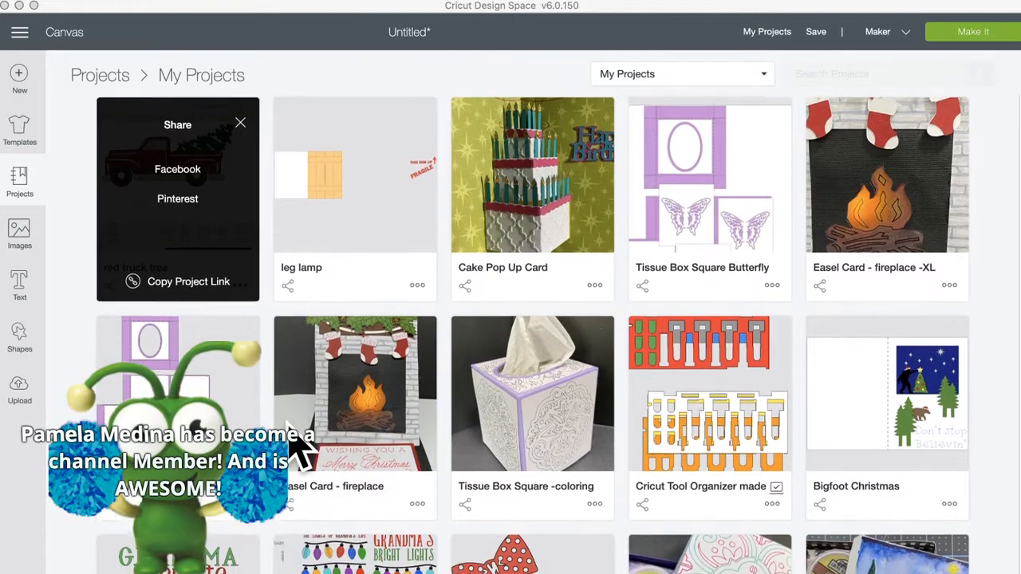
{"action": "left_click", "coordinate": [363, 395]}
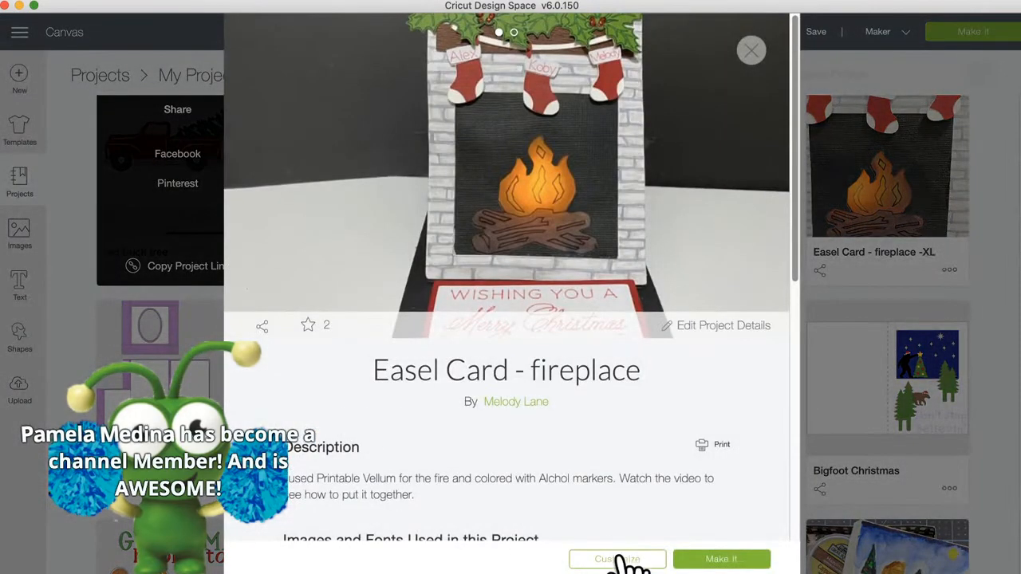
{"action": "left_click", "coordinate": [617, 558]}
{"action": "left_click", "coordinate": [529, 61]}
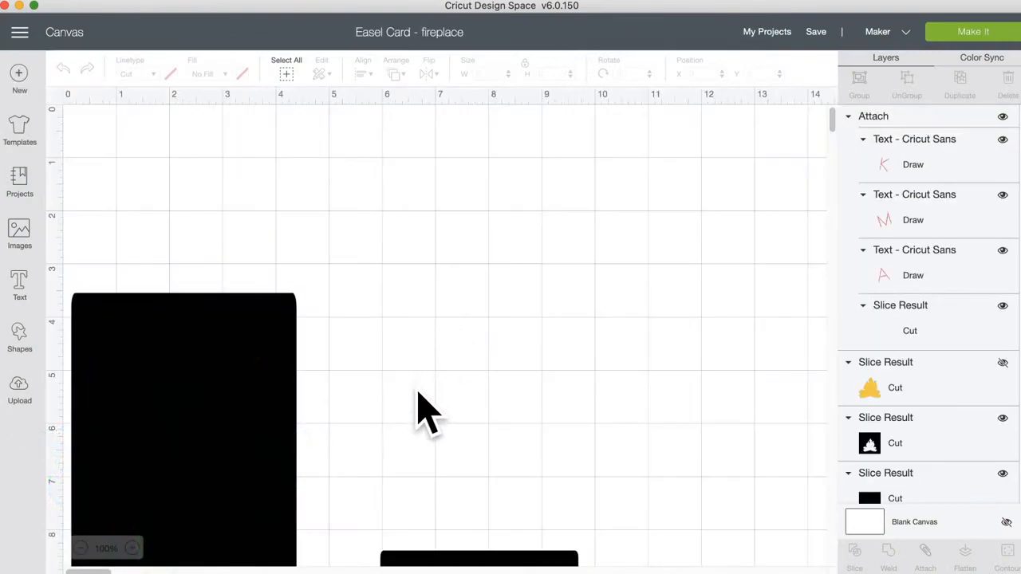
Step: Look over the fireplace card design and check the font used by the first attached name text layer
{"action": "scroll", "coordinate": [423, 411], "scroll_direction": "down", "scroll_amount": 10}
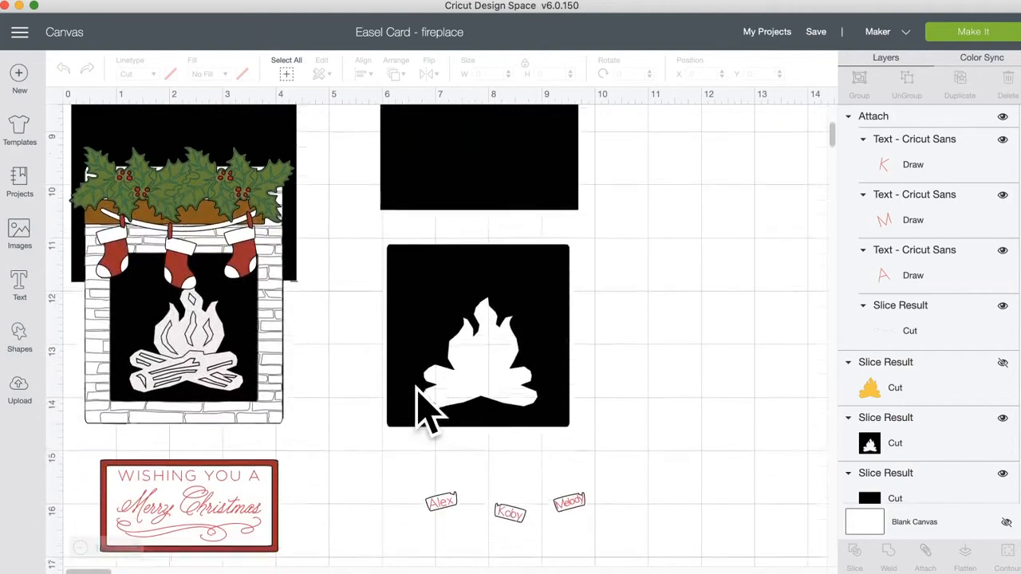
{"action": "scroll", "coordinate": [422, 411], "scroll_direction": "up", "scroll_amount": 8}
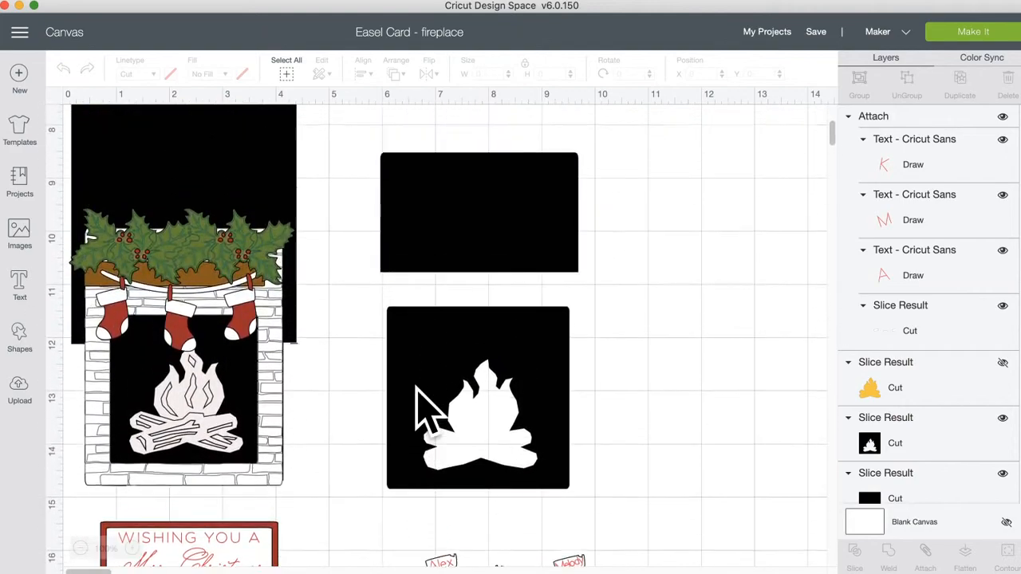
{"action": "scroll", "coordinate": [422, 411], "scroll_direction": "up", "scroll_amount": 5}
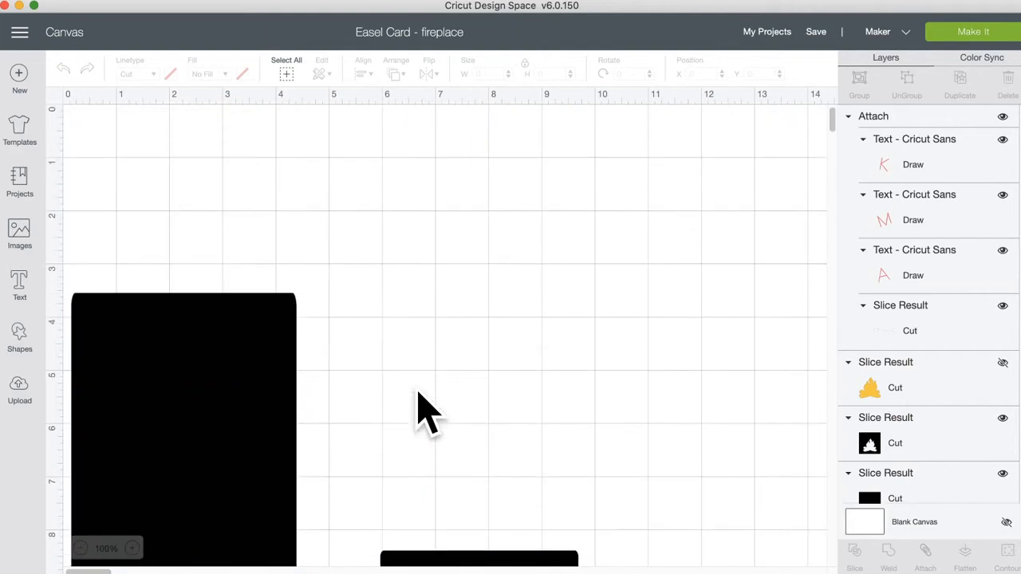
{"action": "left_click", "coordinate": [924, 170]}
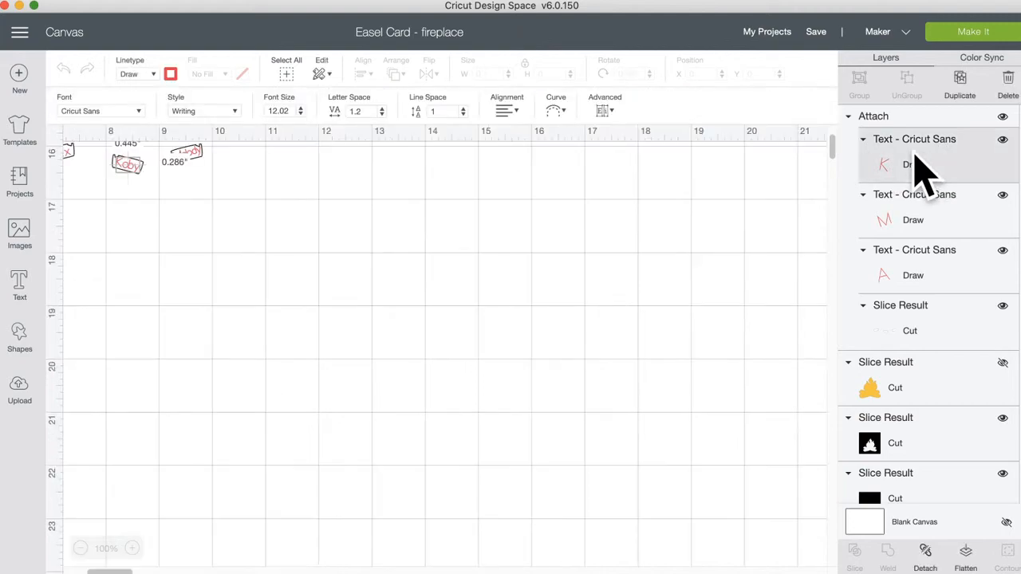
{"action": "right_click", "coordinate": [924, 170]}
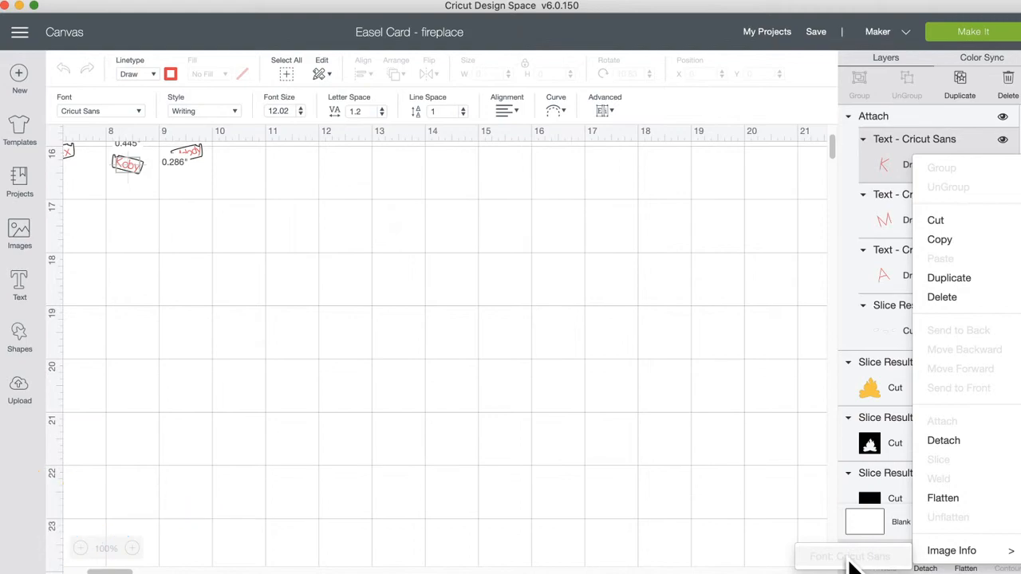
{"action": "left_click", "coordinate": [638, 296]}
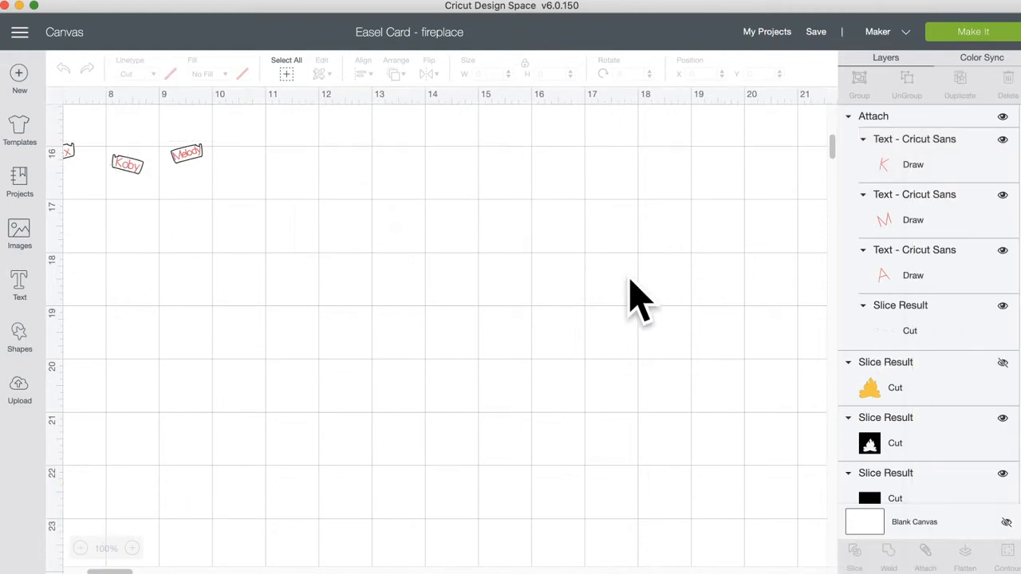
Step: Open the image sets containing the Holly Boughs Border used in the garland above the fireplace
{"action": "scroll", "coordinate": [638, 299], "scroll_direction": "up", "scroll_amount": 8}
{"action": "scroll", "coordinate": [638, 296], "scroll_direction": "up", "scroll_amount": 5}
{"action": "scroll", "coordinate": [638, 296], "scroll_direction": "left", "scroll_amount": 10}
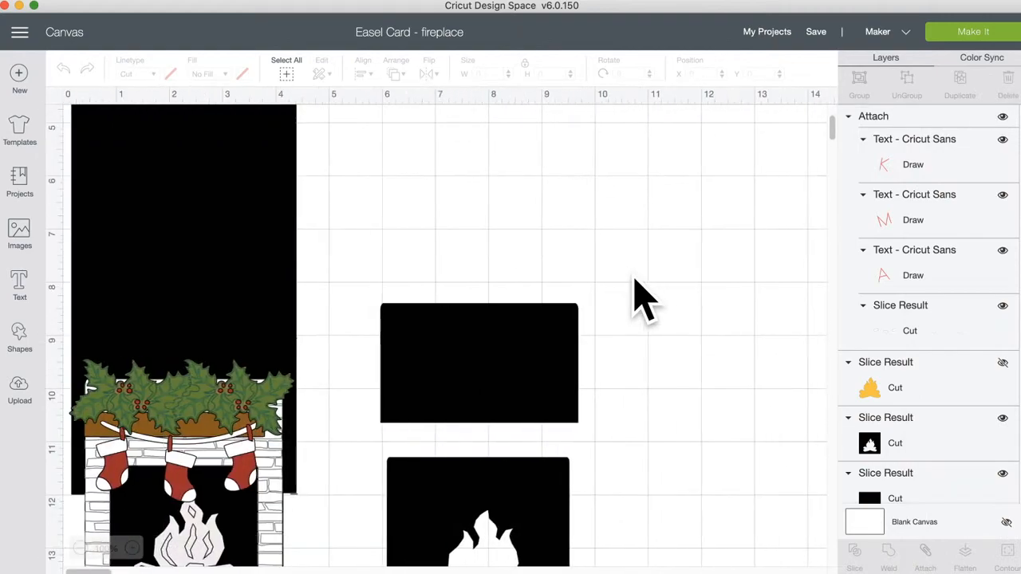
{"action": "left_click", "coordinate": [180, 423]}
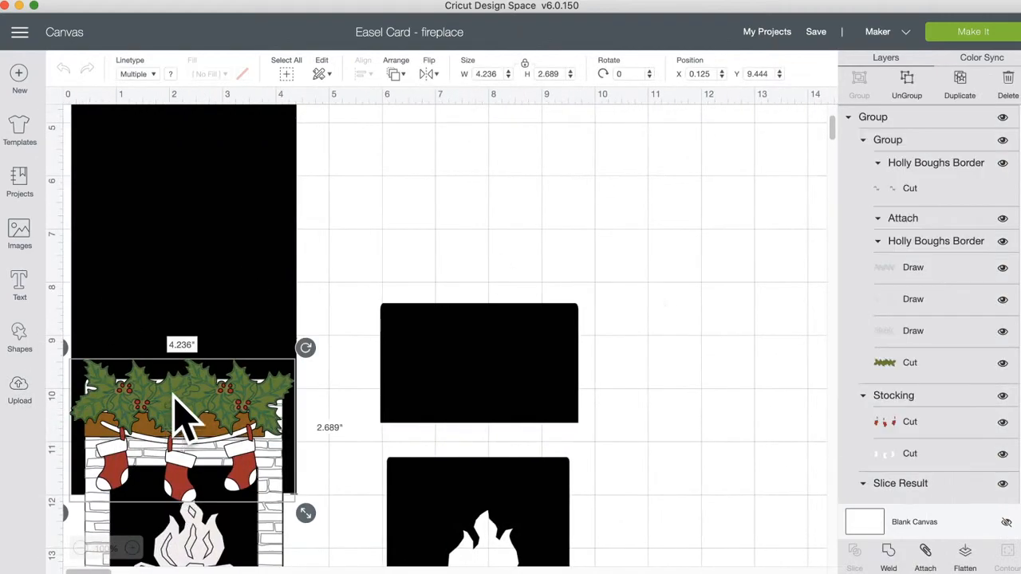
{"action": "left_click", "coordinate": [934, 177]}
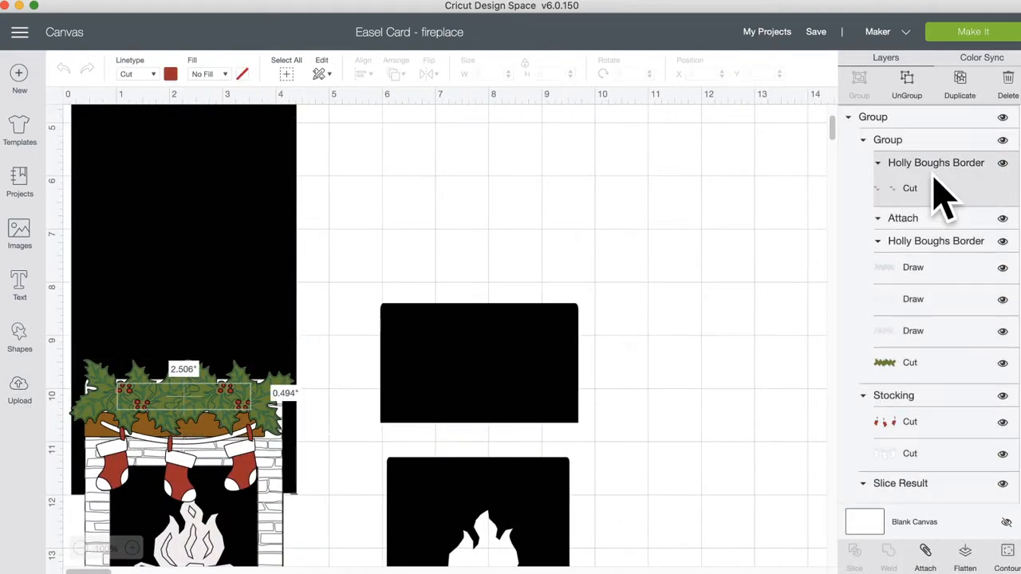
{"action": "right_click", "coordinate": [934, 177]}
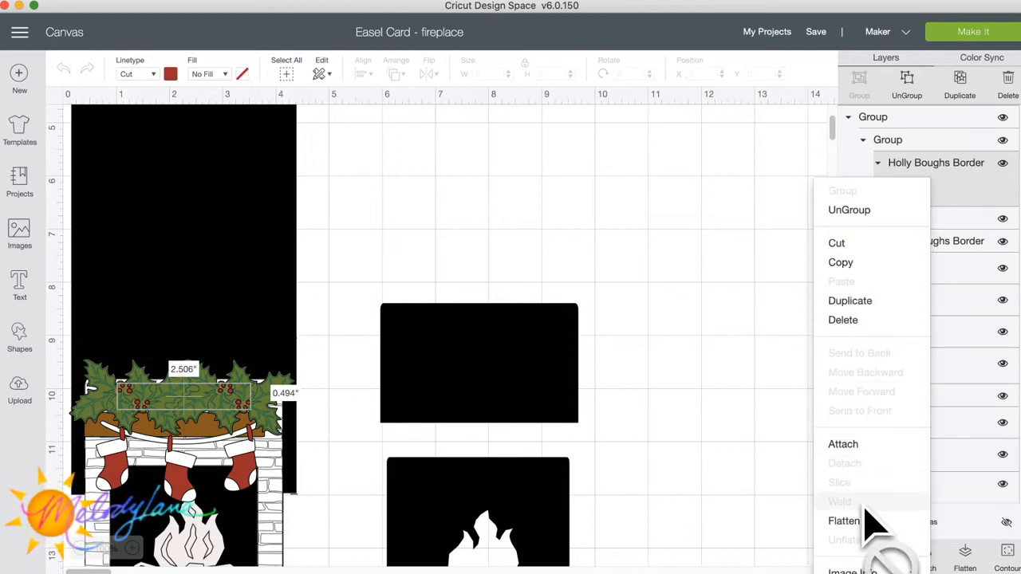
{"action": "mouse_move", "coordinate": [870, 571]}
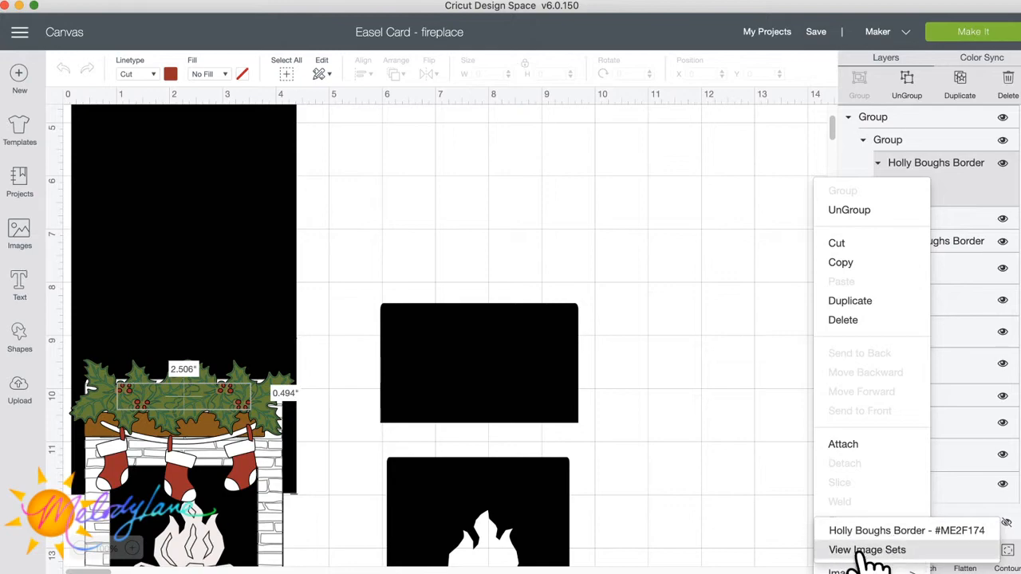
{"action": "left_click", "coordinate": [867, 551]}
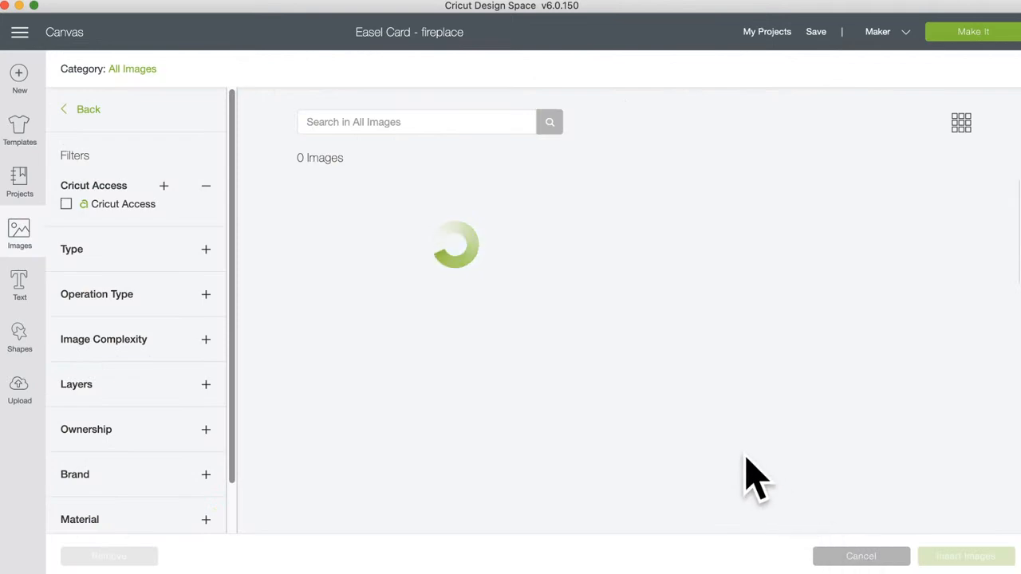
Step: Browse the Christmas images in the holly border's image sets and return to the canvas without inserting any
{"action": "scroll", "coordinate": [716, 439], "scroll_direction": "down", "scroll_amount": 10}
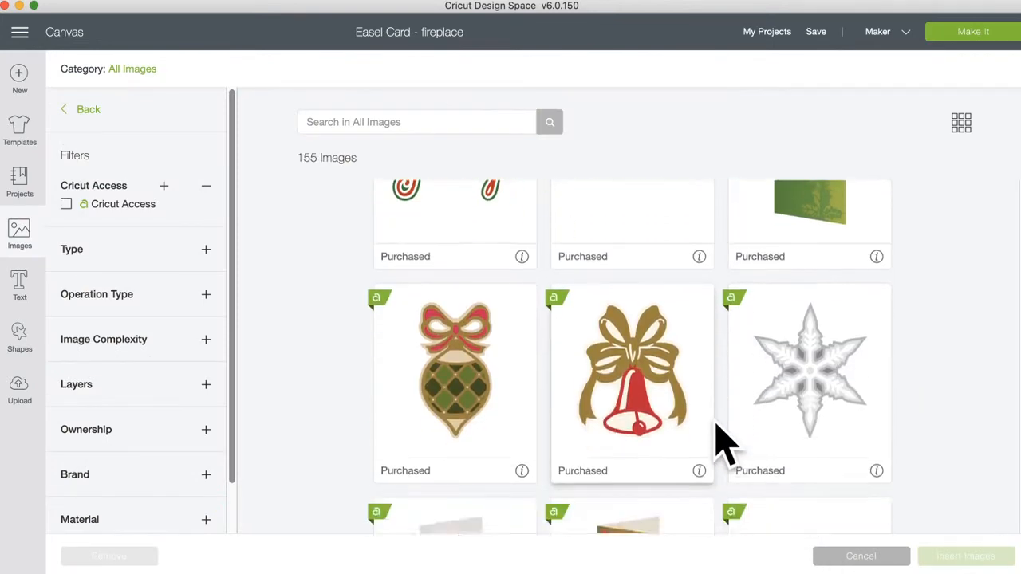
{"action": "scroll", "coordinate": [716, 439], "scroll_direction": "down", "scroll_amount": 12}
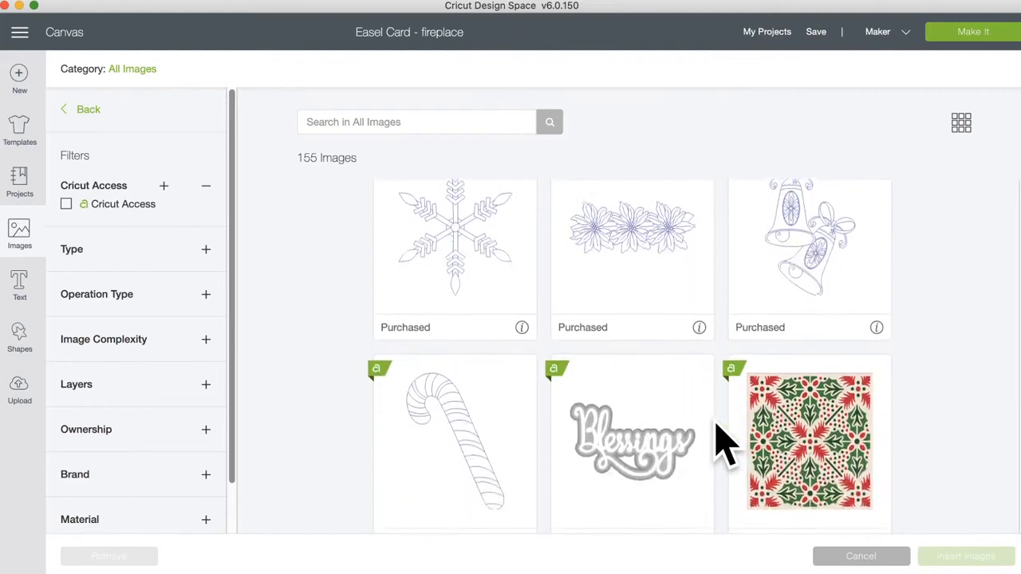
{"action": "scroll", "coordinate": [715, 440], "scroll_direction": "down", "scroll_amount": 12}
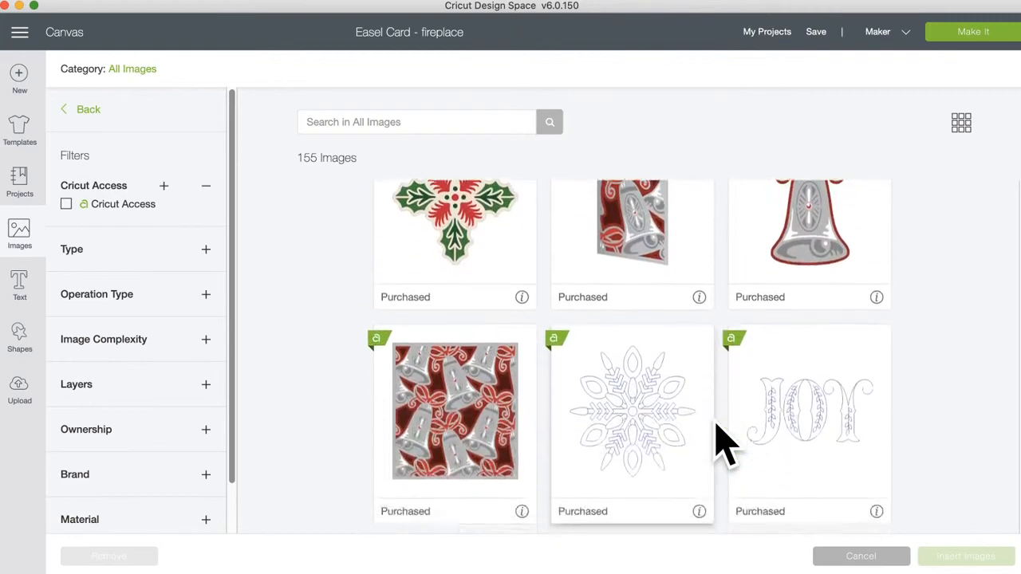
{"action": "scroll", "coordinate": [723, 443], "scroll_direction": "down", "scroll_amount": 12}
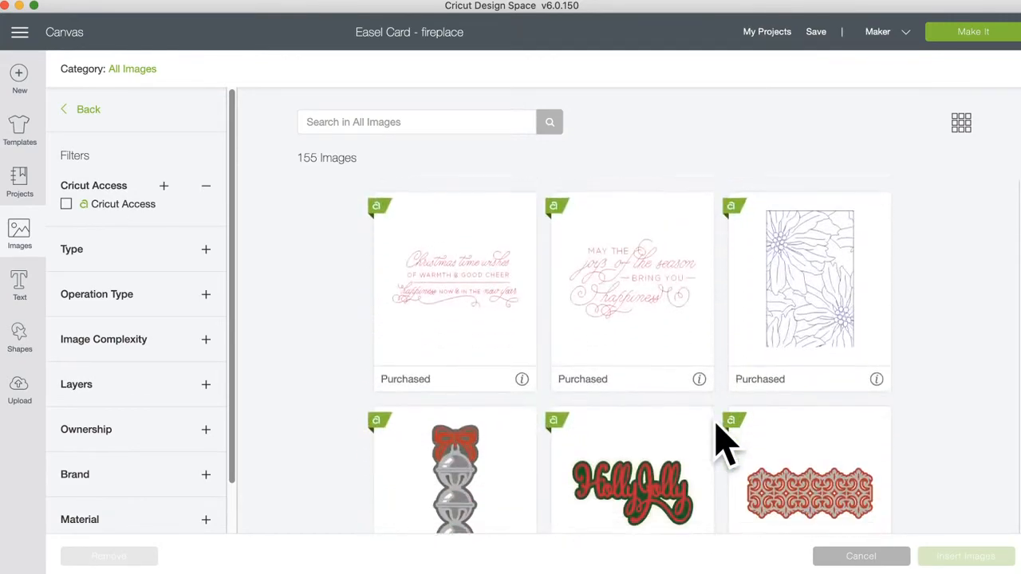
{"action": "scroll", "coordinate": [724, 442], "scroll_direction": "down", "scroll_amount": 12}
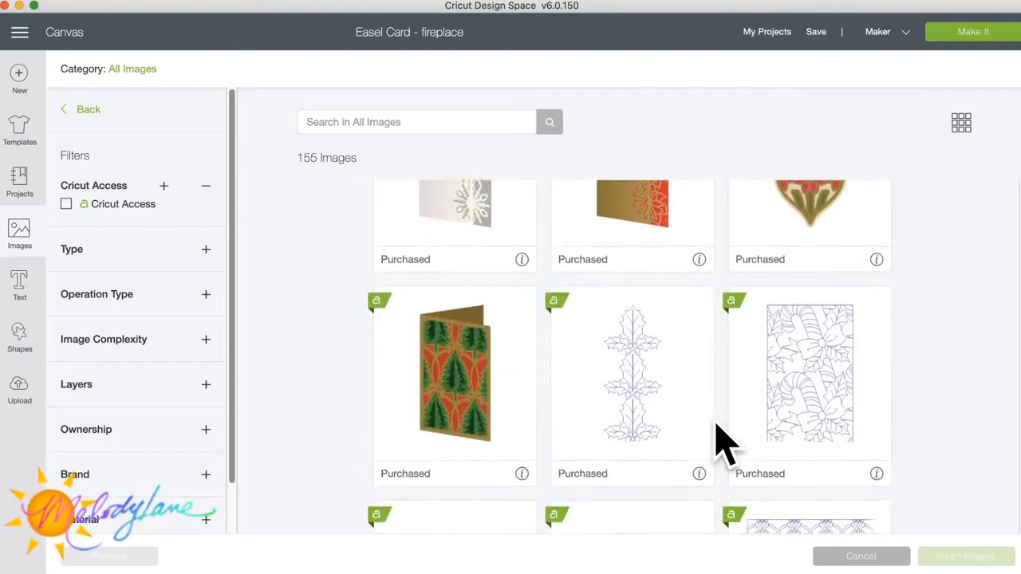
{"action": "scroll", "coordinate": [723, 442], "scroll_direction": "down", "scroll_amount": 12}
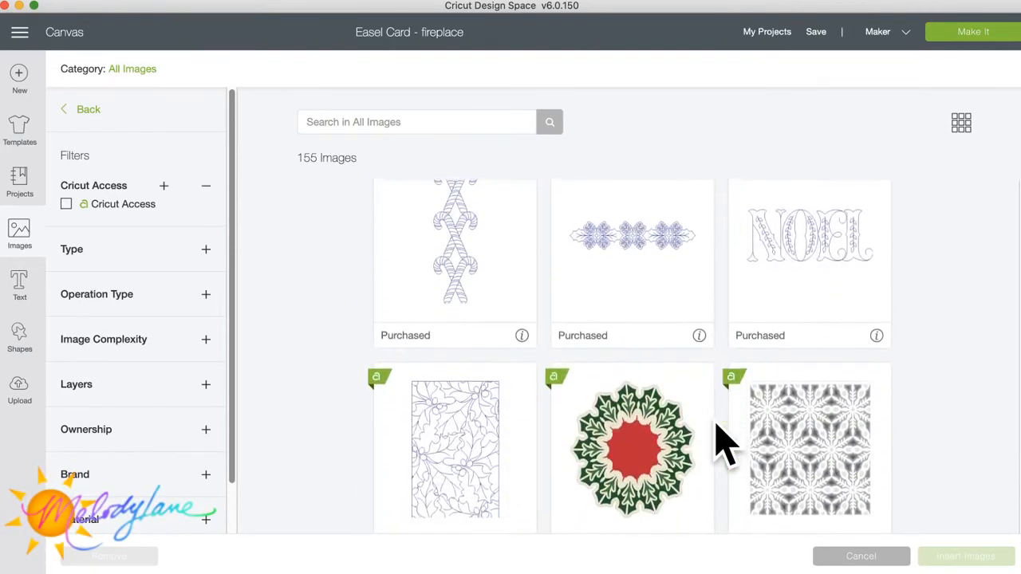
{"action": "scroll", "coordinate": [723, 442], "scroll_direction": "down", "scroll_amount": 12}
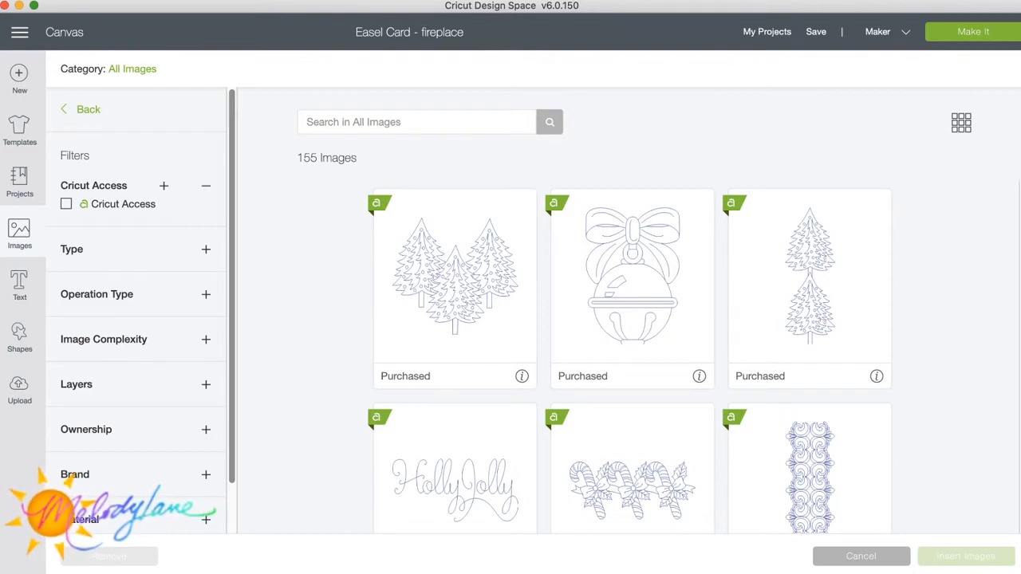
{"action": "left_click", "coordinate": [19, 232]}
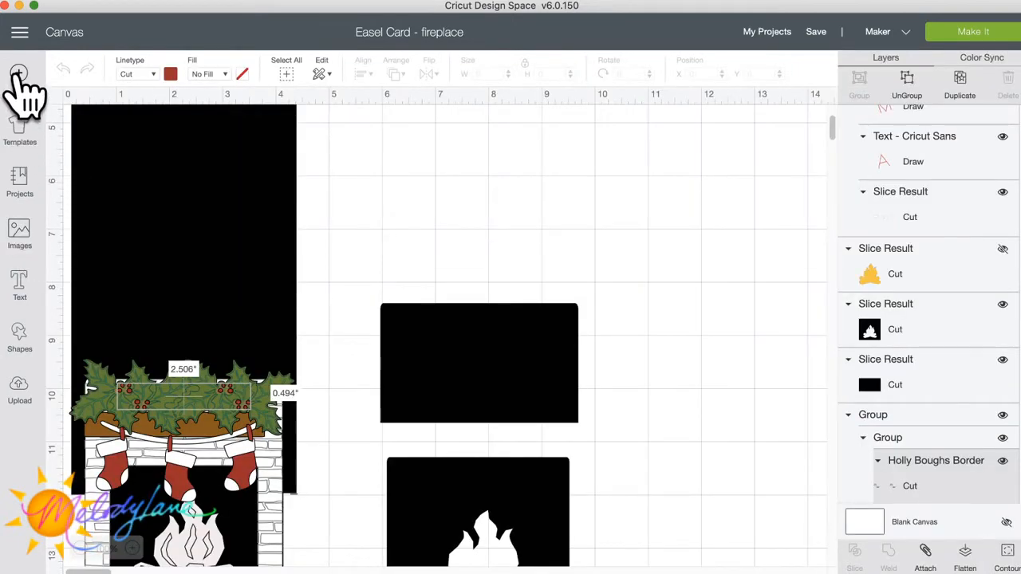
Step: Start a new project containing a square, a circle and a diamond, and spread the three shapes apart on the canvas
{"action": "left_click", "coordinate": [20, 79]}
{"action": "left_click", "coordinate": [20, 339]}
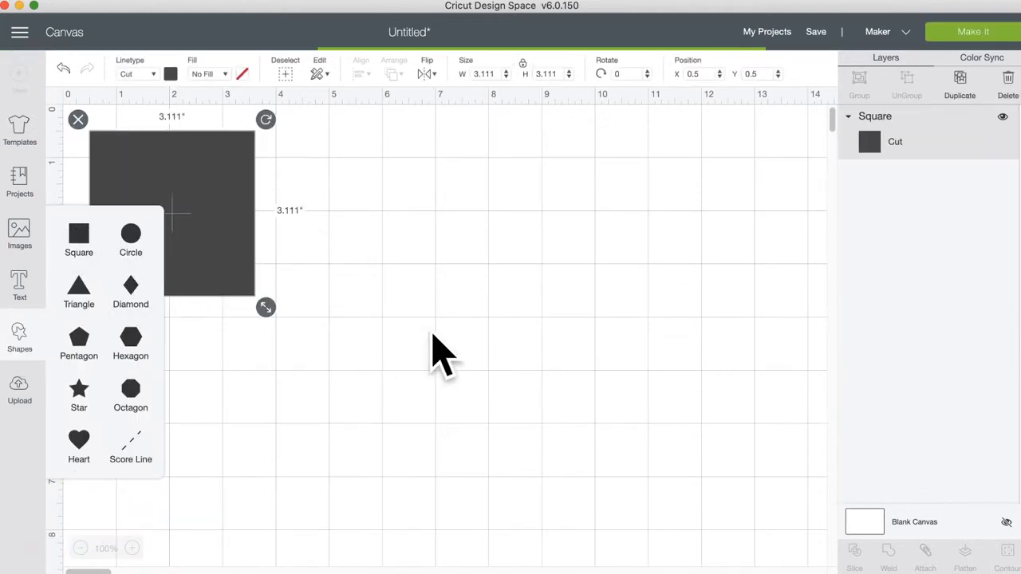
{"action": "left_click_drag", "start_coordinate": [238, 239], "coordinate": [662, 315]}
{"action": "left_click_drag", "start_coordinate": [190, 178], "coordinate": [417, 247]}
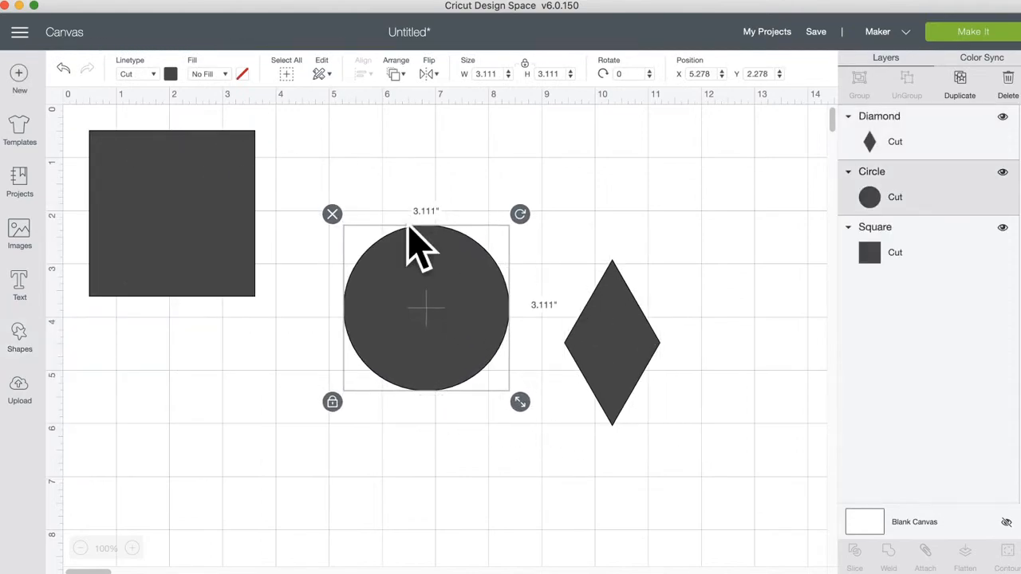
Step: Set the circle's material color to light blue and the diamond's to yellow
{"action": "left_click", "coordinate": [170, 73]}
{"action": "left_click", "coordinate": [241, 164]}
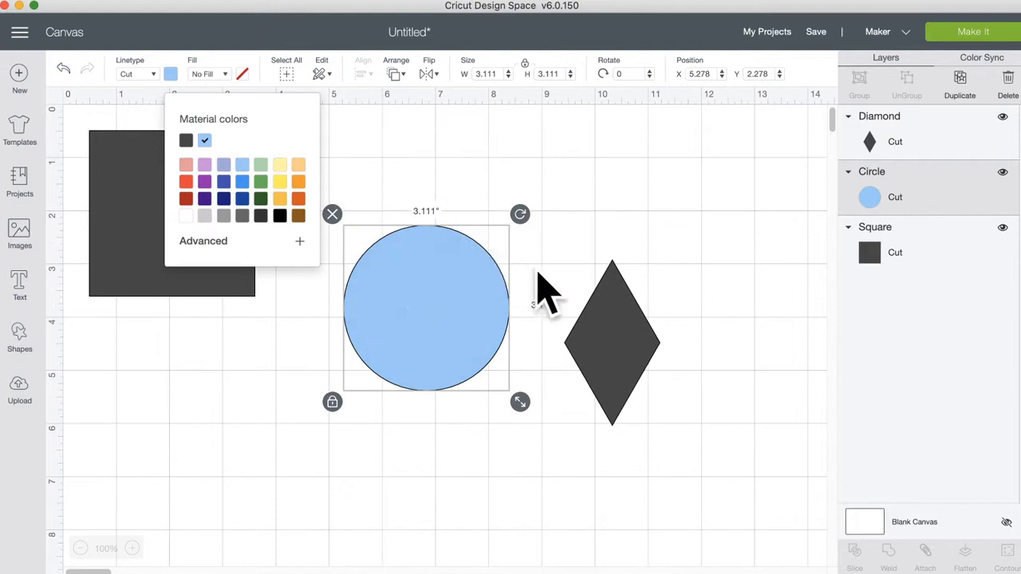
{"action": "left_click", "coordinate": [622, 319]}
{"action": "left_click", "coordinate": [171, 73]}
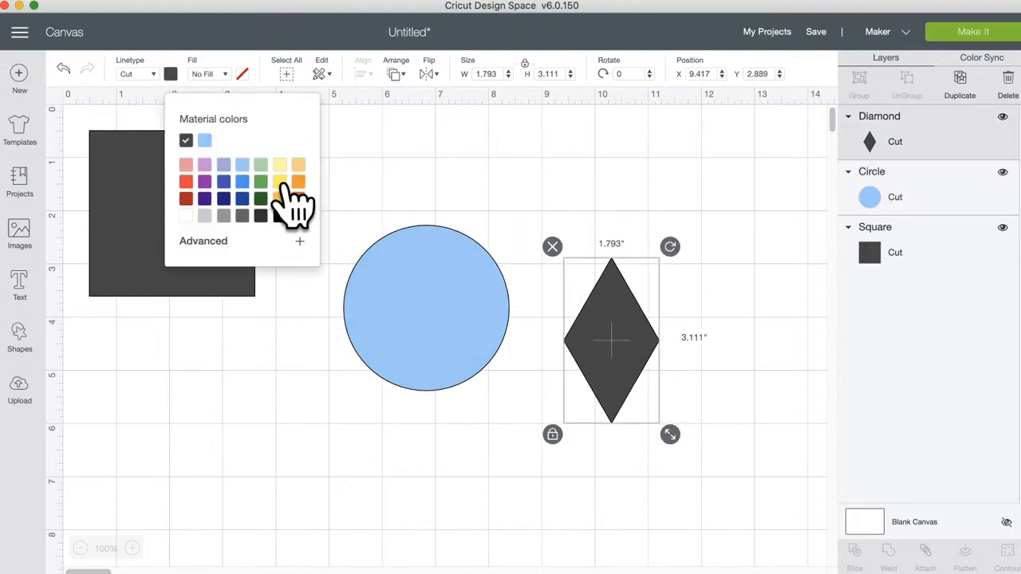
{"action": "left_click", "coordinate": [280, 182]}
Step: Set the square's material color to the bright orange-red swatch and deselect it
{"action": "left_click", "coordinate": [154, 169]}
{"action": "left_click", "coordinate": [171, 73]}
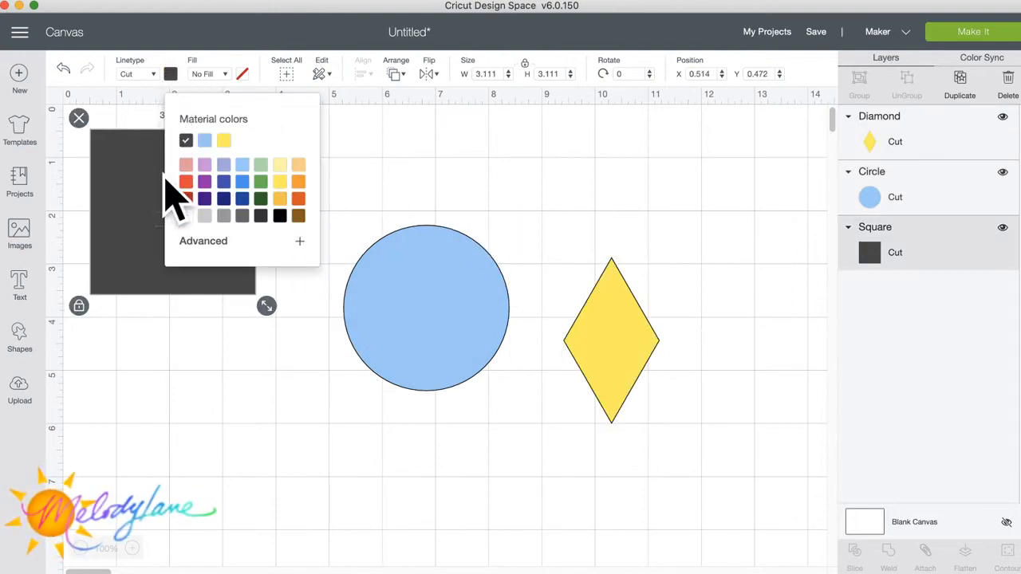
{"action": "left_click", "coordinate": [186, 182]}
{"action": "left_click", "coordinate": [404, 184]}
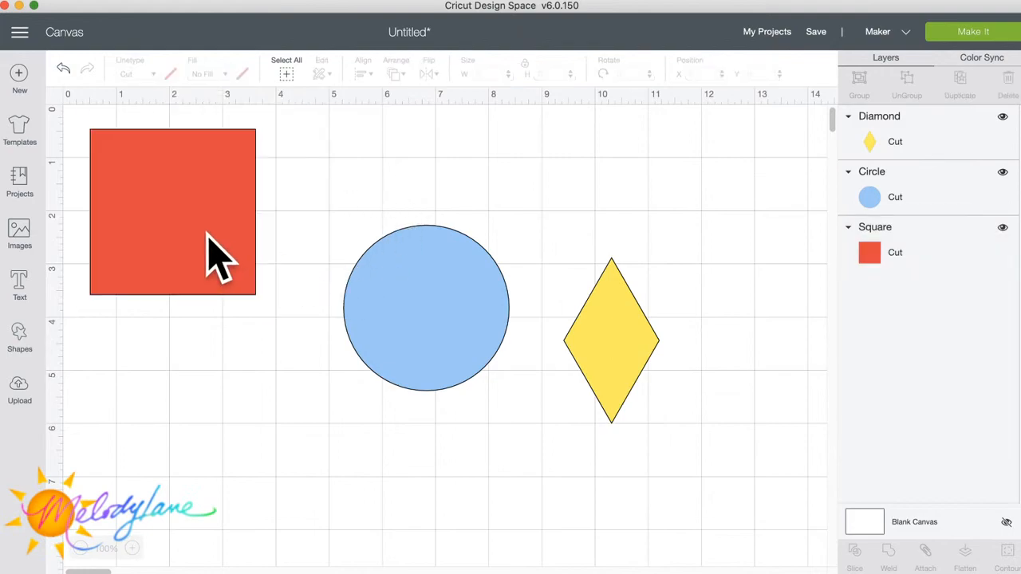
Step: Move the square closer to the circle and place the circle over it at about X 1.625, Y 1.667
{"action": "left_click_drag", "start_coordinate": [207, 232], "coordinate": [249, 281]}
{"action": "left_click", "coordinate": [414, 295]}
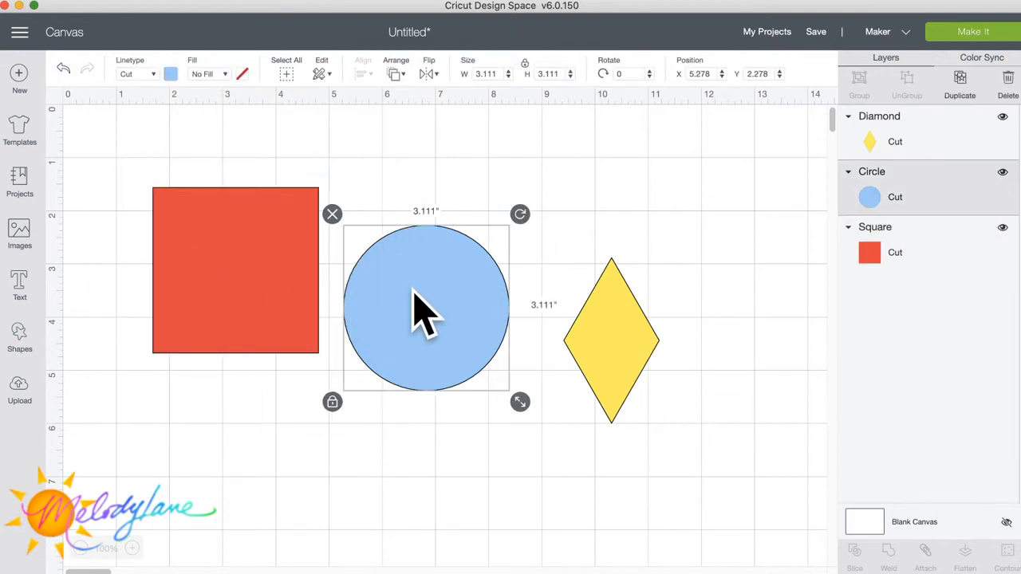
{"action": "left_click_drag", "start_coordinate": [412, 290], "coordinate": [219, 261]}
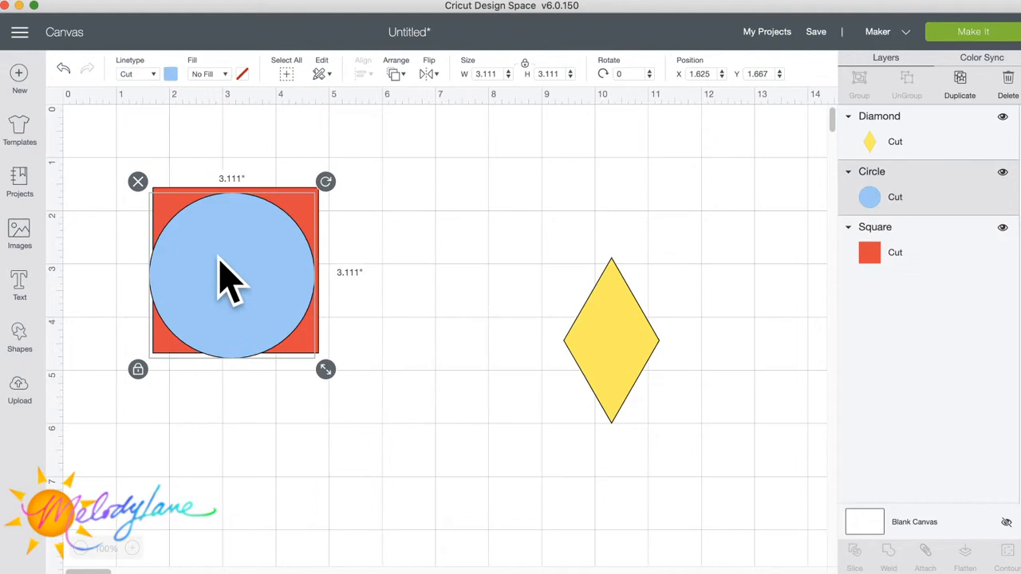
Step: Move the circle one level backward behind the square, and send it to the front of all shapes
{"action": "left_click", "coordinate": [396, 75]}
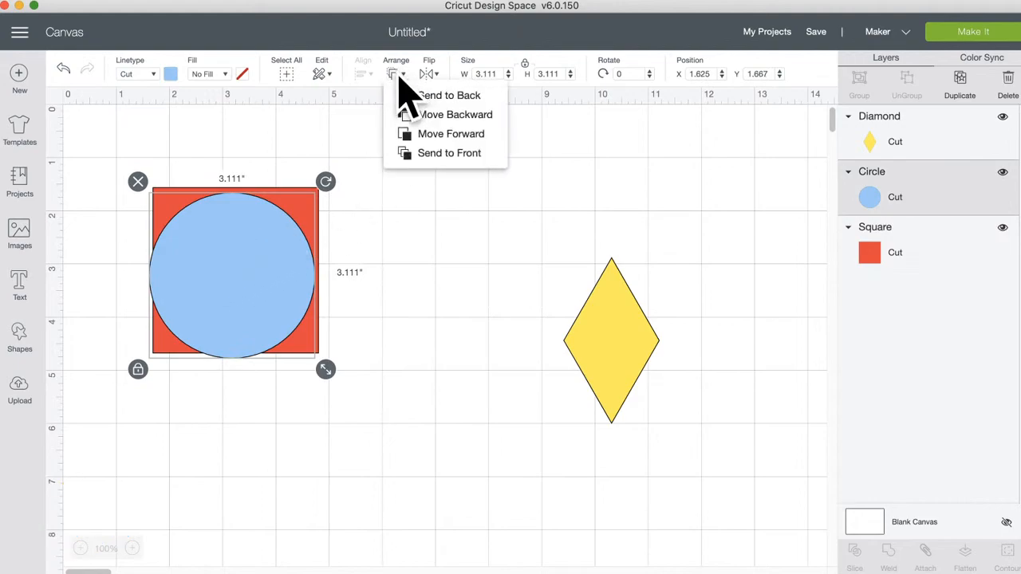
{"action": "left_click", "coordinate": [435, 114]}
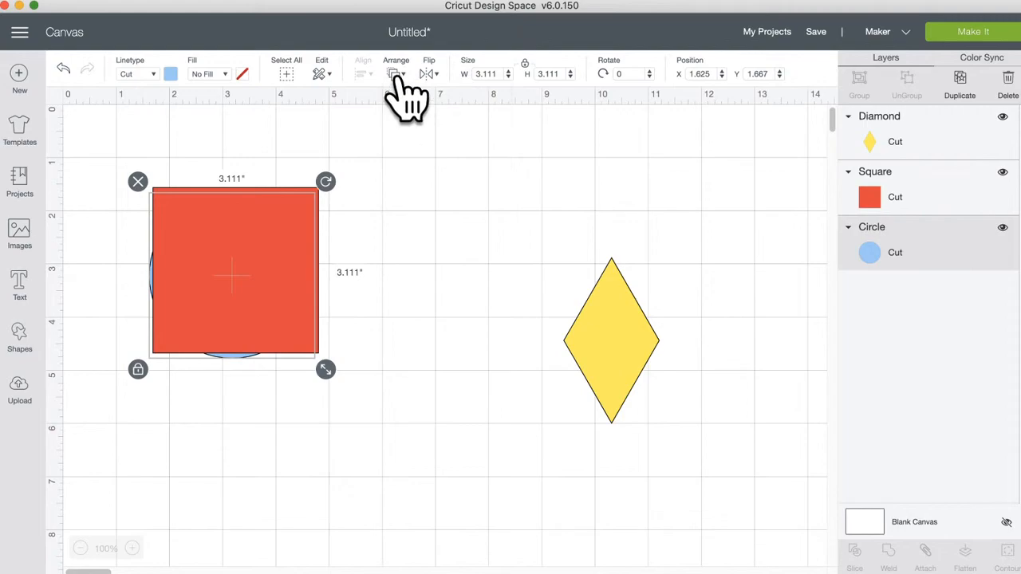
{"action": "left_click", "coordinate": [397, 74]}
{"action": "left_click", "coordinate": [423, 153]}
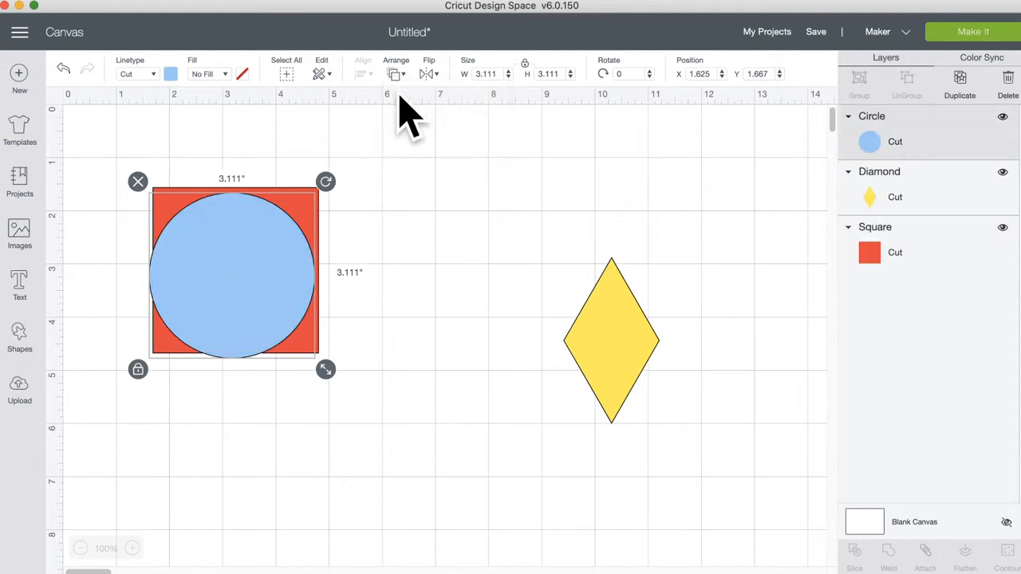
Step: Send the circle to the back of the stack, and return it to the front
{"action": "left_click", "coordinate": [399, 75]}
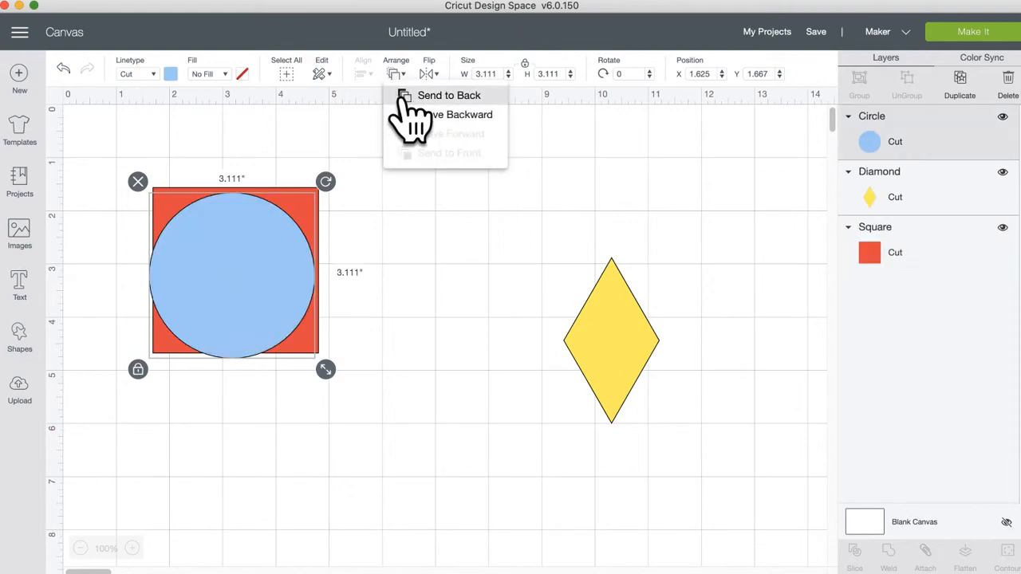
{"action": "left_click", "coordinate": [406, 96]}
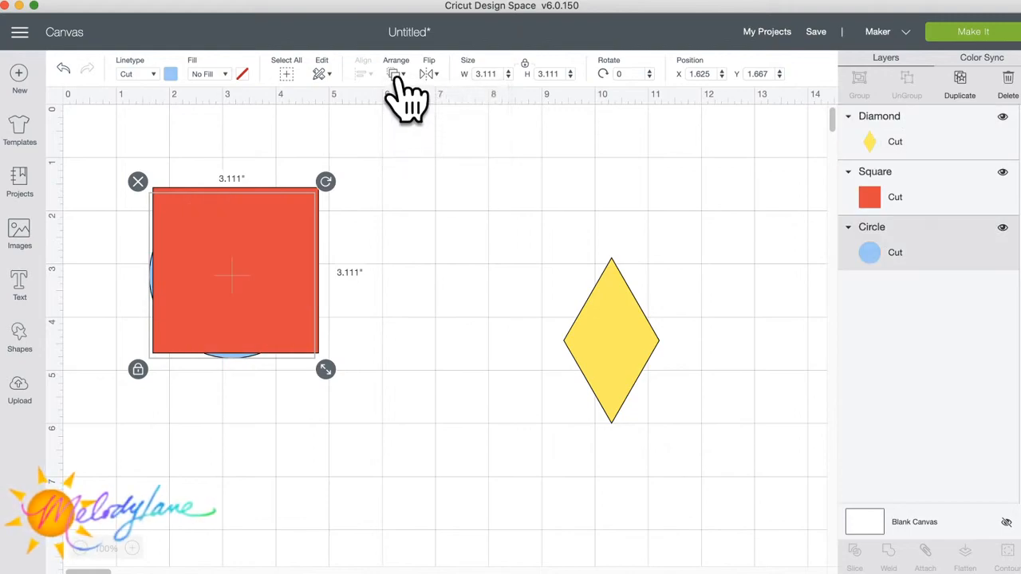
{"action": "left_click", "coordinate": [397, 74]}
{"action": "left_click", "coordinate": [412, 155]}
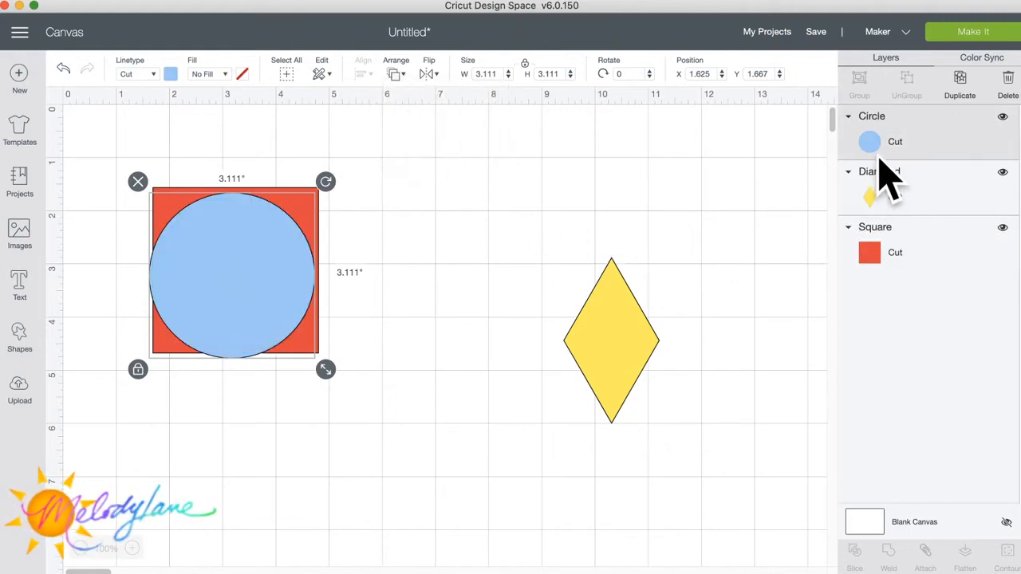
Step: Reorder the layer list directly so the circle layer sits at the very bottom, beneath the square
{"action": "left_click_drag", "start_coordinate": [869, 141], "coordinate": [864, 274]}
{"action": "left_click_drag", "start_coordinate": [868, 143], "coordinate": [859, 232]}
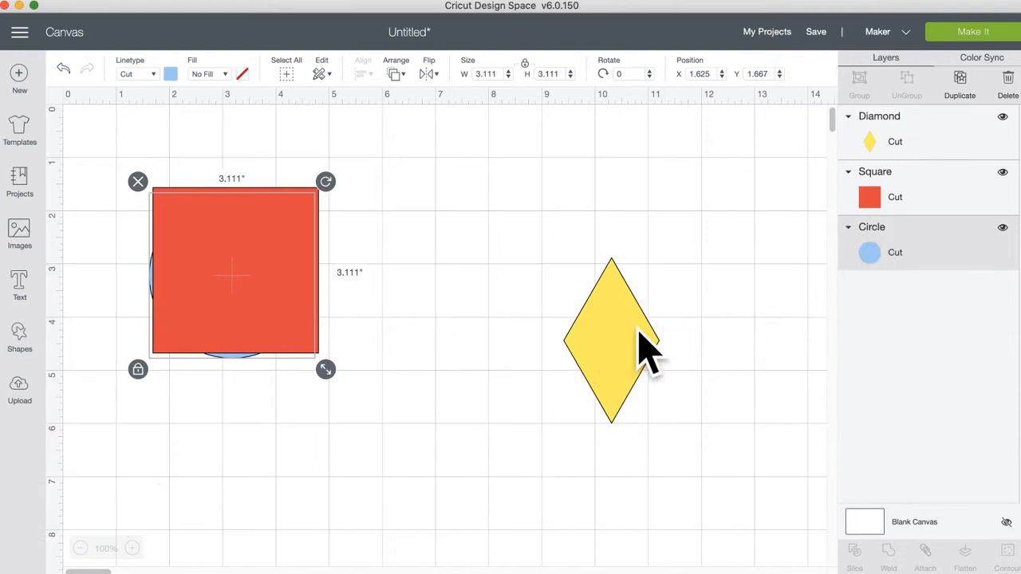
Step: Place the diamond over the square at about X 2.861, Y 1.5, and move its layer to the bottom and back to the front
{"action": "left_click_drag", "start_coordinate": [640, 335], "coordinate": [285, 274]}
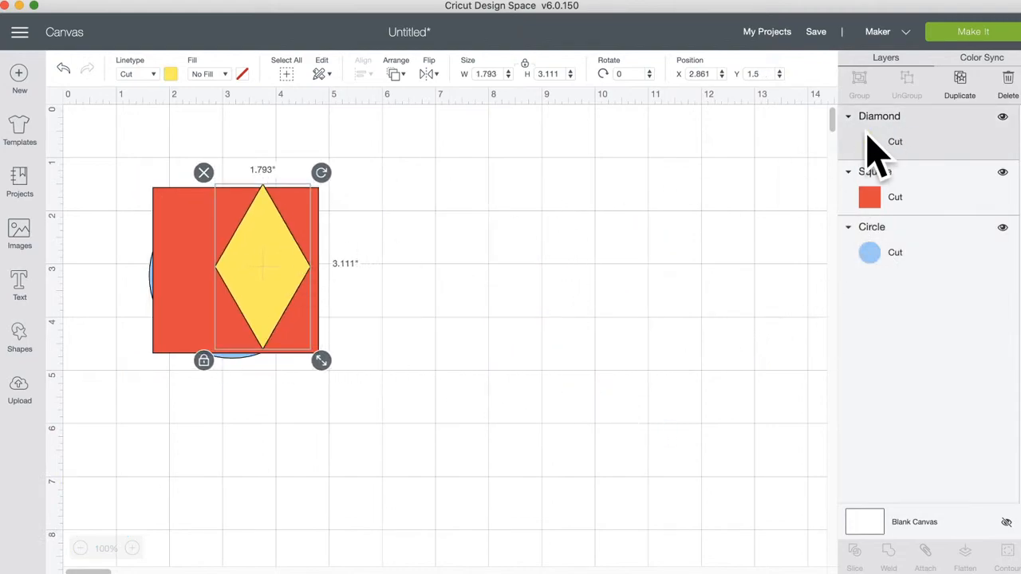
{"action": "left_click_drag", "start_coordinate": [859, 153], "coordinate": [880, 253]}
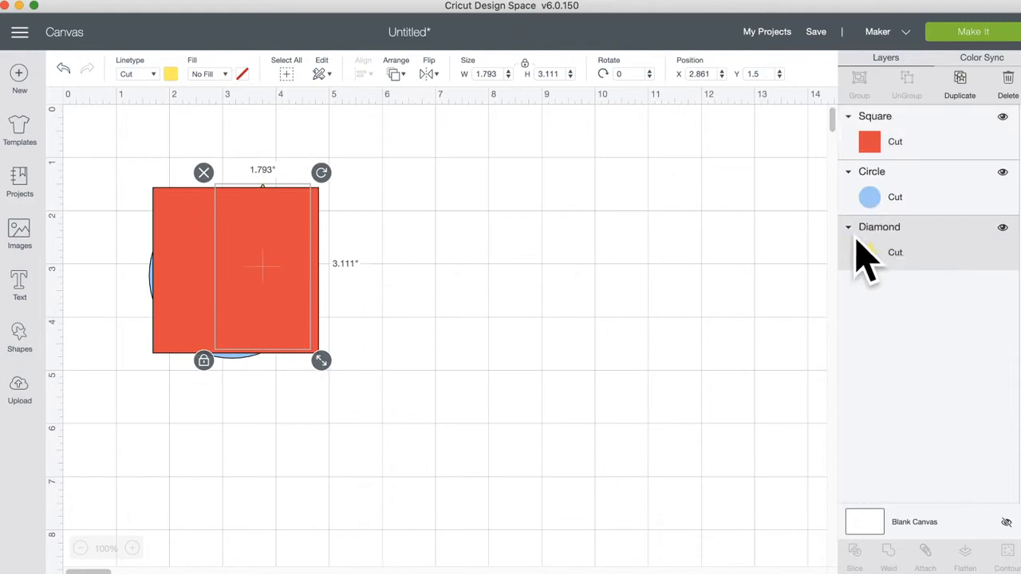
{"action": "left_click", "coordinate": [399, 74]}
{"action": "left_click", "coordinate": [430, 154]}
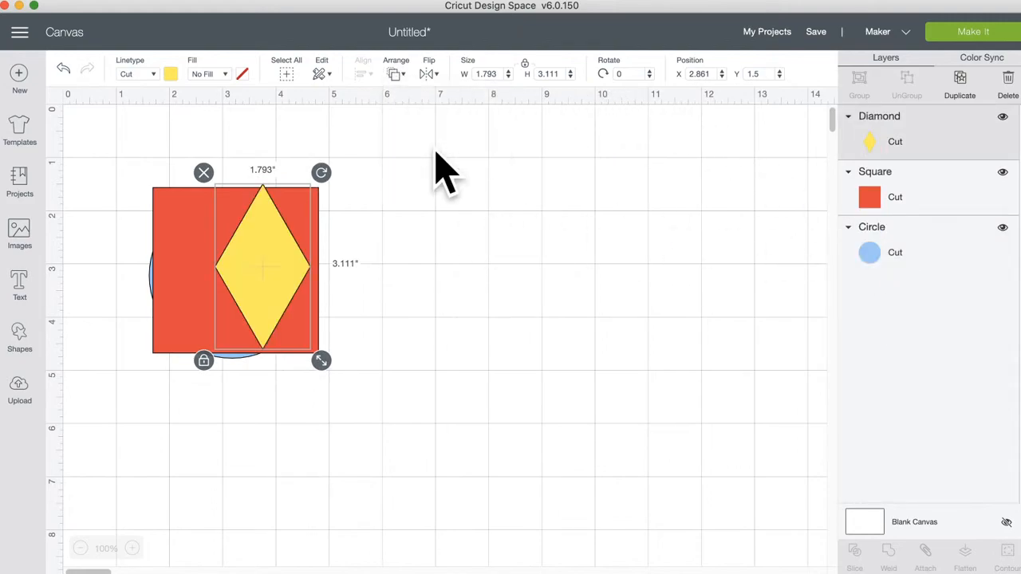
Step: Move the diamond one level backward behind the square, and pull the square aside to about X 5.722, Y 1.333
{"action": "left_click", "coordinate": [395, 74]}
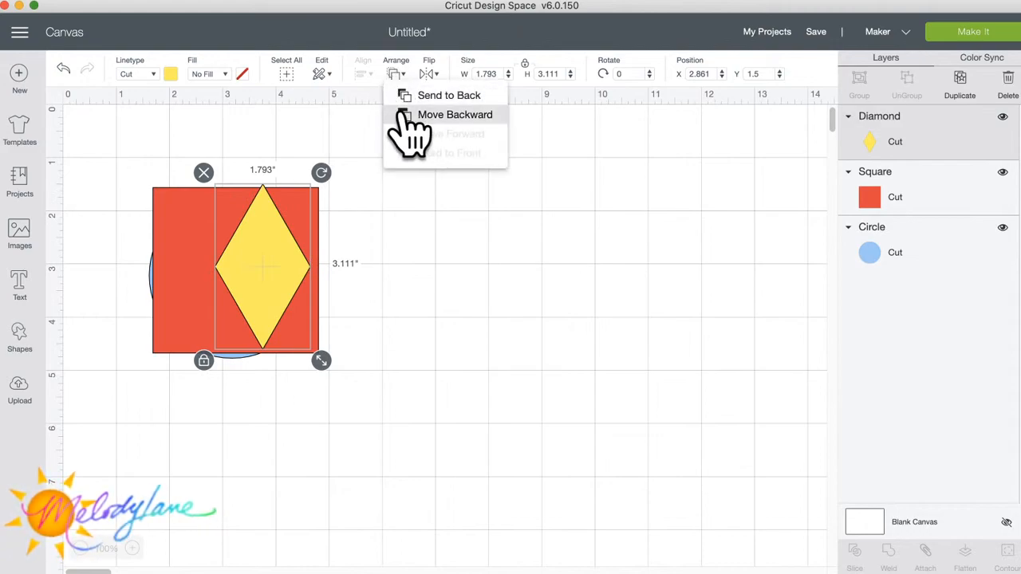
{"action": "left_click", "coordinate": [428, 120]}
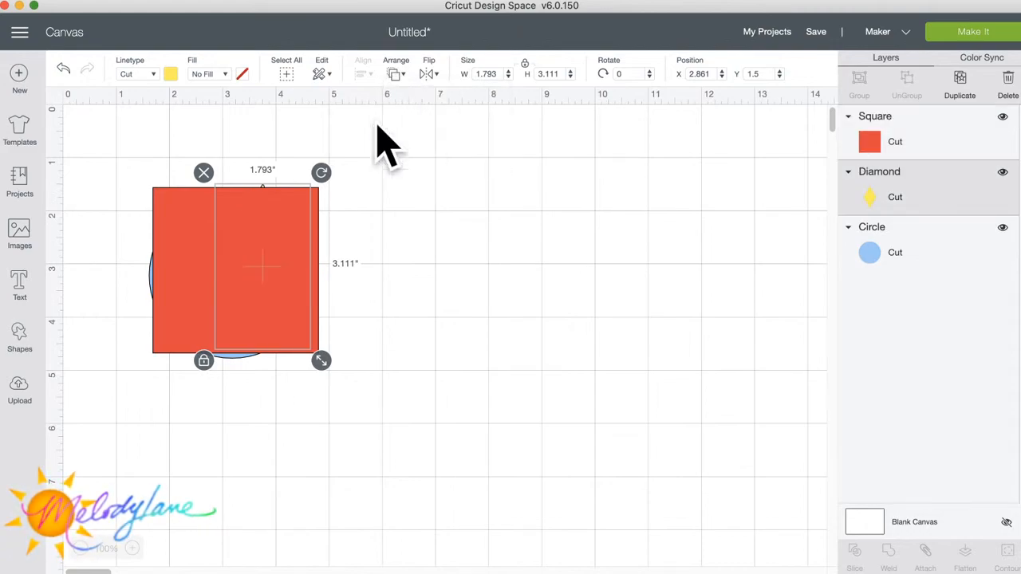
{"action": "left_click_drag", "start_coordinate": [289, 212], "coordinate": [496, 215]}
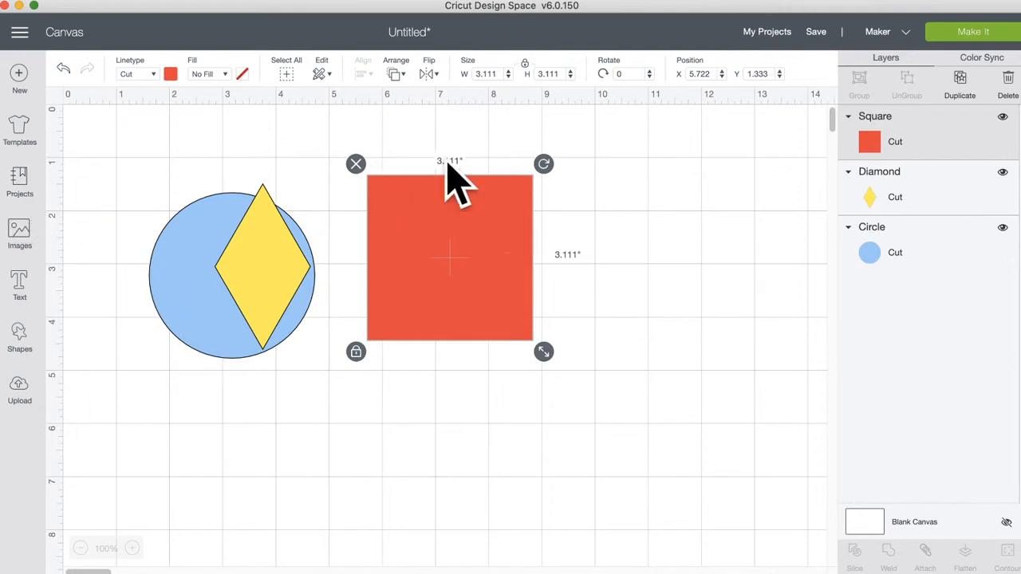
Step: View the sharing options of the red truck tree project among the saved projects, and return to the canvas
{"action": "left_click", "coordinate": [759, 32]}
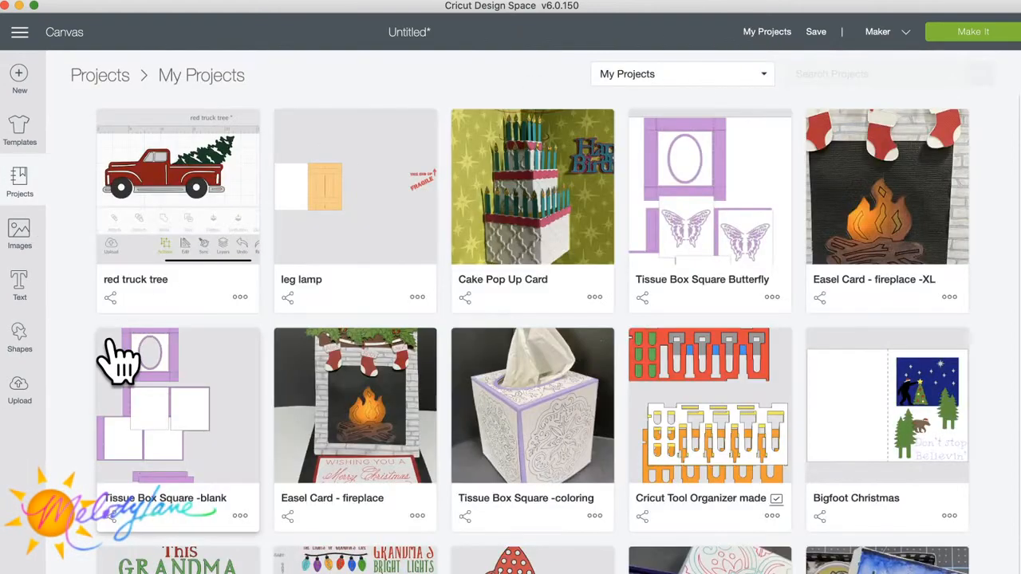
{"action": "left_click", "coordinate": [111, 298]}
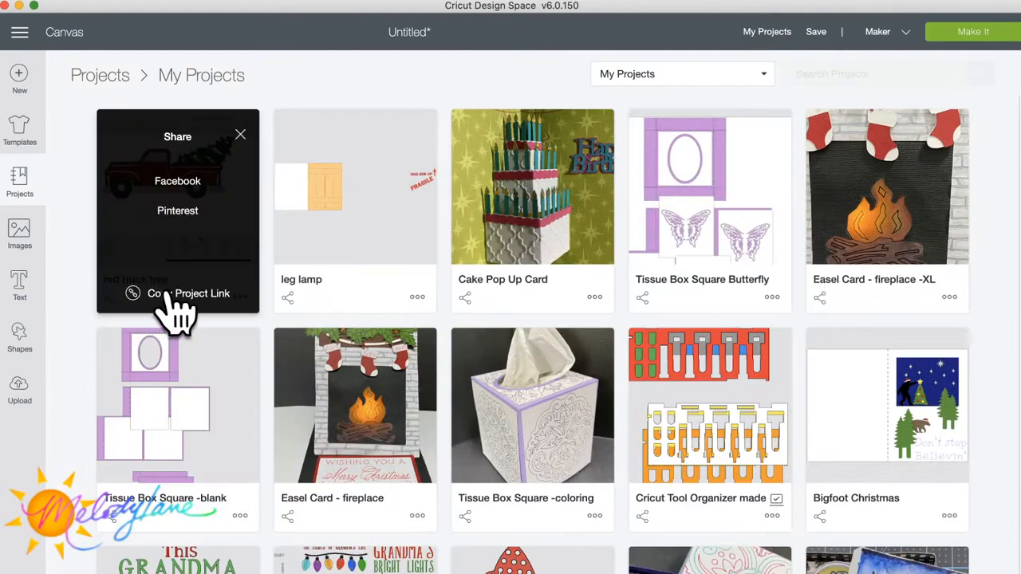
{"action": "left_click", "coordinate": [26, 198]}
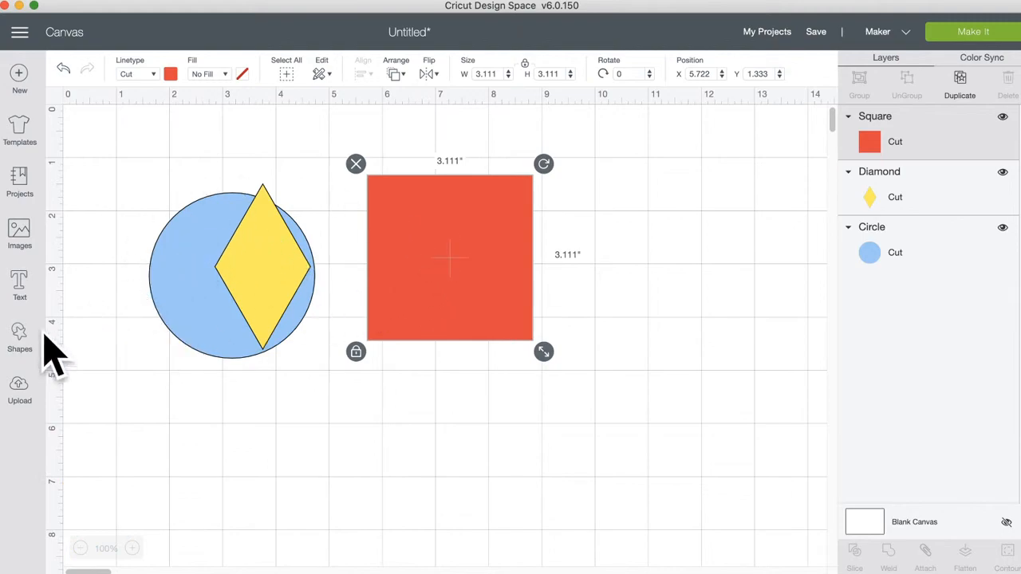
Step: Add a text object reading "Happy" to the canvas
{"action": "left_click", "coordinate": [22, 289]}
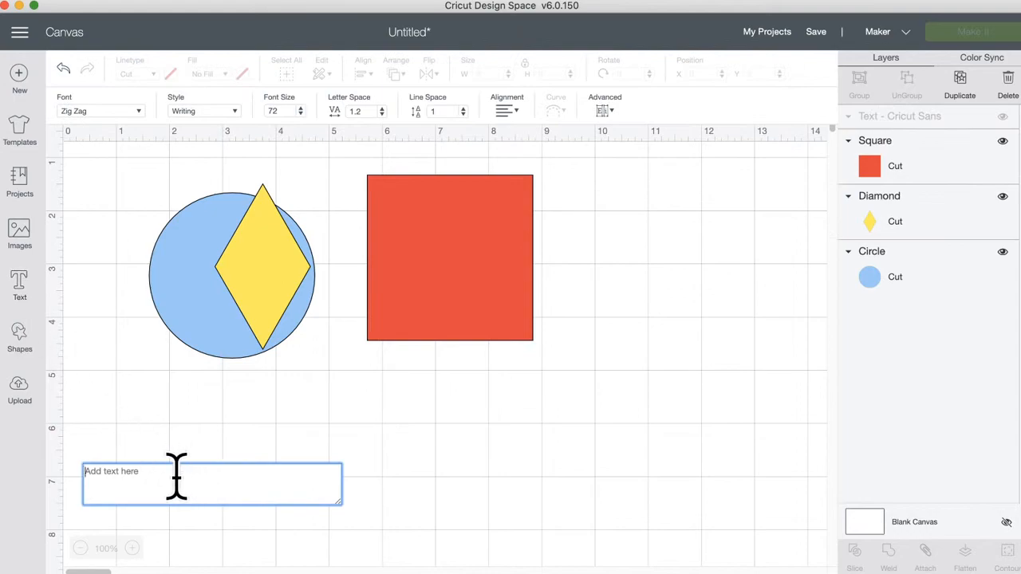
{"action": "type", "text": "Happy"}
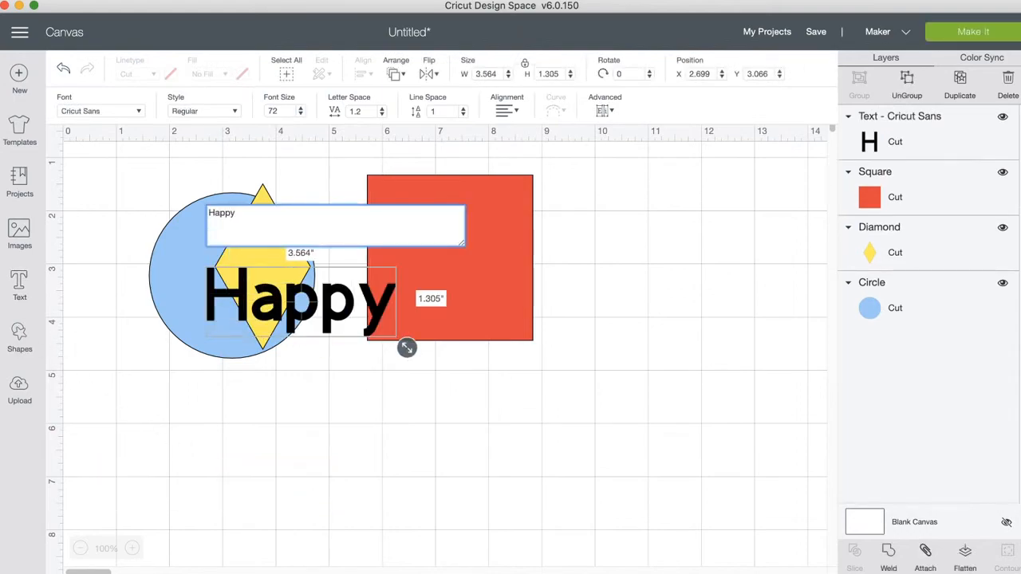
{"action": "key", "text": "Return"}
Step: Filter the font list to multi-layer fonts and apply the Storybook font to the Happy text
{"action": "left_click", "coordinate": [137, 112]}
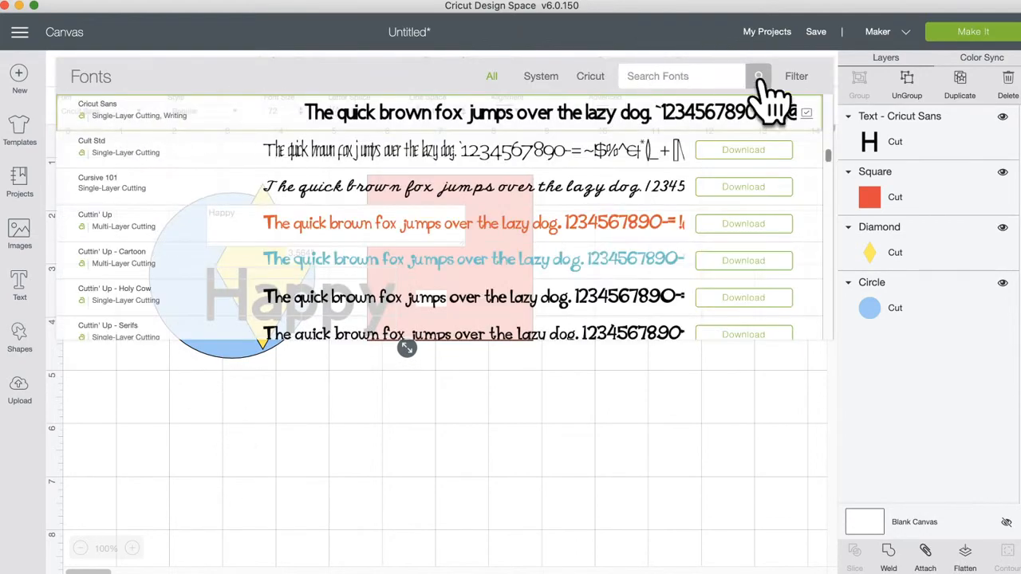
{"action": "left_click", "coordinate": [804, 77]}
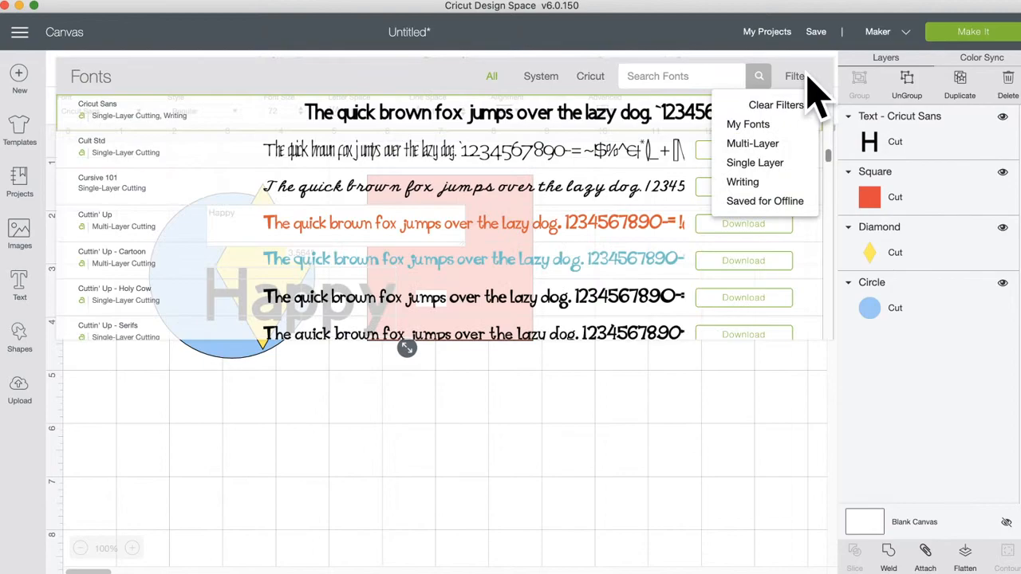
{"action": "left_click", "coordinate": [762, 144]}
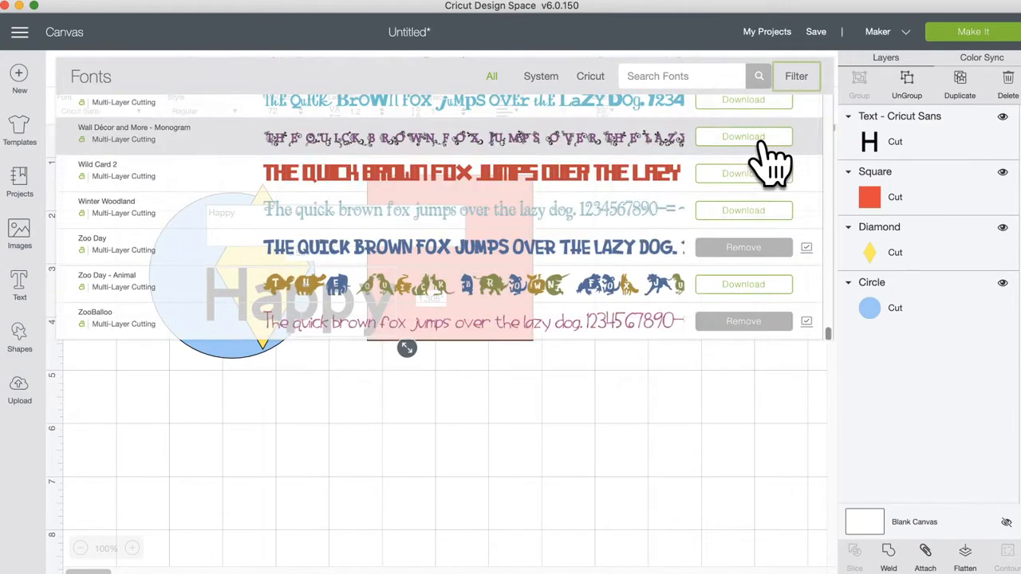
{"action": "scroll", "coordinate": [259, 254], "scroll_direction": "up", "scroll_amount": 5}
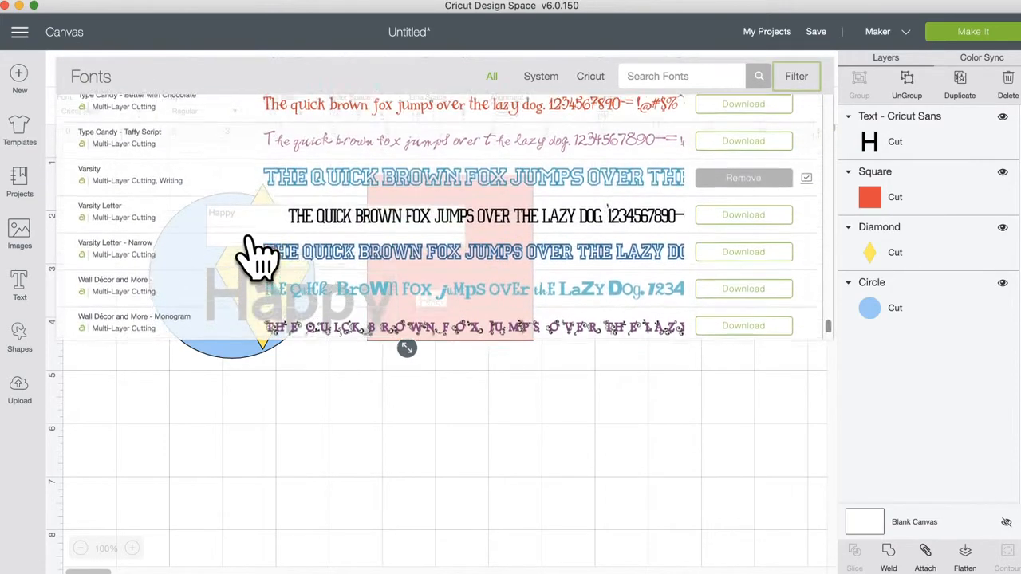
{"action": "scroll", "coordinate": [256, 254], "scroll_direction": "up", "scroll_amount": 1}
{"action": "scroll", "coordinate": [260, 252], "scroll_direction": "up", "scroll_amount": 5}
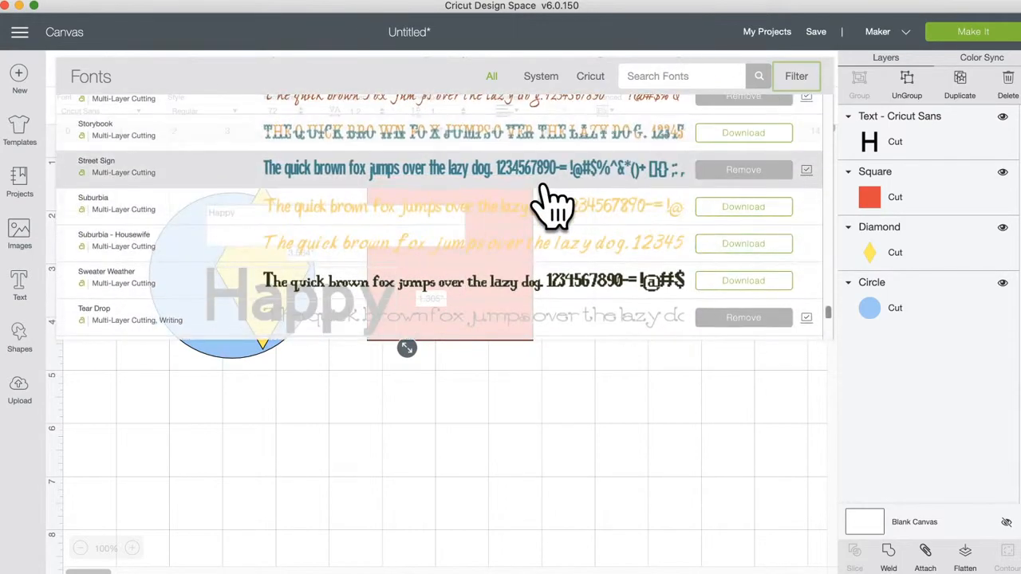
{"action": "scroll", "coordinate": [546, 187], "scroll_direction": "up", "scroll_amount": 3}
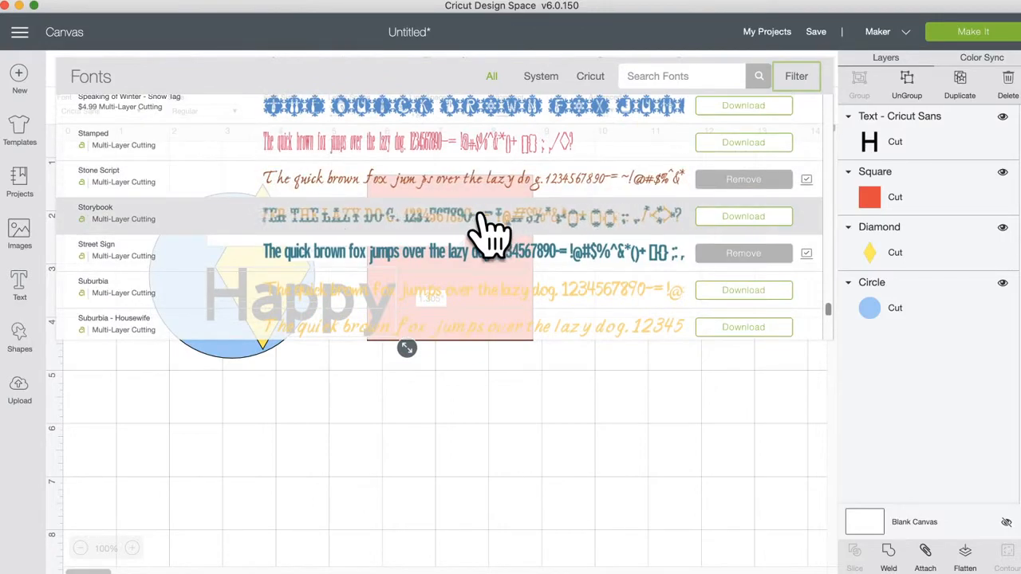
{"action": "left_click", "coordinate": [486, 210]}
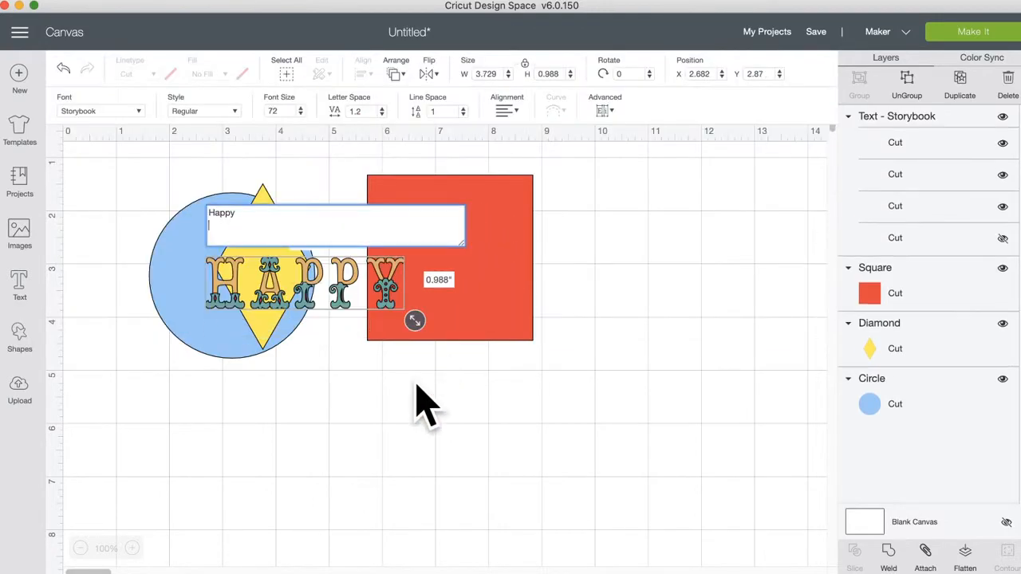
Step: Enlarge the Happy text to about 14.238 by 3.772 inches and move it to about X 6.53, Y 3.037
{"action": "left_click_drag", "start_coordinate": [412, 319], "coordinate": [620, 490]}
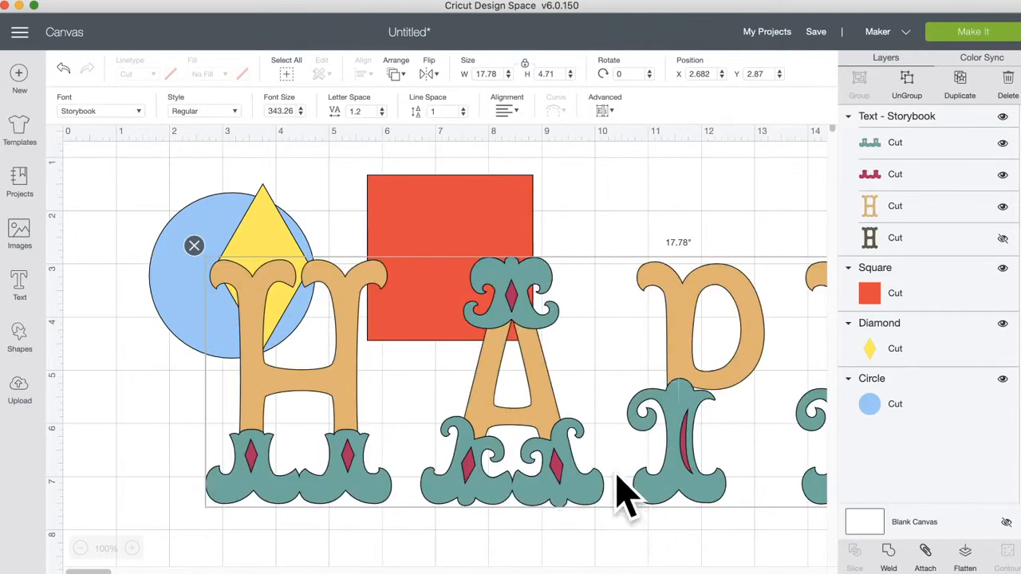
{"action": "left_click_drag", "start_coordinate": [543, 387], "coordinate": [406, 399]}
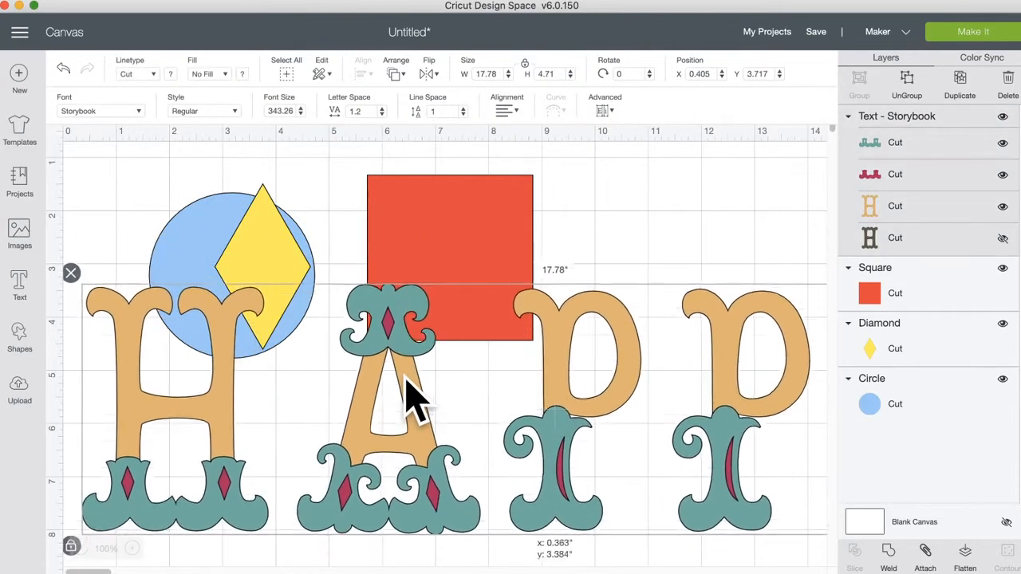
{"action": "scroll", "coordinate": [725, 467], "scroll_direction": "right", "scroll_amount": 10}
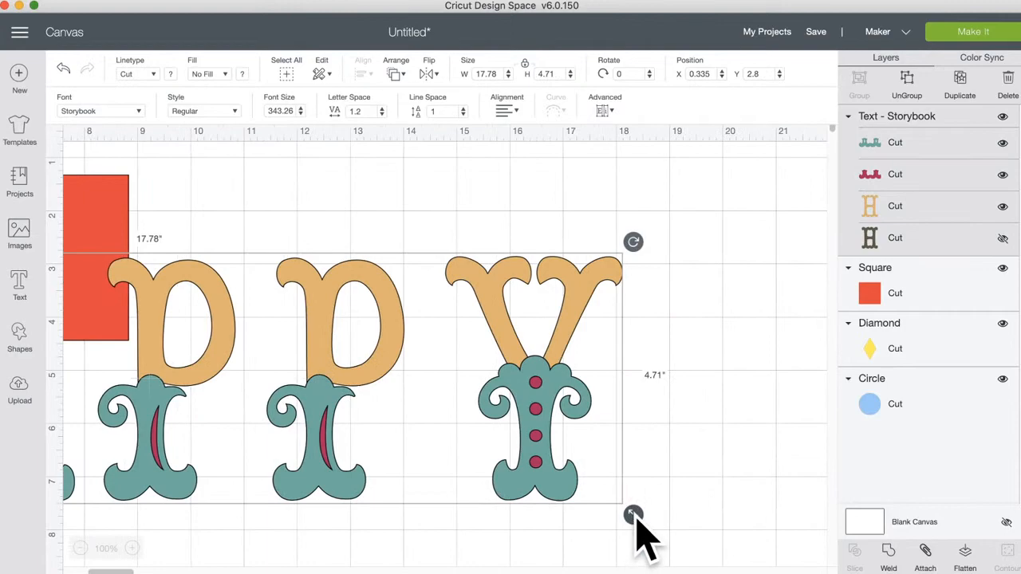
{"action": "left_click_drag", "start_coordinate": [634, 514], "coordinate": [444, 465]}
{"action": "left_click_drag", "start_coordinate": [347, 372], "coordinate": [653, 375]}
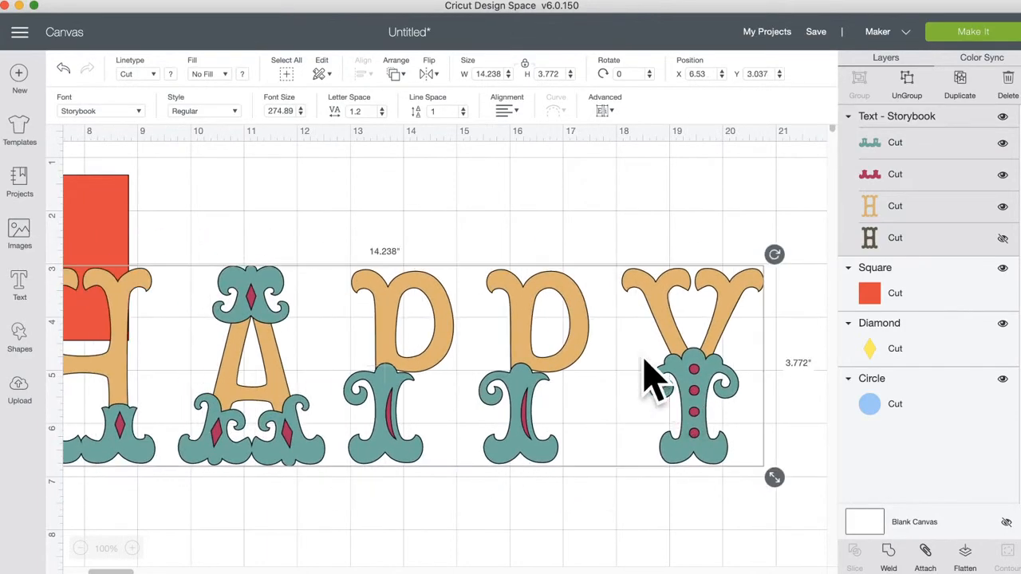
Step: Reduce the Happy text's letter spacing to 0.5 and move the text to about X 7.724, Y 3.314
{"action": "left_click", "coordinate": [381, 113]}
{"action": "left_click", "coordinate": [382, 114]}
{"action": "left_click", "coordinate": [381, 113]}
{"action": "left_click", "coordinate": [382, 113]}
{"action": "left_click", "coordinate": [382, 114]}
{"action": "left_click", "coordinate": [381, 113]}
{"action": "left_click", "coordinate": [381, 114]}
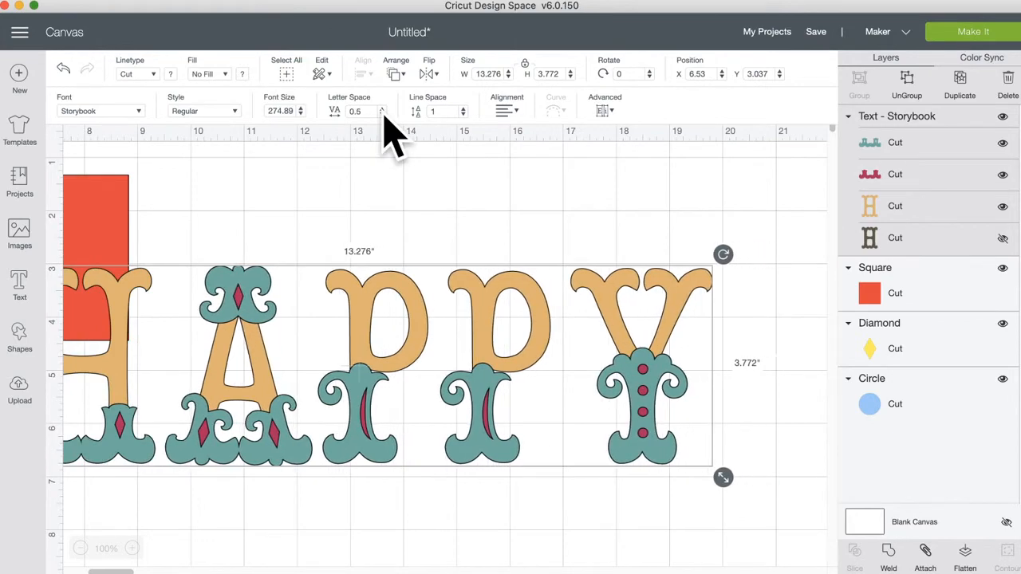
{"action": "left_click_drag", "start_coordinate": [497, 353], "coordinate": [561, 373]}
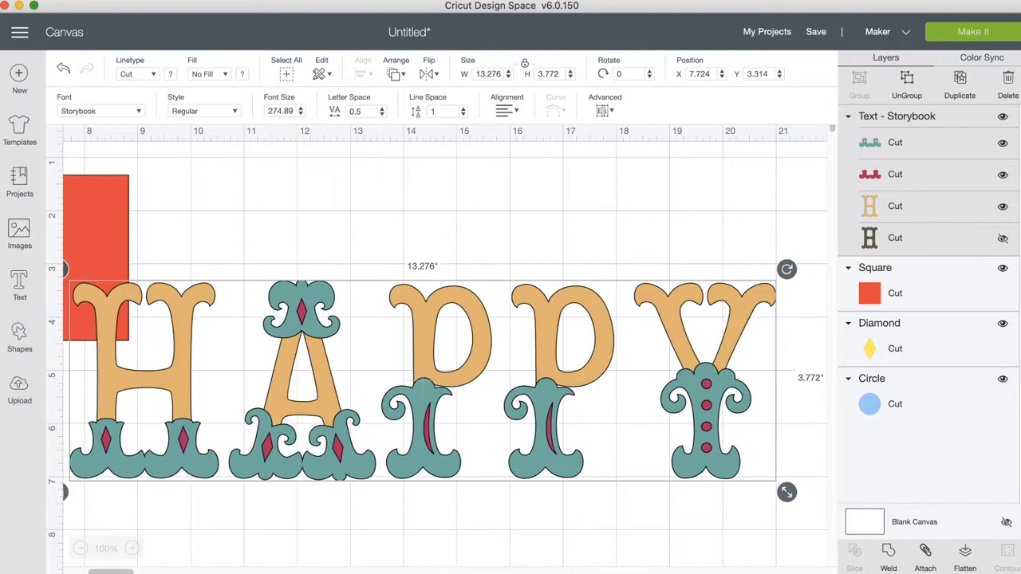
Step: Show the text's hidden dark outline layer, and turn the teal and crimson layers off and back on
{"action": "left_click", "coordinate": [1001, 240]}
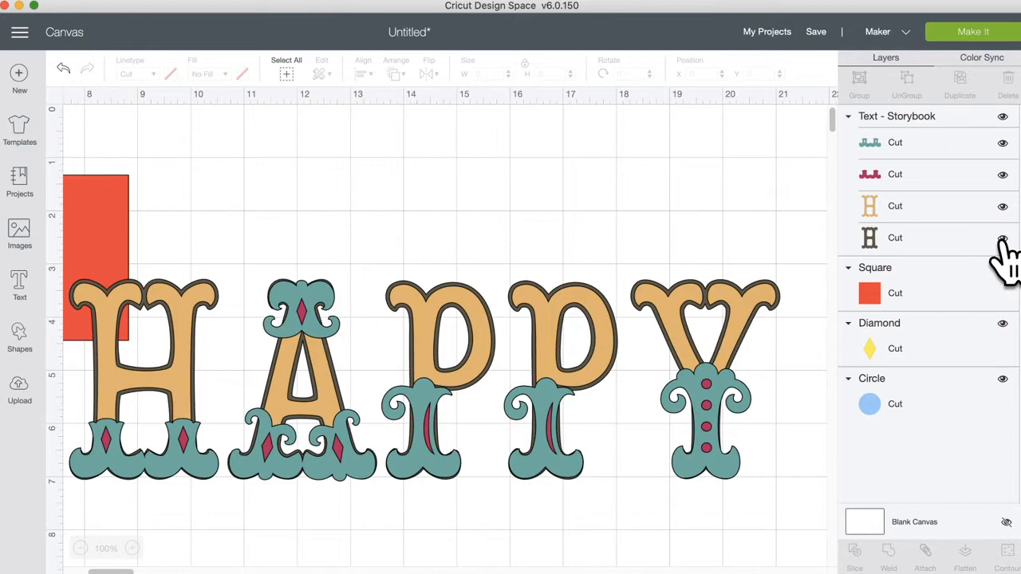
{"action": "left_click", "coordinate": [1003, 143]}
{"action": "left_click", "coordinate": [1003, 174]}
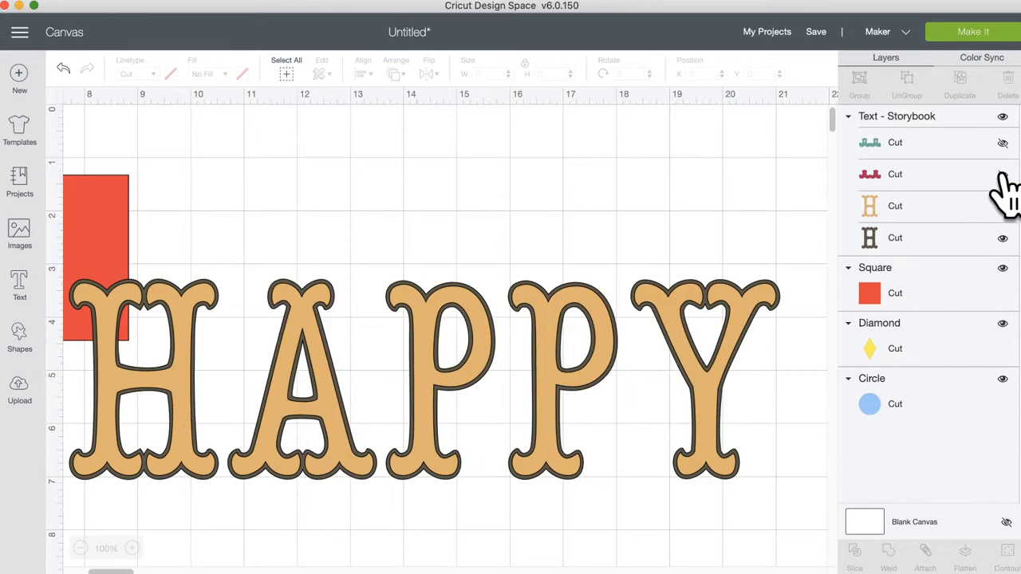
{"action": "left_click", "coordinate": [1002, 175]}
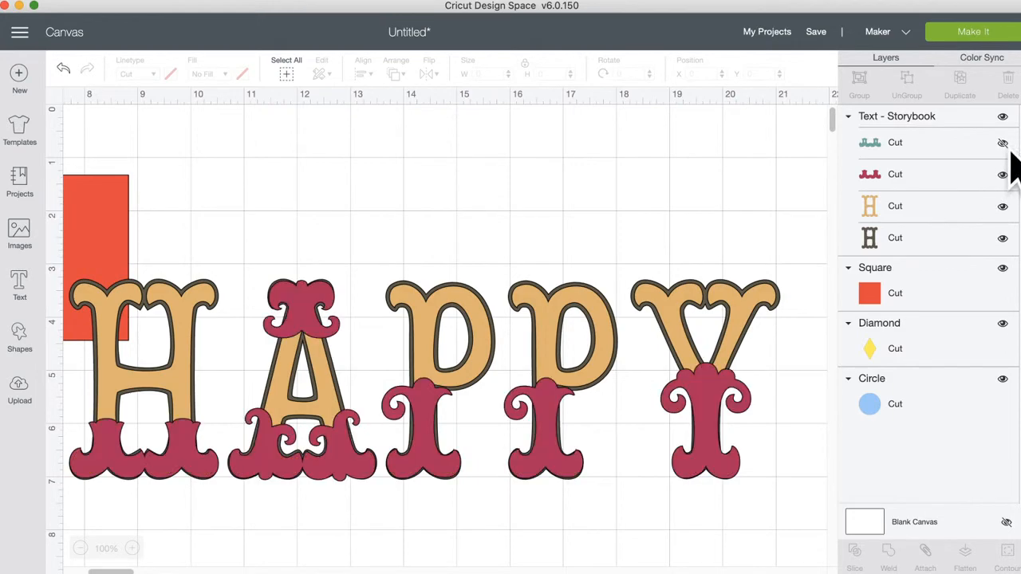
{"action": "left_click", "coordinate": [1003, 143]}
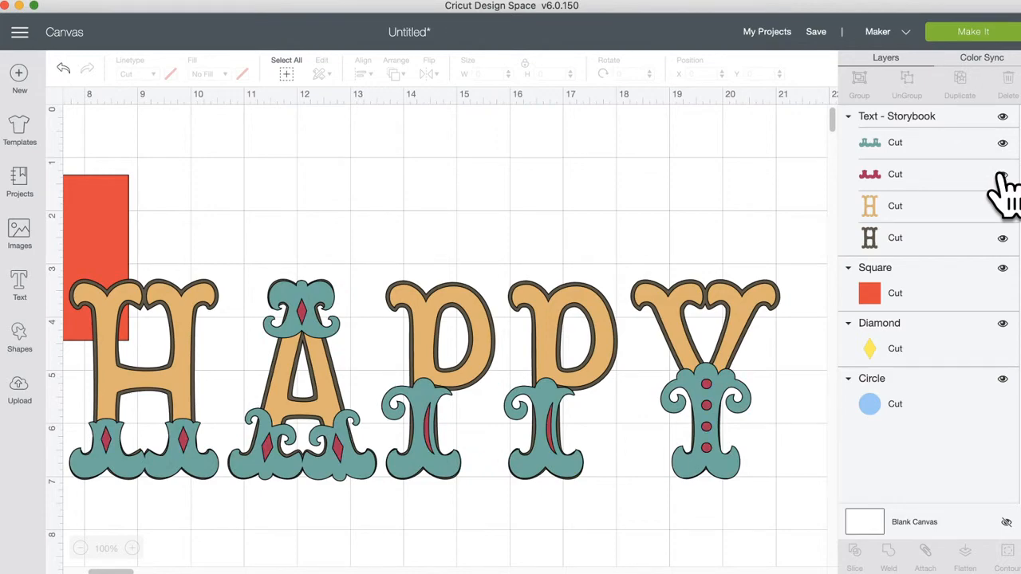
Step: Search the fonts for "folk" and apply Folk Art Festival to the Happy text
{"action": "left_click", "coordinate": [409, 294]}
{"action": "left_click", "coordinate": [99, 110]}
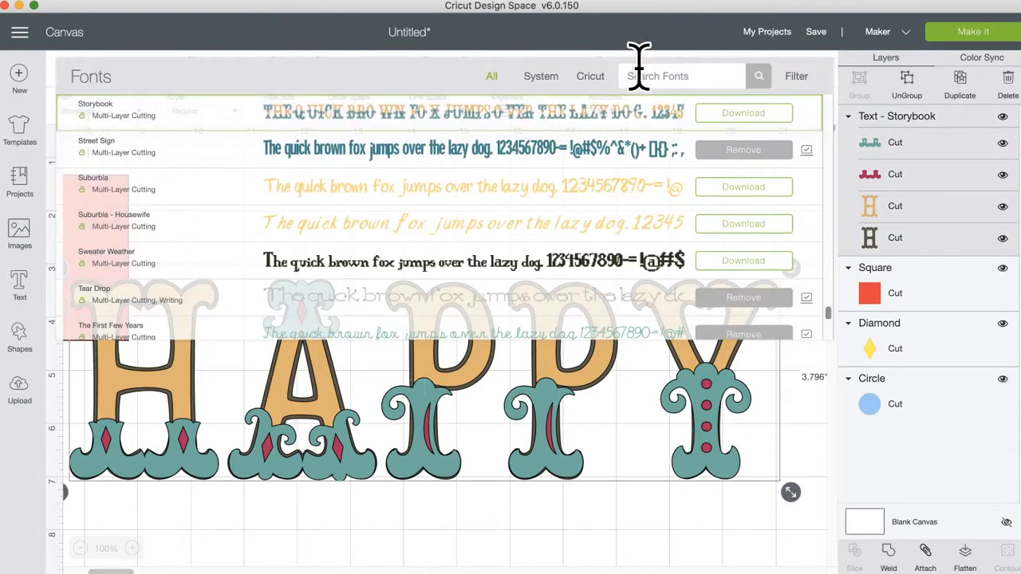
{"action": "type", "text": "folk"}
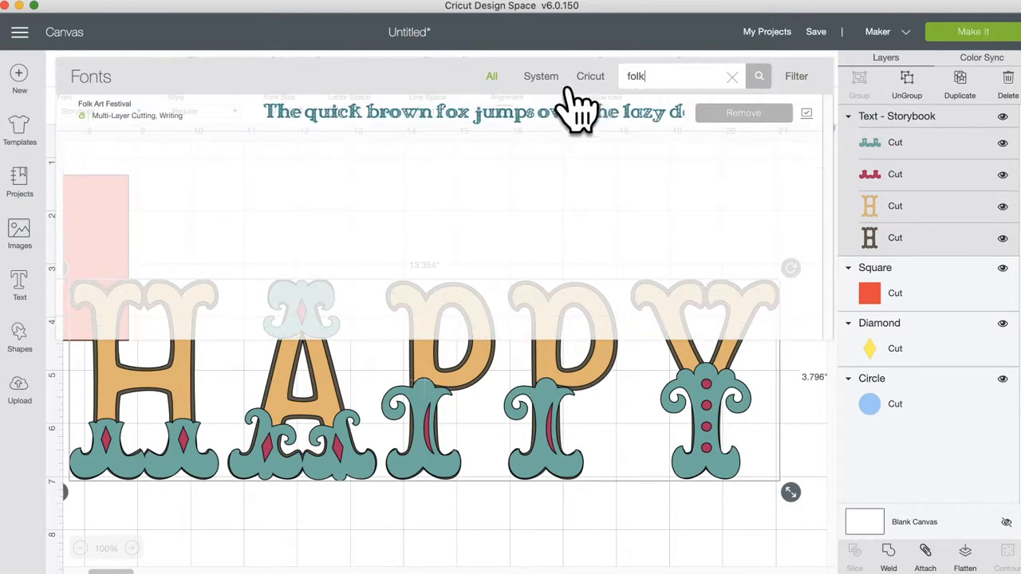
{"action": "left_click", "coordinate": [523, 123]}
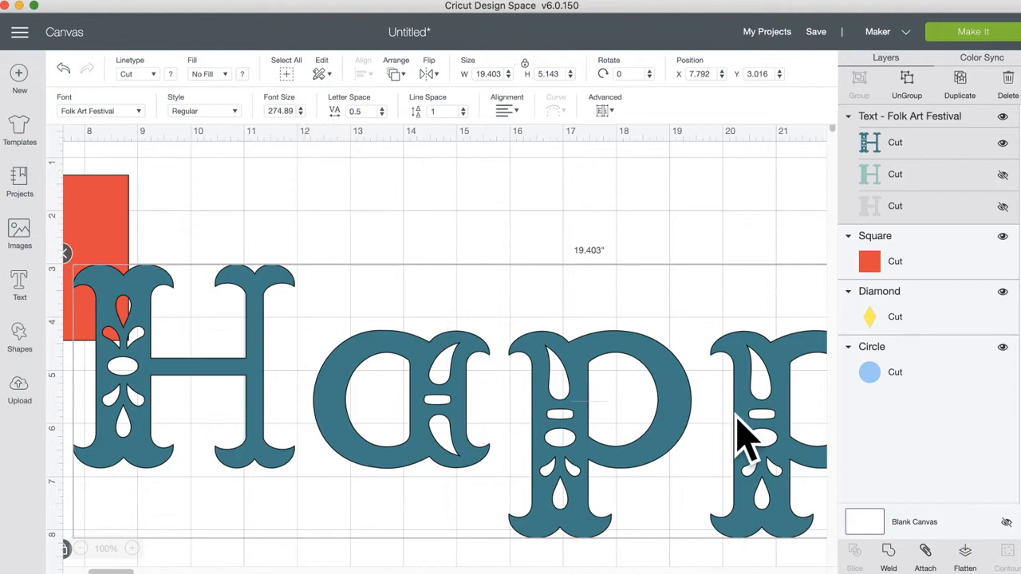
Step: Shrink the Happy text to about 10.847 by 2.875 inches, and show its hidden light teal layer
{"action": "scroll", "coordinate": [729, 434], "scroll_direction": "right", "scroll_amount": 5}
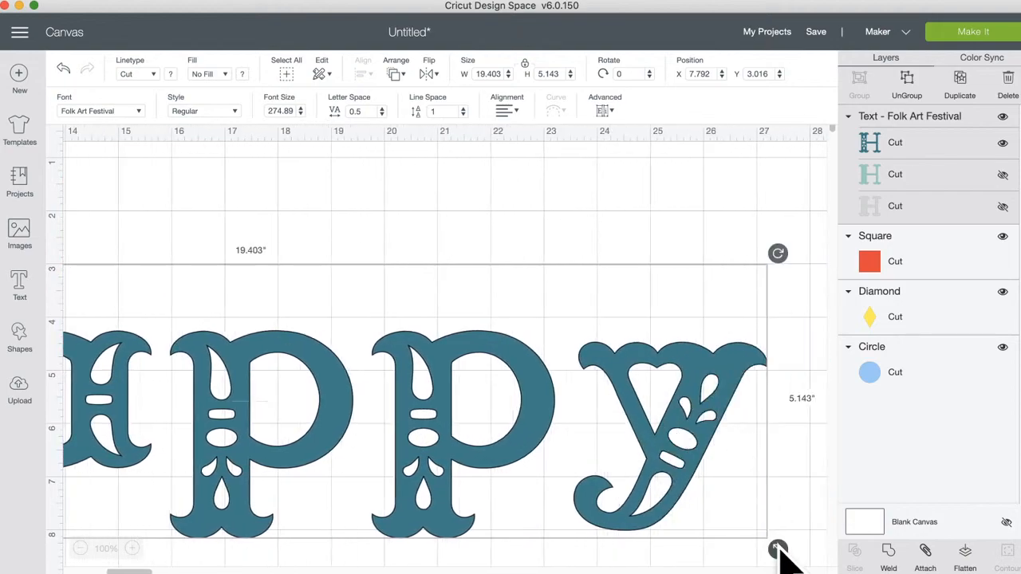
{"action": "left_click_drag", "start_coordinate": [777, 549], "coordinate": [647, 338]}
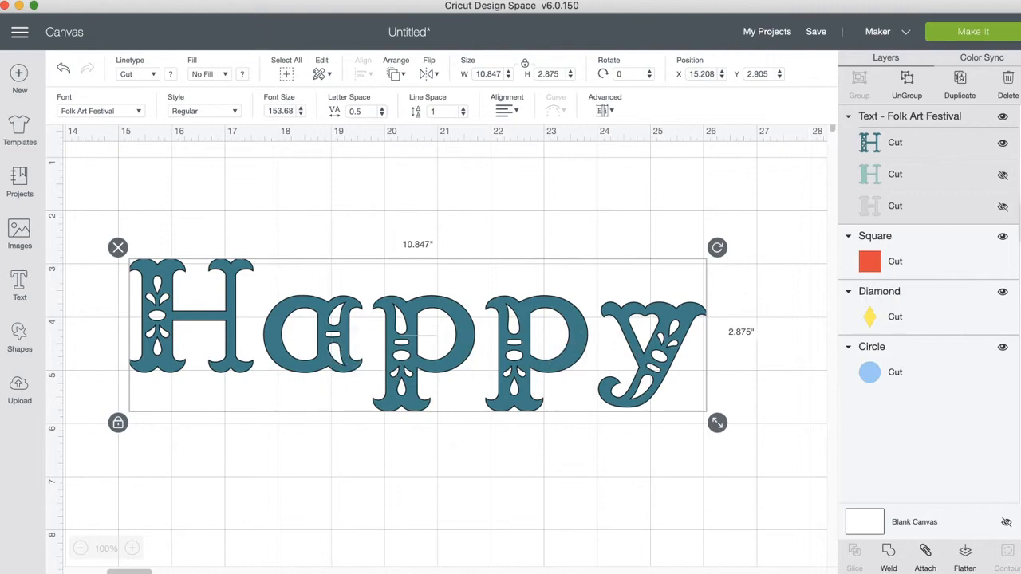
{"action": "mouse_move", "coordinate": [563, 326]}
{"action": "left_mouse_down"}
{"action": "mouse_move", "coordinate": [554, 326]}
{"action": "mouse_move", "coordinate": [566, 327]}
{"action": "left_mouse_up"}
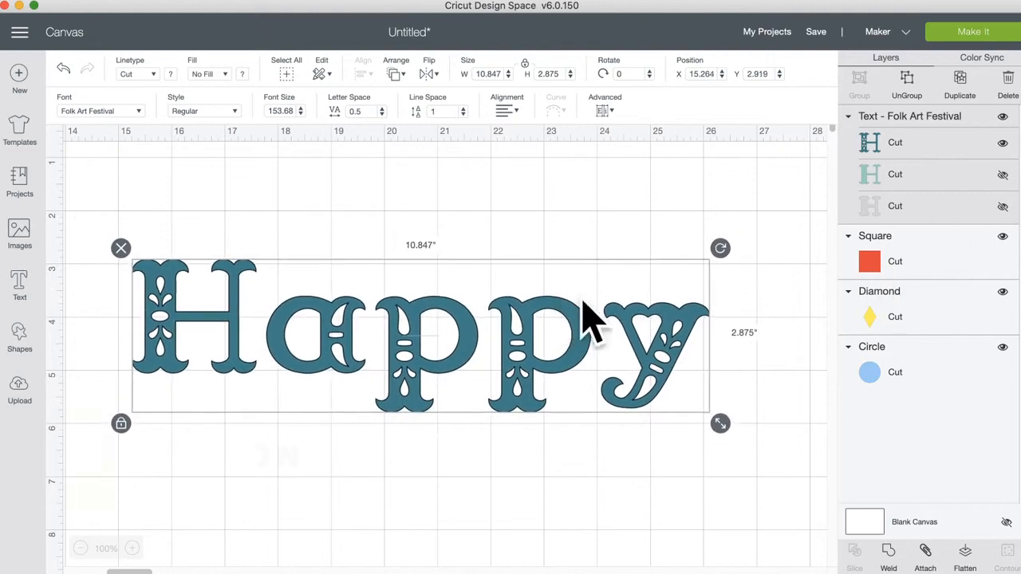
{"action": "left_click", "coordinate": [1003, 174]}
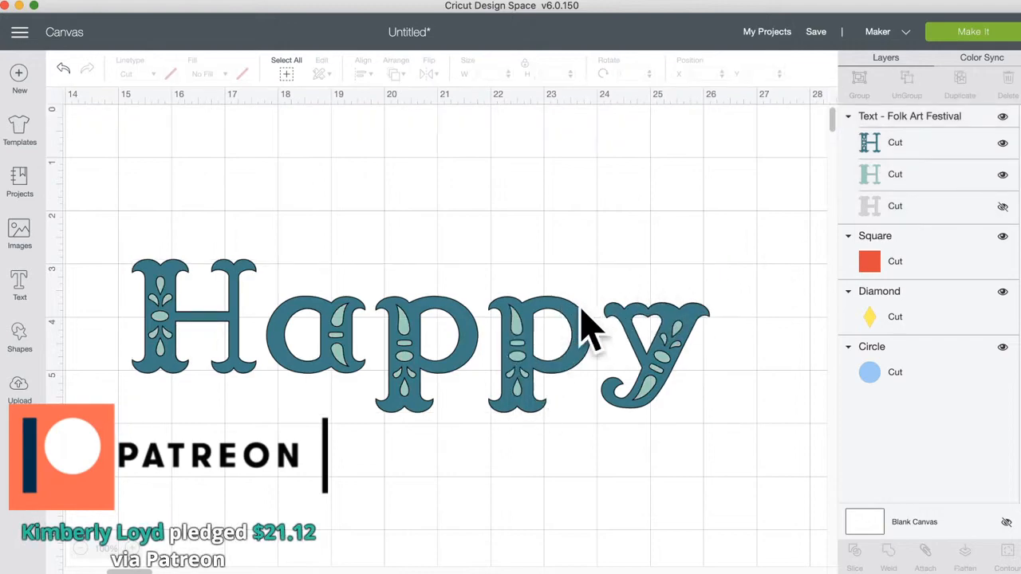
Step: Show the text's hidden light gray outline layer, try pale yellow and black as the blank canvas colour, and set it to purple
{"action": "left_click", "coordinate": [1002, 207]}
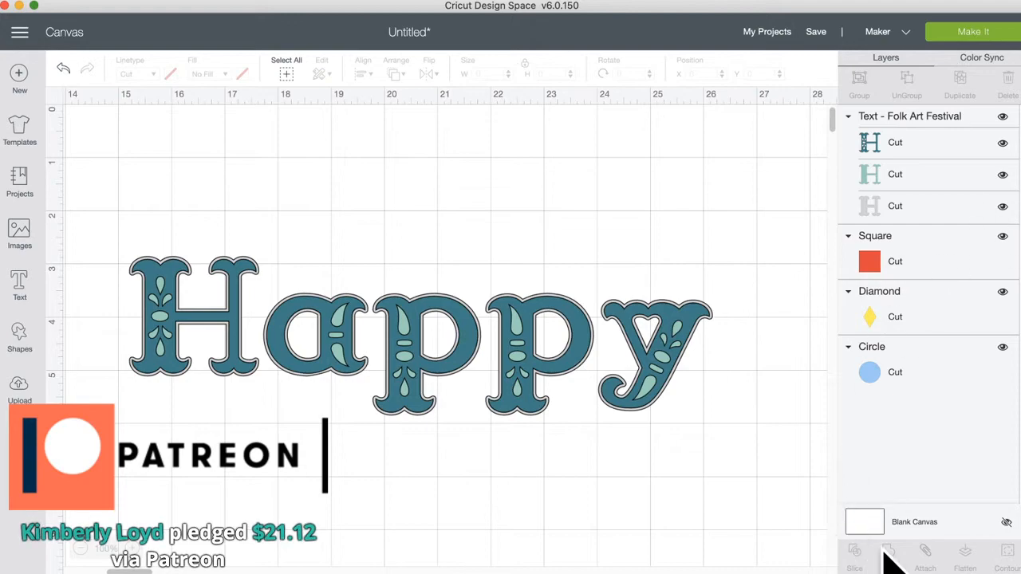
{"action": "left_click", "coordinate": [869, 523]}
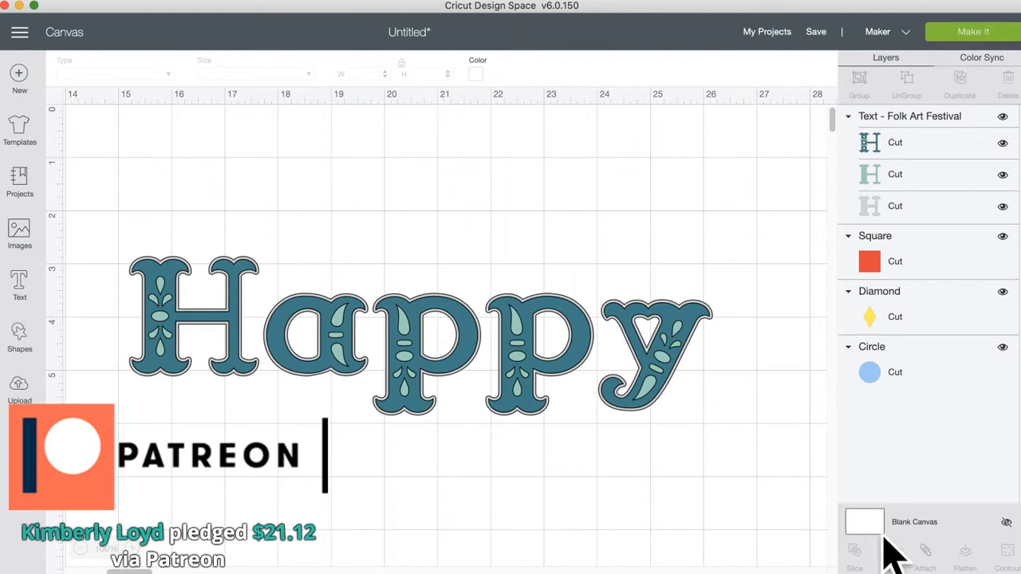
{"action": "left_click", "coordinate": [476, 75]}
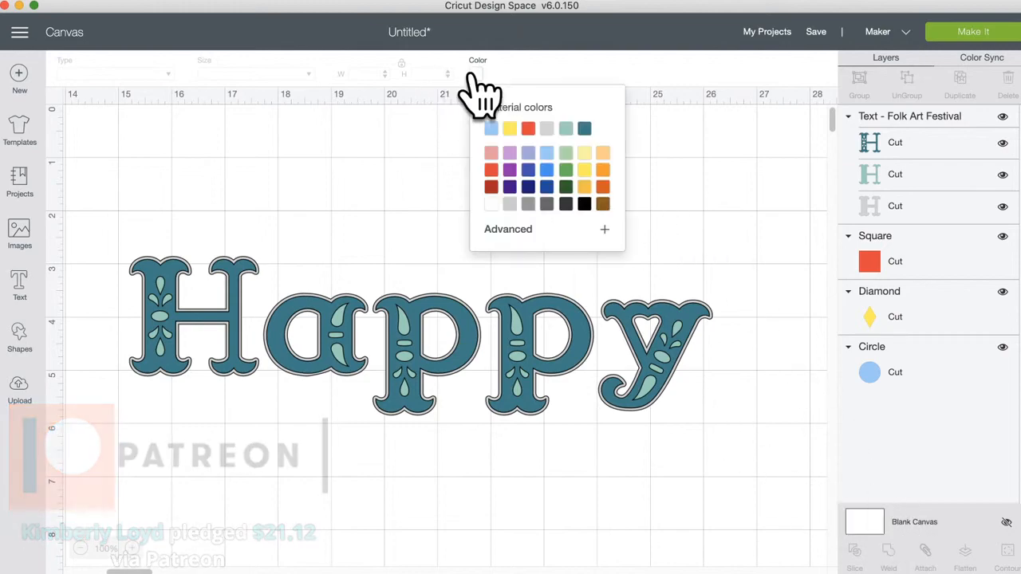
{"action": "left_click", "coordinate": [585, 153]}
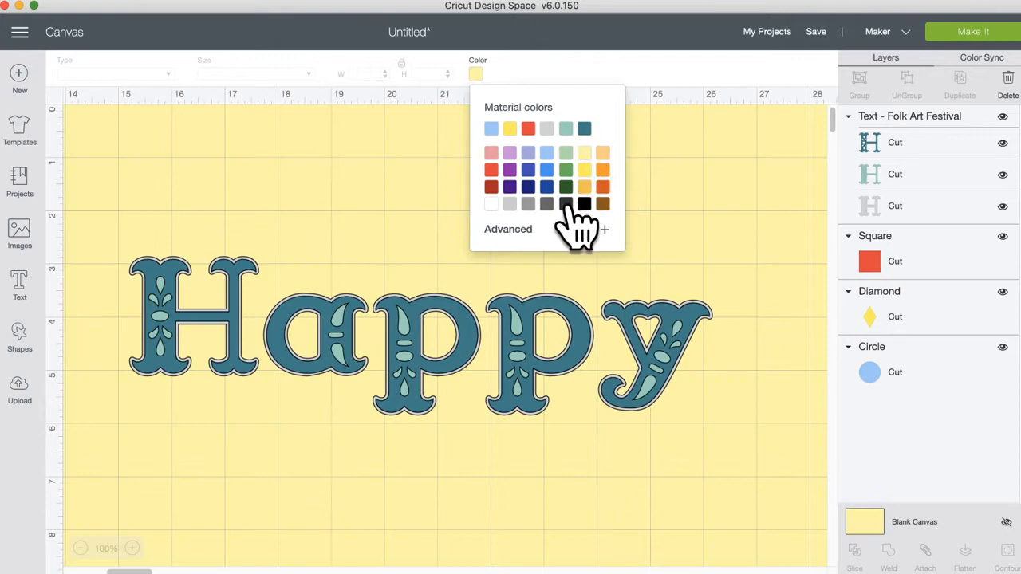
{"action": "left_click", "coordinate": [584, 205]}
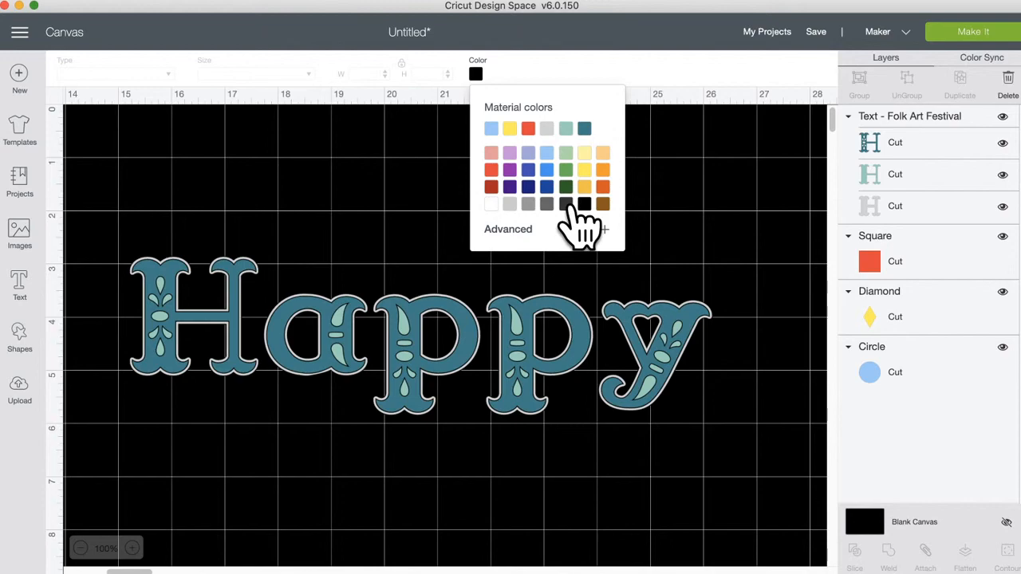
{"action": "left_click", "coordinate": [509, 170]}
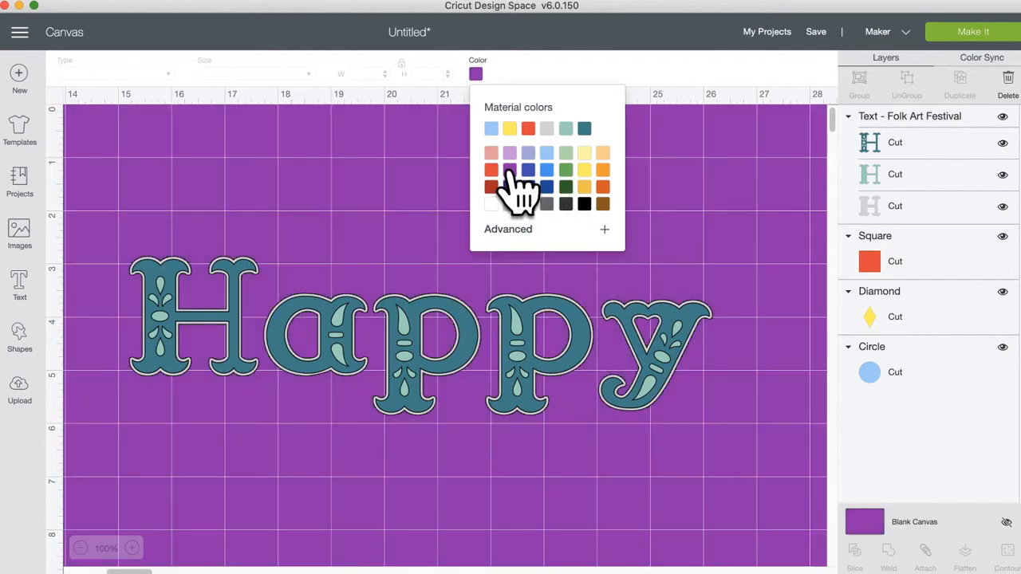
{"action": "left_click", "coordinate": [365, 231]}
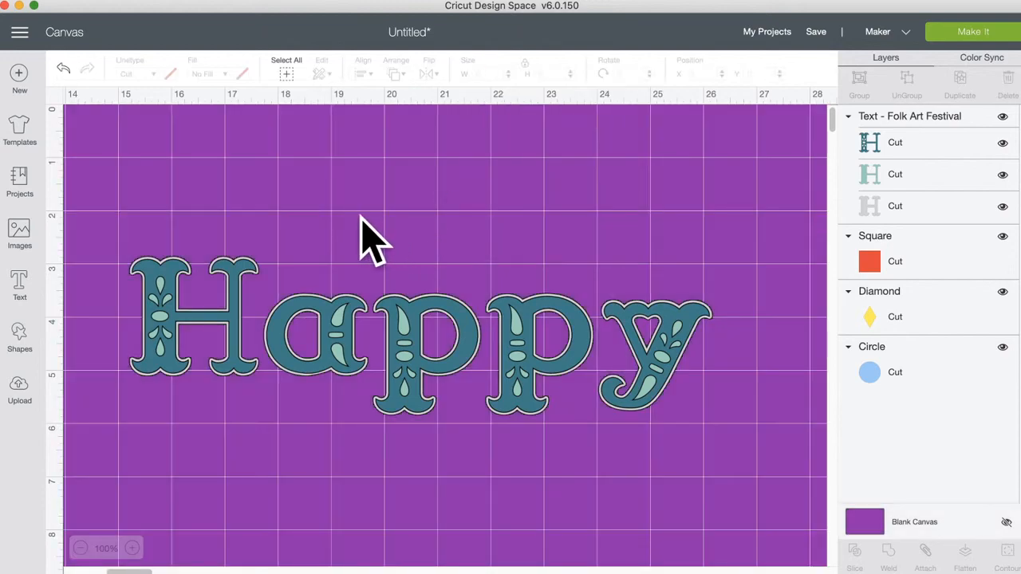
Step: Turn off the canvas gridlines, move the Happy text to about X 14.754, Y 2.254, and enlarge it to about 15.546 by 4.232 inches
{"action": "left_click", "coordinate": [55, 95]}
{"action": "left_click", "coordinate": [55, 96]}
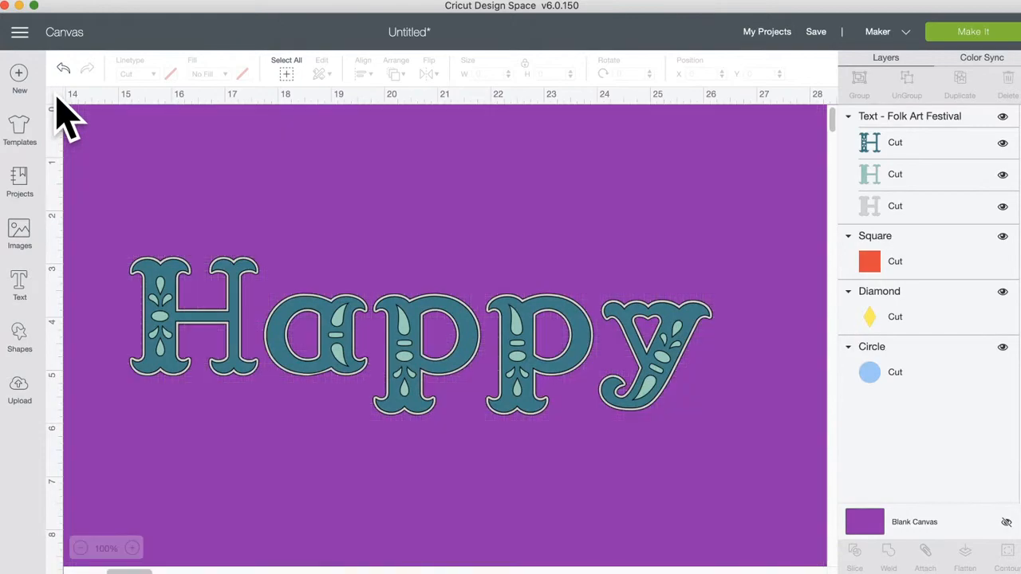
{"action": "left_click_drag", "start_coordinate": [513, 338], "coordinate": [488, 305]}
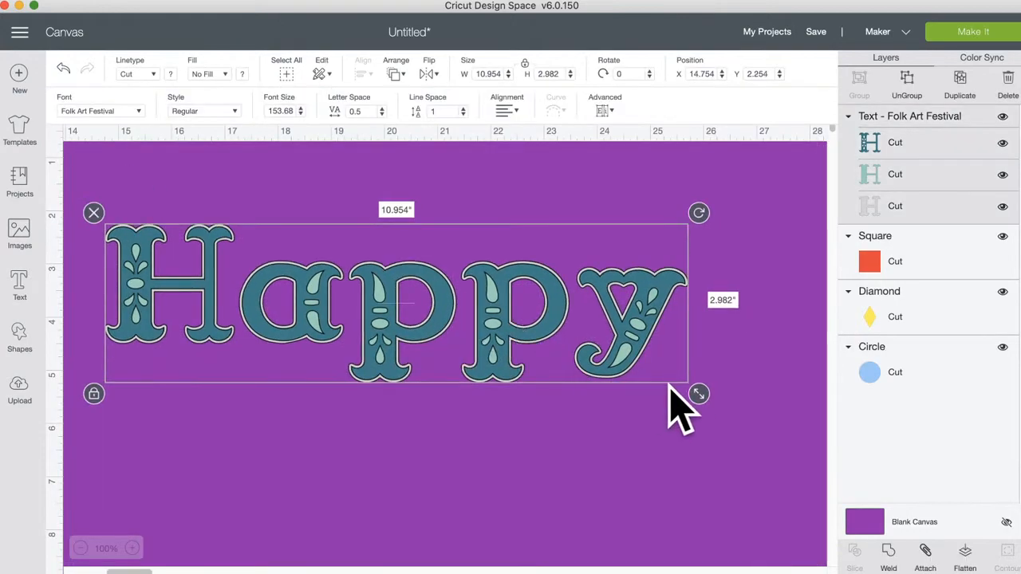
{"action": "left_click_drag", "start_coordinate": [689, 387], "coordinate": [787, 453]}
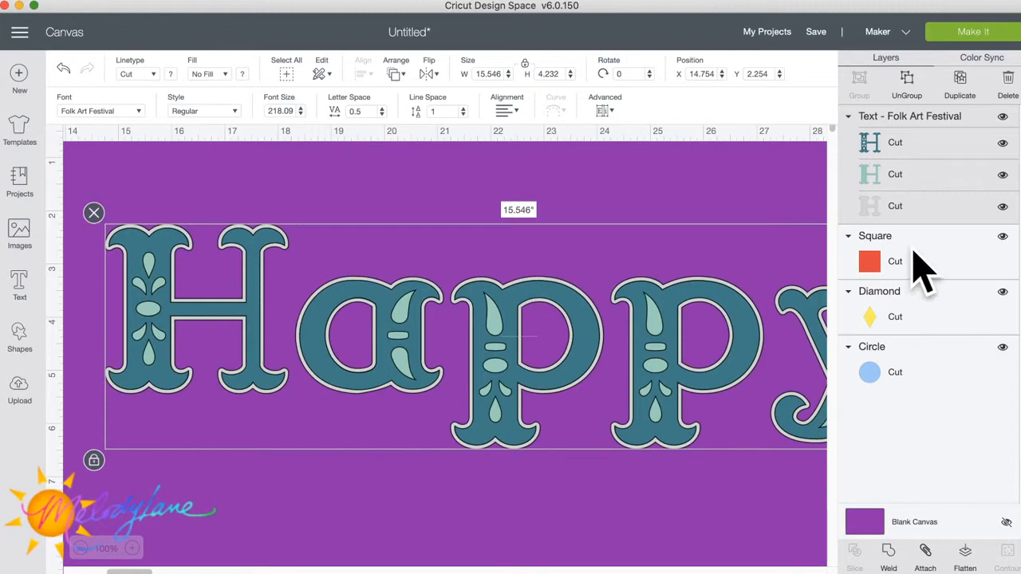
Step: Turn the text's light teal and gray layers off and back on, and leave the light teal layer hidden
{"action": "left_click", "coordinate": [1002, 175]}
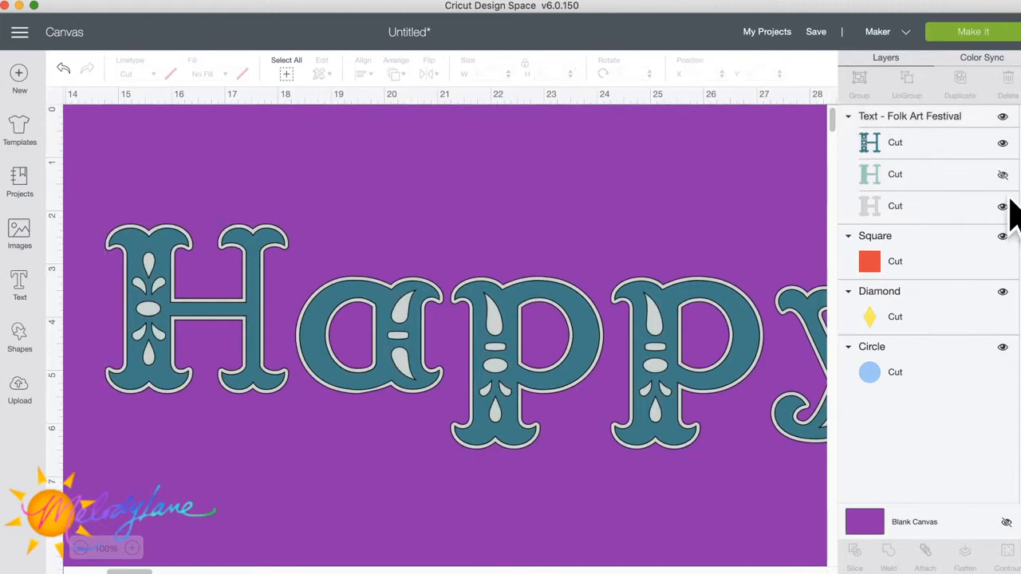
{"action": "left_click", "coordinate": [1002, 207]}
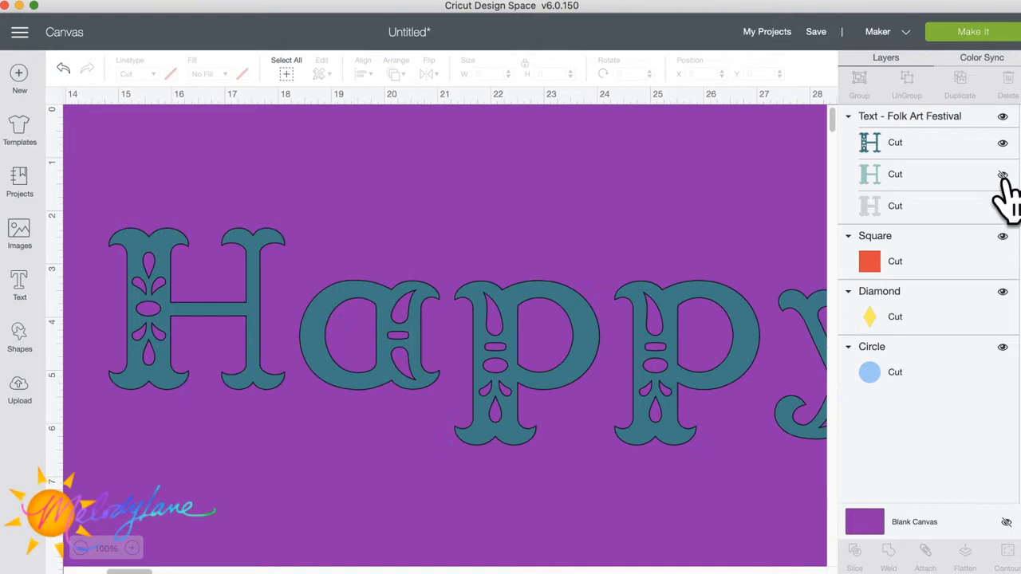
{"action": "left_click", "coordinate": [1002, 175]}
{"action": "left_click", "coordinate": [1002, 207]}
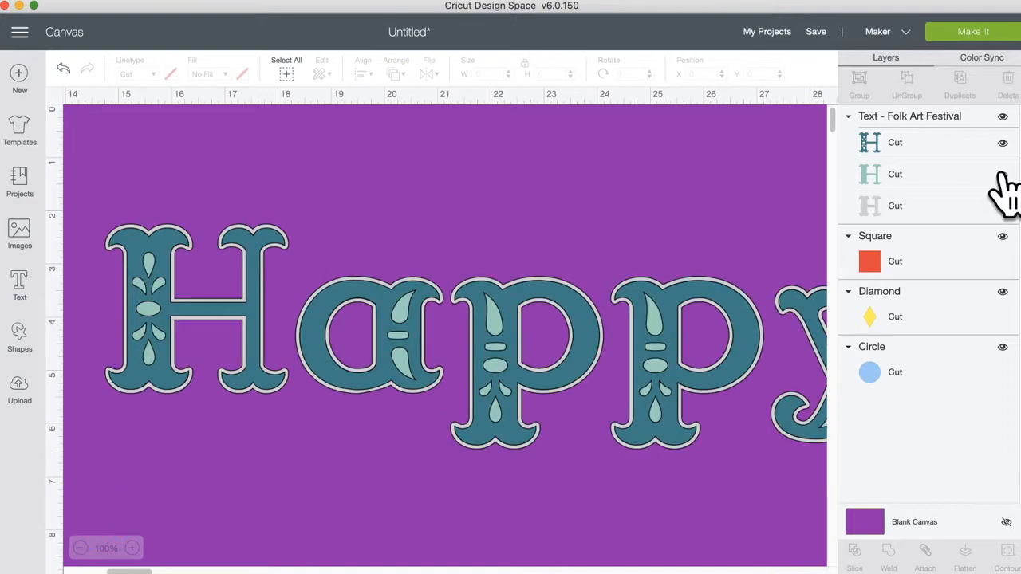
{"action": "left_click", "coordinate": [1002, 174]}
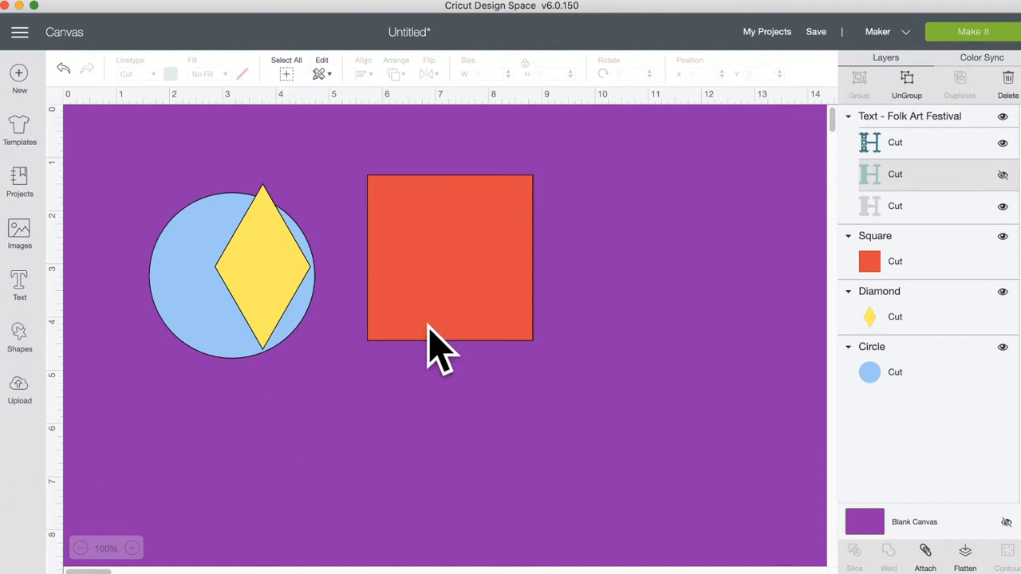
Step: Move the enlarged Happy text to about X 13.768, Y 2.282
{"action": "left_click", "coordinate": [411, 287]}
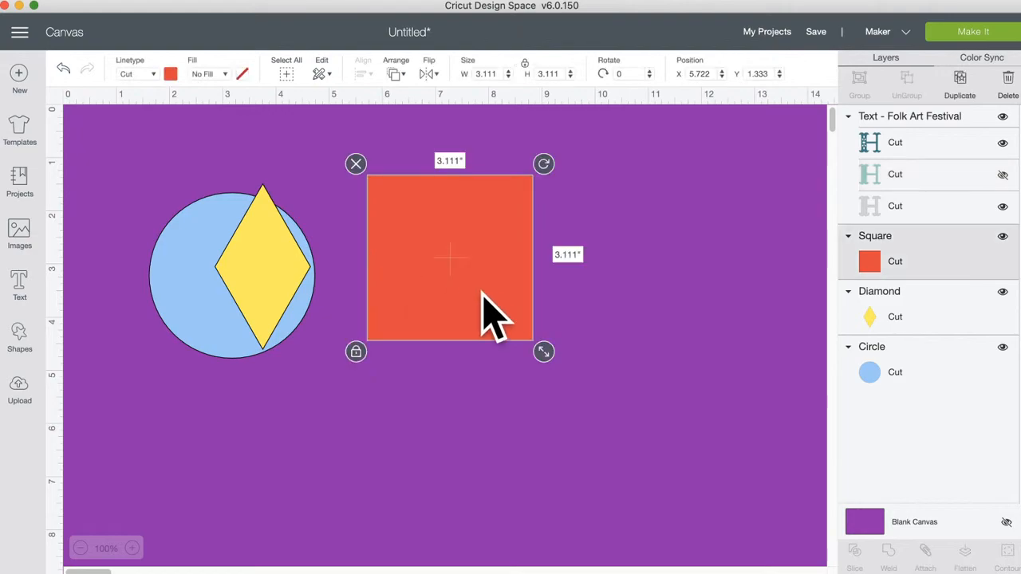
{"action": "scroll", "coordinate": [506, 312], "scroll_direction": "right", "scroll_amount": 10}
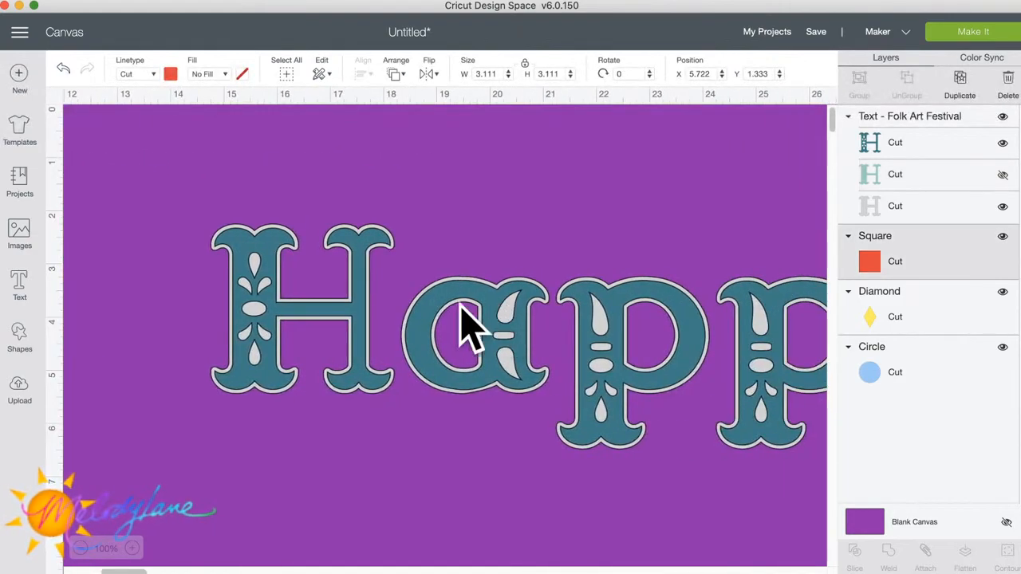
{"action": "left_click_drag", "start_coordinate": [362, 308], "coordinate": [312, 305]}
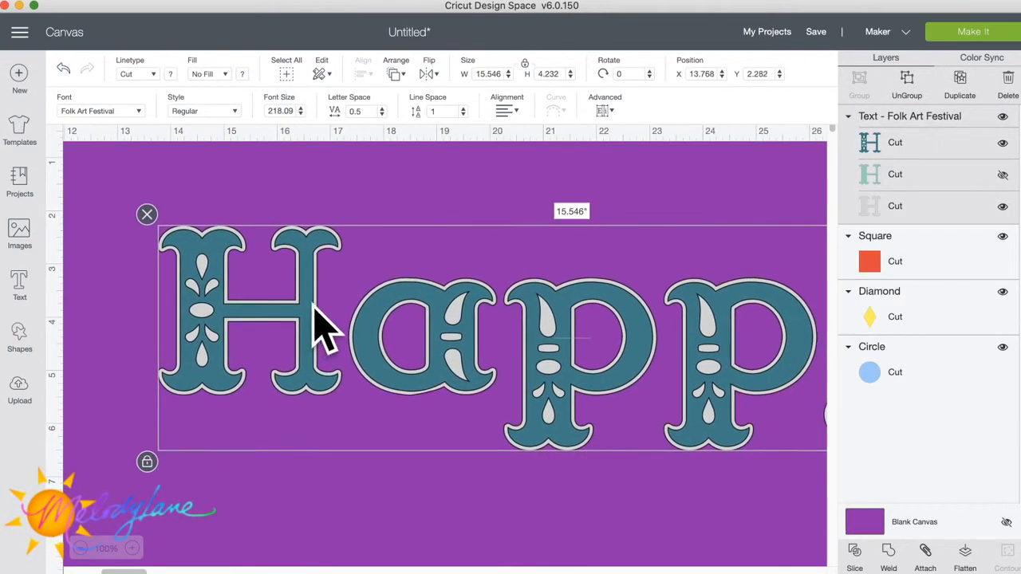
{"action": "scroll", "coordinate": [717, 291], "scroll_direction": "down", "scroll_amount": 1}
{"action": "scroll", "coordinate": [627, 300], "scroll_direction": "up", "scroll_amount": 1}
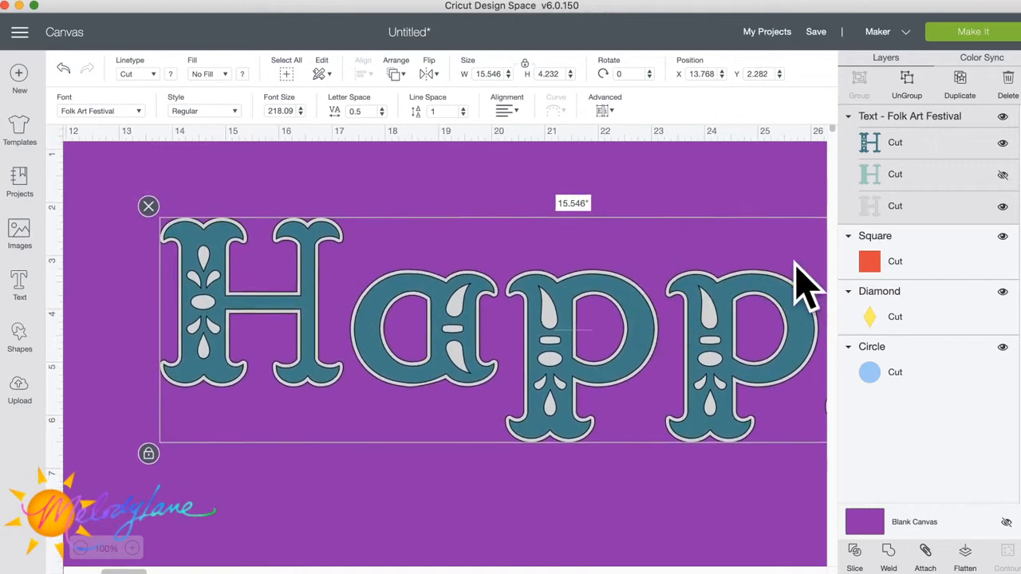
Step: Change the text's dark teal layer to the Draw linetype, and nudge the text to realign its layers
{"action": "left_click", "coordinate": [899, 144]}
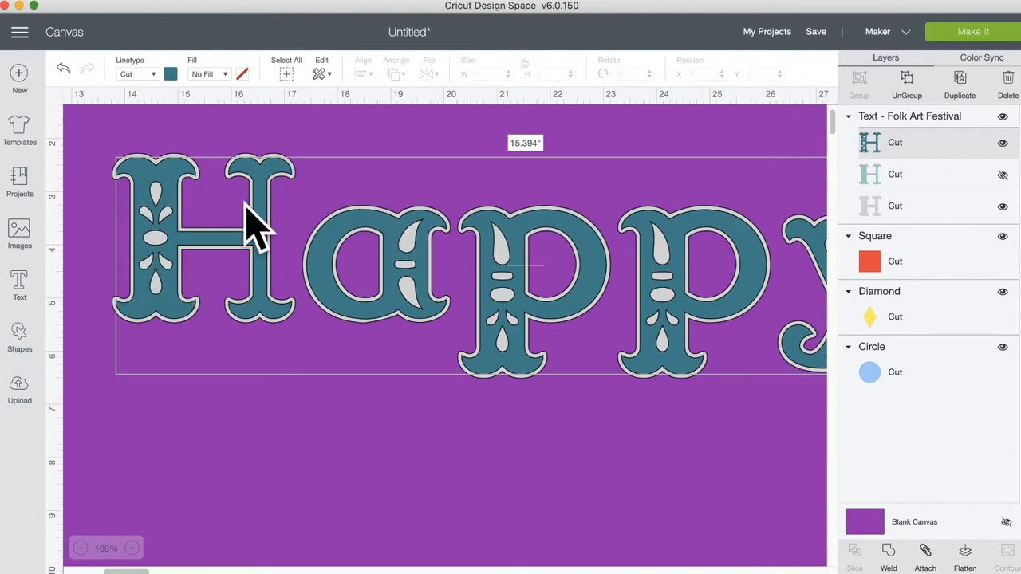
{"action": "left_click", "coordinate": [151, 73]}
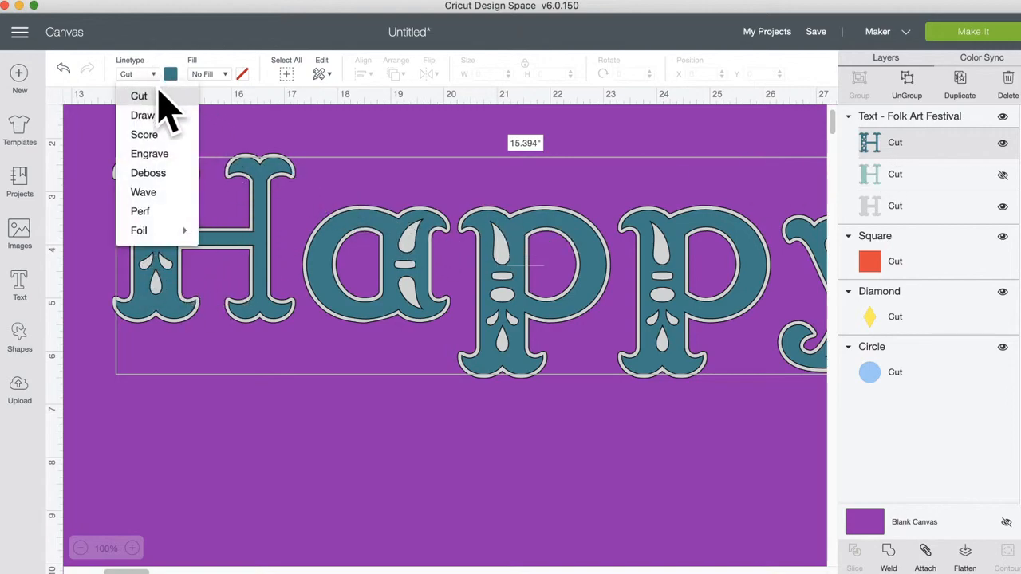
{"action": "left_click", "coordinate": [144, 115]}
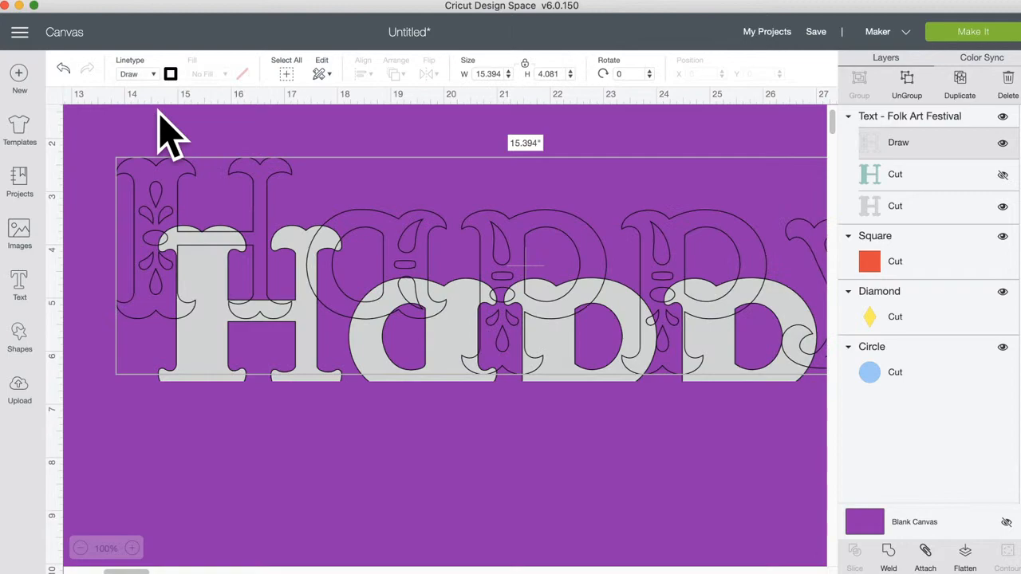
{"action": "left_click", "coordinate": [250, 472]}
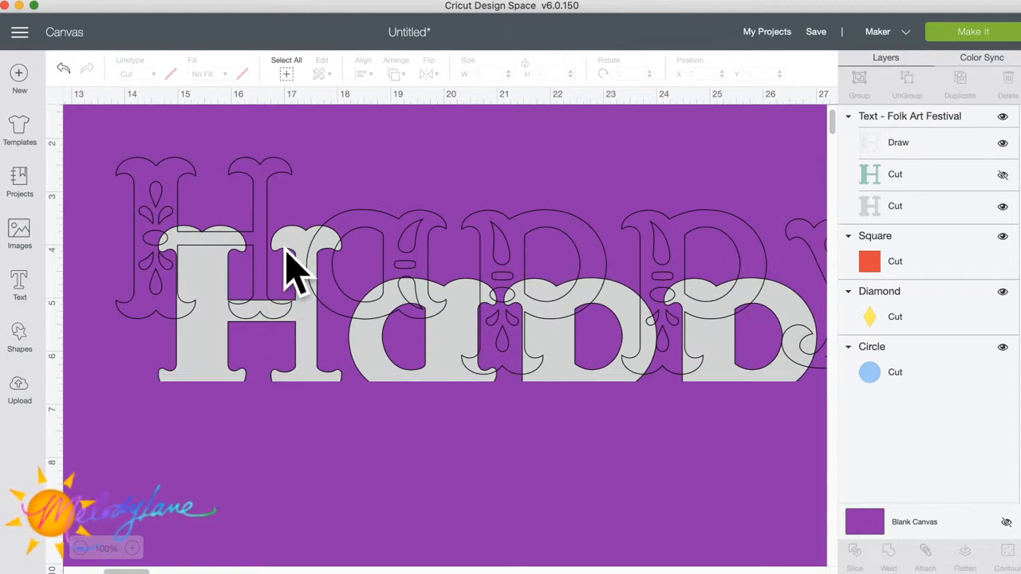
{"action": "left_click_drag", "start_coordinate": [295, 263], "coordinate": [245, 254]}
{"action": "left_click", "coordinate": [304, 492]}
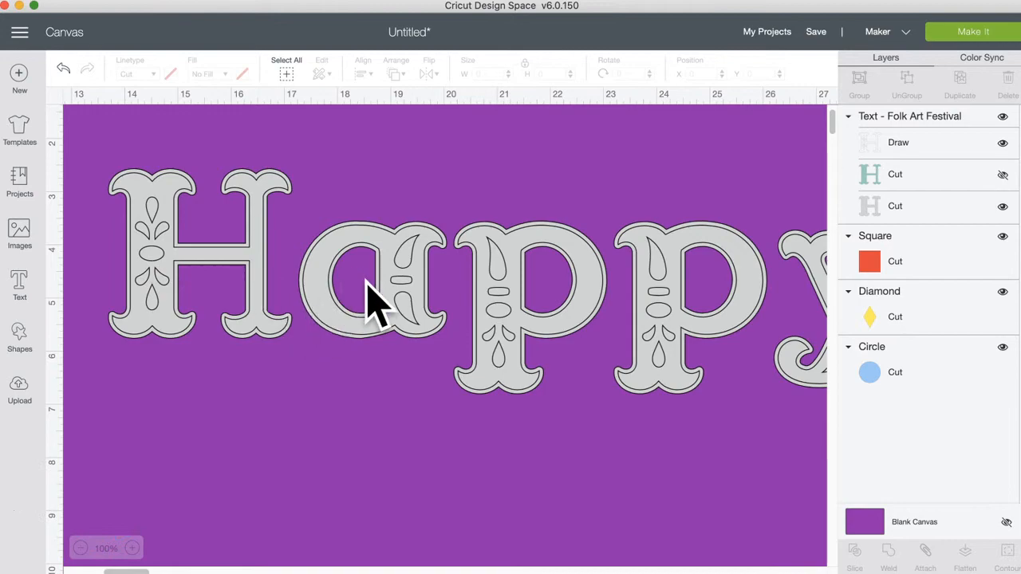
Step: Recolour the text's gray base layer white, and move the text to about X 13.587, Y 2.851 to realign its layers
{"action": "left_click", "coordinate": [896, 206]}
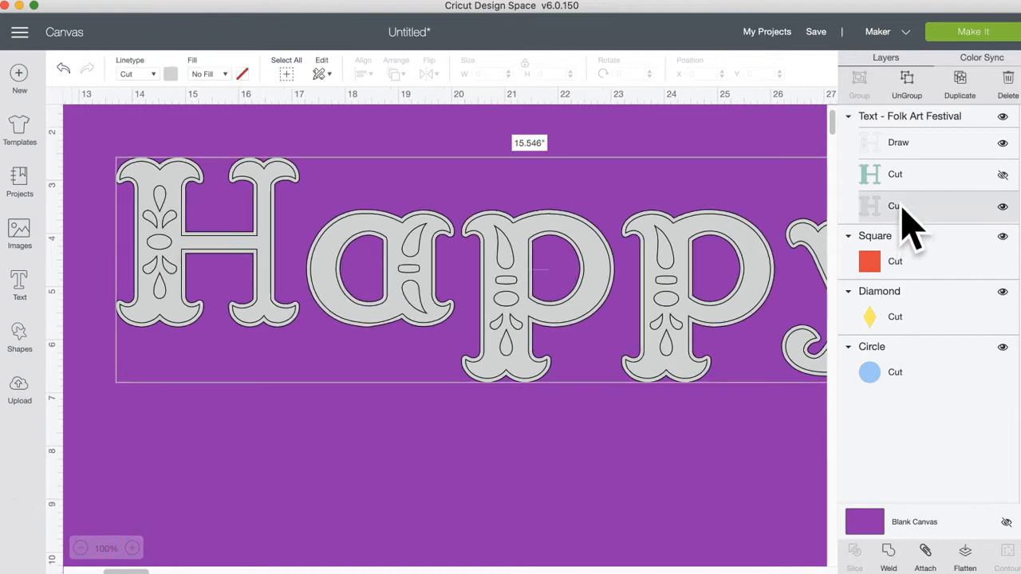
{"action": "left_click", "coordinate": [171, 74]}
{"action": "left_click", "coordinate": [185, 216]}
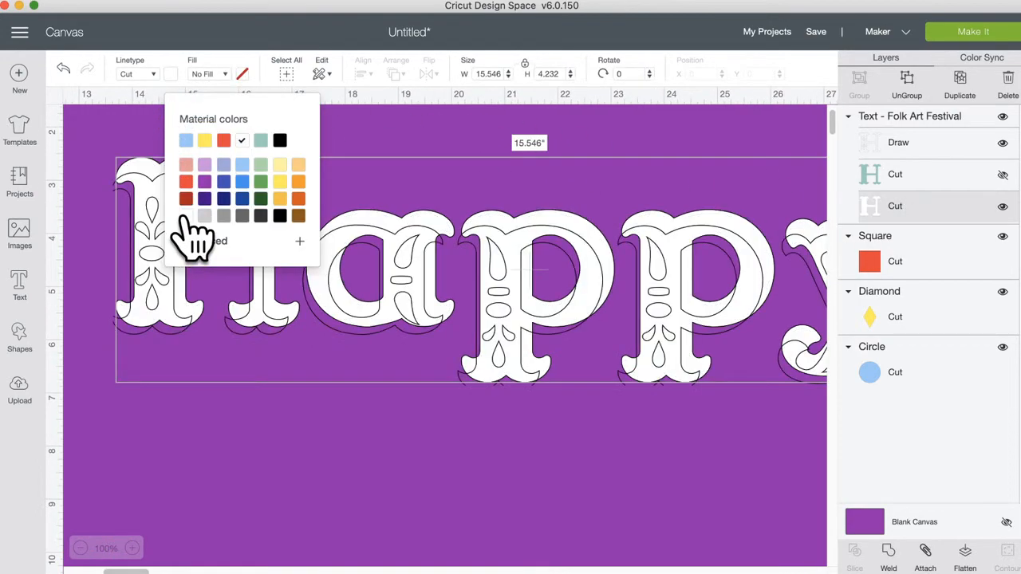
{"action": "left_click", "coordinate": [239, 423]}
{"action": "left_click", "coordinate": [399, 268]}
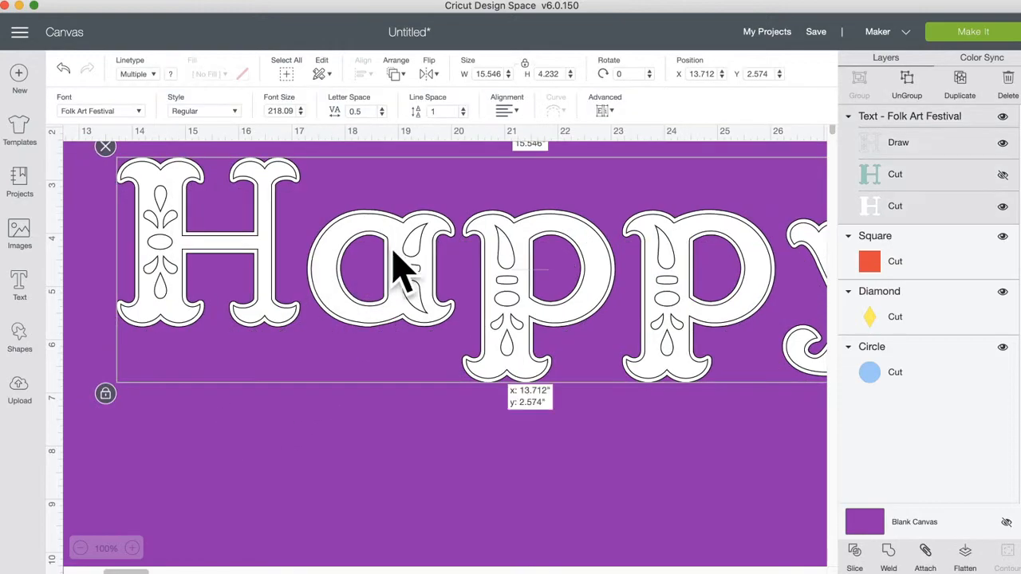
{"action": "left_click_drag", "start_coordinate": [399, 268], "coordinate": [392, 284]}
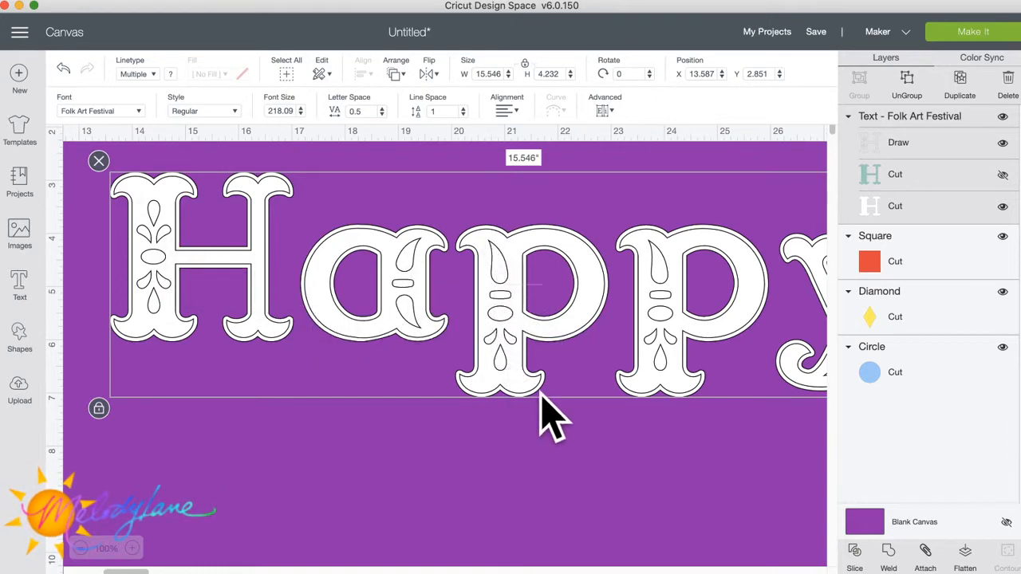
{"action": "scroll", "coordinate": [636, 345], "scroll_direction": "right", "scroll_amount": 5}
{"action": "scroll", "coordinate": [588, 337], "scroll_direction": "left", "scroll_amount": 5}
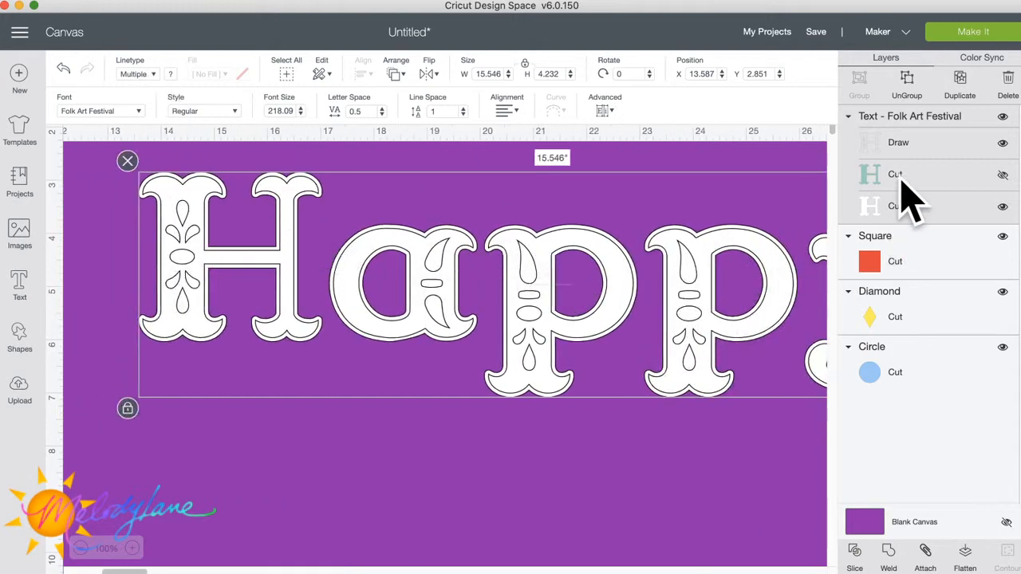
Step: Set the Draw layer's pen to GG - Glitter Gel (0.8mm) in Pink, and nudge the text to about X 13.546, Y 3.31
{"action": "left_click", "coordinate": [887, 154]}
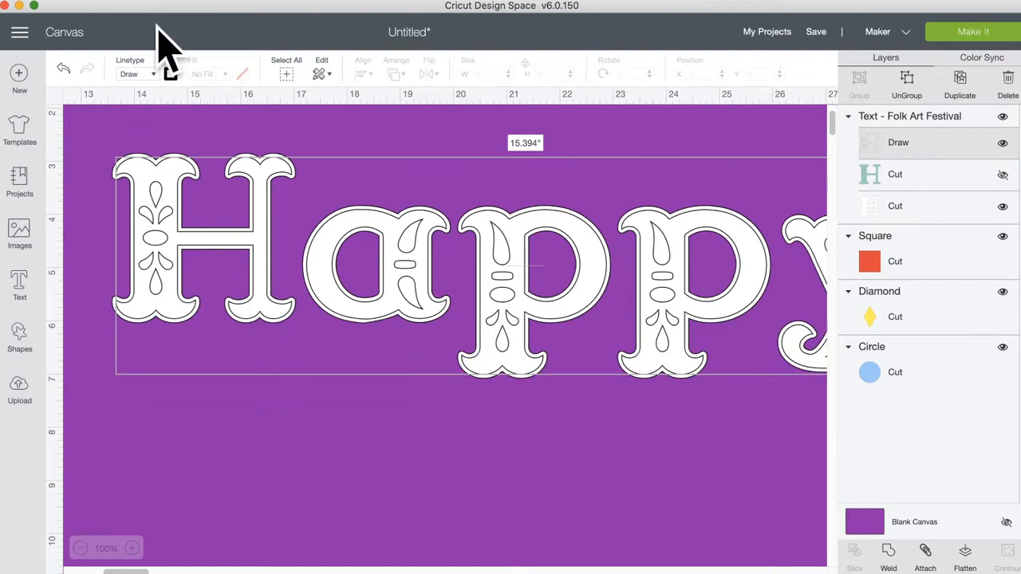
{"action": "left_click", "coordinate": [171, 75]}
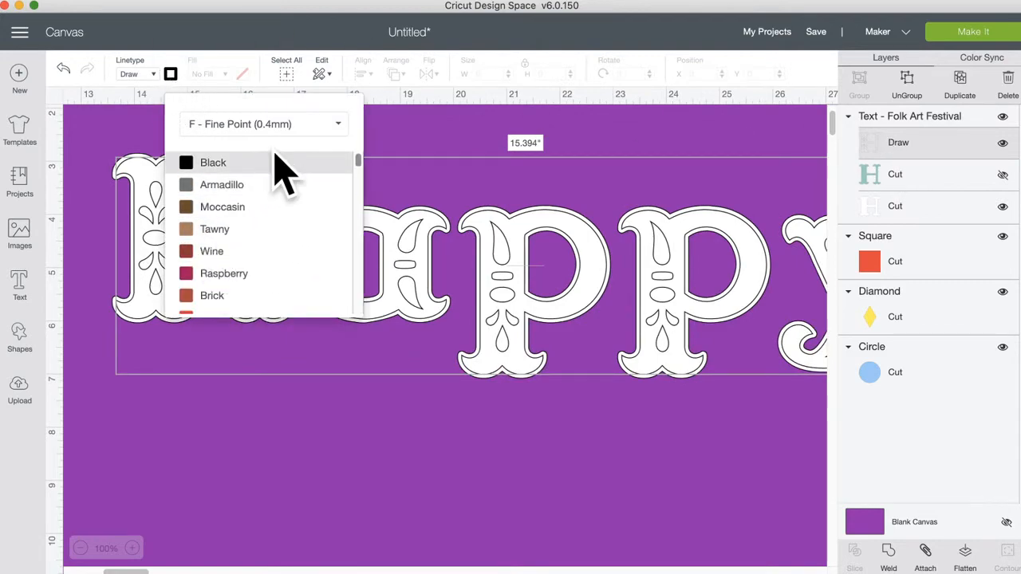
{"action": "left_click", "coordinate": [287, 125]}
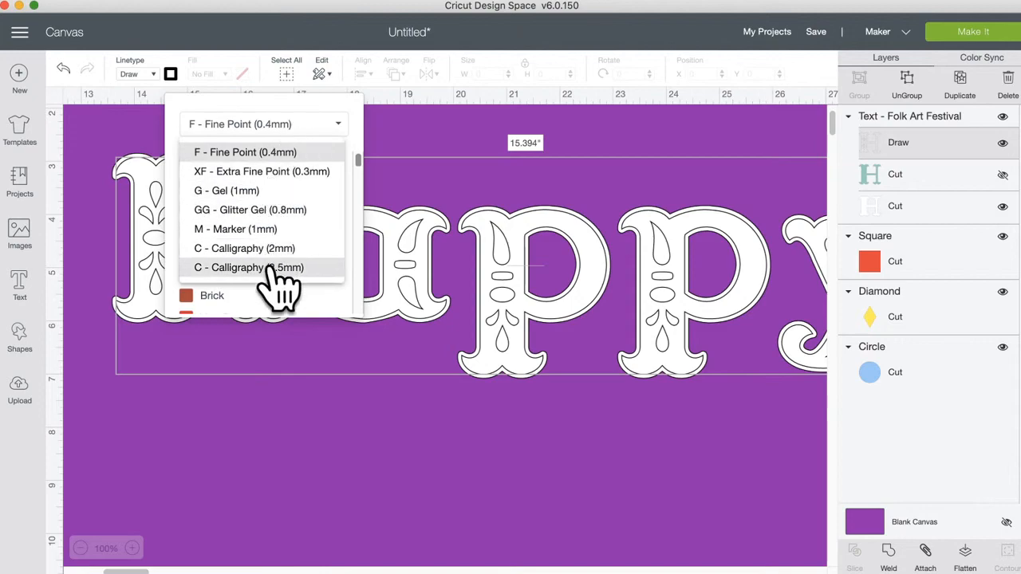
{"action": "left_click", "coordinate": [281, 211]}
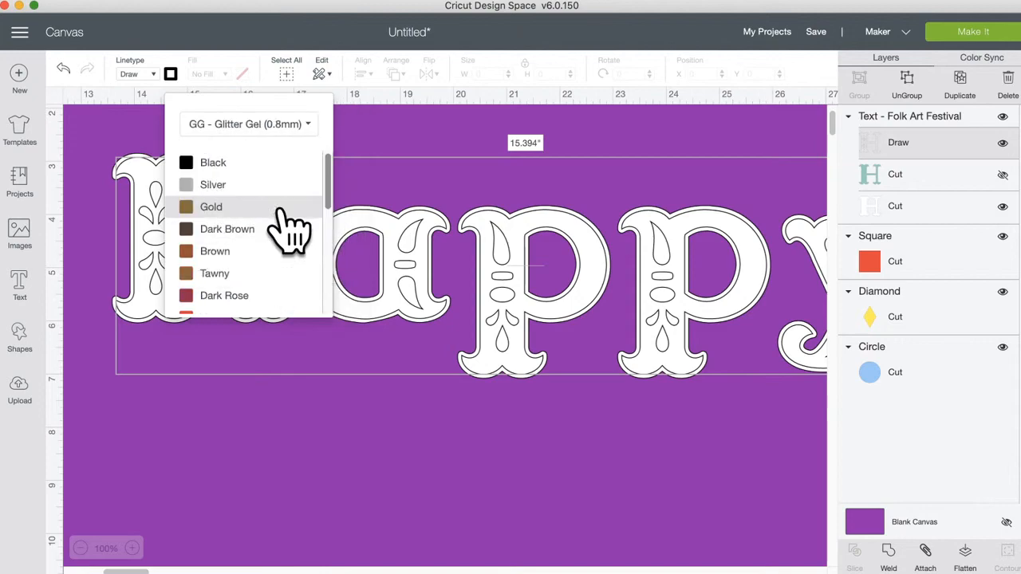
{"action": "scroll", "coordinate": [272, 272], "scroll_direction": "down", "scroll_amount": 3}
{"action": "scroll", "coordinate": [278, 288], "scroll_direction": "up", "scroll_amount": 2}
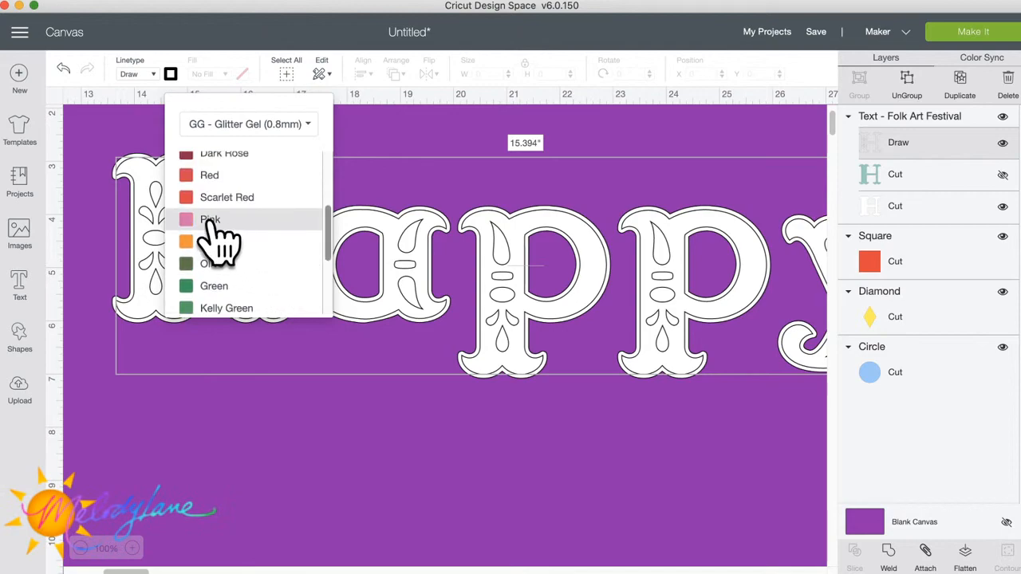
{"action": "left_click", "coordinate": [220, 239]}
{"action": "left_click", "coordinate": [252, 440]}
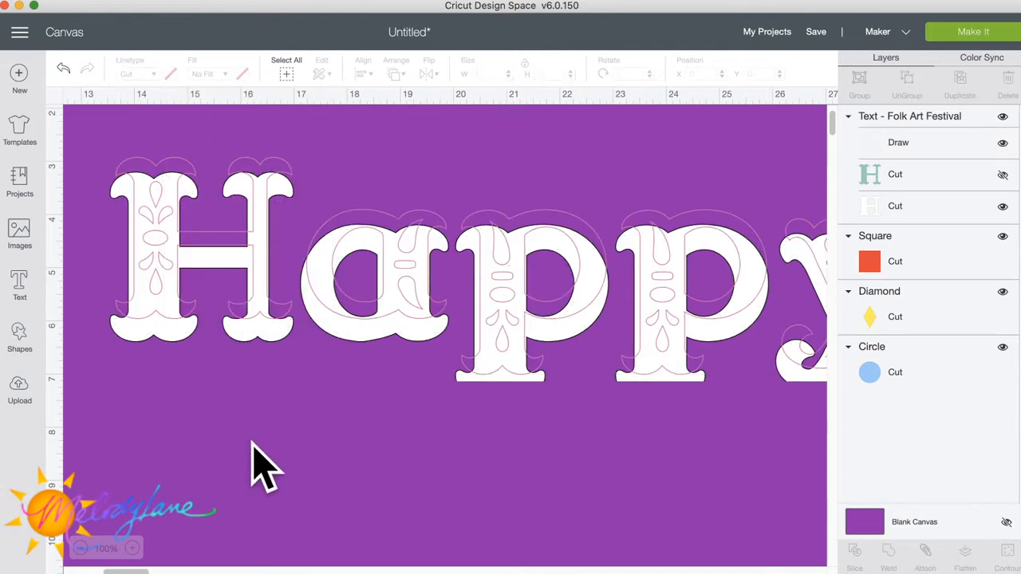
{"action": "left_click", "coordinate": [234, 250]}
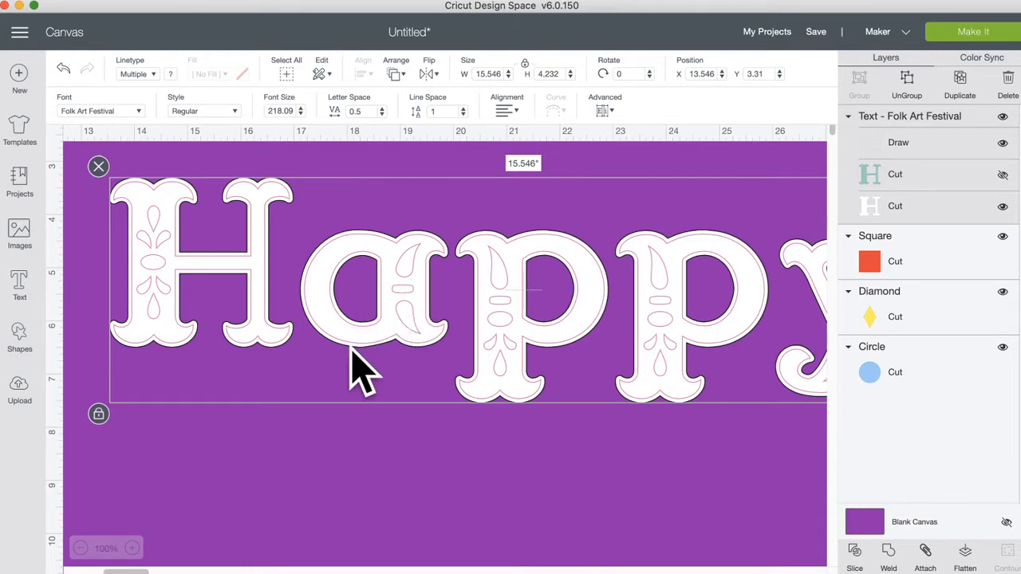
Step: Move the Happy text to about X 12.824, Y 3.699 and weld its layers together
{"action": "scroll", "coordinate": [346, 359], "scroll_direction": "left", "scroll_amount": 1}
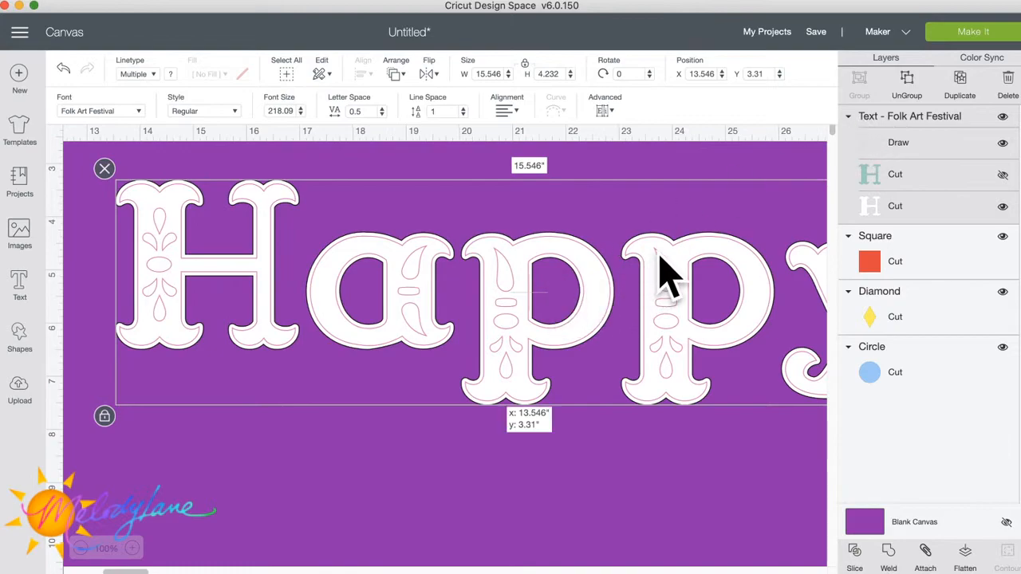
{"action": "left_click_drag", "start_coordinate": [659, 253], "coordinate": [621, 274]}
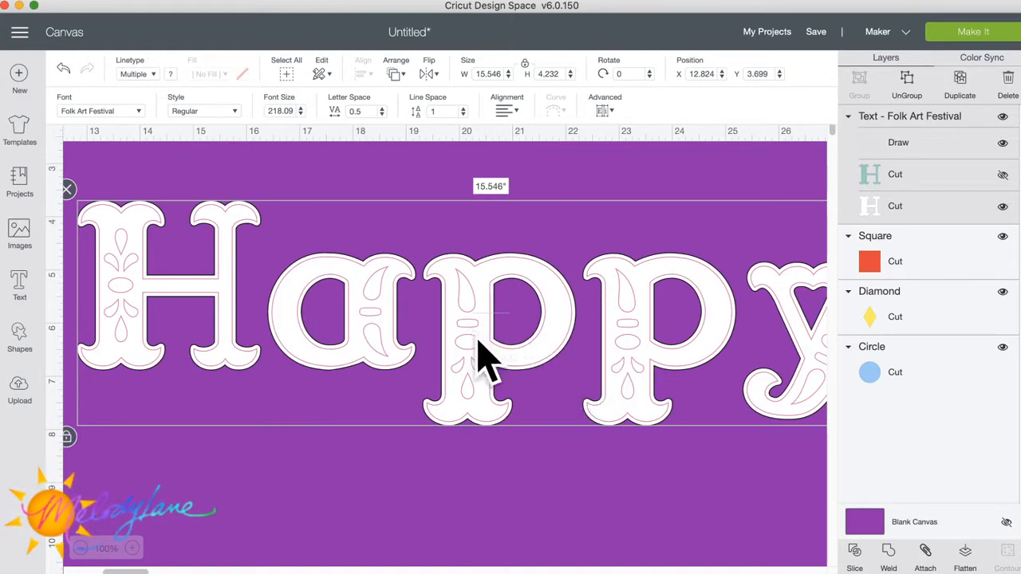
{"action": "left_click", "coordinate": [891, 556]}
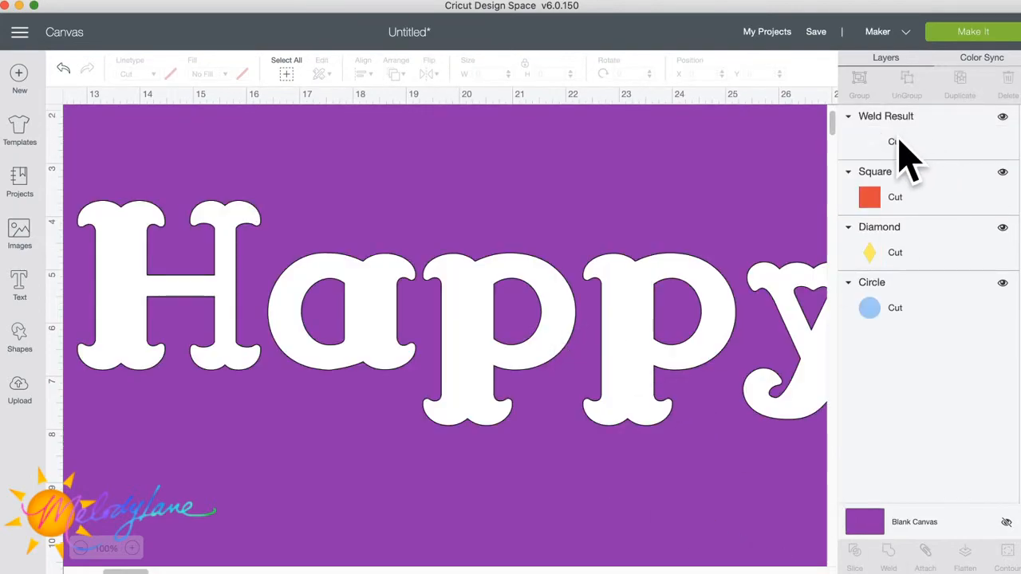
Step: Look up the font used in the weld result, and undo the weld and the preceding move
{"action": "right_click", "coordinate": [900, 146]}
{"action": "left_click", "coordinate": [898, 155]}
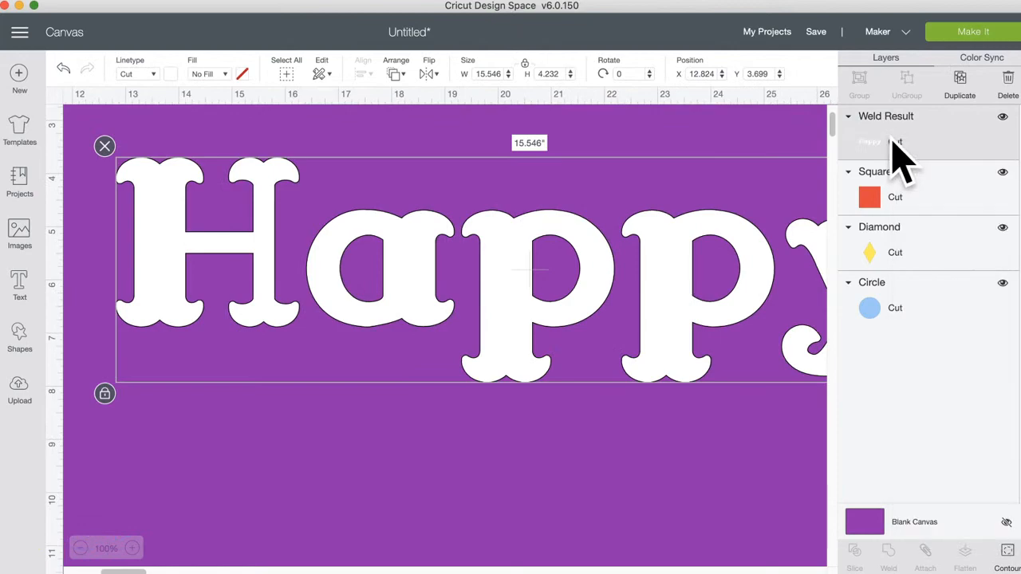
{"action": "right_click", "coordinate": [893, 142]}
{"action": "mouse_move", "coordinate": [940, 549]}
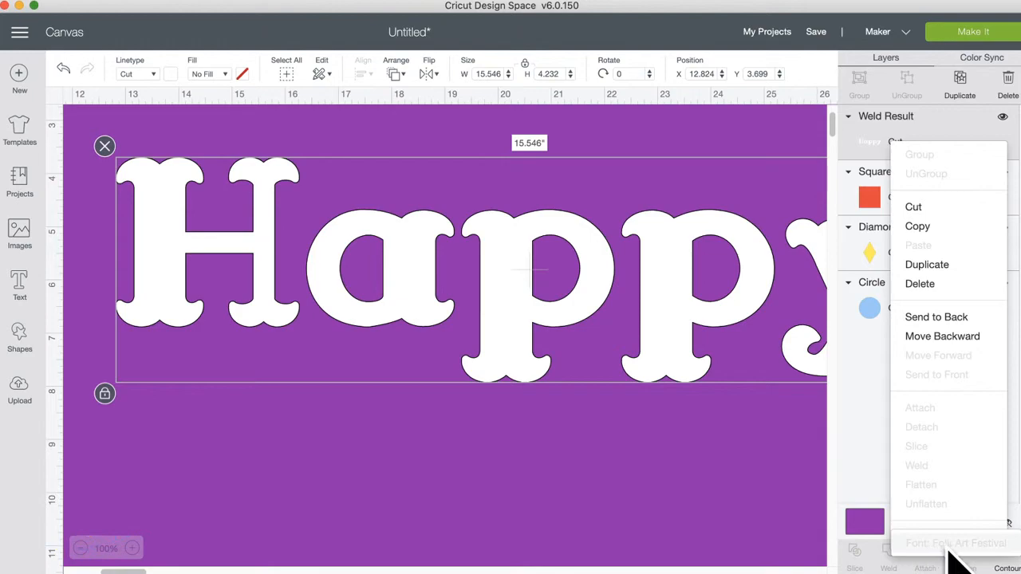
{"action": "left_click", "coordinate": [64, 69]}
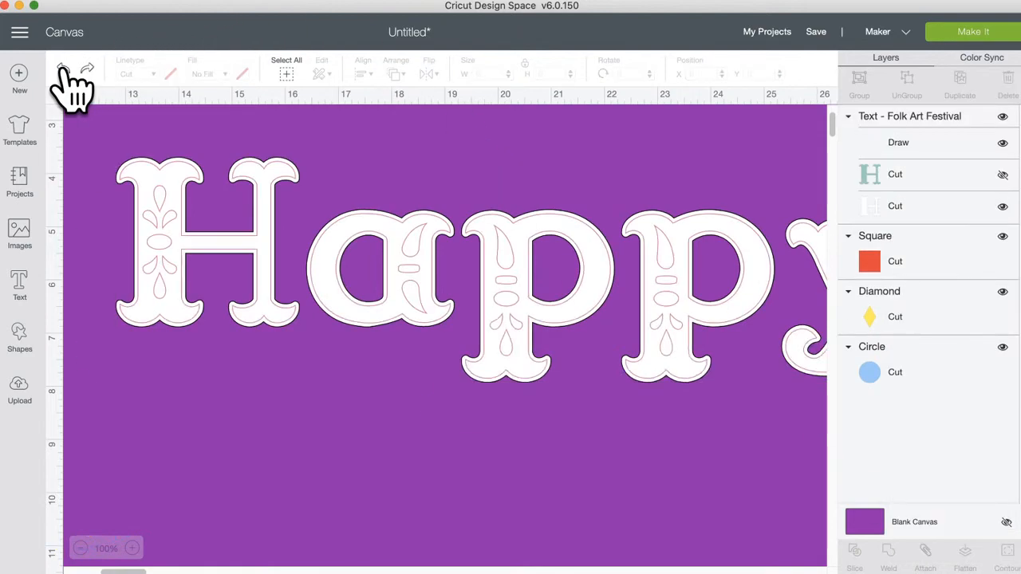
{"action": "left_click", "coordinate": [64, 69]}
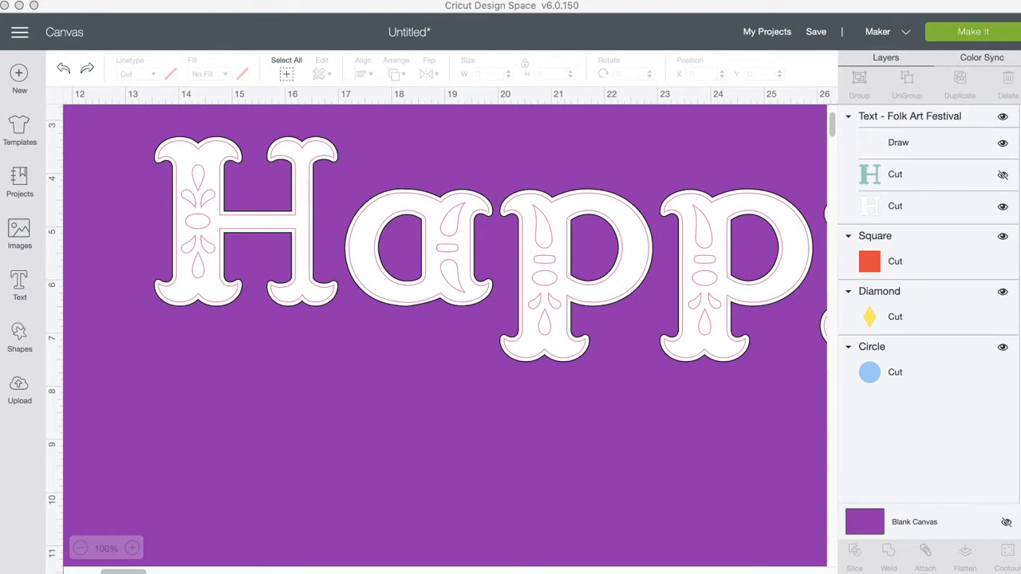
Step: Search the image sets for "fill" and open the Drawn Filled Shapes set
{"action": "left_click", "coordinate": [19, 236]}
{"action": "left_click", "coordinate": [119, 297]}
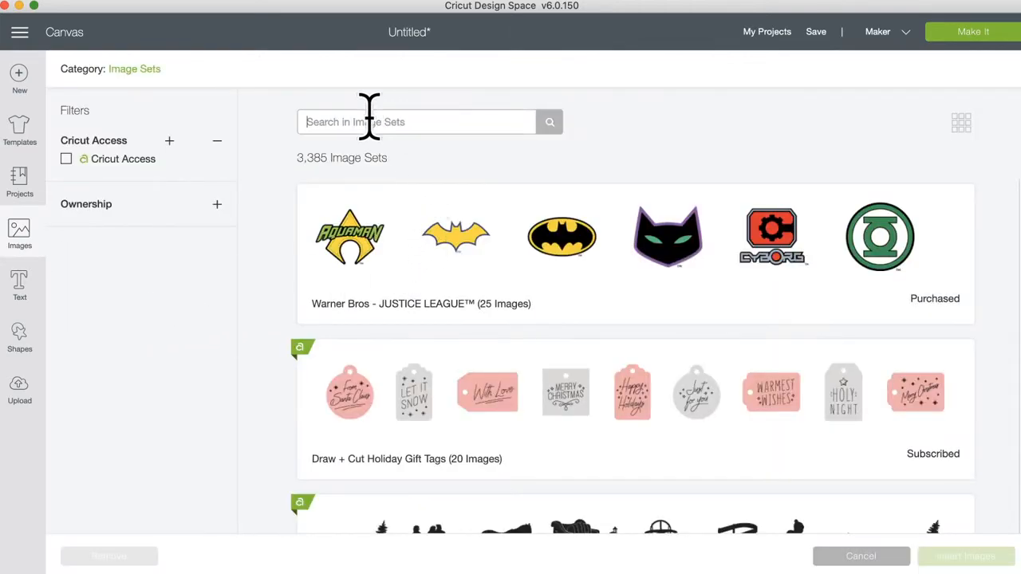
{"action": "type", "text": "fill"}
{"action": "key", "text": "Return"}
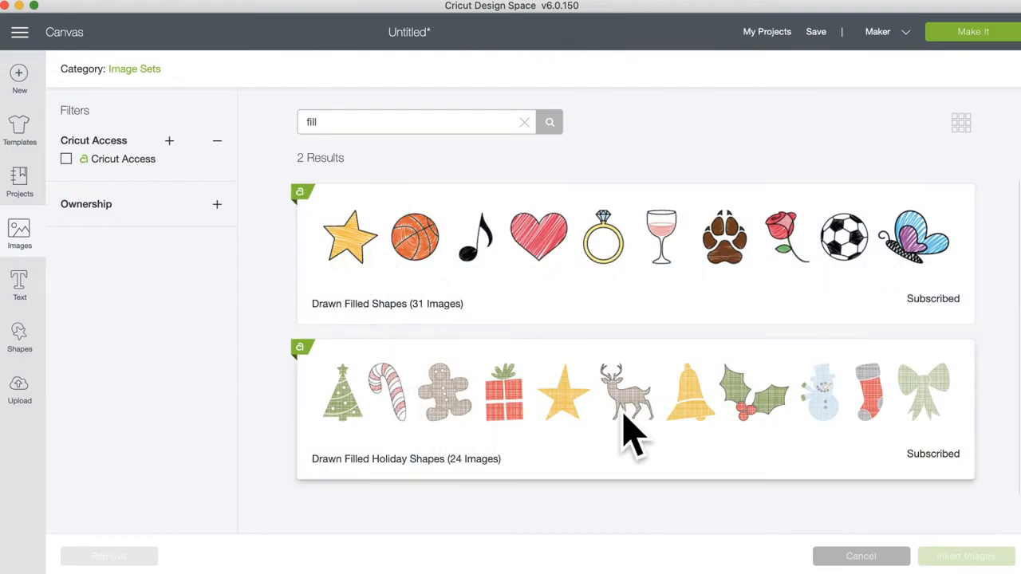
{"action": "left_click", "coordinate": [517, 253]}
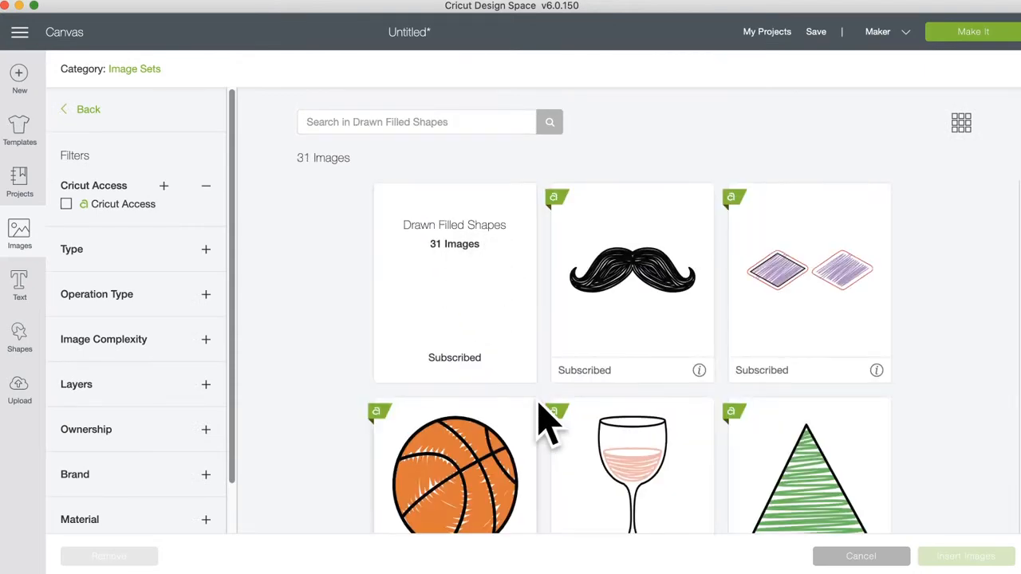
Step: Insert the red heart, the purple square and the teal-and-purple butterfly from the Drawn Filled Shapes set
{"action": "scroll", "coordinate": [542, 419], "scroll_direction": "down", "scroll_amount": 3}
{"action": "scroll", "coordinate": [543, 420], "scroll_direction": "down", "scroll_amount": 1}
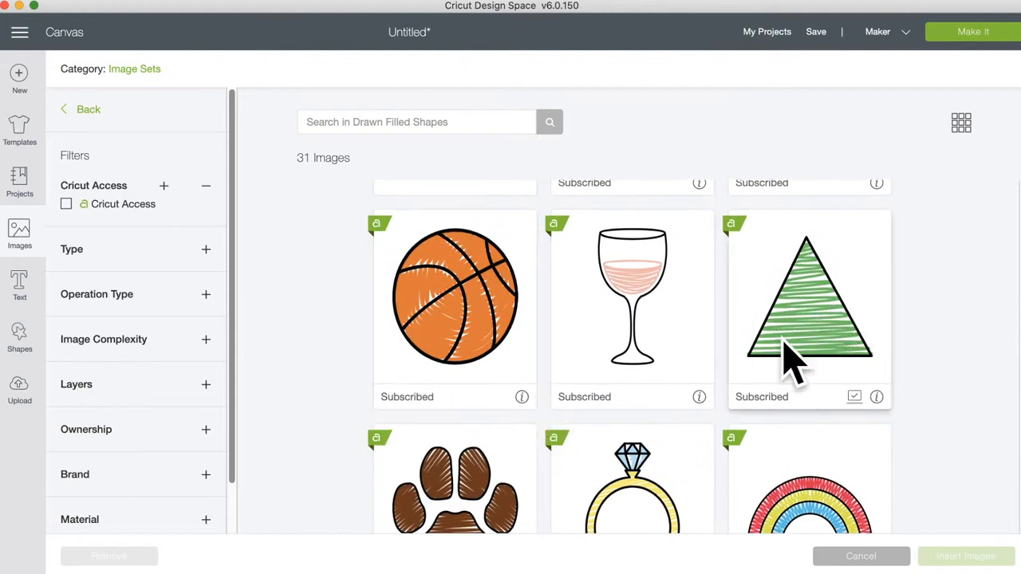
{"action": "scroll", "coordinate": [786, 351], "scroll_direction": "down", "scroll_amount": 6}
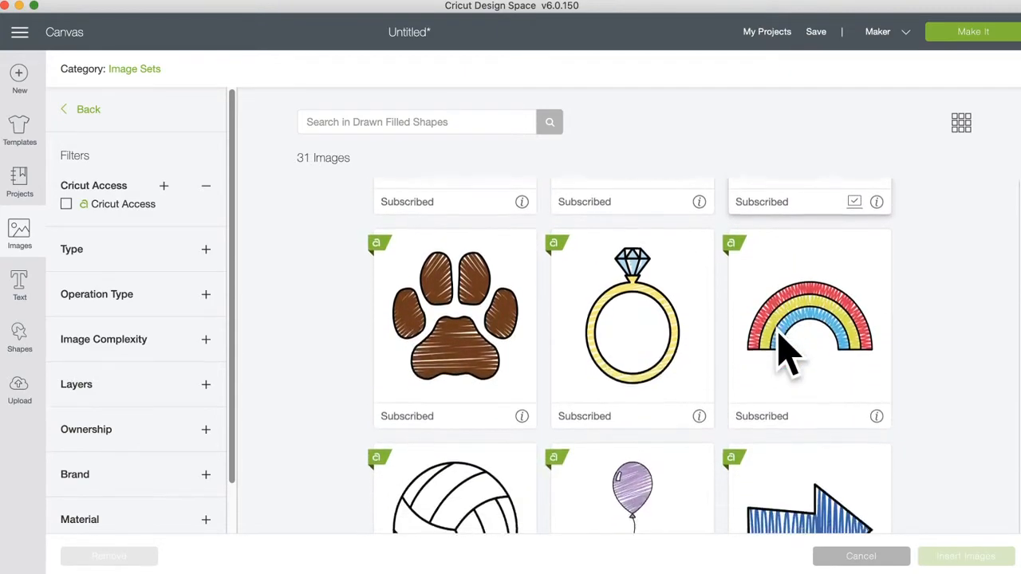
{"action": "scroll", "coordinate": [786, 351], "scroll_direction": "down", "scroll_amount": 8}
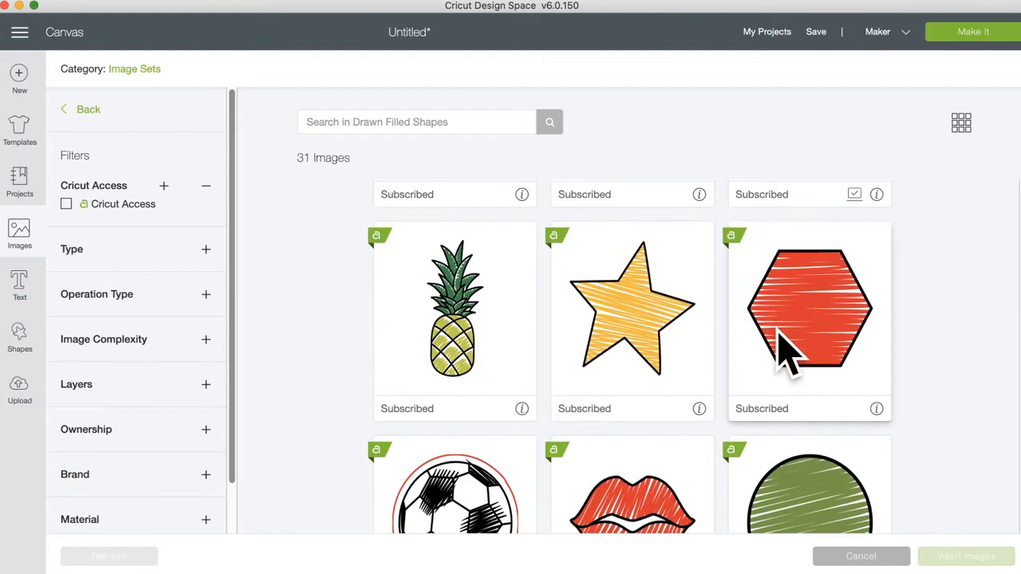
{"action": "scroll", "coordinate": [857, 347], "scroll_direction": "down", "scroll_amount": 8}
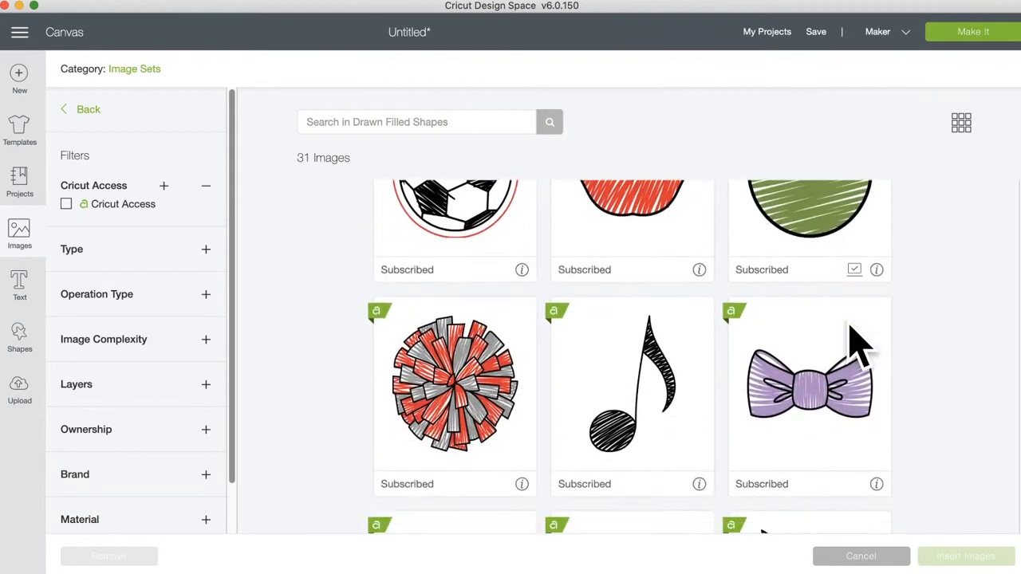
{"action": "scroll", "coordinate": [857, 347], "scroll_direction": "down", "scroll_amount": 3}
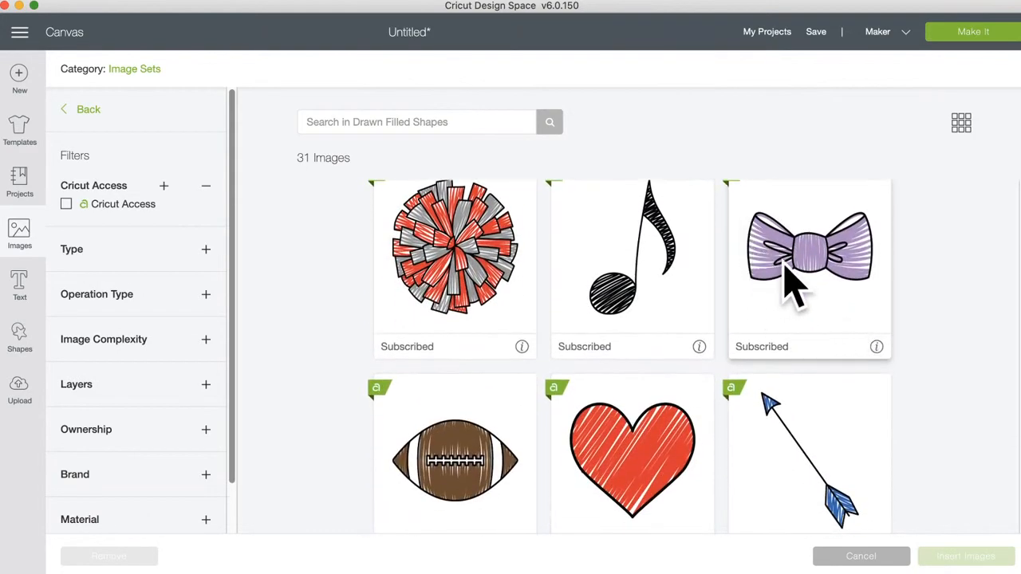
{"action": "scroll", "coordinate": [640, 439], "scroll_direction": "down", "scroll_amount": 4}
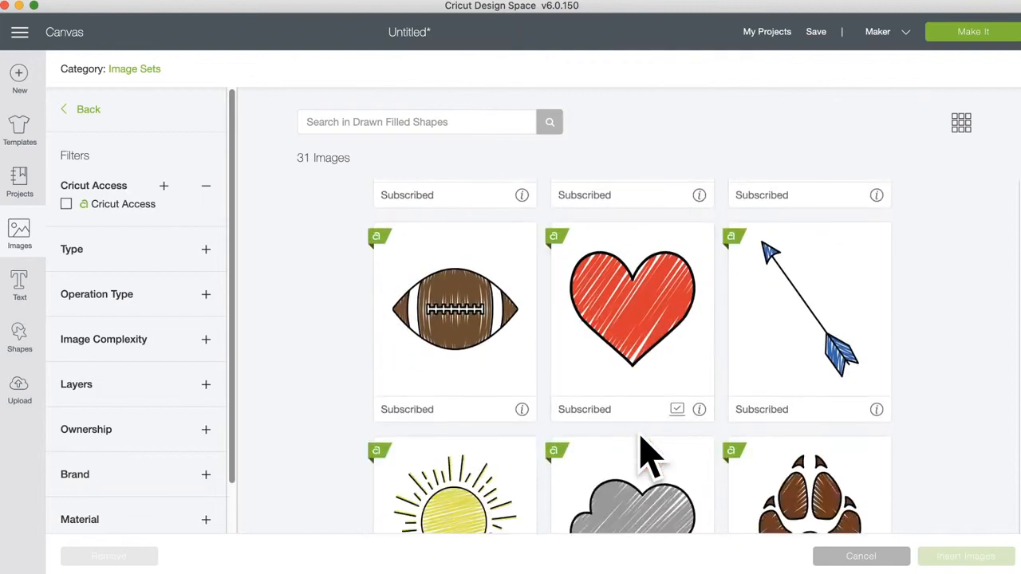
{"action": "scroll", "coordinate": [651, 421], "scroll_direction": "down", "scroll_amount": 3}
{"action": "left_click", "coordinate": [642, 267]}
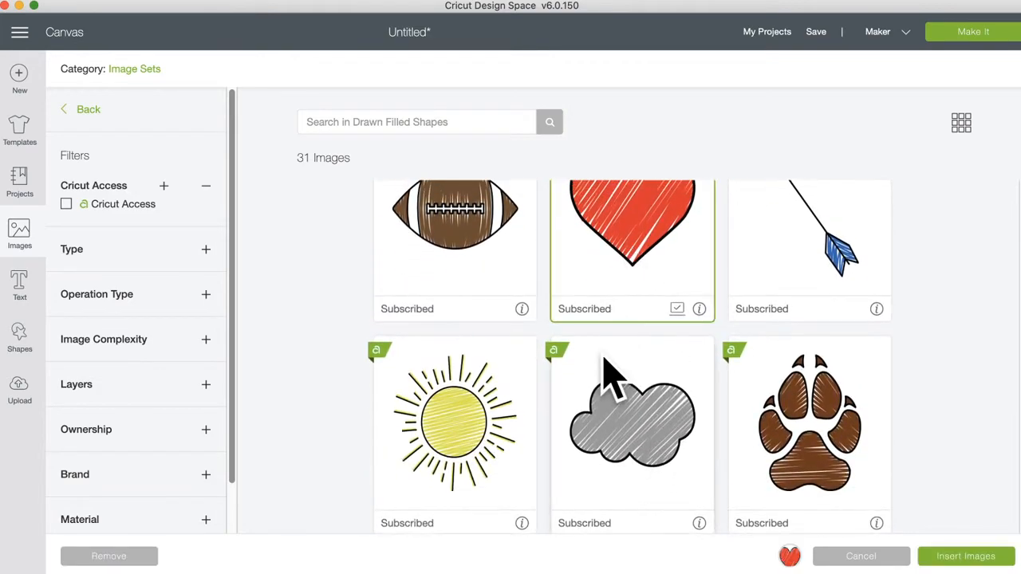
{"action": "scroll", "coordinate": [612, 376], "scroll_direction": "down", "scroll_amount": 10}
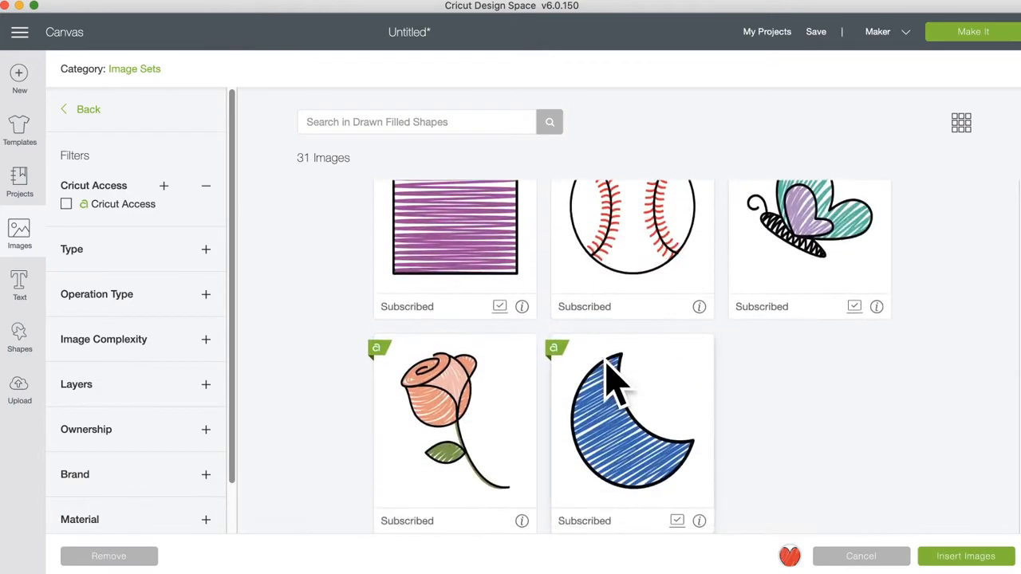
{"action": "scroll", "coordinate": [611, 444], "scroll_direction": "up", "scroll_amount": 3}
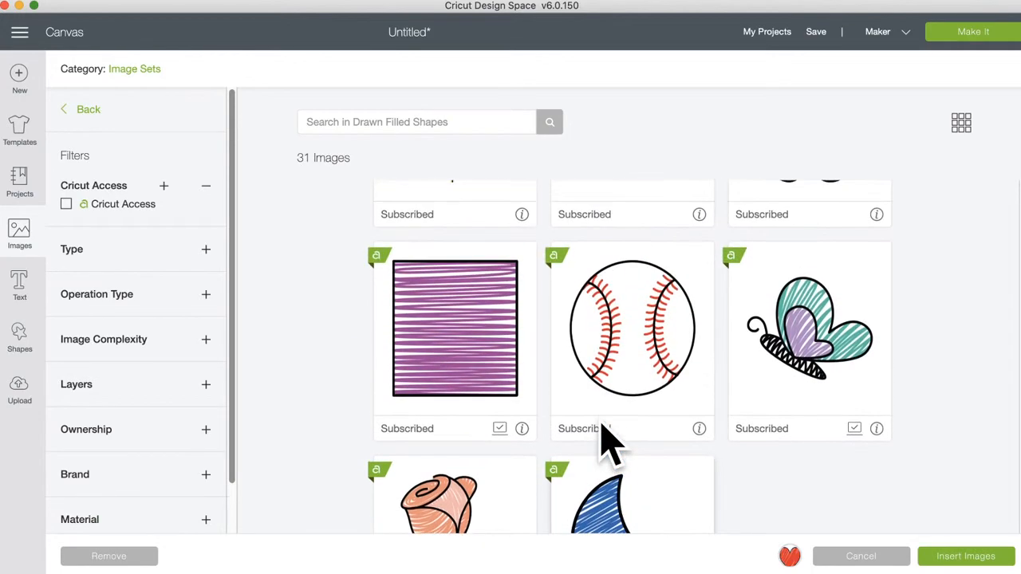
{"action": "left_click", "coordinate": [511, 334]}
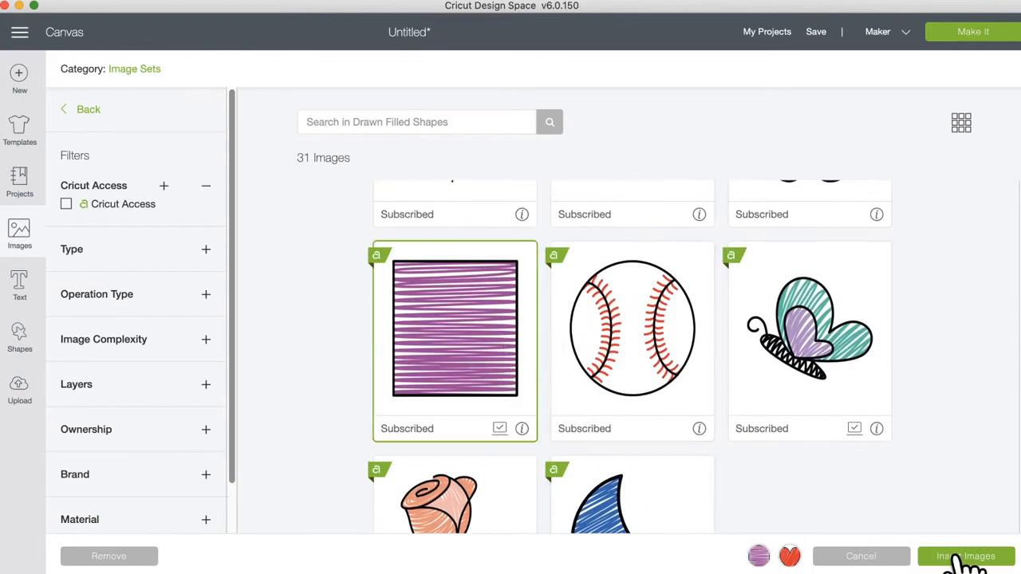
{"action": "left_click", "coordinate": [762, 299]}
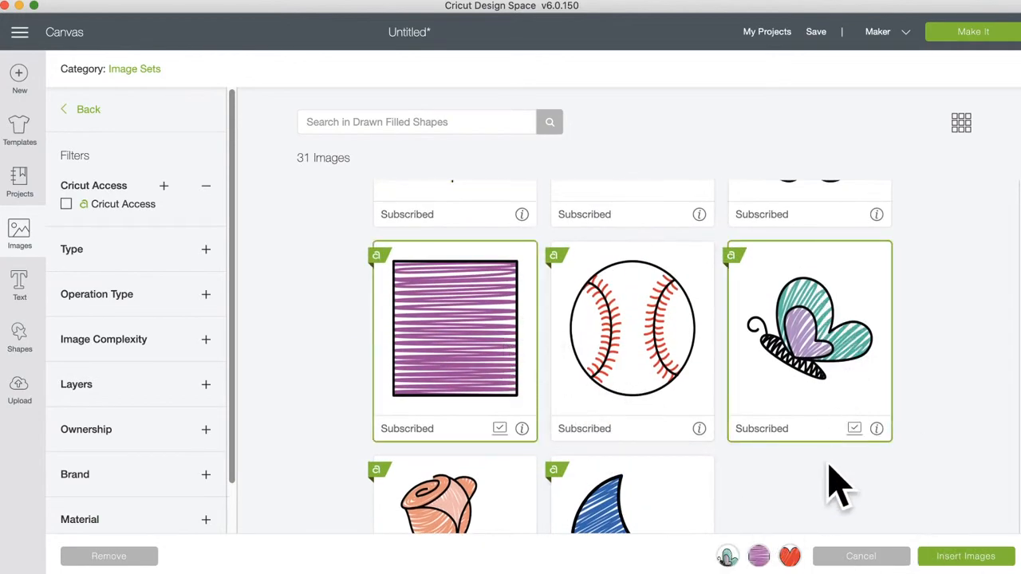
{"action": "left_click", "coordinate": [961, 558]}
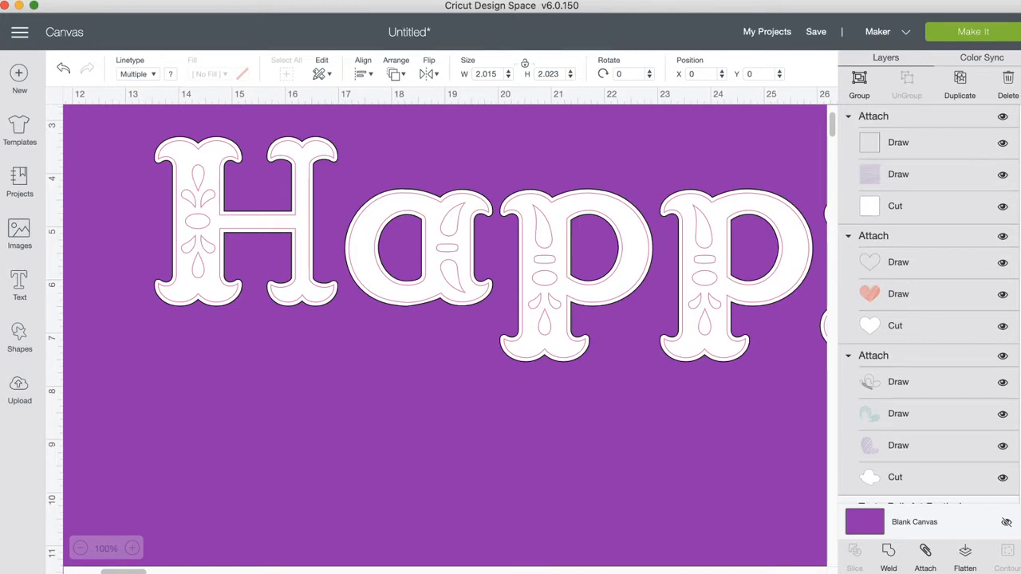
Step: Move the drawn square and heart below the solid shapes, and enlarge the drawn square to about 2.336" by 2.356"
{"action": "left_click", "coordinate": [295, 351]}
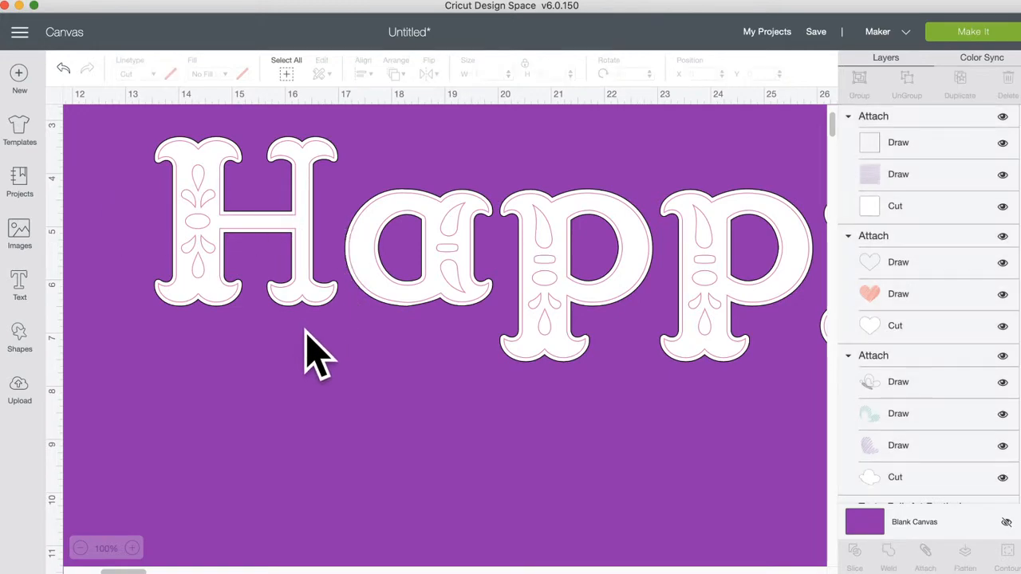
{"action": "scroll", "coordinate": [308, 353], "scroll_direction": "left", "scroll_amount": 15}
{"action": "scroll", "coordinate": [308, 353], "scroll_direction": "up", "scroll_amount": 4}
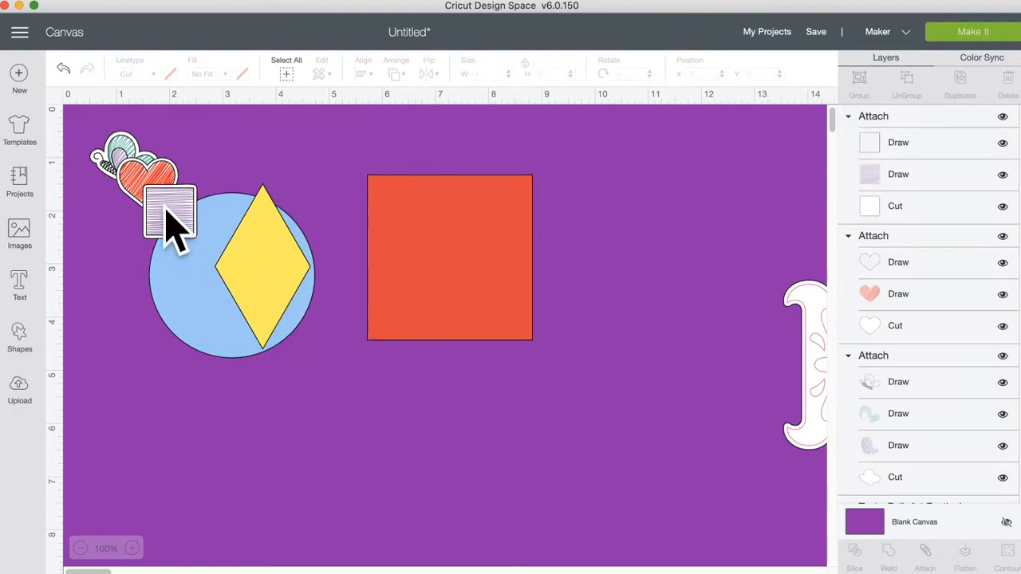
{"action": "left_click_drag", "start_coordinate": [164, 200], "coordinate": [426, 462]}
{"action": "left_click_drag", "start_coordinate": [147, 203], "coordinate": [324, 511]}
{"action": "left_click_drag", "start_coordinate": [457, 492], "coordinate": [561, 535]}
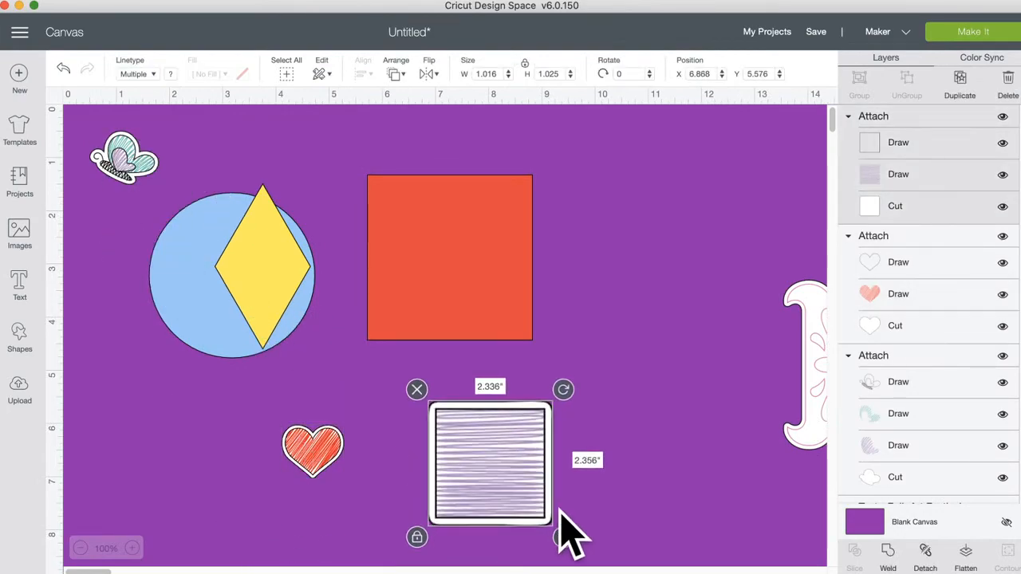
Step: Enlarge the heart to about 2.018" by 1.736", enlarge the butterfly, and arrange butterfly, heart and square in a row below the solid shapes
{"action": "left_click", "coordinate": [333, 463]}
{"action": "left_click_drag", "start_coordinate": [353, 486], "coordinate": [400, 529]}
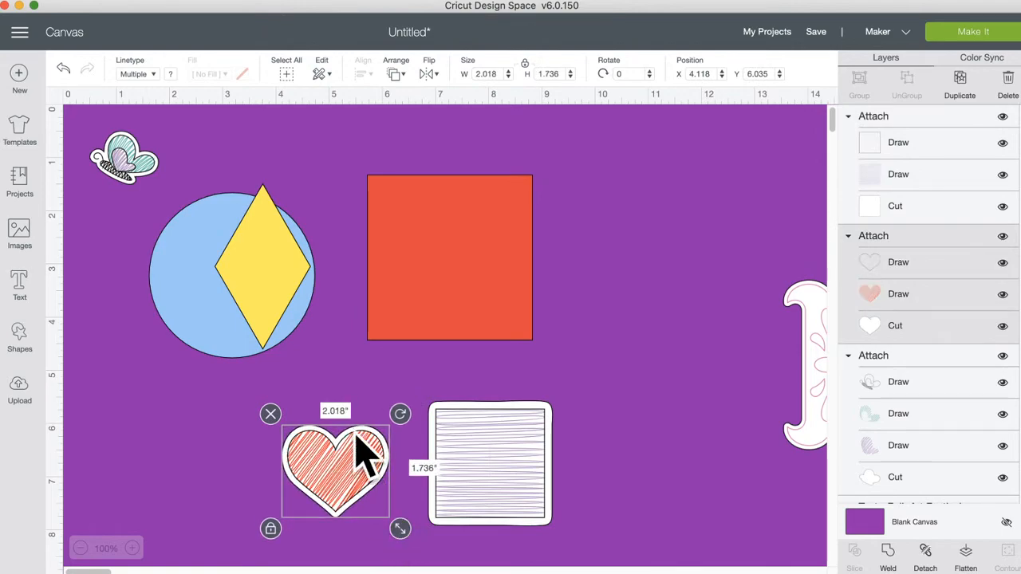
{"action": "left_click_drag", "start_coordinate": [137, 183], "coordinate": [321, 528]}
{"action": "left_click_drag", "start_coordinate": [251, 489], "coordinate": [204, 462]}
{"action": "left_click_drag", "start_coordinate": [435, 415], "coordinate": [509, 385]}
{"action": "left_click_drag", "start_coordinate": [358, 498], "coordinate": [446, 470]}
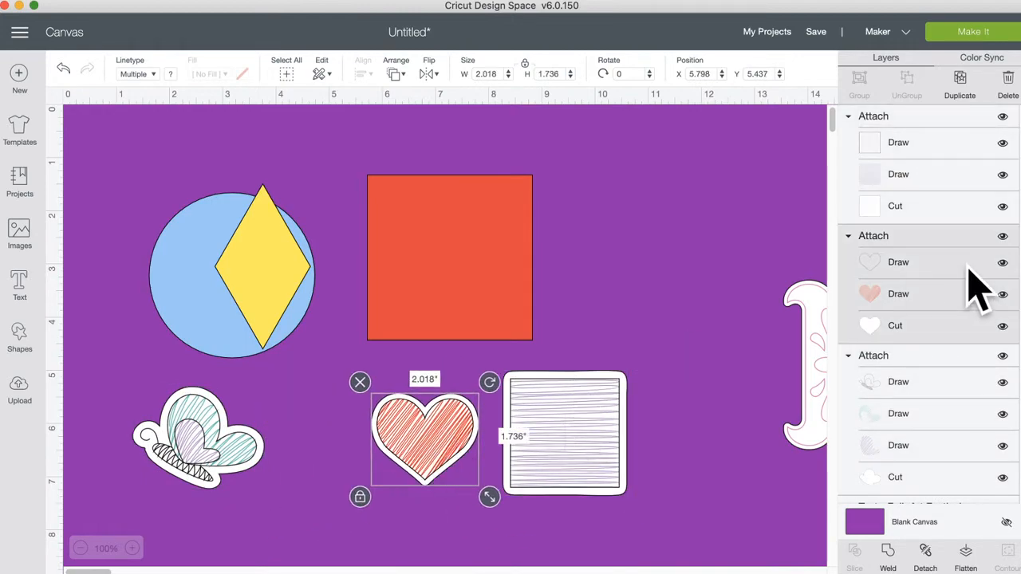
Step: Hide the heart's white cut layer and move the heart to about X 4.778, Y 5.679
{"action": "left_click", "coordinate": [1003, 326]}
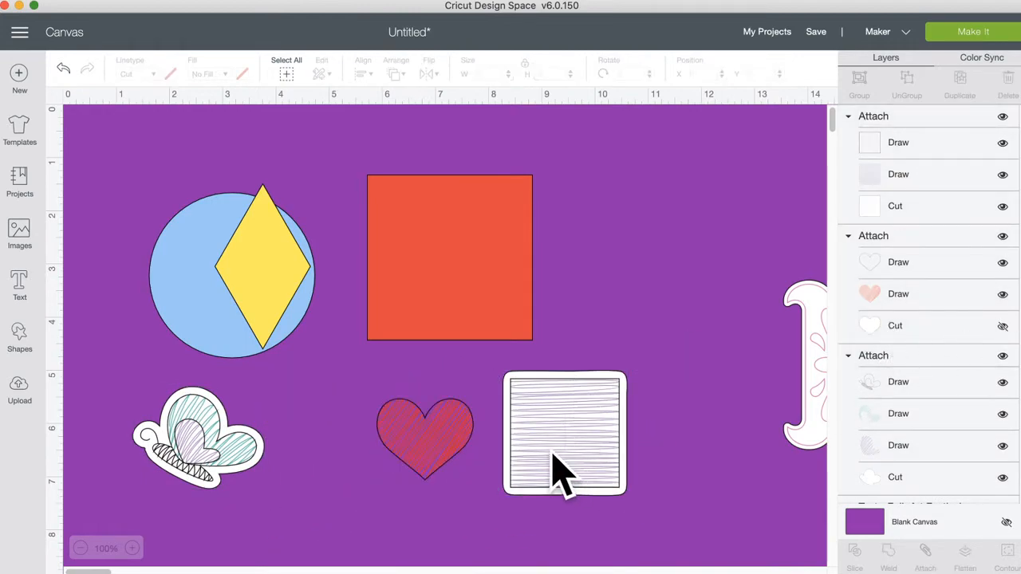
{"action": "left_click_drag", "start_coordinate": [467, 431], "coordinate": [373, 442]}
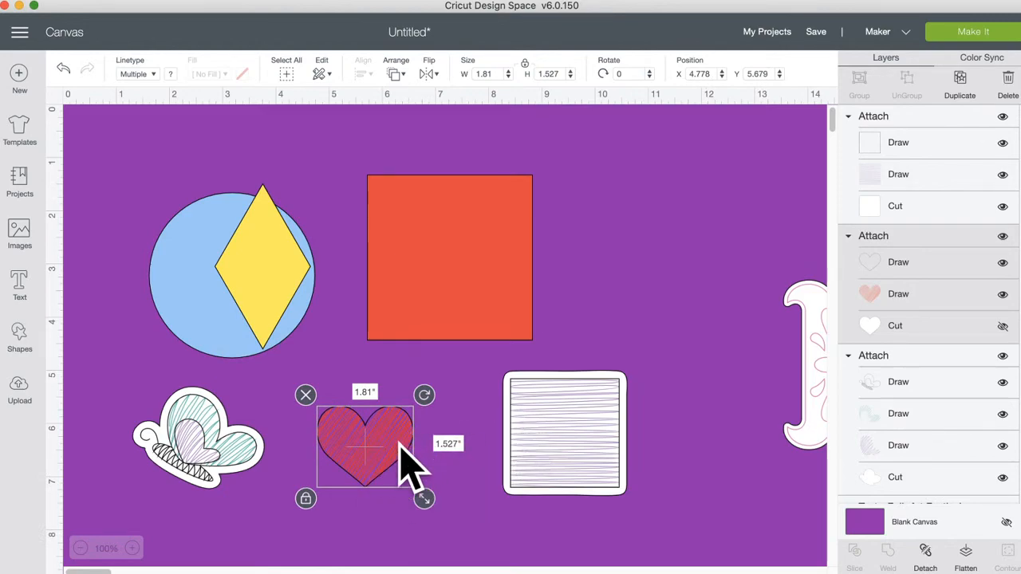
Step: Hide the drawn square's white cut layer and outline draw layer, and move its line fill to about X 8.595, Y 4.383
{"action": "left_click", "coordinate": [545, 433]}
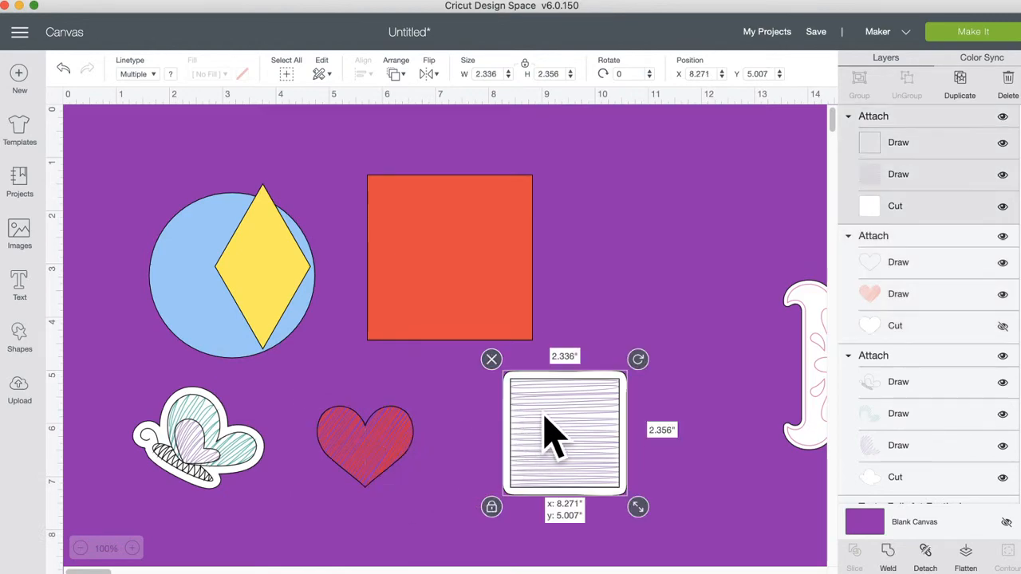
{"action": "left_click", "coordinate": [1002, 206]}
{"action": "left_click_drag", "start_coordinate": [558, 461], "coordinate": [510, 479]}
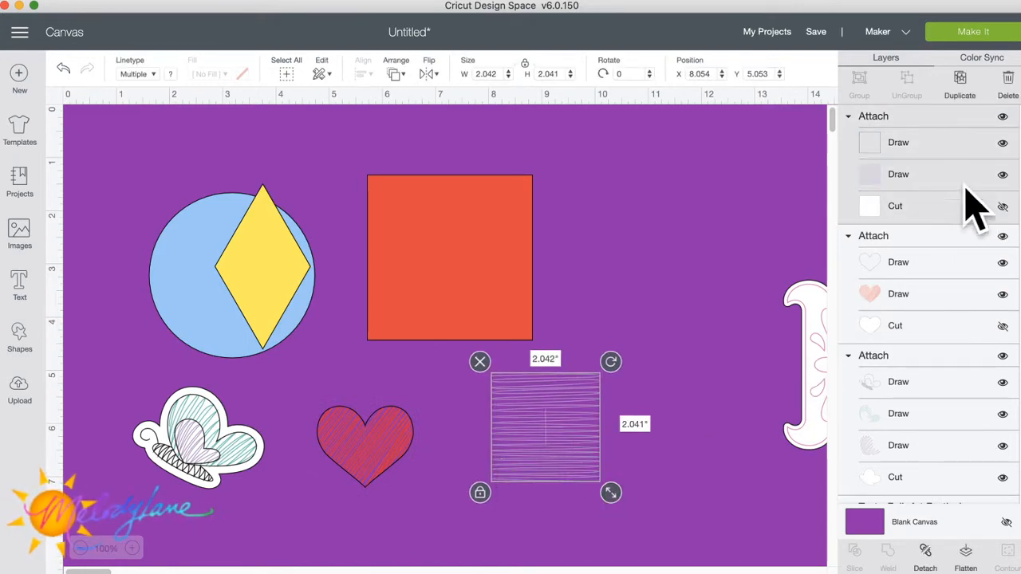
{"action": "left_click", "coordinate": [1003, 142]}
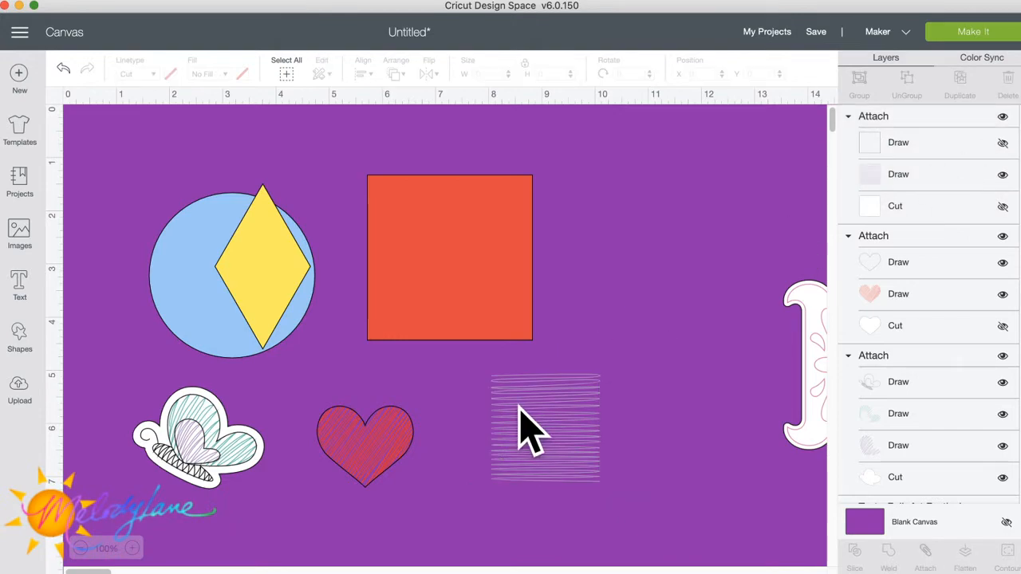
{"action": "left_click_drag", "start_coordinate": [564, 421], "coordinate": [591, 382]}
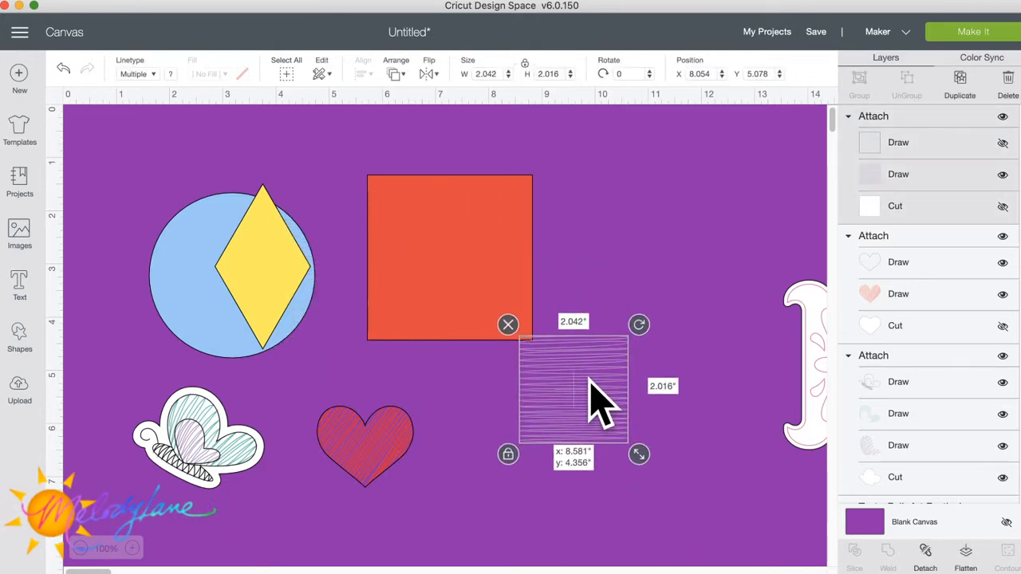
Step: Change the canvas colour to pale yellow and move the square's line fill to about X 7.956, Y 5.147
{"action": "left_click", "coordinate": [874, 523]}
{"action": "left_click", "coordinate": [472, 75]}
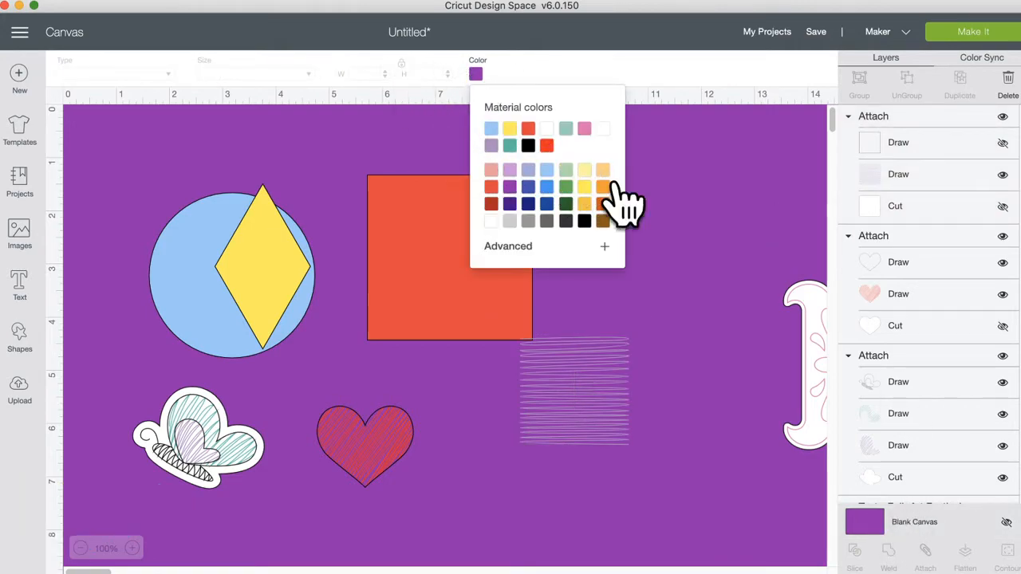
{"action": "left_click", "coordinate": [585, 170]}
{"action": "left_click", "coordinate": [551, 426]}
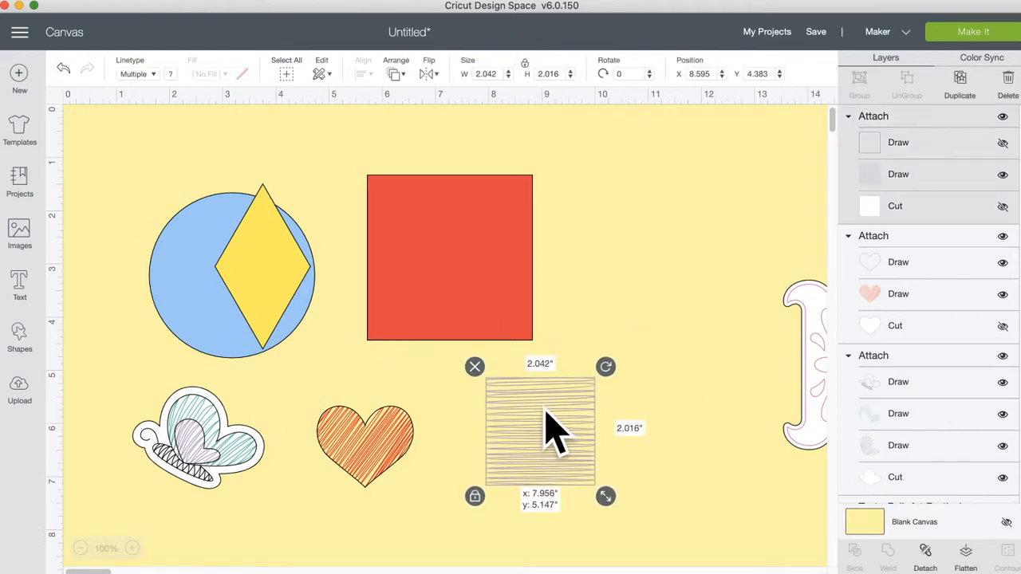
Step: Enlarge the drawn square's line fill to about 4.667" by 4.608" and show its outline draw layer again
{"action": "left_click", "coordinate": [661, 421]}
{"action": "left_click", "coordinate": [552, 433]}
{"action": "left_click_drag", "start_coordinate": [606, 496], "coordinate": [741, 570]}
{"action": "left_click_drag", "start_coordinate": [629, 518], "coordinate": [597, 446]}
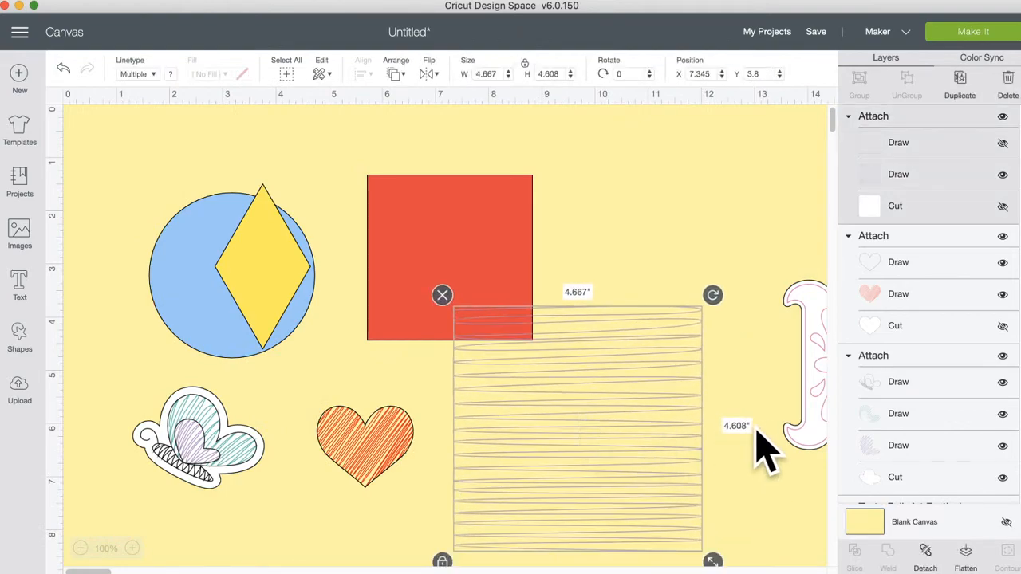
{"action": "left_click", "coordinate": [760, 452]}
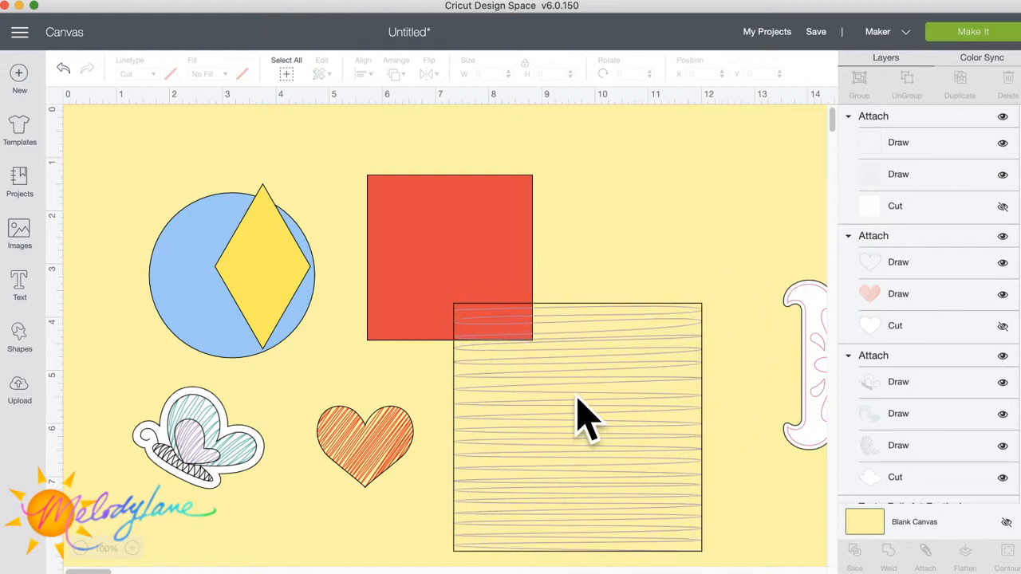
Step: Check the pen colours of the drawn square's outline and fill layers, and compare its line fill with the heart's
{"action": "left_click", "coordinate": [897, 143]}
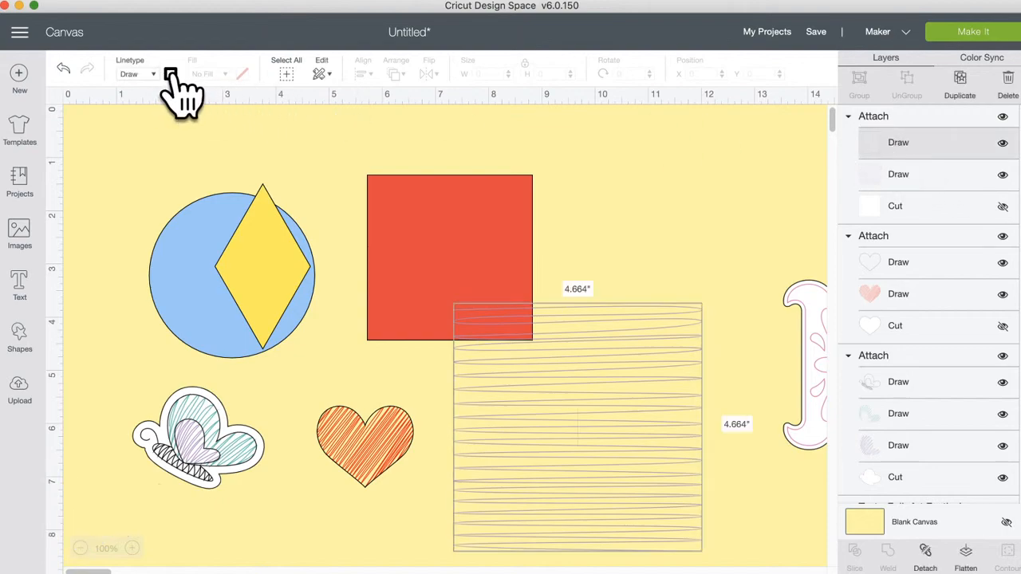
{"action": "left_click", "coordinate": [902, 179]}
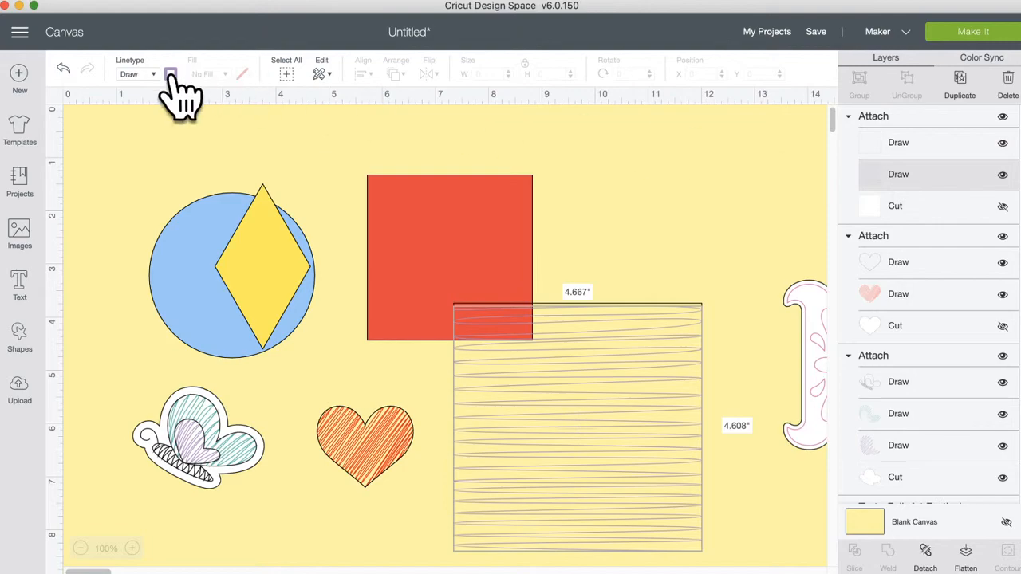
{"action": "left_click", "coordinate": [373, 450]}
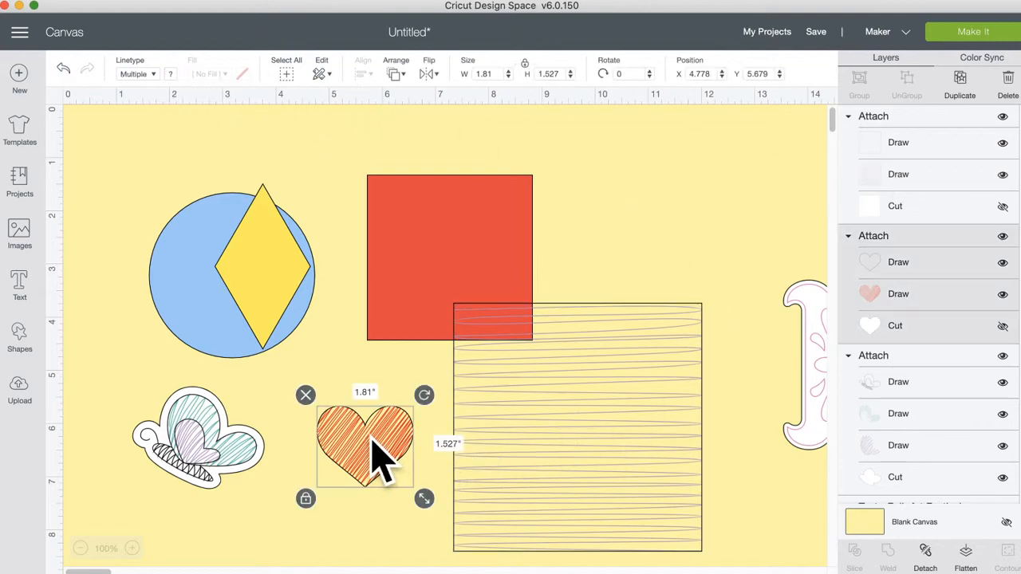
Step: Shrink the drawn square to 0.5" by 0.5" and inspect its fill lines up close
{"action": "left_click", "coordinate": [686, 542]}
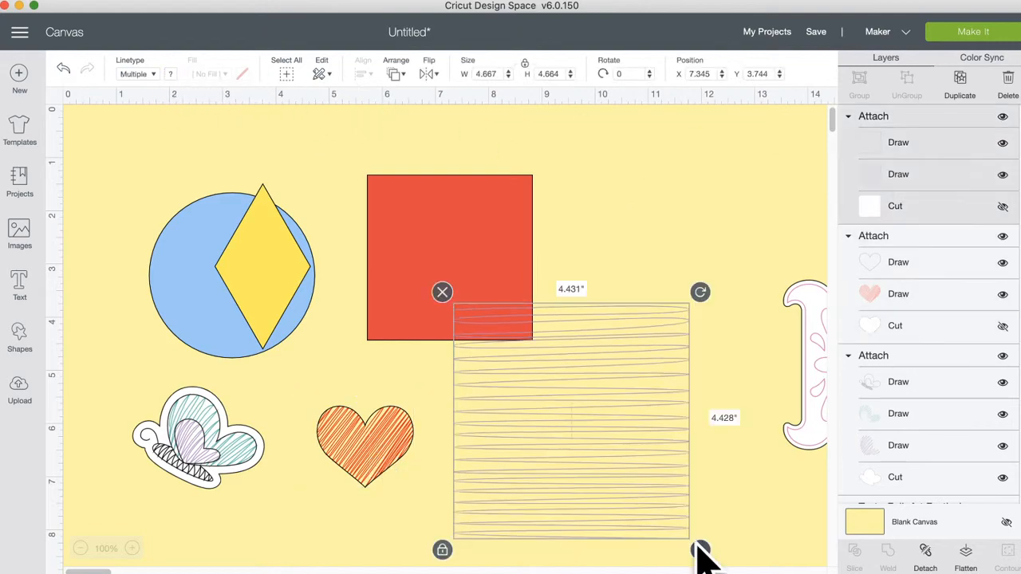
{"action": "left_click_drag", "start_coordinate": [700, 551], "coordinate": [509, 418]}
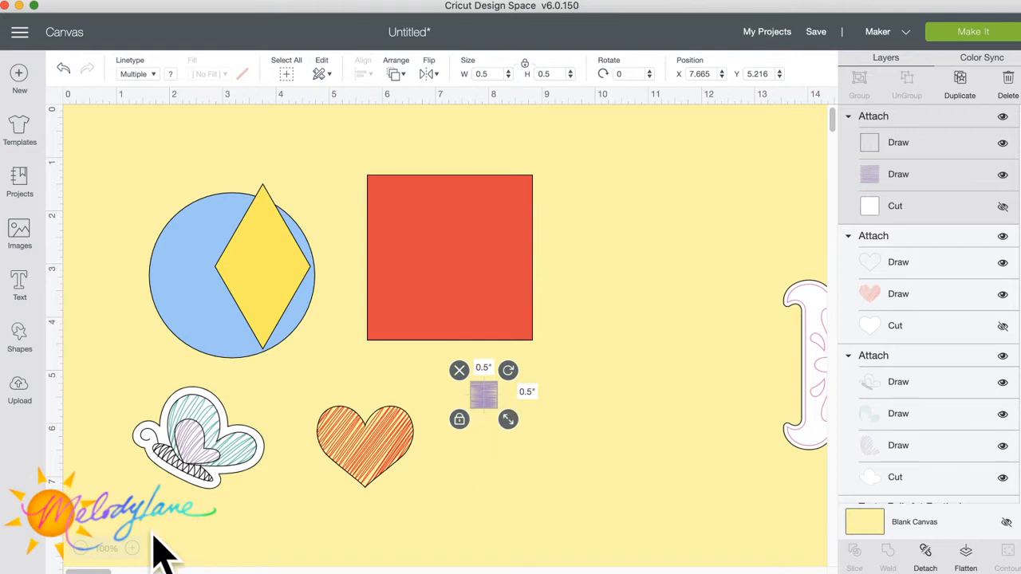
{"action": "left_click", "coordinate": [132, 549]}
{"action": "left_click", "coordinate": [131, 549]}
{"action": "left_click", "coordinate": [132, 549]}
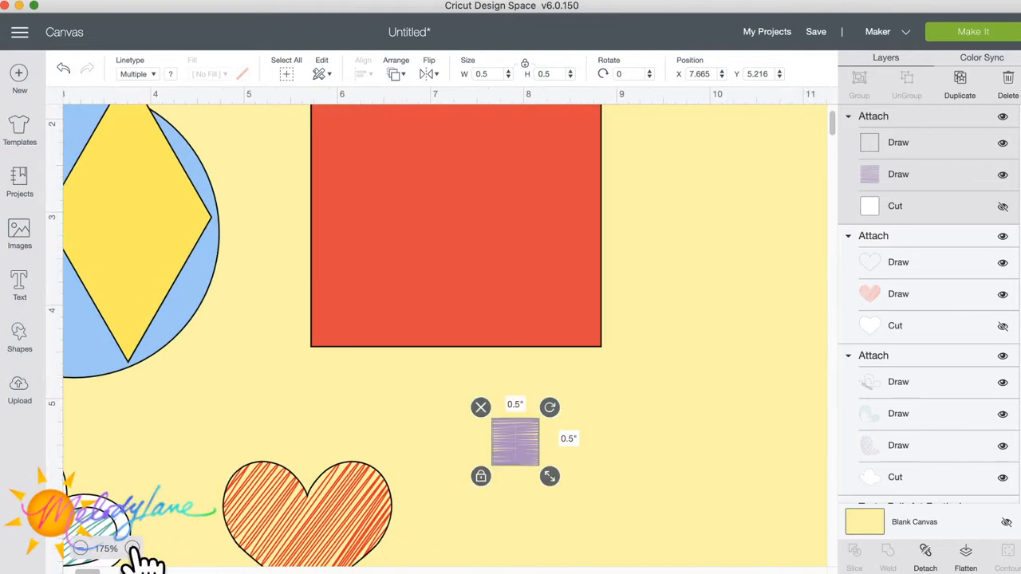
{"action": "left_click", "coordinate": [132, 549]}
Step: Enlarge the drawn square to about 2.598" by 2.596" and move the heart to about X 5.472, Y 4.721
{"action": "left_click_drag", "start_coordinate": [547, 461], "coordinate": [772, 573]}
{"action": "left_click_drag", "start_coordinate": [638, 558], "coordinate": [577, 440]}
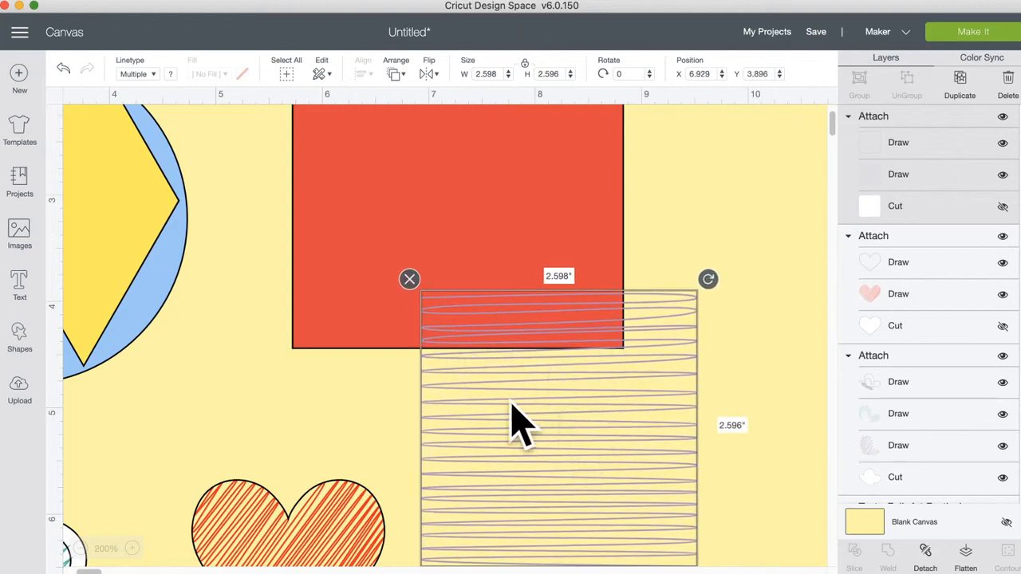
{"action": "left_click_drag", "start_coordinate": [360, 527], "coordinate": [389, 424]}
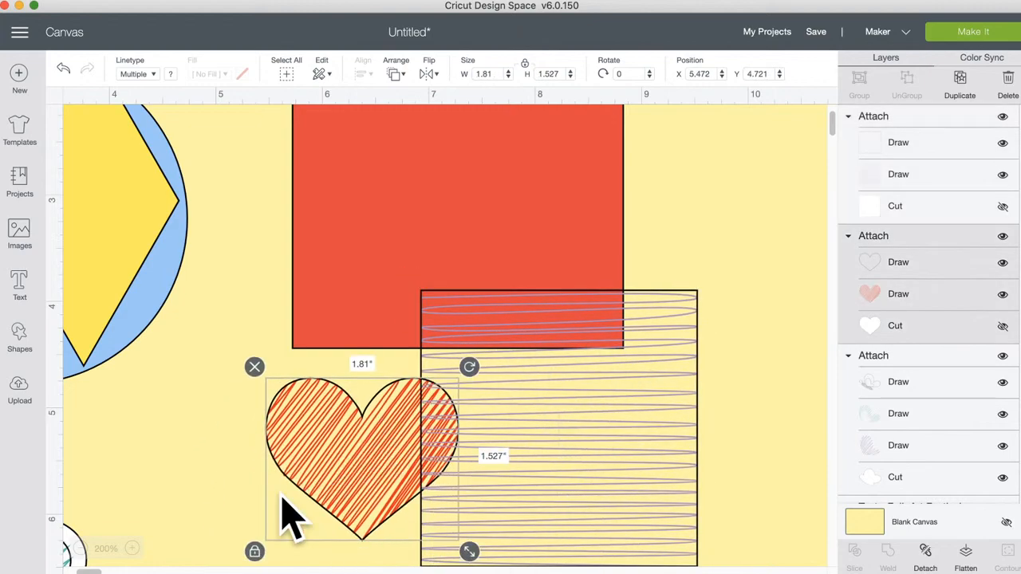
Step: Move the butterfly to about X 2.078, Y 5.967 and show the drawn square's white cut layer again
{"action": "scroll", "coordinate": [296, 500], "scroll_direction": "left", "scroll_amount": 3}
{"action": "scroll", "coordinate": [315, 523], "scroll_direction": "left", "scroll_amount": 2}
{"action": "scroll", "coordinate": [315, 522], "scroll_direction": "down", "scroll_amount": 4}
{"action": "left_click_drag", "start_coordinate": [271, 363], "coordinate": [343, 438]}
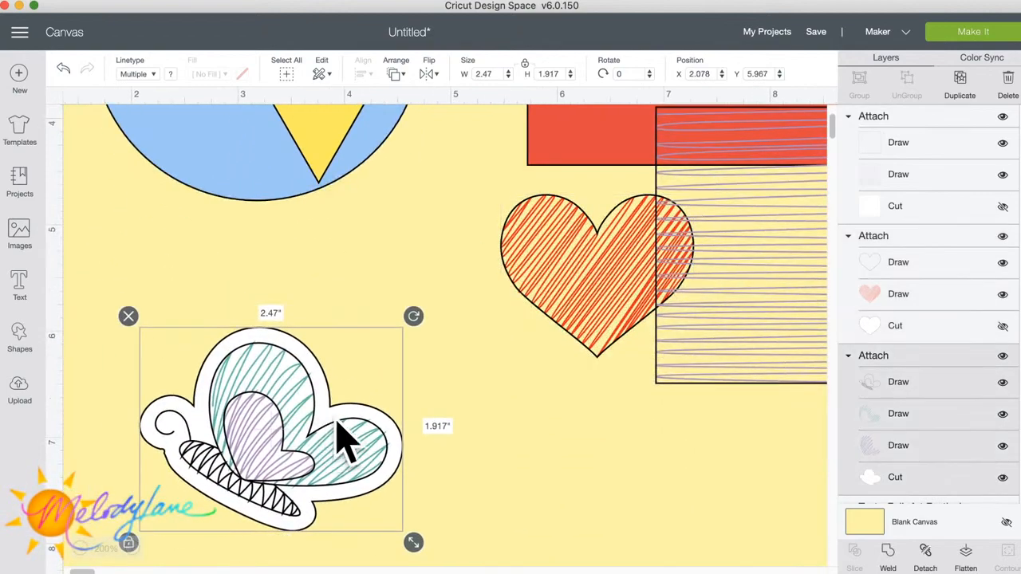
{"action": "left_click", "coordinate": [1003, 206]}
{"action": "left_click", "coordinate": [1002, 207]}
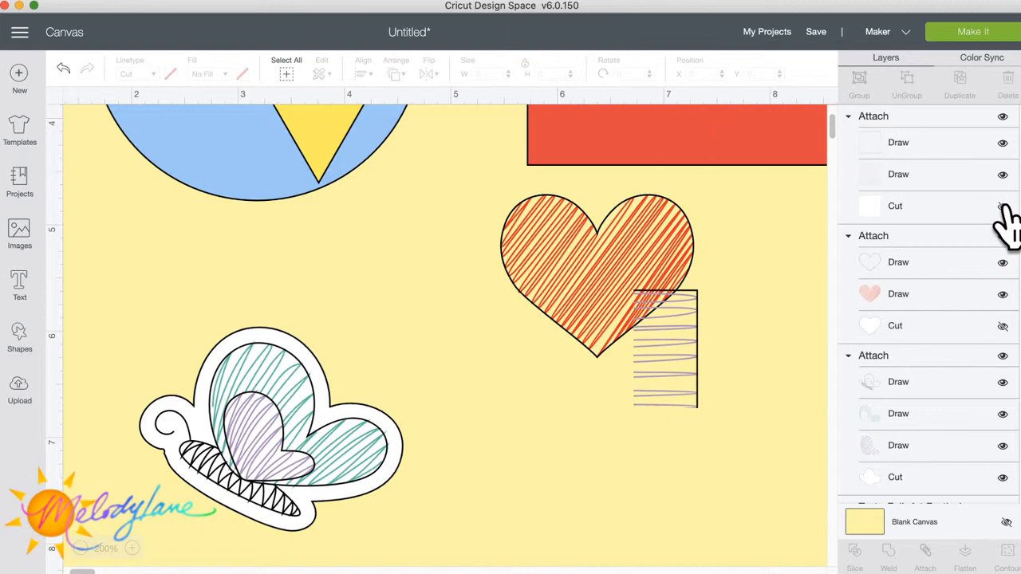
{"action": "left_click", "coordinate": [1002, 207]}
Step: Hide the butterfly's white cut layer and black outline draw layer, and turn both layers back on
{"action": "left_click", "coordinate": [271, 423]}
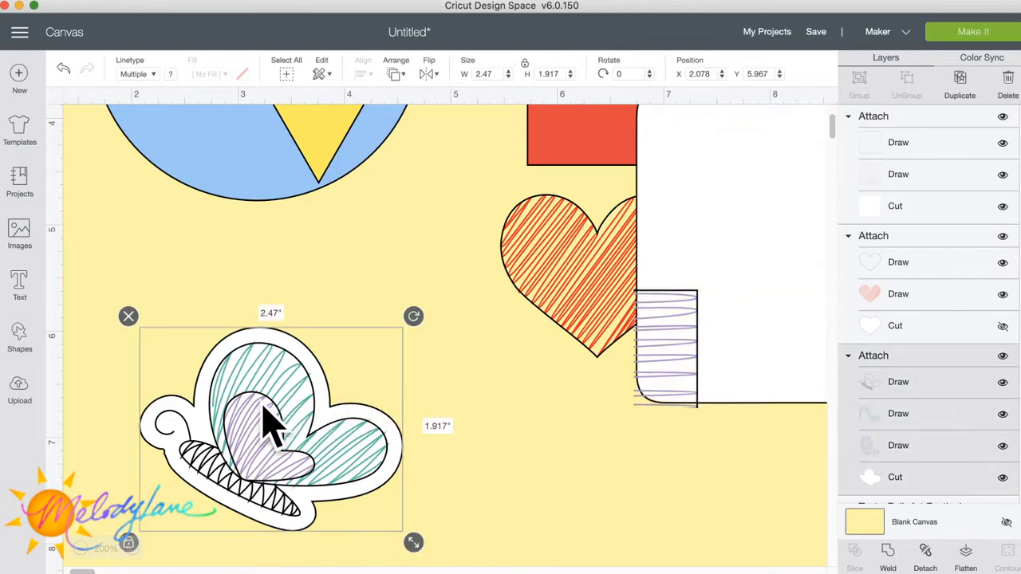
{"action": "left_click", "coordinate": [1003, 476]}
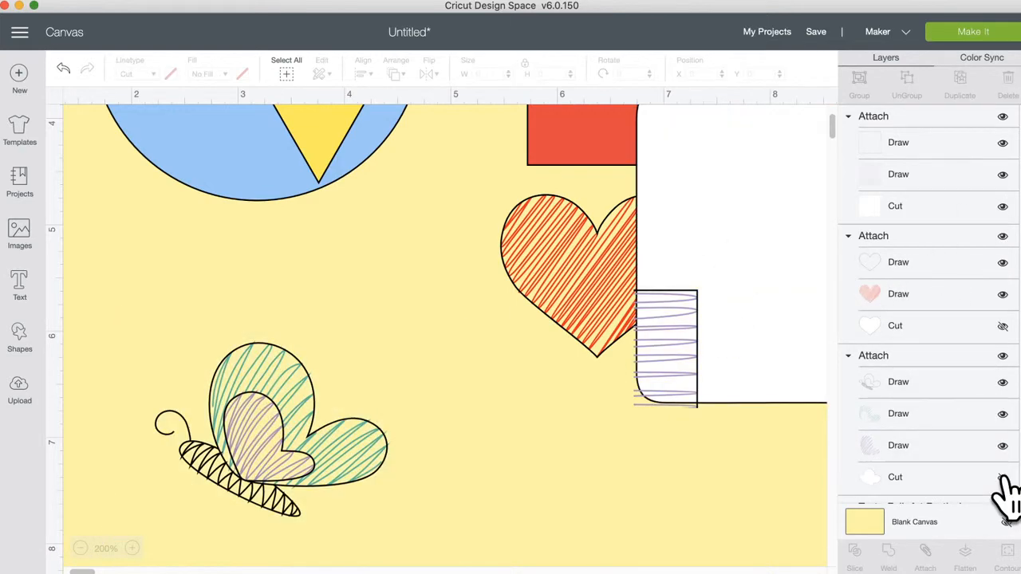
{"action": "left_click", "coordinate": [1002, 382]}
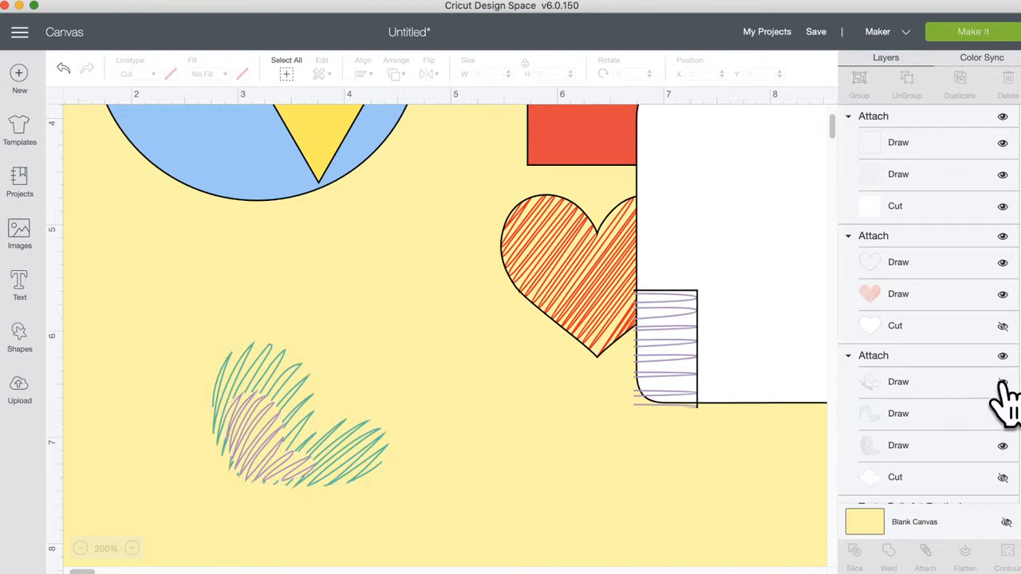
{"action": "left_click", "coordinate": [1002, 382]}
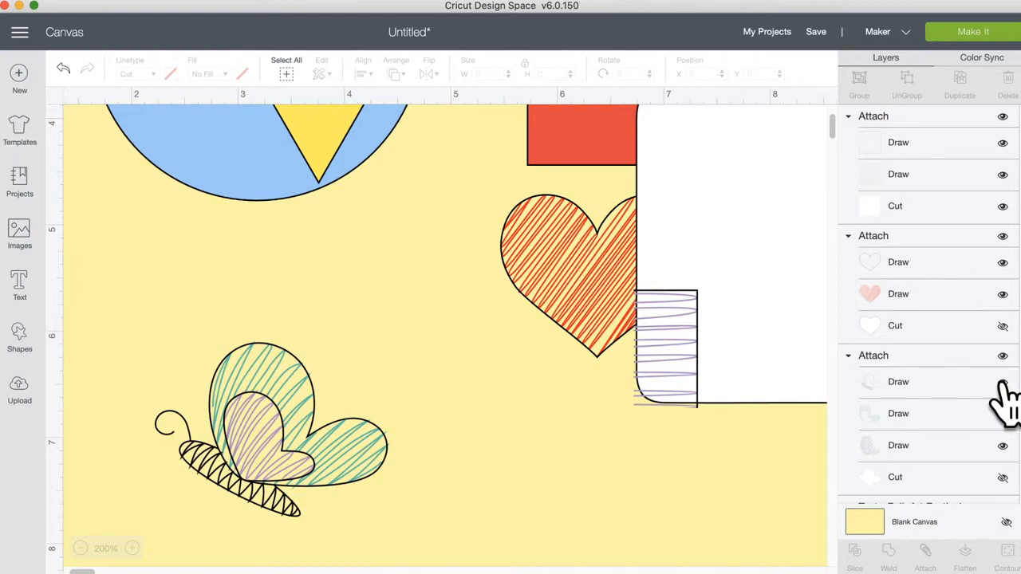
{"action": "left_click", "coordinate": [1002, 477]}
Step: Move the butterfly to about X 2.231, Y 5.814 and detach its layers
{"action": "left_click", "coordinate": [200, 467]}
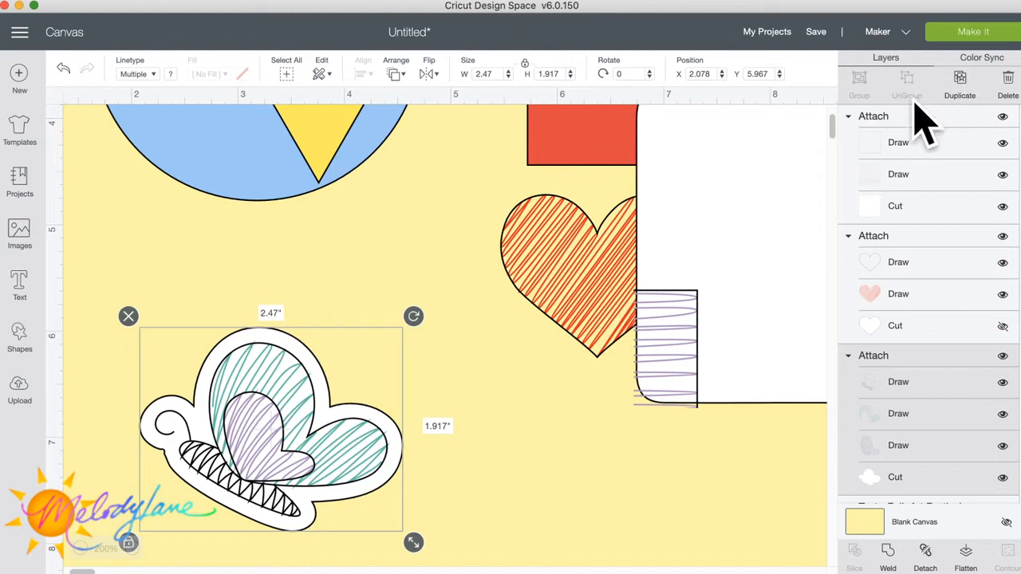
{"action": "left_click_drag", "start_coordinate": [318, 421], "coordinate": [333, 405]}
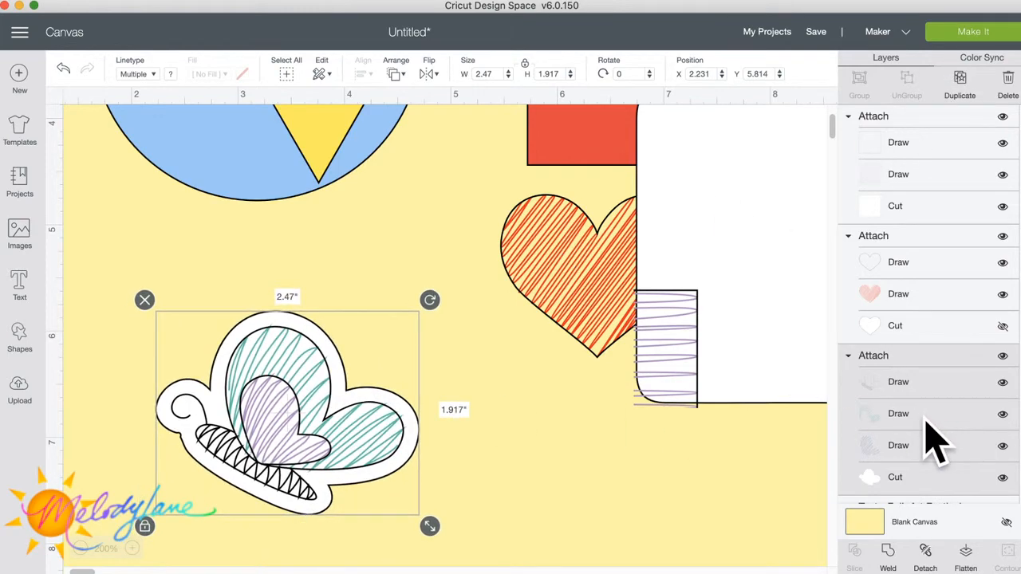
{"action": "left_click", "coordinate": [925, 554]}
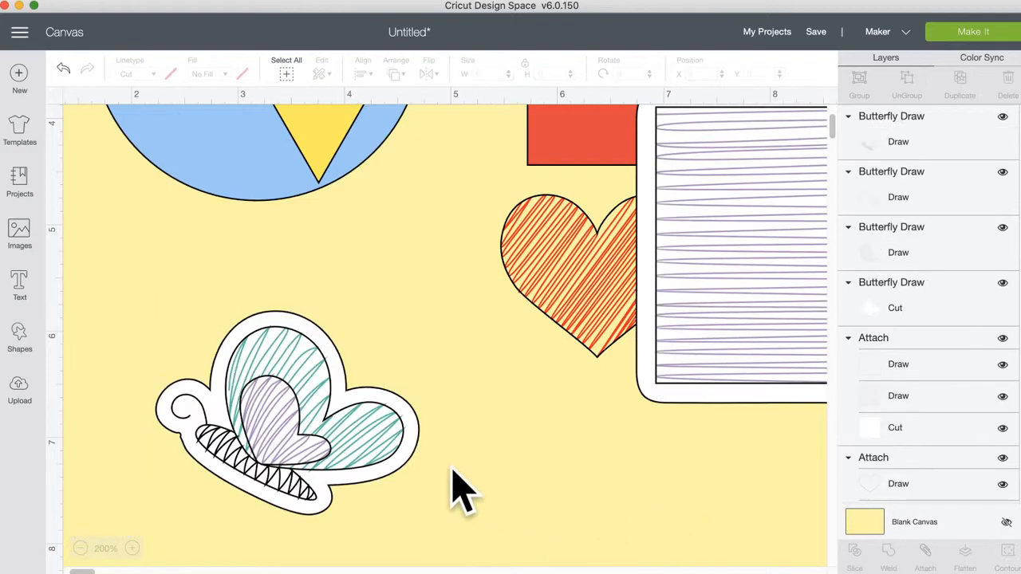
Step: Move the butterfly's black outline off its white cut layer below the heart, and place the teal wing fill inside it at about X 5.723, Y 6.366
{"action": "mouse_move", "coordinate": [348, 436]}
{"action": "left_mouse_down"}
{"action": "mouse_move", "coordinate": [619, 504]}
{"action": "mouse_move", "coordinate": [599, 472]}
{"action": "mouse_move", "coordinate": [627, 478]}
{"action": "left_mouse_up"}
{"action": "left_click_drag", "start_coordinate": [587, 411], "coordinate": [609, 416]}
{"action": "mouse_move", "coordinate": [354, 356]}
{"action": "left_mouse_down"}
{"action": "mouse_move", "coordinate": [407, 358]}
{"action": "mouse_move", "coordinate": [592, 452]}
{"action": "mouse_move", "coordinate": [656, 421]}
{"action": "left_mouse_up"}
Step: Recolour the teal wing fill with the Raspberry fine point pen and move the purple fill into the butterfly outline at about X 5.772, Y 6.8
{"action": "left_click", "coordinate": [170, 73]}
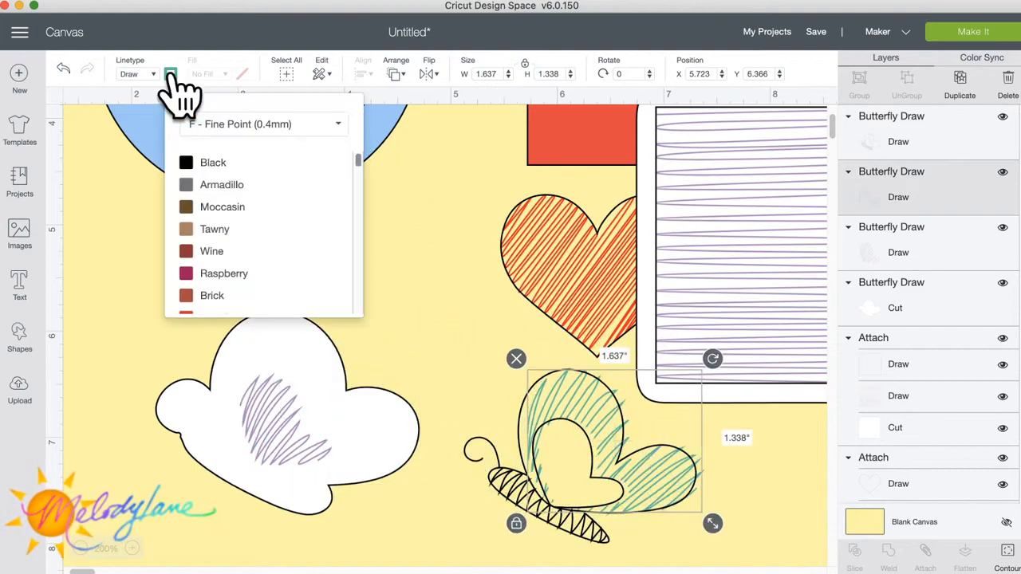
{"action": "left_click", "coordinate": [224, 275]}
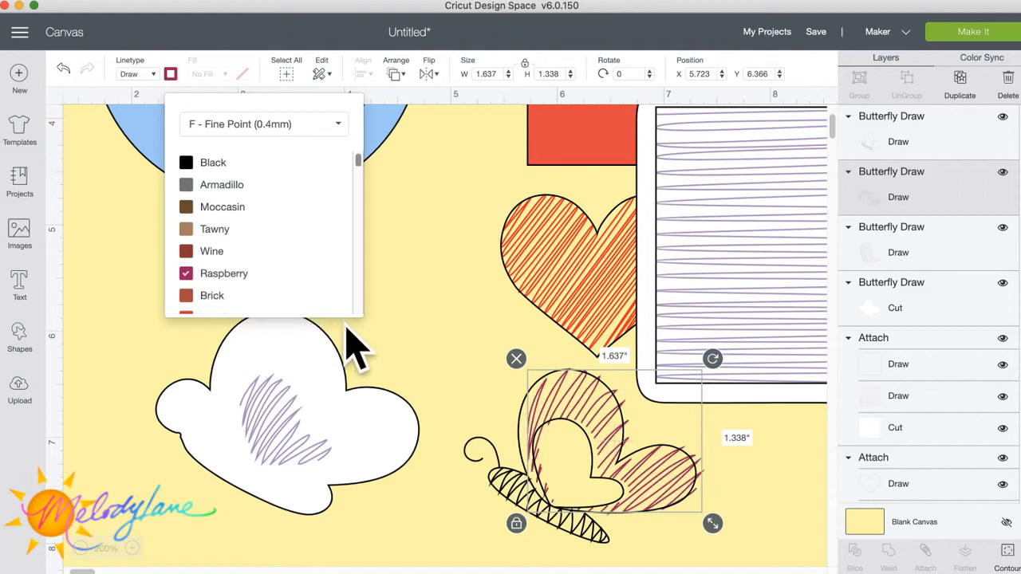
{"action": "left_click_drag", "start_coordinate": [296, 422], "coordinate": [572, 483]}
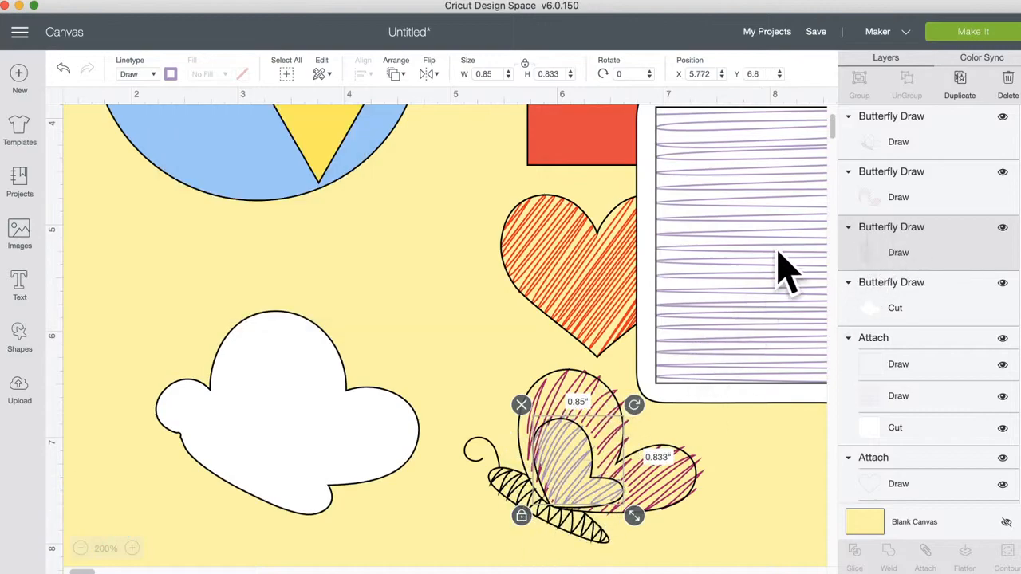
Step: Preview how the detached butterfly layers are placed on the mats and return to the canvas
{"action": "left_click", "coordinate": [974, 33]}
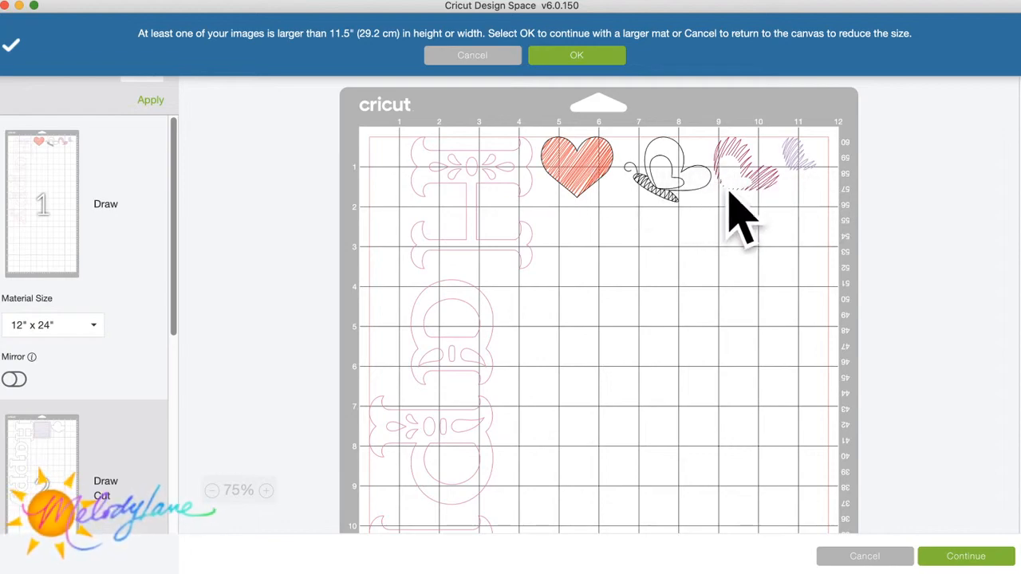
{"action": "left_click", "coordinate": [877, 558]}
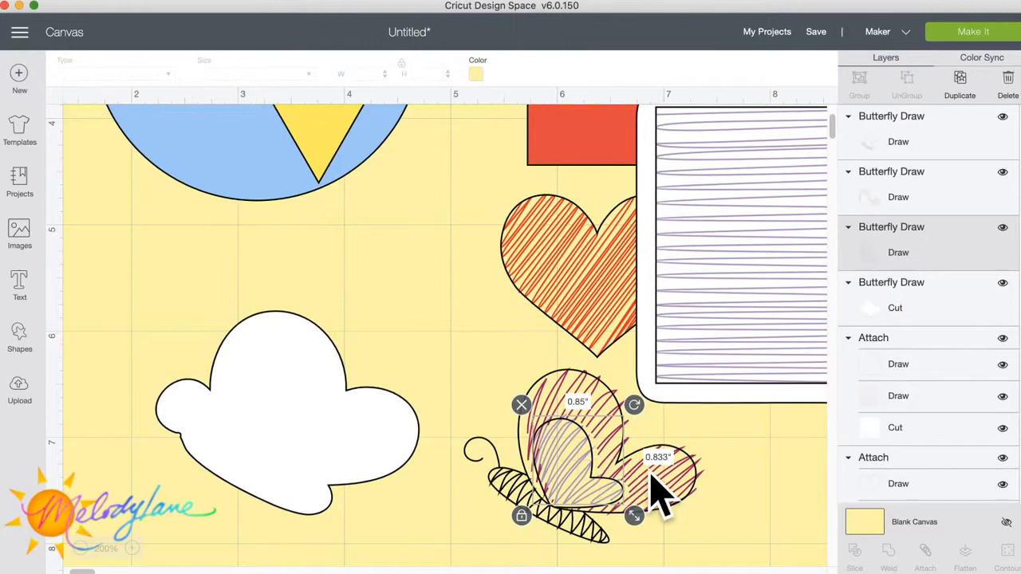
Step: Realign the butterfly's outline with its fills, shift the white cut layer aside, and attach the three butterfly draw layers together
{"action": "mouse_move", "coordinate": [677, 478]}
{"action": "left_mouse_down"}
{"action": "mouse_move", "coordinate": [674, 533]}
{"action": "mouse_move", "coordinate": [671, 475]}
{"action": "mouse_move", "coordinate": [688, 474]}
{"action": "left_mouse_up"}
{"action": "left_click_drag", "start_coordinate": [341, 392], "coordinate": [296, 341]}
{"action": "mouse_move", "coordinate": [764, 525]}
{"action": "left_mouse_down"}
{"action": "mouse_move", "coordinate": [476, 446]}
{"action": "mouse_move", "coordinate": [476, 399]}
{"action": "left_mouse_up"}
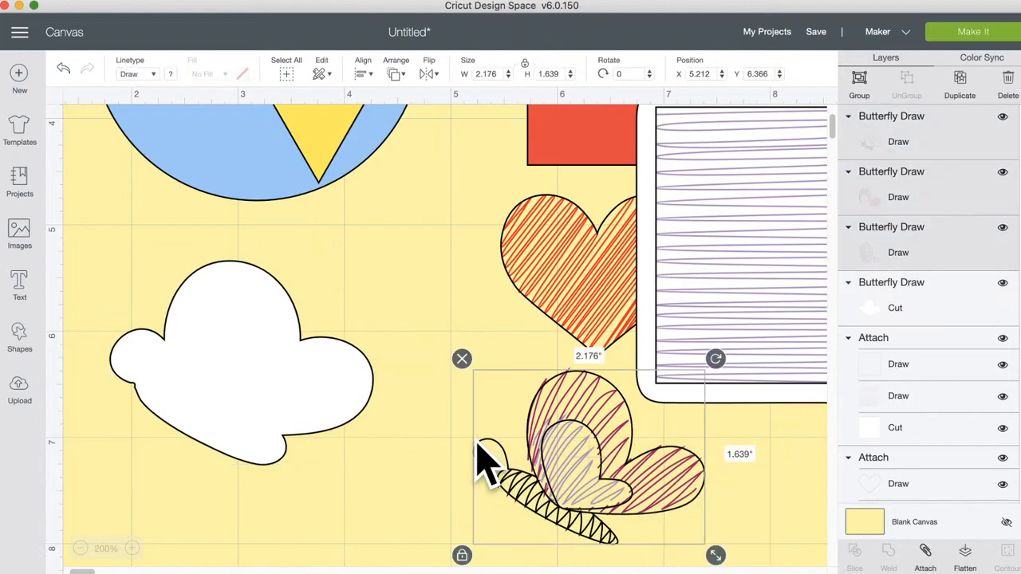
{"action": "left_click", "coordinate": [924, 552]}
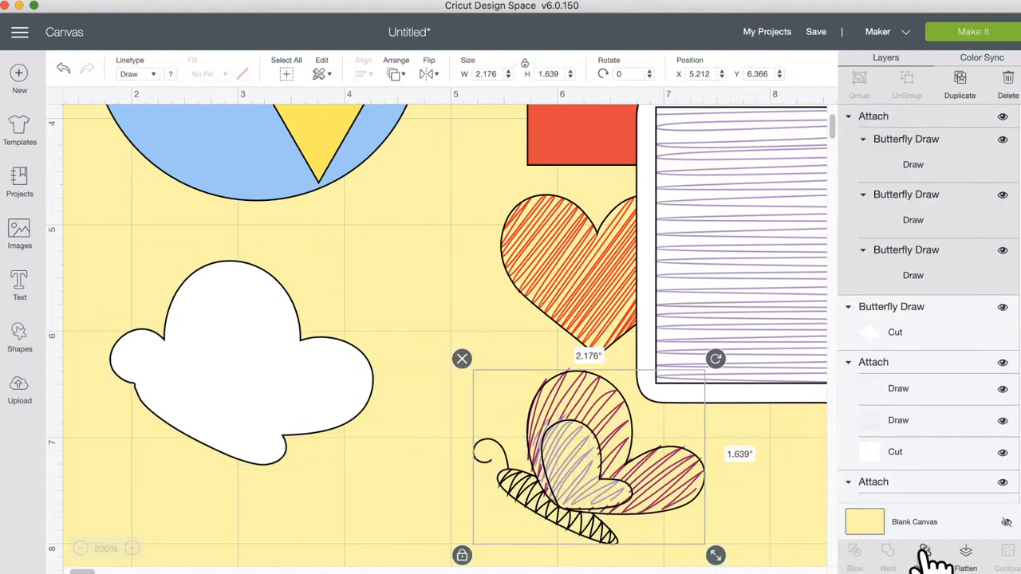
Step: Preview how the attached butterfly drawing is laid out on the mats and return to the canvas
{"action": "left_click", "coordinate": [975, 34]}
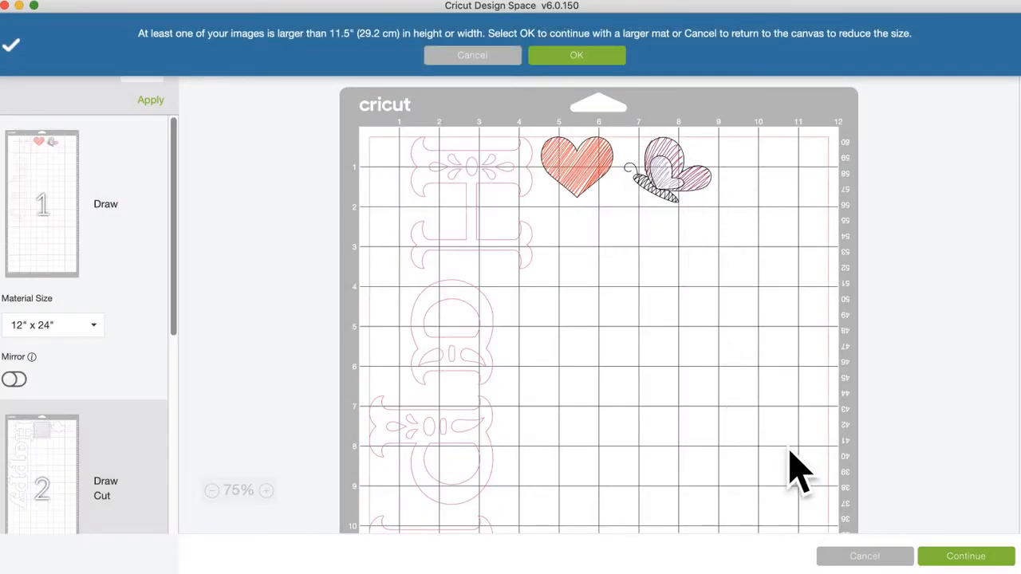
{"action": "left_click", "coordinate": [853, 558]}
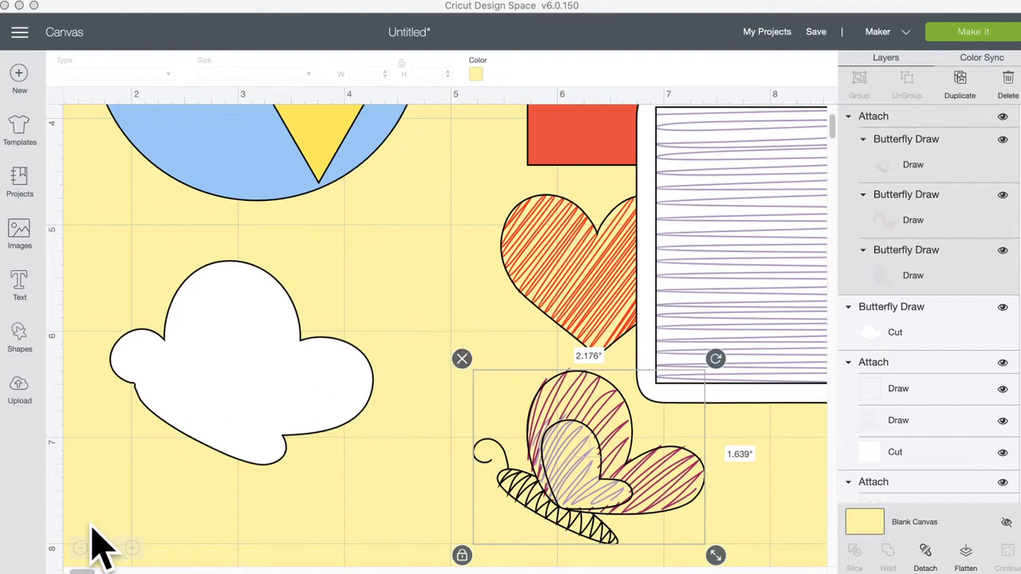
Step: Move the Folk Art Festival text to about X 11.379, Y 3.643 and the red square to about X 8.208, Y 1.5
{"action": "left_click", "coordinate": [81, 549]}
{"action": "left_click", "coordinate": [80, 549]}
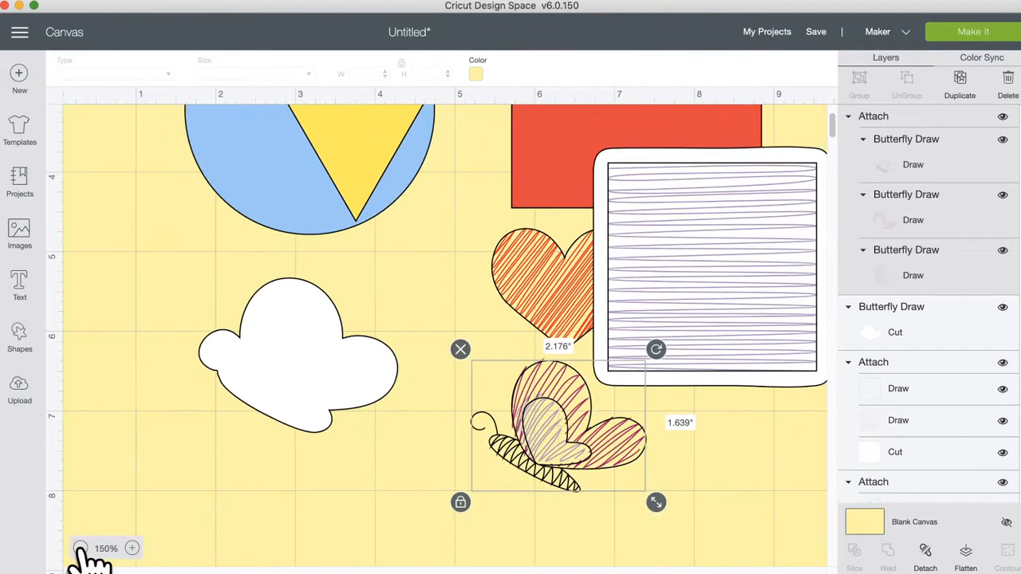
{"action": "left_click", "coordinate": [80, 549]}
{"action": "left_click", "coordinate": [81, 549]}
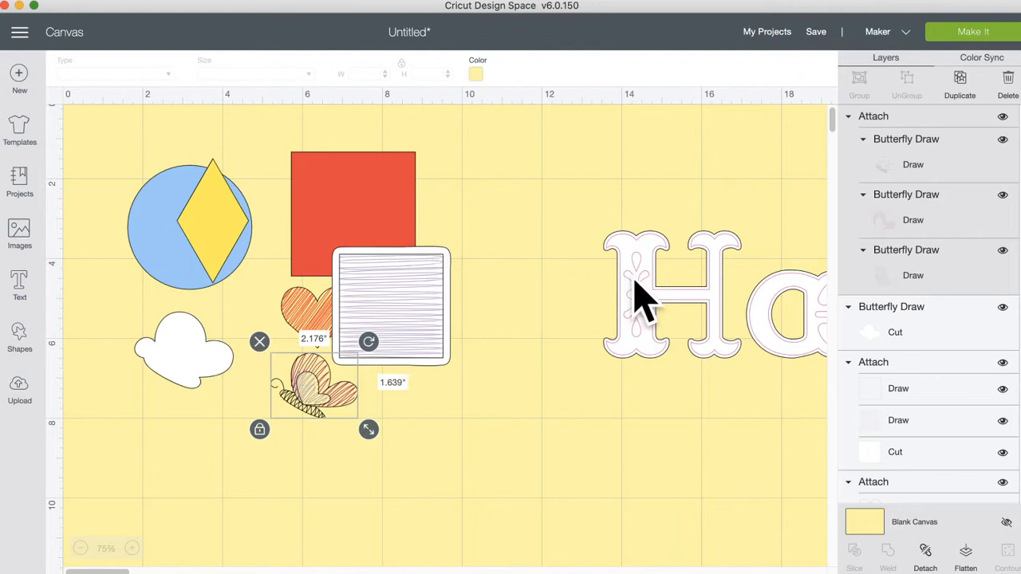
{"action": "left_click_drag", "start_coordinate": [630, 276], "coordinate": [567, 294]}
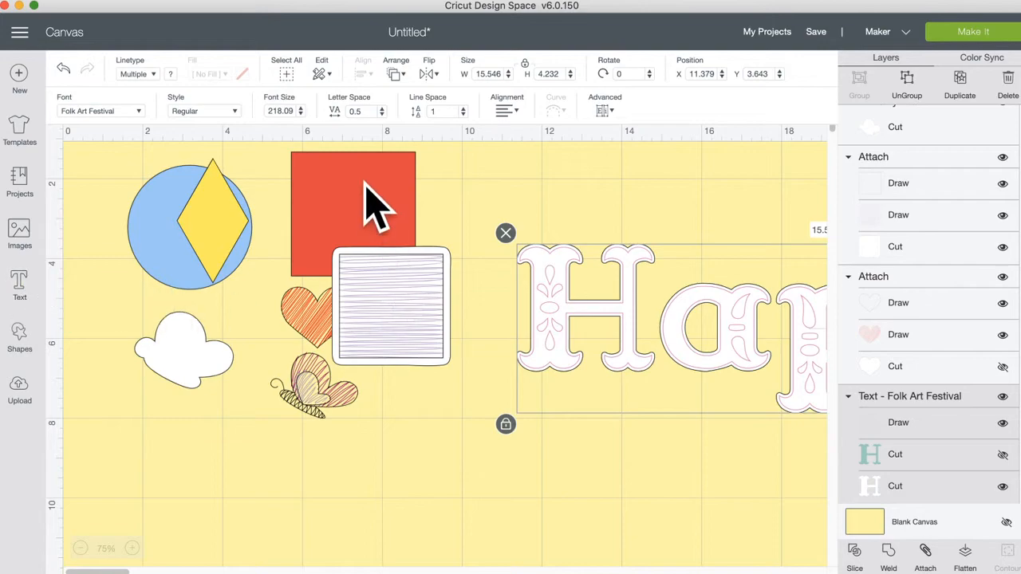
{"action": "left_click_drag", "start_coordinate": [362, 185], "coordinate": [477, 193]}
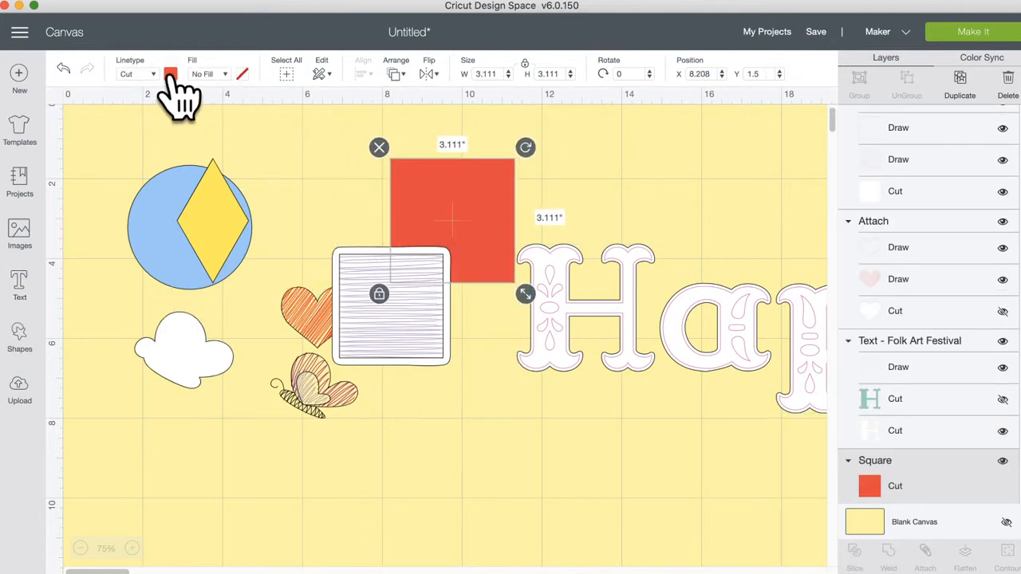
Step: Change the red square's cut colour to the custom light purple #a69cfe
{"action": "left_click", "coordinate": [170, 74]}
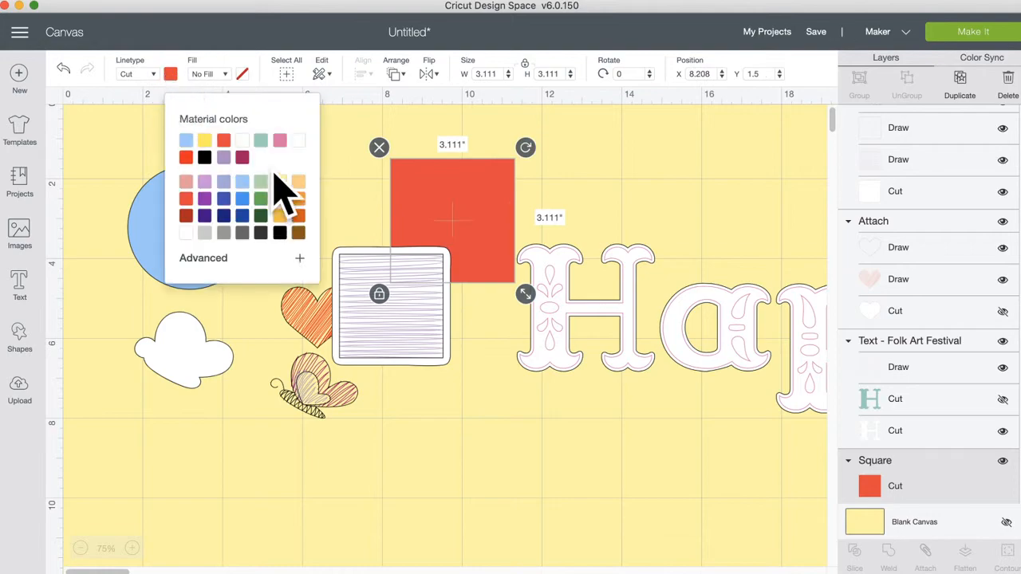
{"action": "left_click", "coordinate": [222, 260]}
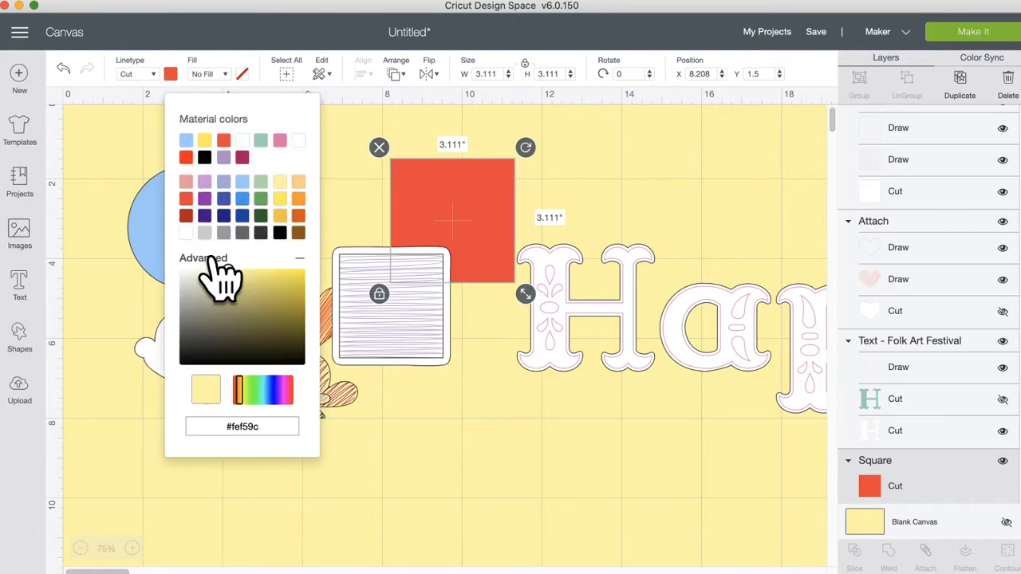
{"action": "left_click", "coordinate": [254, 391]}
{"action": "left_click", "coordinate": [272, 390]}
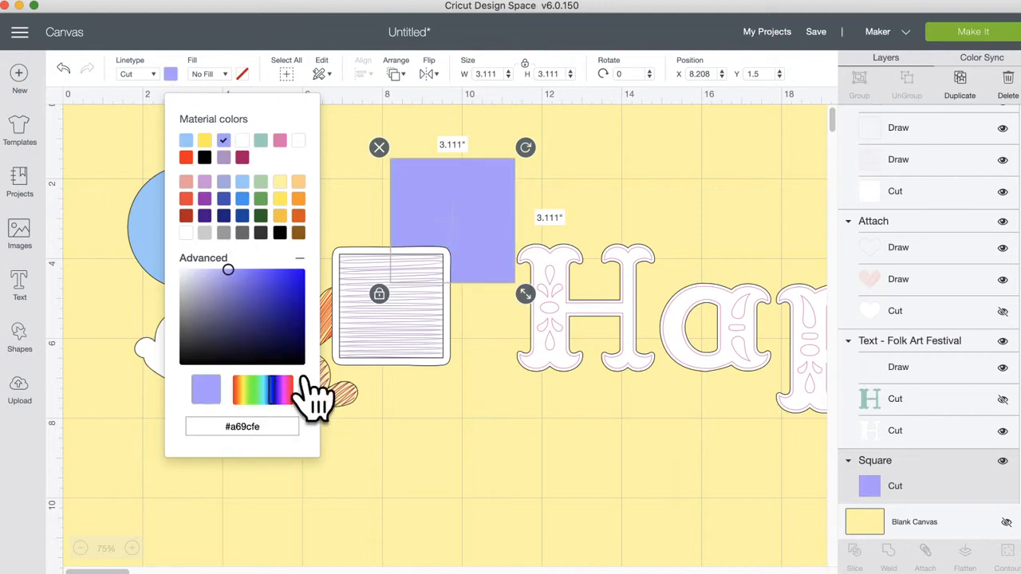
Step: Change the square's cut colour to the custom dark blue #3626ce
{"action": "left_click", "coordinate": [274, 308]}
{"action": "mouse_move", "coordinate": [274, 308]}
{"action": "left_mouse_down"}
{"action": "mouse_move", "coordinate": [231, 293]}
{"action": "mouse_move", "coordinate": [271, 283]}
{"action": "mouse_move", "coordinate": [271, 326]}
{"action": "mouse_move", "coordinate": [219, 279]}
{"action": "mouse_move", "coordinate": [258, 311]}
{"action": "mouse_move", "coordinate": [258, 324]}
{"action": "mouse_move", "coordinate": [282, 319]}
{"action": "mouse_move", "coordinate": [258, 287]}
{"action": "left_mouse_up"}
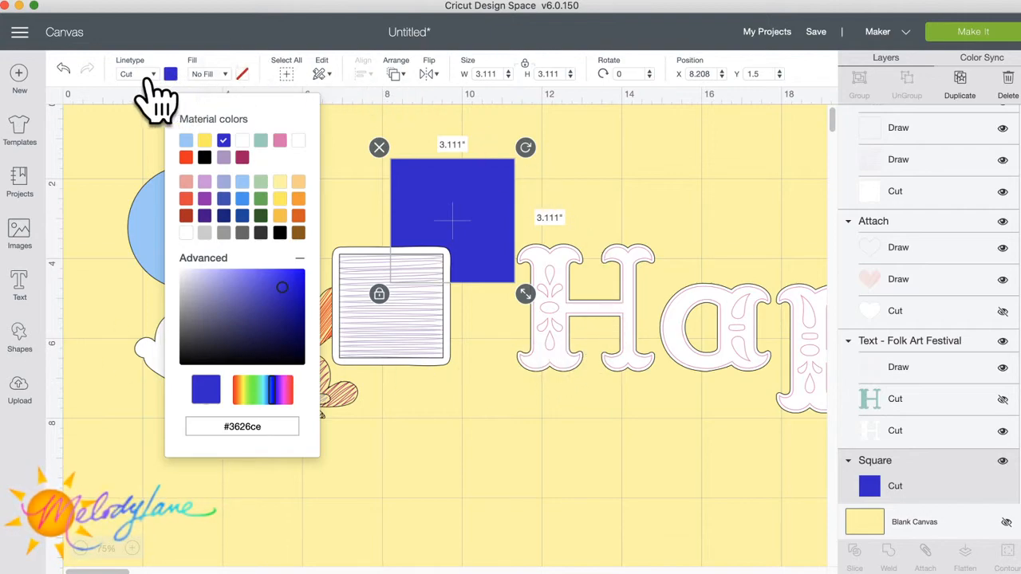
Step: For the Happy text, clear the folk font search, filter the font list to Writing fonts and browse them
{"action": "left_click", "coordinate": [625, 319]}
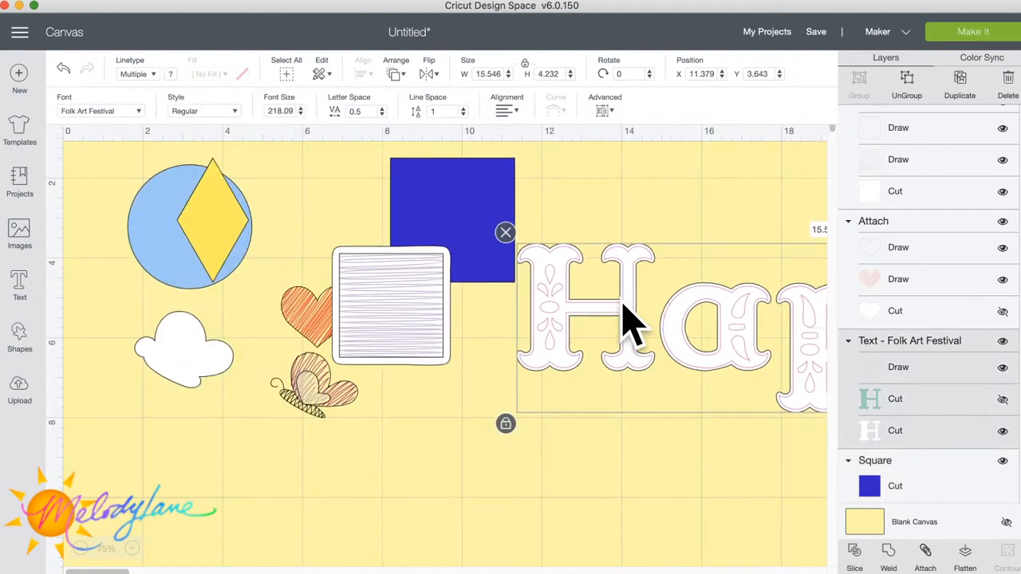
{"action": "left_click", "coordinate": [120, 112]}
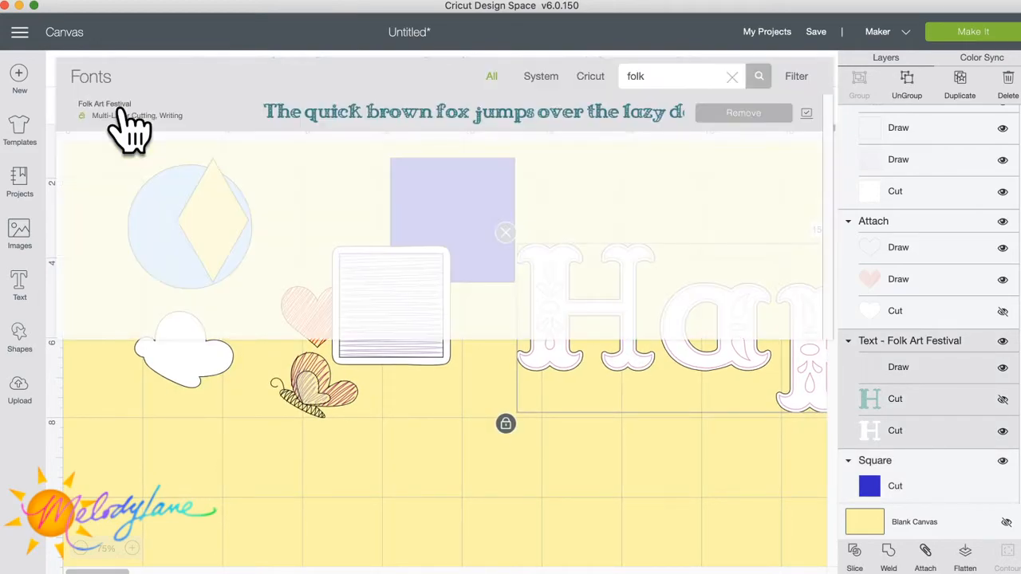
{"action": "left_click", "coordinate": [731, 76]}
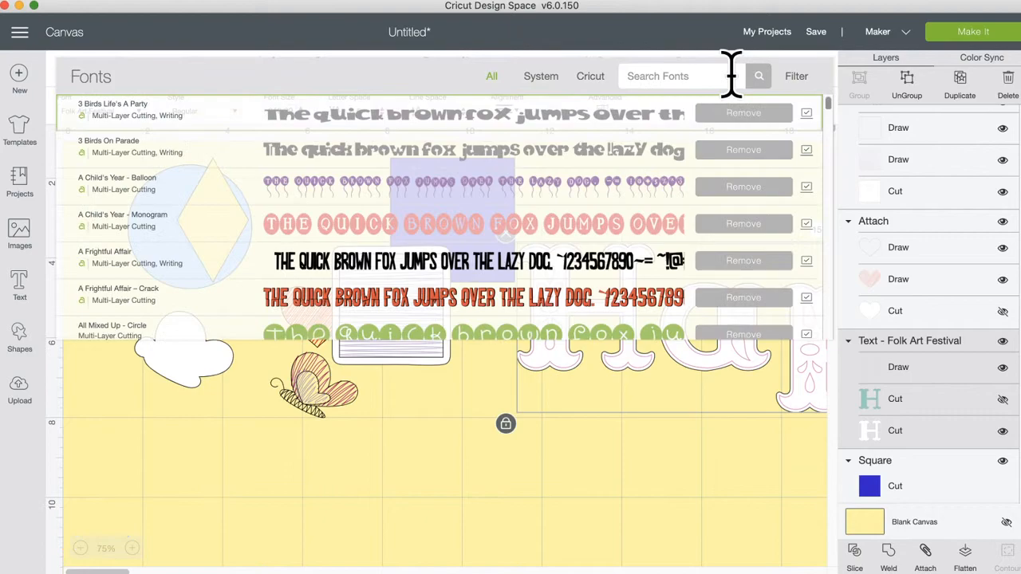
{"action": "left_click", "coordinate": [796, 79]}
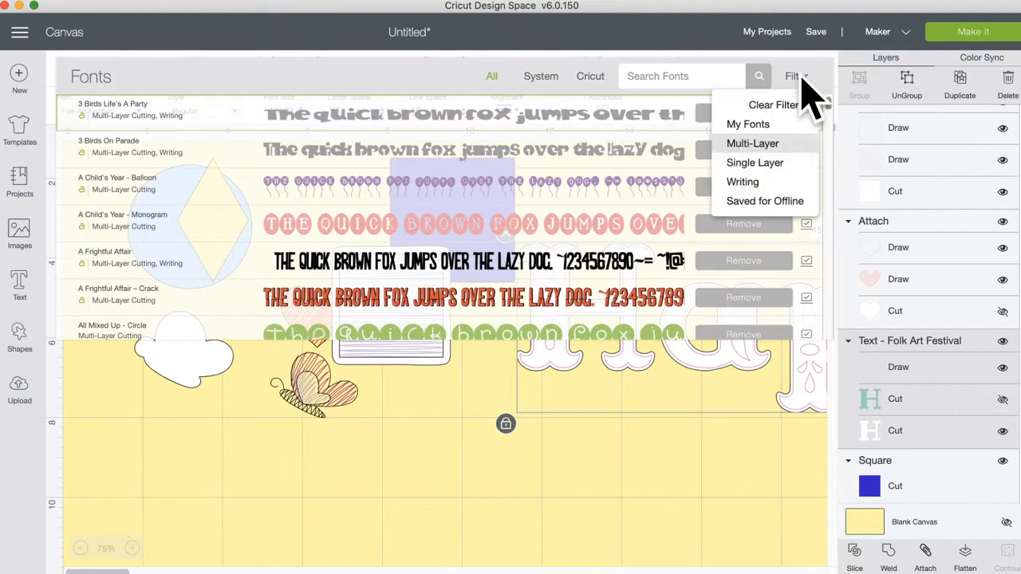
{"action": "left_click", "coordinate": [750, 185]}
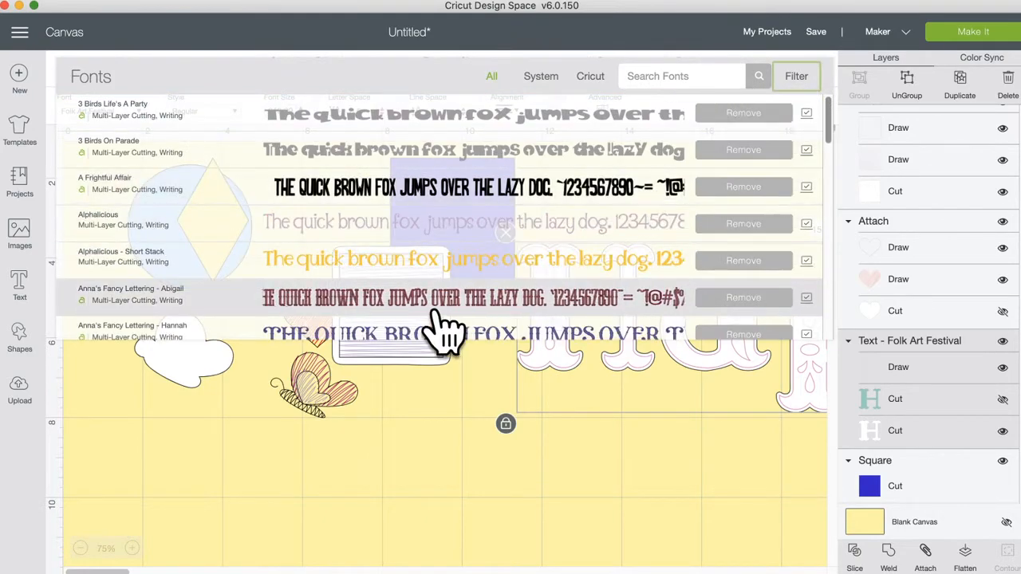
{"action": "scroll", "coordinate": [443, 319], "scroll_direction": "down", "scroll_amount": 10}
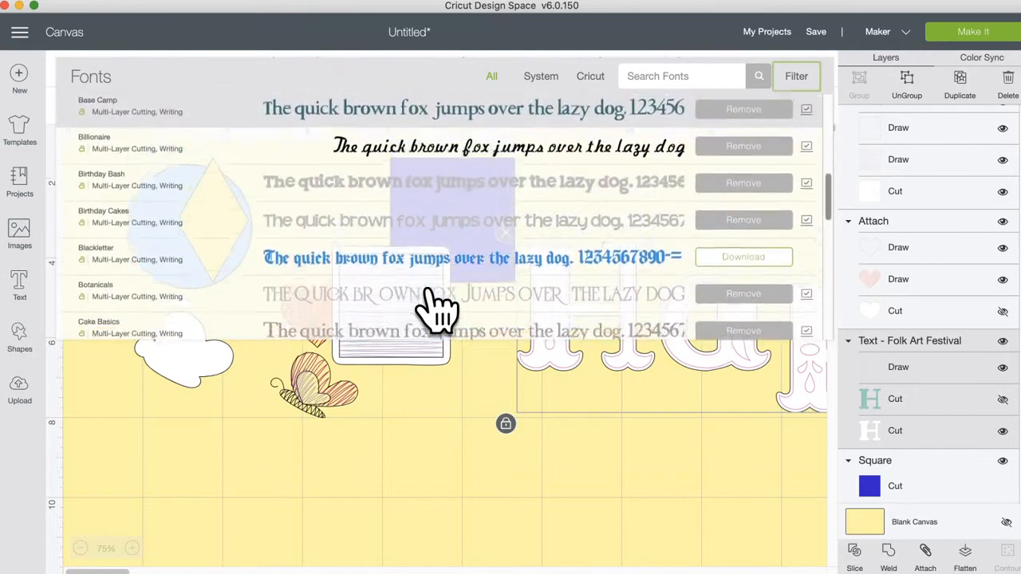
{"action": "scroll", "coordinate": [441, 307], "scroll_direction": "down", "scroll_amount": 2}
Step: Try searching the filtered font list for karley and karly, and clear the search
{"action": "left_click", "coordinate": [676, 73]}
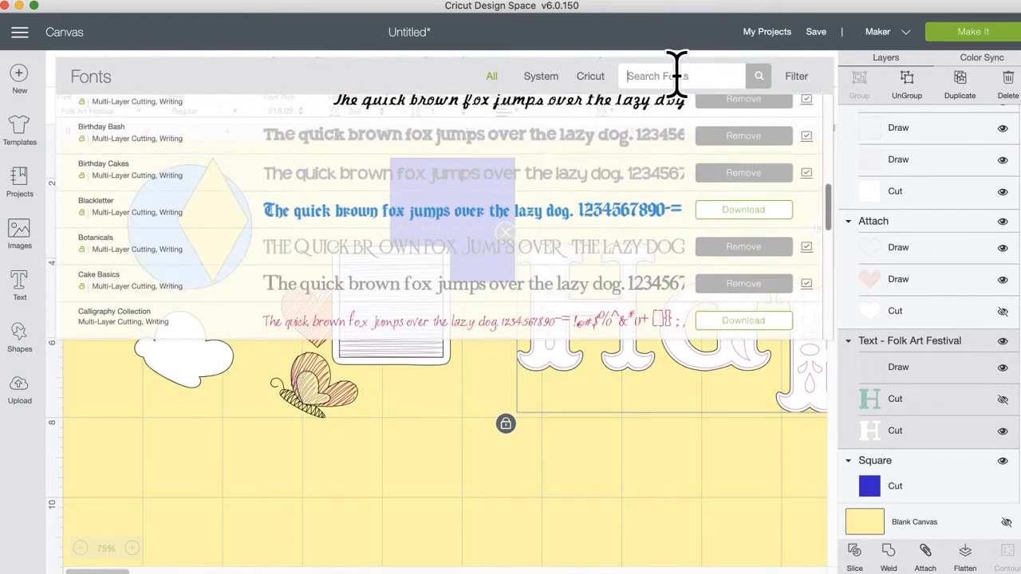
{"action": "type", "text": "kar"}
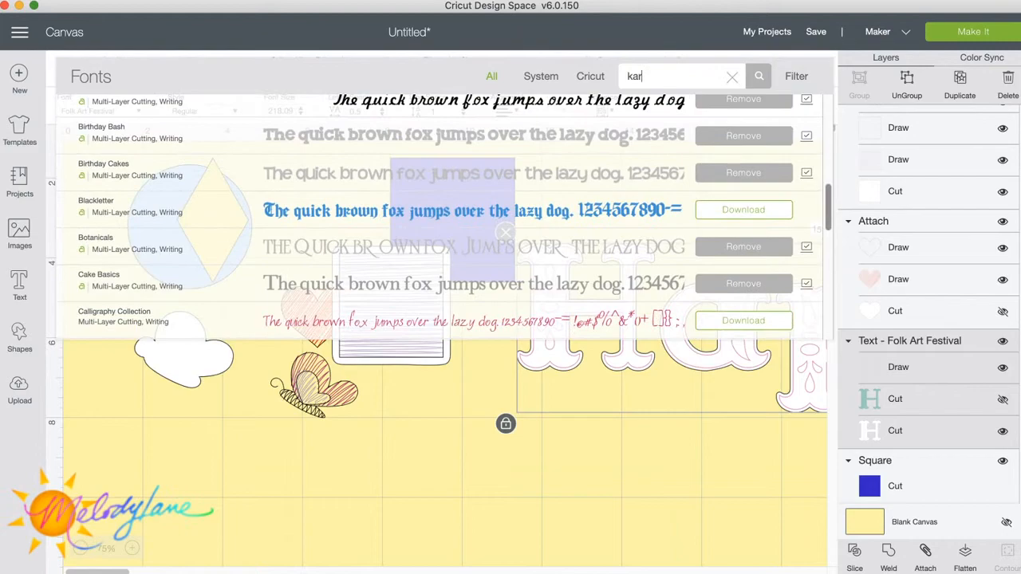
{"action": "type", "text": "ley"}
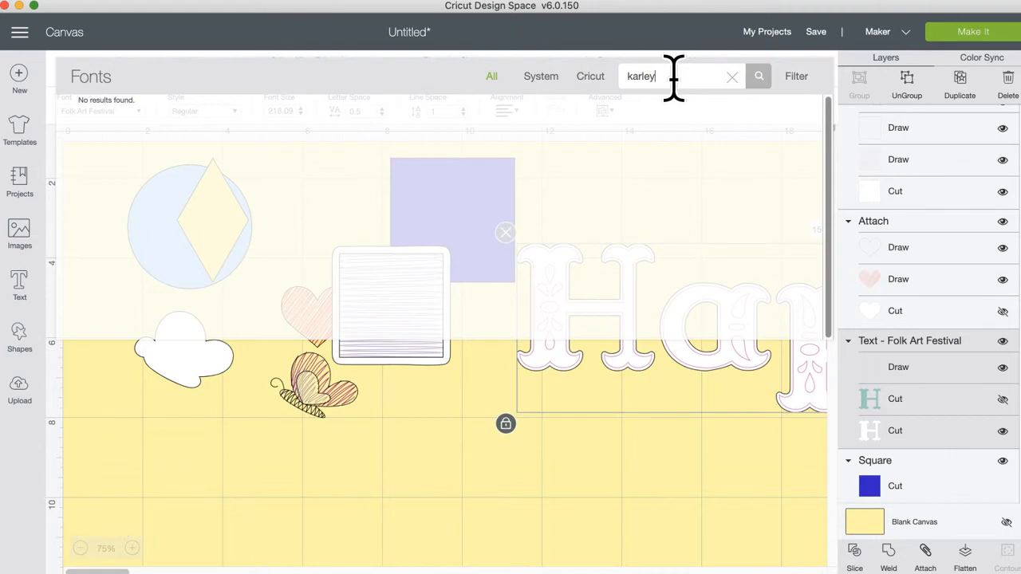
{"action": "key", "text": "BackSpace"}
{"action": "key", "text": "BackSpace"}
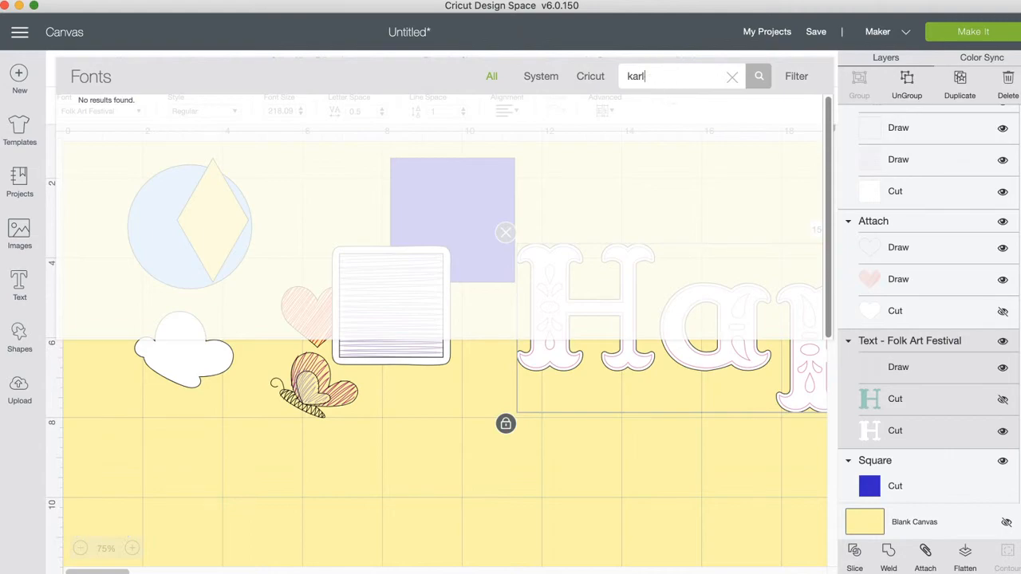
{"action": "type", "text": "y"}
{"action": "left_click_drag", "start_coordinate": [665, 79], "coordinate": [595, 83]}
{"action": "key", "text": "BackSpace"}
Step: Restrict the font list to Cricut fonts, search for karley, and apply the Karley Sketch font to the Happy text
{"action": "left_click", "coordinate": [795, 77]}
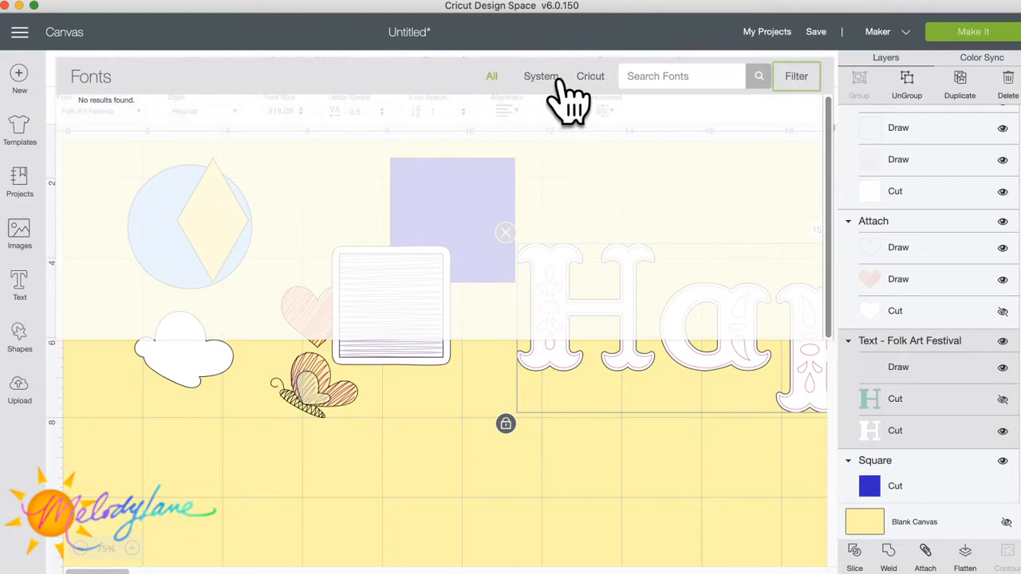
{"action": "left_click", "coordinate": [591, 77]}
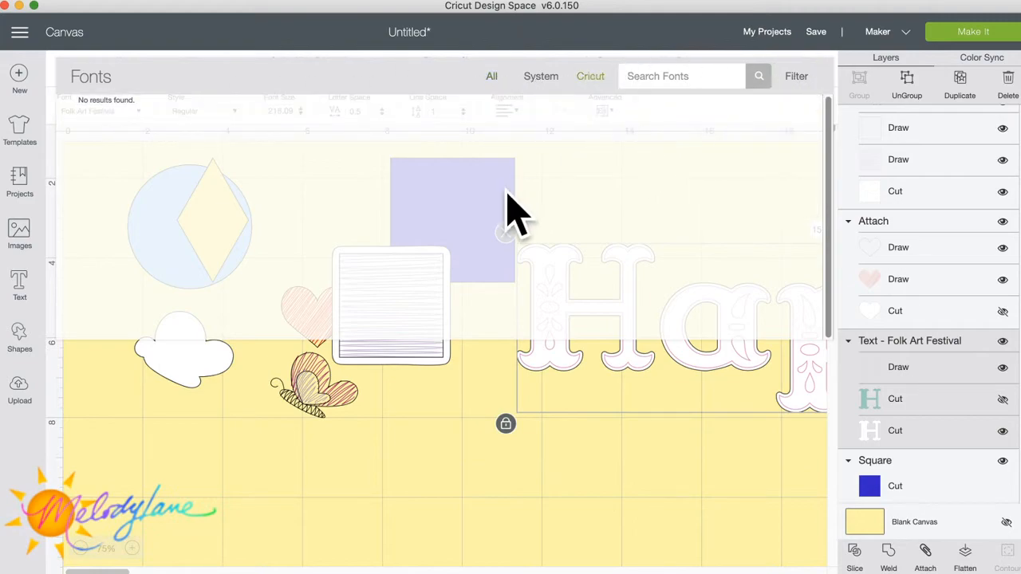
{"action": "left_click", "coordinate": [796, 76]}
{"action": "left_click", "coordinate": [772, 142]}
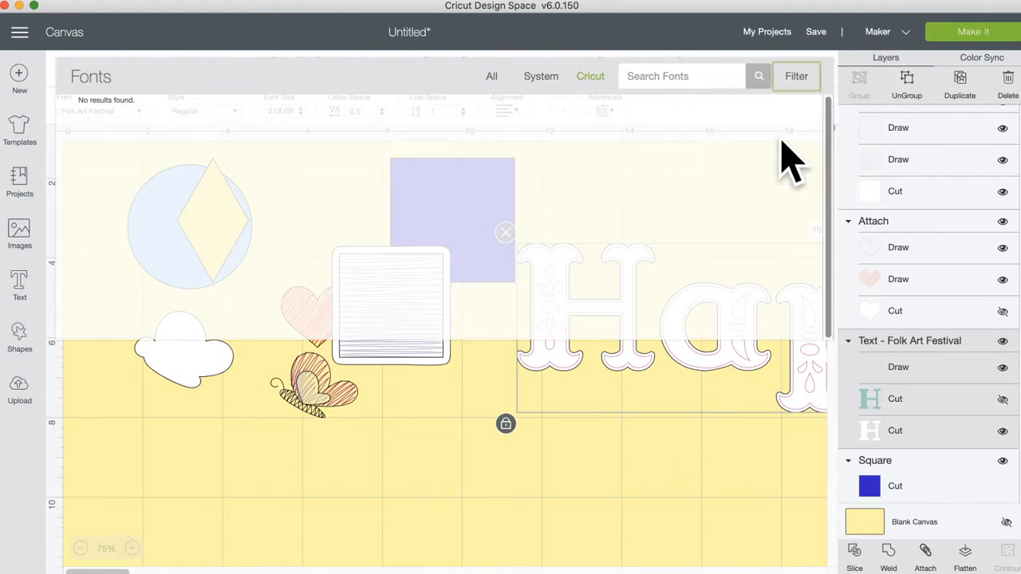
{"action": "left_click", "coordinate": [801, 79]}
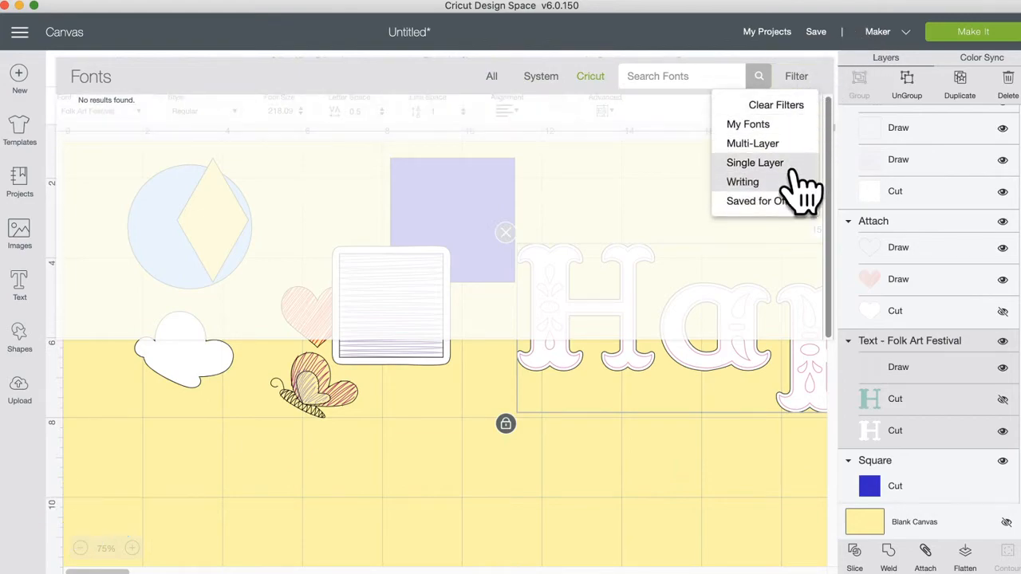
{"action": "left_click", "coordinate": [660, 76]}
{"action": "type", "text": "karley"}
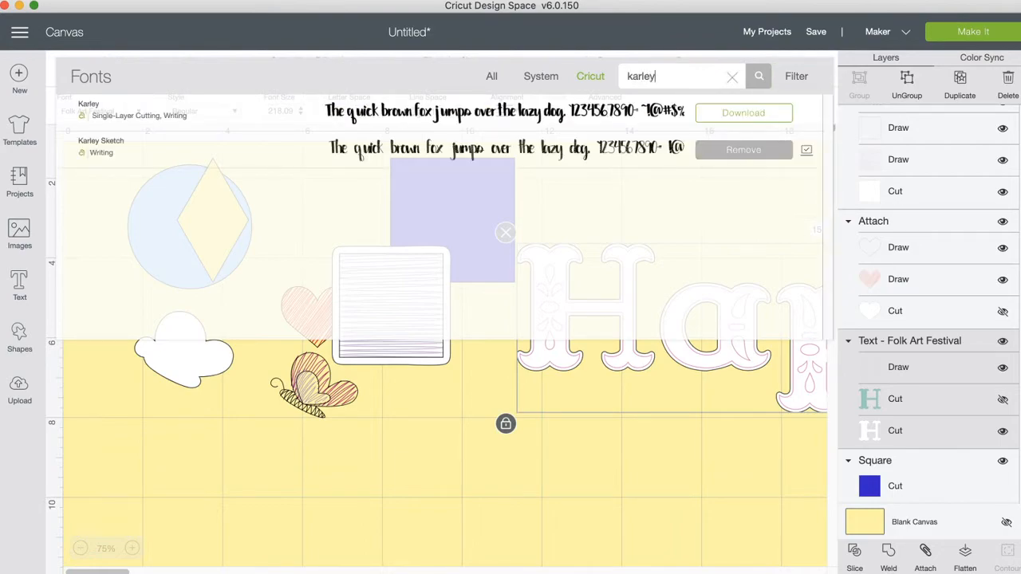
{"action": "left_click", "coordinate": [441, 149]}
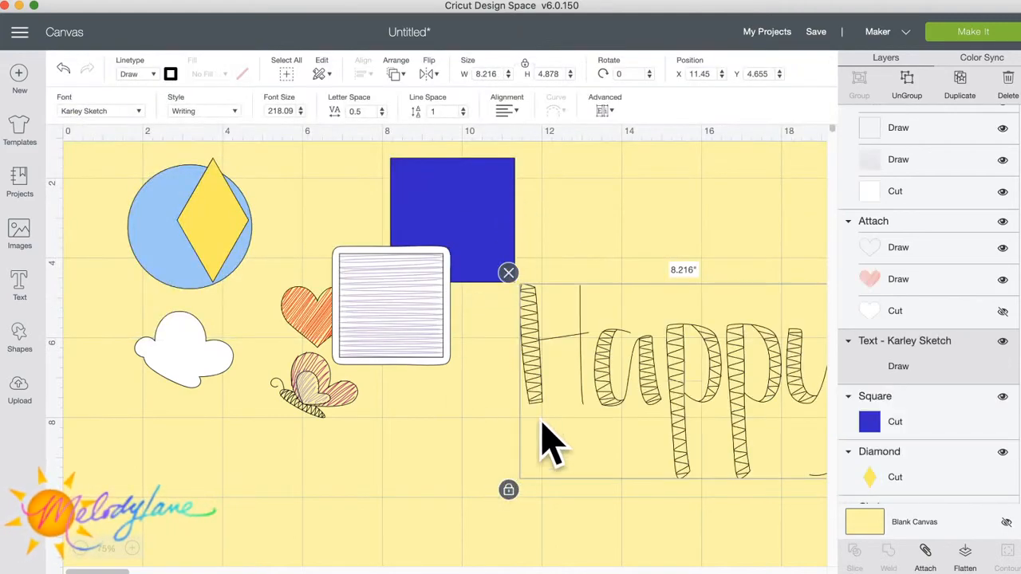
Step: Move the Karley Sketch text away from the shapes to about X 17.019, Y 3.543
{"action": "scroll", "coordinate": [614, 391], "scroll_direction": "right", "scroll_amount": 5}
{"action": "scroll", "coordinate": [592, 377], "scroll_direction": "right", "scroll_amount": 3}
{"action": "left_click_drag", "start_coordinate": [578, 338], "coordinate": [607, 332]}
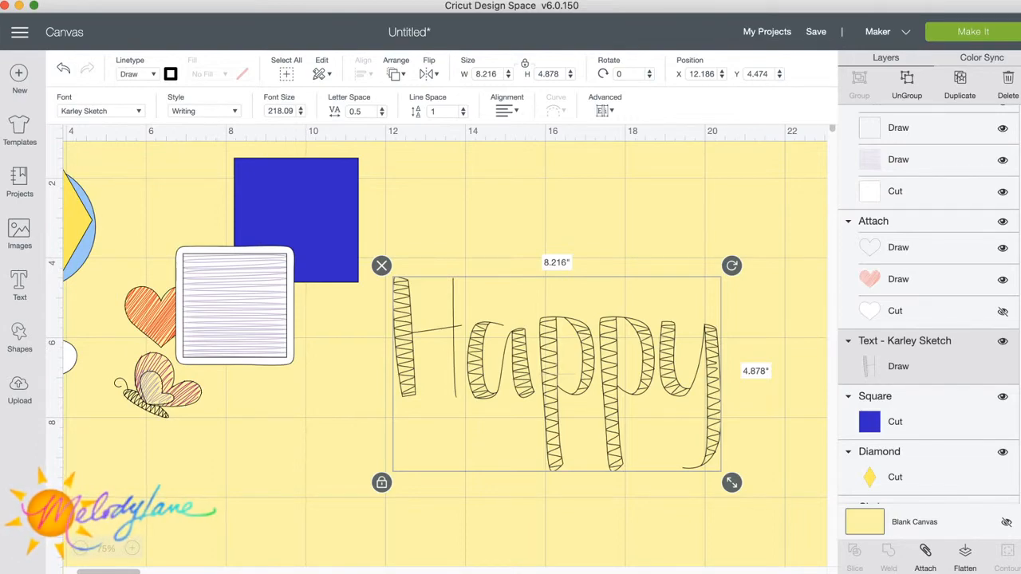
{"action": "left_click_drag", "start_coordinate": [542, 363], "coordinate": [722, 331]}
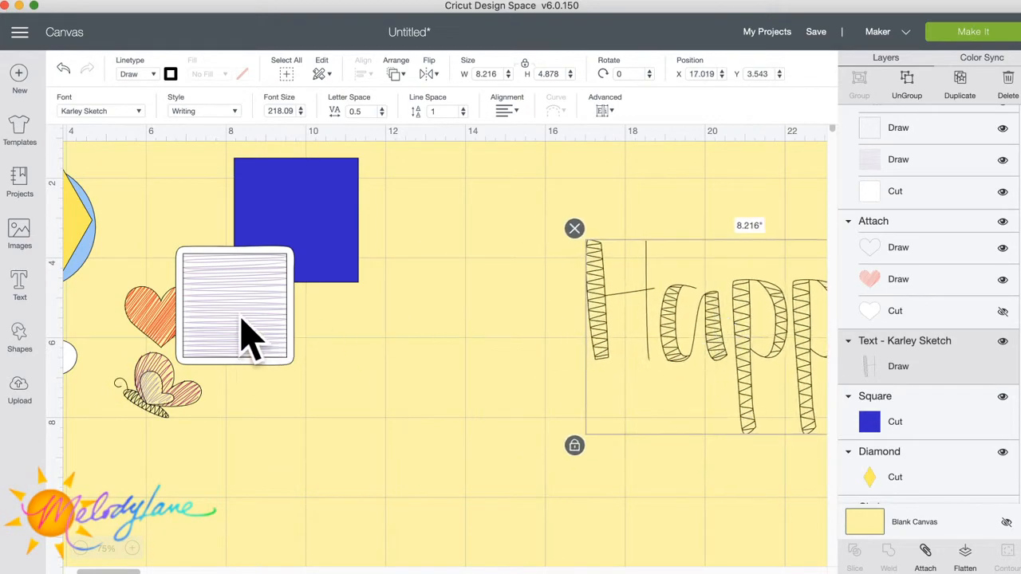
Step: Detach the square drawing and separate its layers, placing the purple fill at about X 10.915, Y 6.47, away from the outline and white cut layer
{"action": "left_click_drag", "start_coordinate": [244, 338], "coordinate": [371, 383]}
{"action": "left_click", "coordinate": [925, 550]}
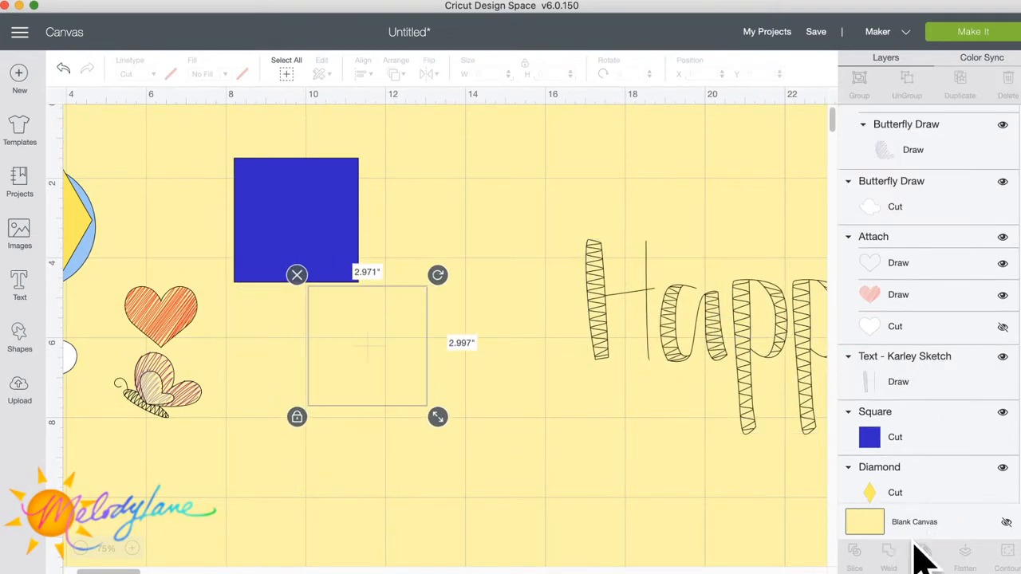
{"action": "left_click_drag", "start_coordinate": [433, 365], "coordinate": [502, 183]}
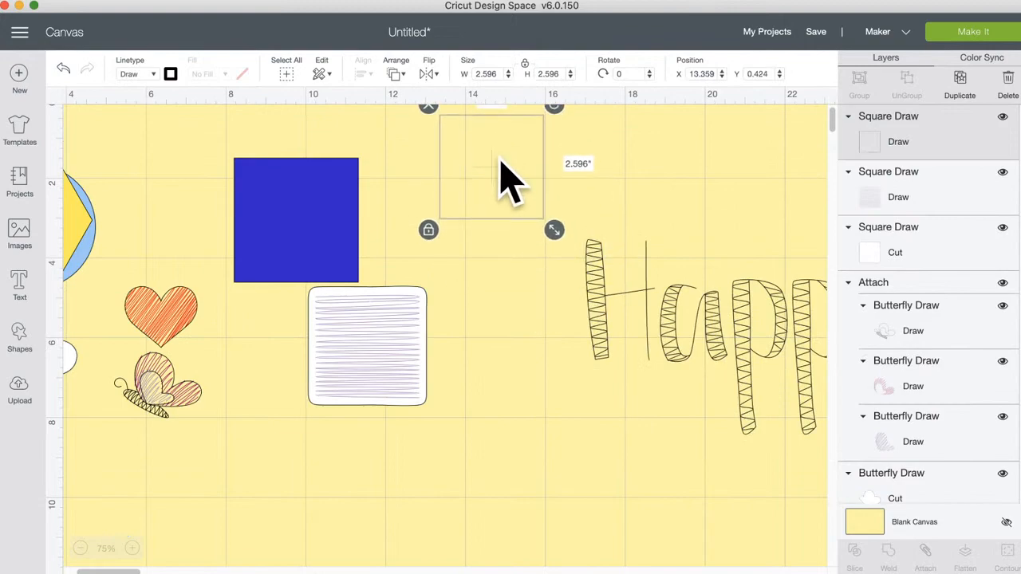
{"action": "left_click_drag", "start_coordinate": [400, 333], "coordinate": [304, 445]}
{"action": "left_click_drag", "start_coordinate": [393, 345], "coordinate": [568, 245]}
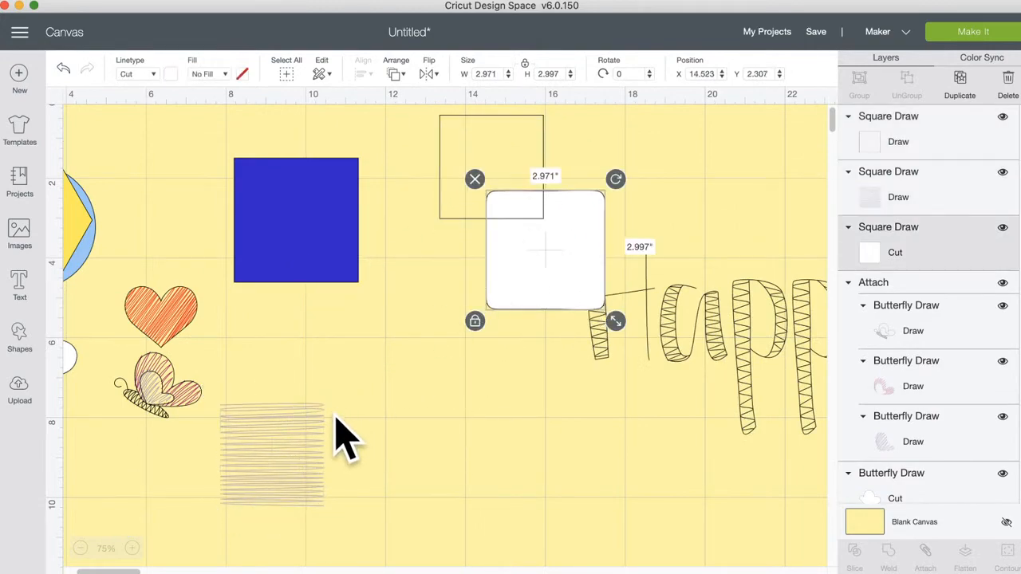
{"action": "left_click_drag", "start_coordinate": [270, 462], "coordinate": [387, 406]}
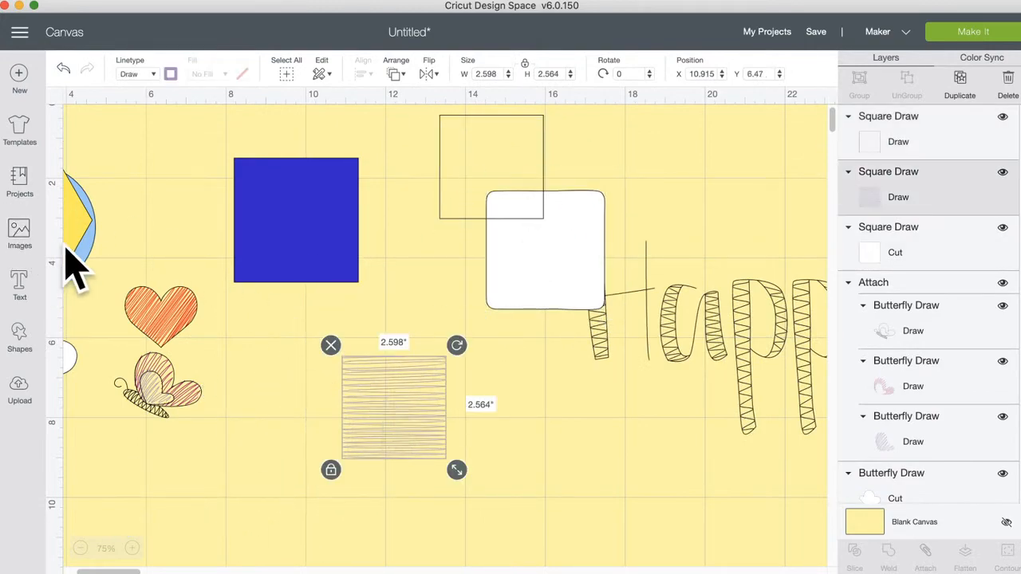
Step: Move the yellow diamond onto the purple line fill and resize it to about 1.473 by 2.557 inches
{"action": "left_click_drag", "start_coordinate": [80, 240], "coordinate": [212, 283]}
{"action": "left_click_drag", "start_coordinate": [196, 247], "coordinate": [407, 355]}
{"action": "left_click_drag", "start_coordinate": [438, 466], "coordinate": [425, 444]}
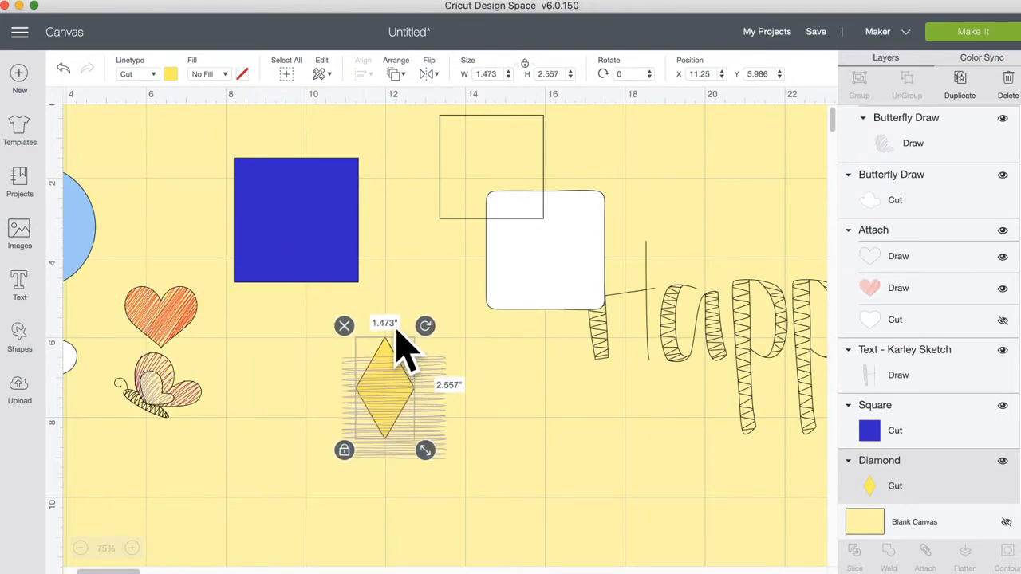
{"action": "left_click_drag", "start_coordinate": [391, 362], "coordinate": [410, 383]}
{"action": "left_click", "coordinate": [528, 428]}
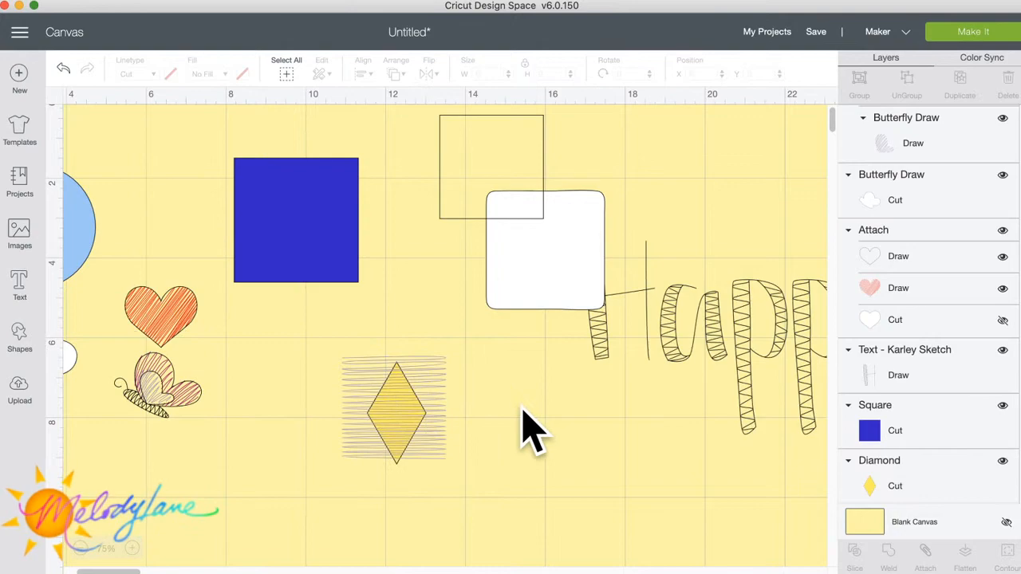
Step: Unlock the purple fill's proportions, resize it to about 1.667 by 2.551 inches, and place it beside the diamond at about X 9.748, Y 6.587
{"action": "left_click_drag", "start_coordinate": [297, 397], "coordinate": [300, 399]}
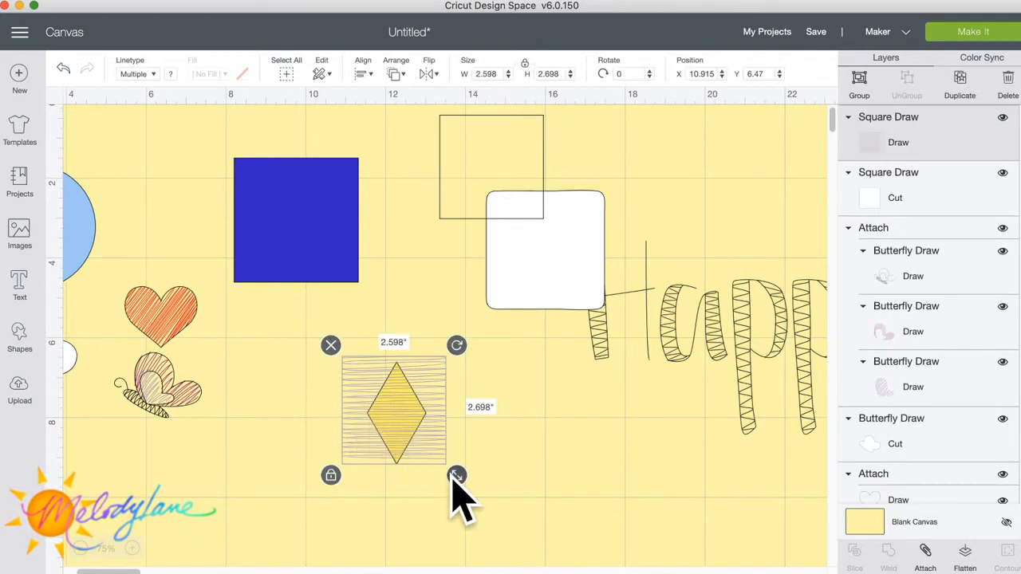
{"action": "scroll", "coordinate": [624, 544], "scroll_direction": "up", "scroll_amount": 1}
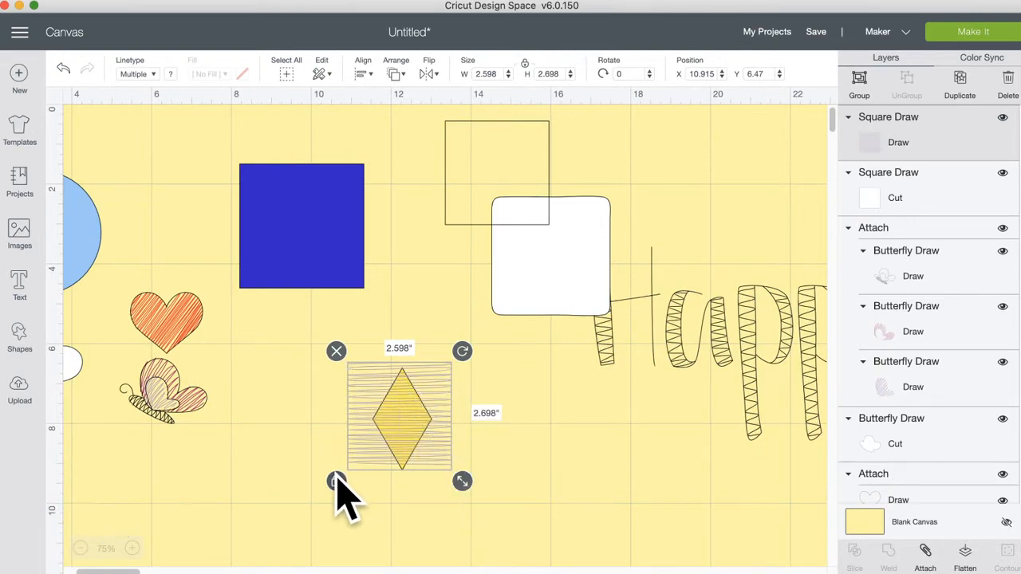
{"action": "left_click", "coordinate": [359, 486]}
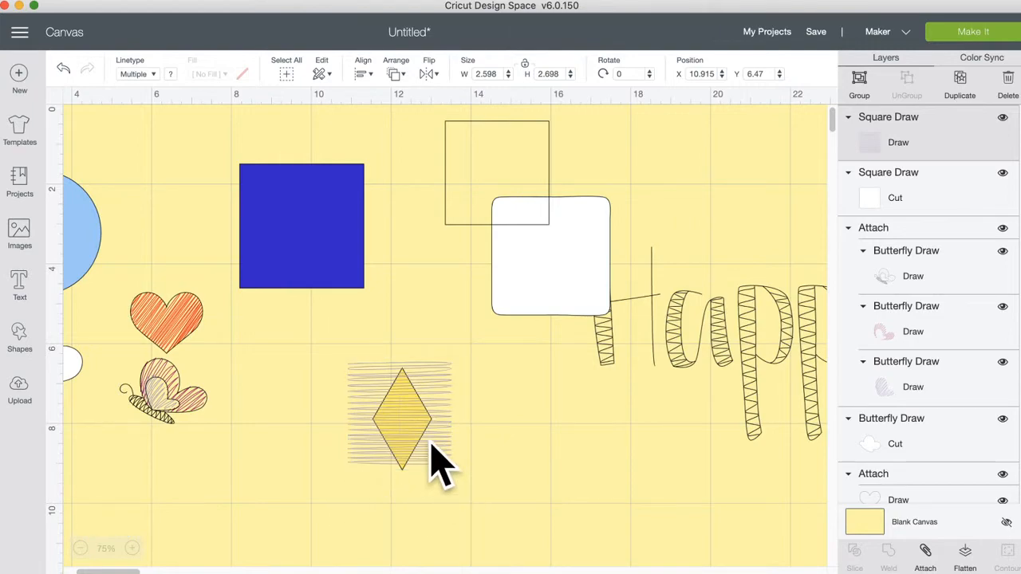
{"action": "mouse_move", "coordinate": [429, 387]}
{"action": "left_mouse_down"}
{"action": "mouse_move", "coordinate": [455, 385]}
{"action": "mouse_move", "coordinate": [454, 406]}
{"action": "mouse_move", "coordinate": [475, 403]}
{"action": "left_mouse_up"}
{"action": "left_click", "coordinate": [510, 411]}
{"action": "left_click", "coordinate": [377, 482]}
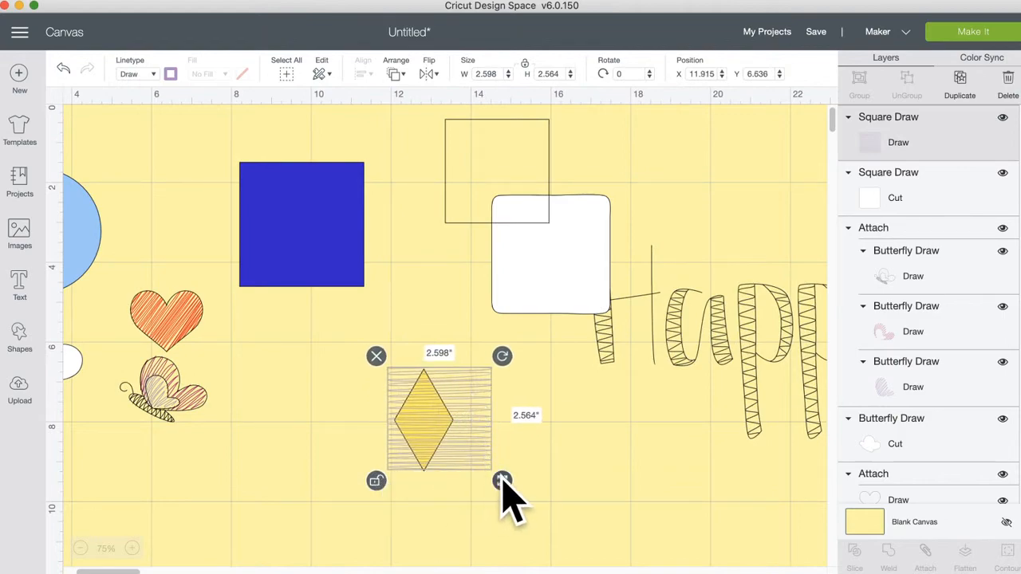
{"action": "left_click_drag", "start_coordinate": [501, 480], "coordinate": [349, 452]}
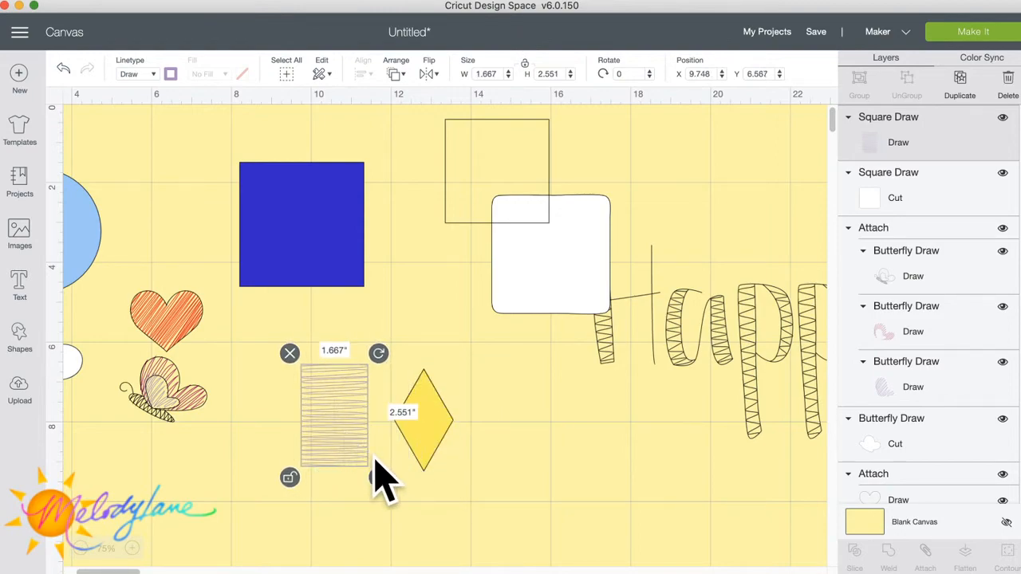
Step: Duplicate the narrowed purple fill and place the copy over the diamond's lower half at about X 12.04, Y 7.914
{"action": "left_click", "coordinate": [966, 88]}
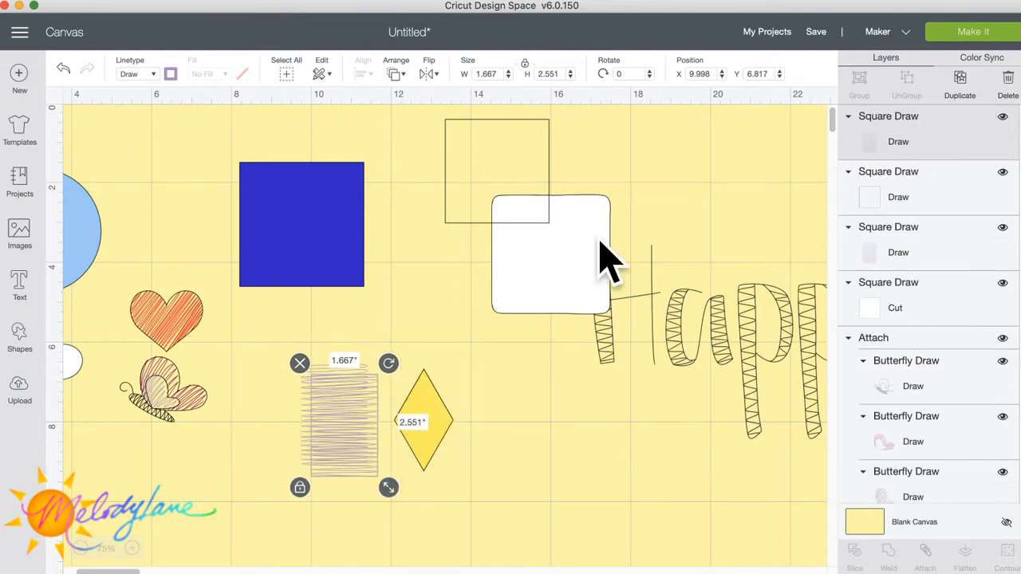
{"action": "mouse_move", "coordinate": [337, 444]}
{"action": "left_mouse_down"}
{"action": "mouse_move", "coordinate": [440, 490]}
{"action": "mouse_move", "coordinate": [421, 488]}
{"action": "left_mouse_up"}
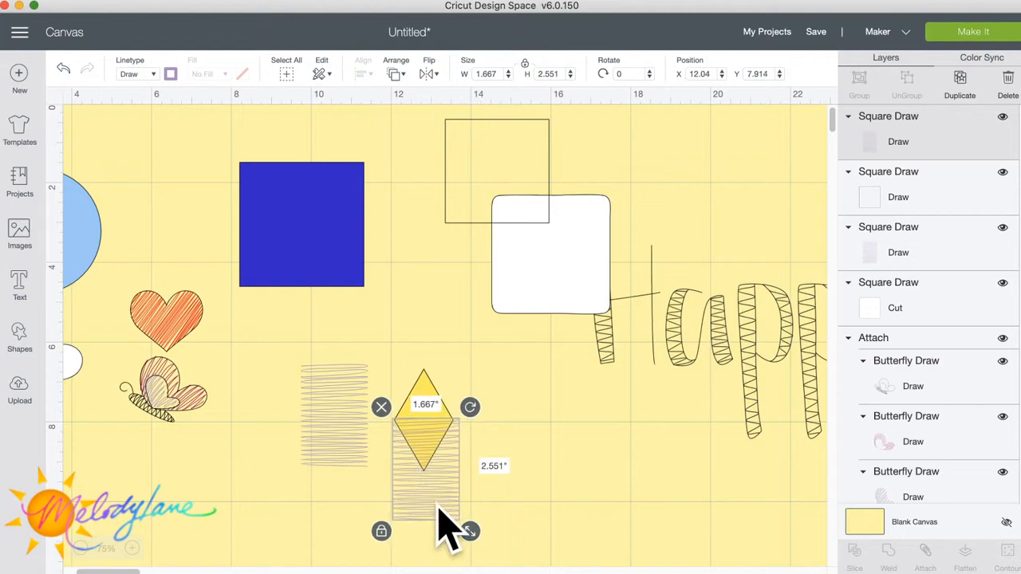
Step: Unlock the proportions of the purple fill copy over the diamond's lower half and shrink it to about 1.556 by 1.203 inches
{"action": "left_click", "coordinate": [383, 531]}
{"action": "left_click", "coordinate": [412, 488]}
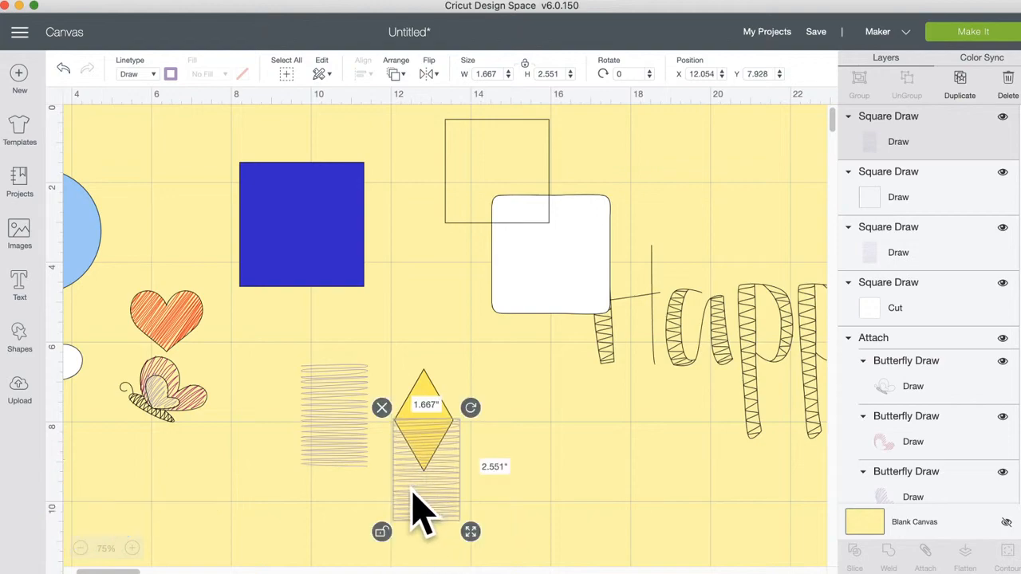
{"action": "mouse_move", "coordinate": [475, 534]}
{"action": "left_mouse_down"}
{"action": "mouse_move", "coordinate": [471, 412]}
{"action": "mouse_move", "coordinate": [469, 480]}
{"action": "left_mouse_up"}
Step: Shrink the tall purple fill beside the diamond to about 1.723 by 1.245 inches and place it over the diamond's upper half
{"action": "left_click", "coordinate": [131, 548]}
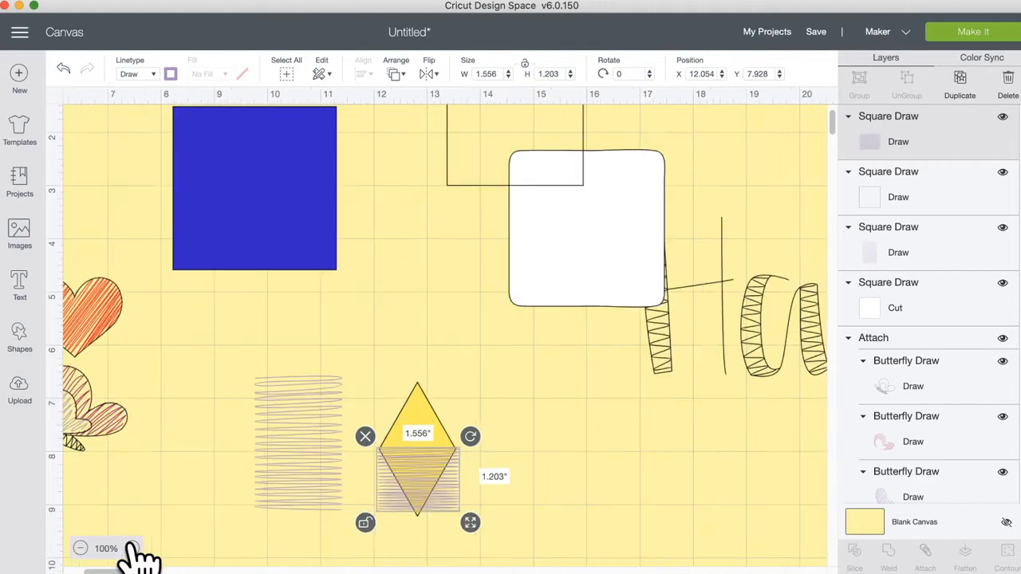
{"action": "left_click", "coordinate": [132, 547]}
{"action": "left_click", "coordinate": [132, 548]}
{"action": "scroll", "coordinate": [245, 423], "scroll_direction": "left", "scroll_amount": 15}
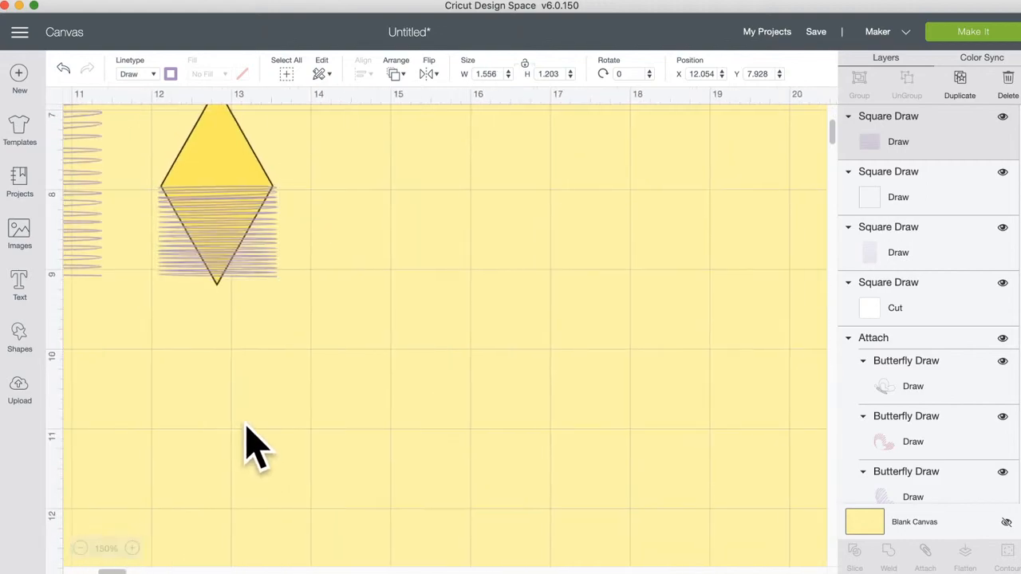
{"action": "scroll", "coordinate": [246, 423], "scroll_direction": "up", "scroll_amount": 5}
{"action": "scroll", "coordinate": [255, 398], "scroll_direction": "right", "scroll_amount": 3}
{"action": "scroll", "coordinate": [256, 399], "scroll_direction": "up", "scroll_amount": 2}
{"action": "left_click", "coordinate": [267, 418]}
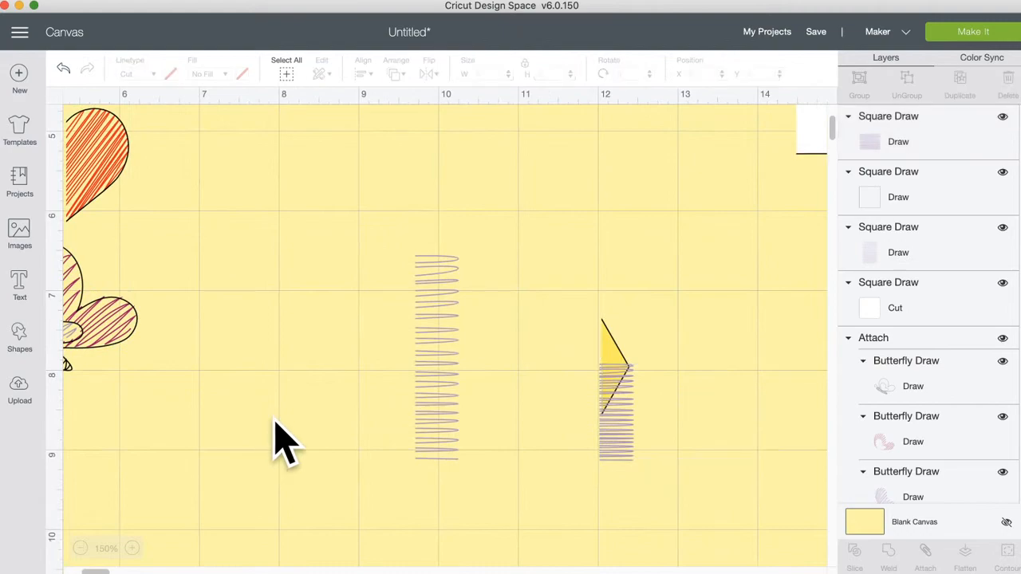
{"action": "left_click", "coordinate": [81, 548]}
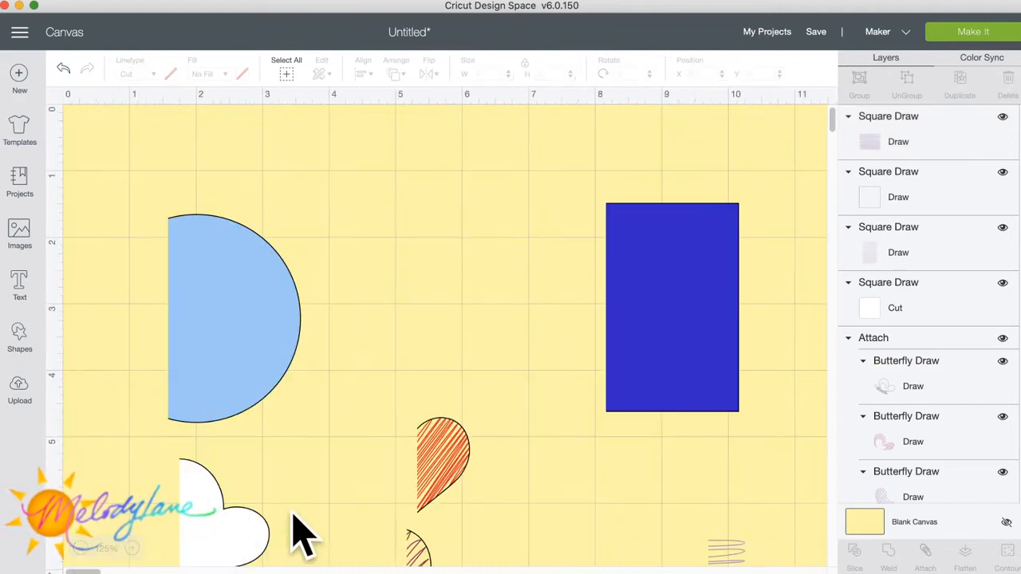
{"action": "scroll", "coordinate": [582, 479], "scroll_direction": "right", "scroll_amount": 10}
{"action": "scroll", "coordinate": [583, 479], "scroll_direction": "down", "scroll_amount": 8}
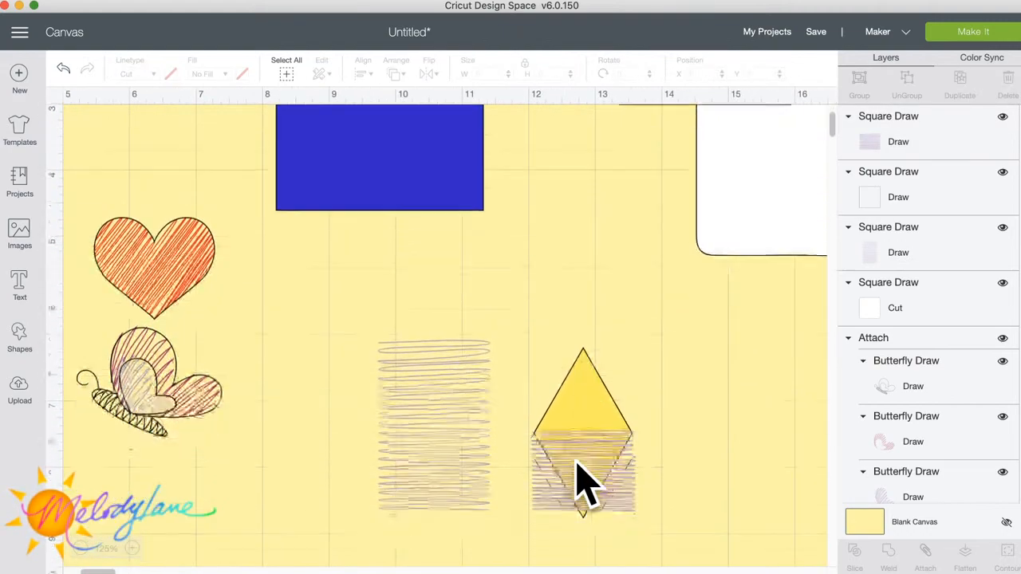
{"action": "left_click", "coordinate": [451, 387]}
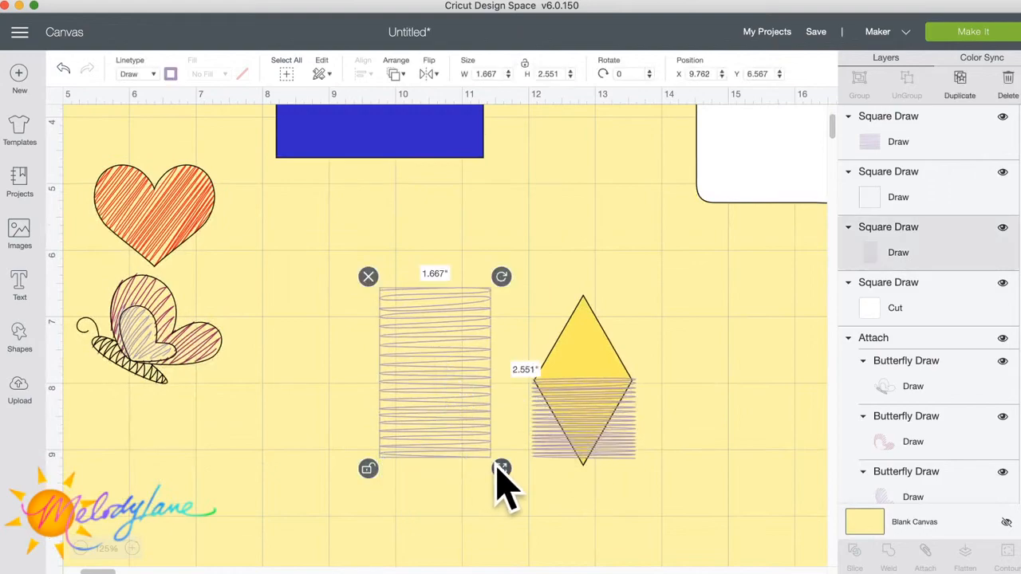
{"action": "left_click_drag", "start_coordinate": [501, 468], "coordinate": [502, 364]}
{"action": "mouse_move", "coordinate": [444, 326]}
{"action": "left_mouse_down"}
{"action": "mouse_move", "coordinate": [602, 324]}
{"action": "mouse_move", "coordinate": [584, 325]}
{"action": "mouse_move", "coordinate": [592, 335]}
{"action": "left_mouse_up"}
{"action": "left_click_drag", "start_coordinate": [651, 372], "coordinate": [684, 417]}
{"action": "left_click", "coordinate": [683, 424]}
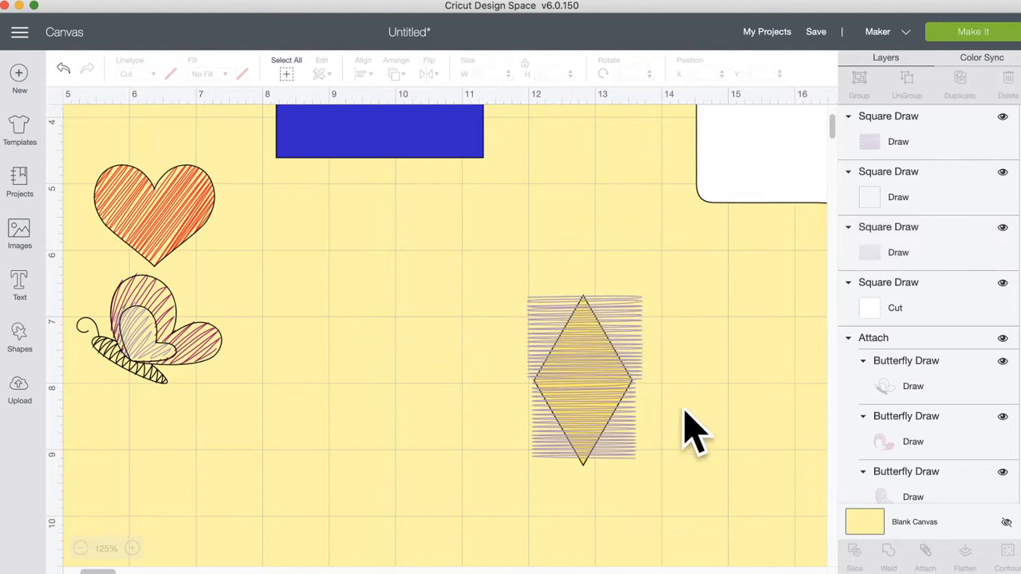
Step: Stretch the lower fill to about 1.584 by 2.287 inches and duplicate the upper fill, placing the copy at about X 11.97, Y 6.886
{"action": "left_click", "coordinate": [627, 424]}
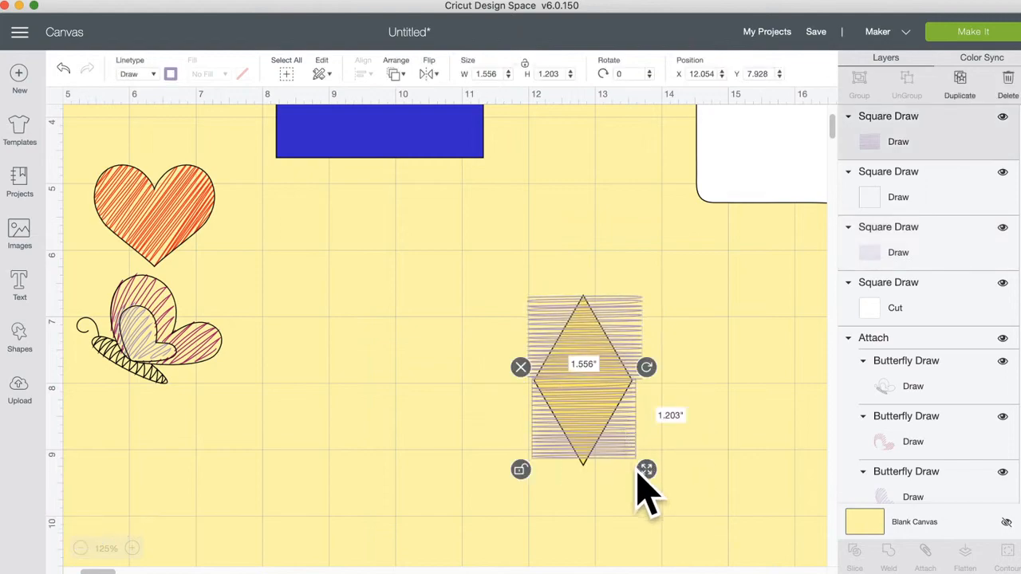
{"action": "left_click_drag", "start_coordinate": [651, 479], "coordinate": [653, 551]}
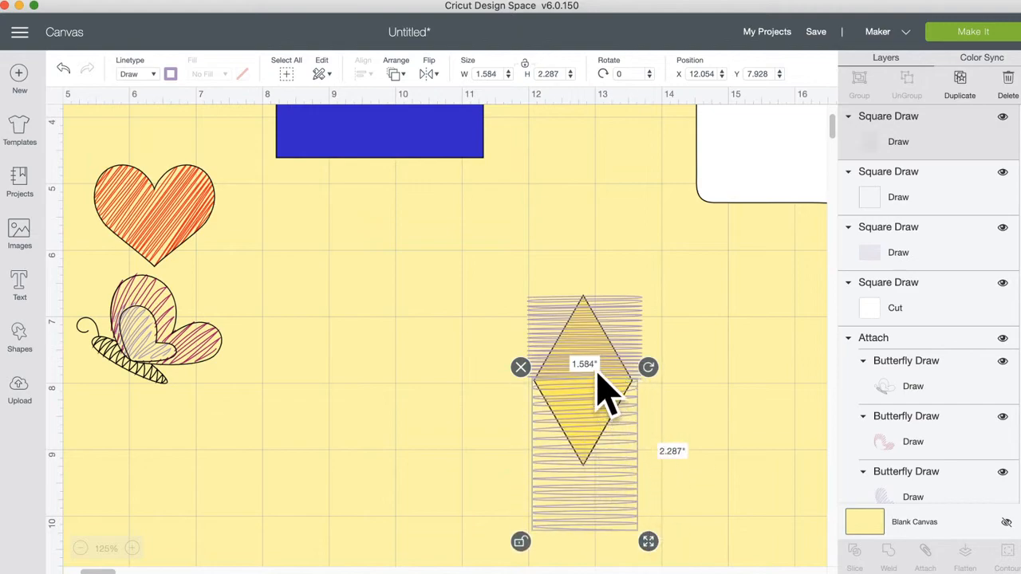
{"action": "left_click", "coordinate": [606, 347]}
{"action": "mouse_move", "coordinate": [605, 333]}
{"action": "left_mouse_down"}
{"action": "mouse_move", "coordinate": [605, 303]}
{"action": "mouse_move", "coordinate": [634, 339]}
{"action": "mouse_move", "coordinate": [624, 328]}
{"action": "left_mouse_up"}
{"action": "left_click", "coordinate": [960, 80]}
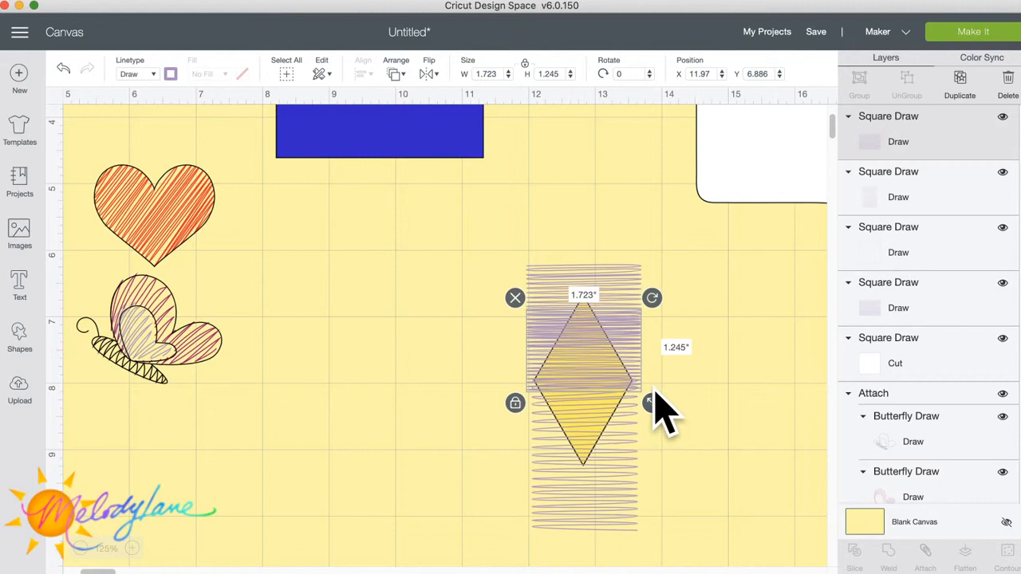
Step: Spread the outer fills apart, moving the upper one to about X 11.956, Y 6.15 and the lower one to about X 12.026, Y 8.136
{"action": "left_click_drag", "start_coordinate": [612, 319], "coordinate": [612, 277]}
{"action": "left_click", "coordinate": [664, 366]}
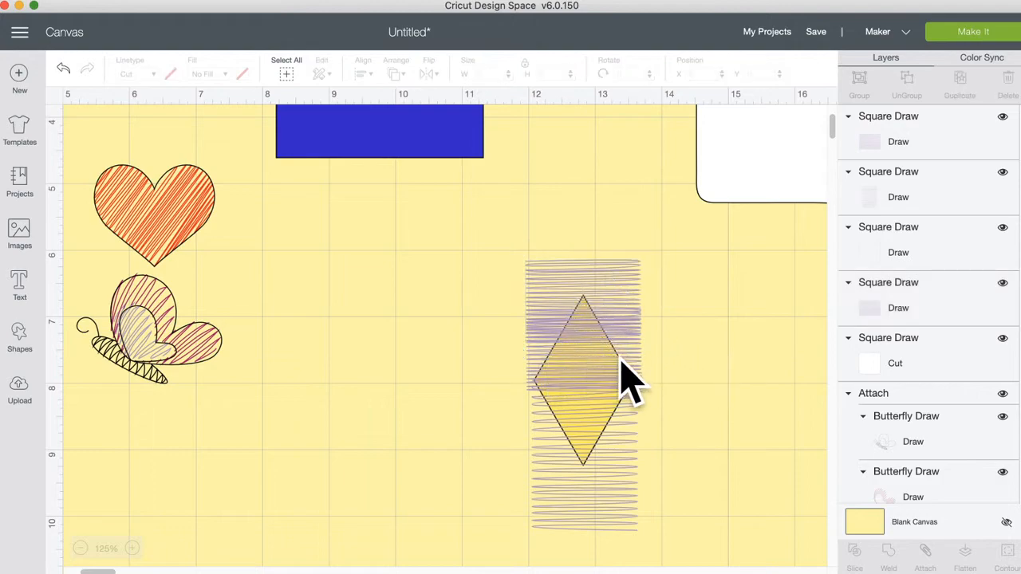
{"action": "mouse_move", "coordinate": [605, 426]}
{"action": "left_mouse_down"}
{"action": "mouse_move", "coordinate": [617, 393]}
{"action": "mouse_move", "coordinate": [615, 444]}
{"action": "left_mouse_up"}
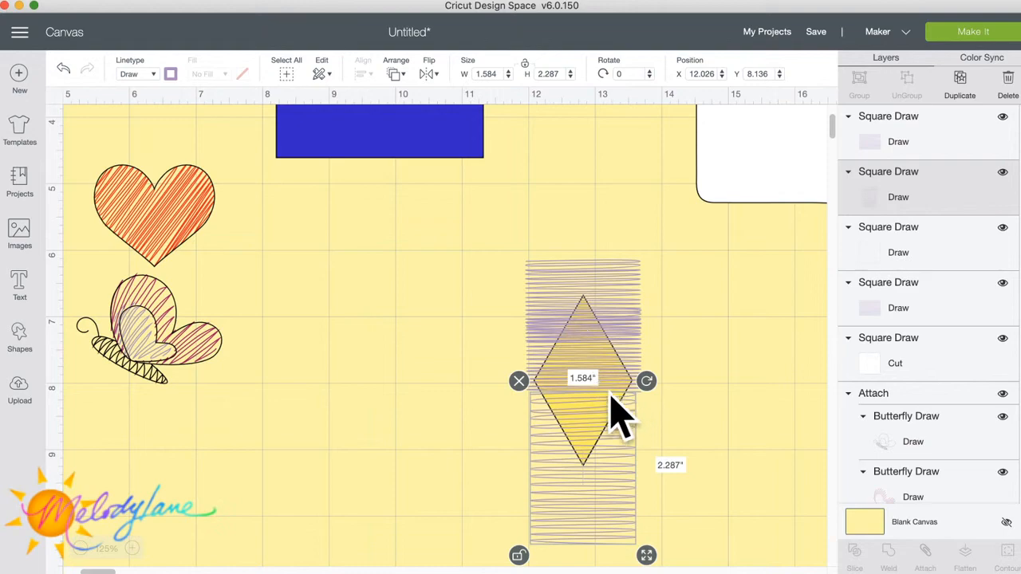
Step: Try a darker purple Fine Point pen colour on the uppermost line fill
{"action": "left_click", "coordinate": [619, 291]}
{"action": "left_click", "coordinate": [171, 74]}
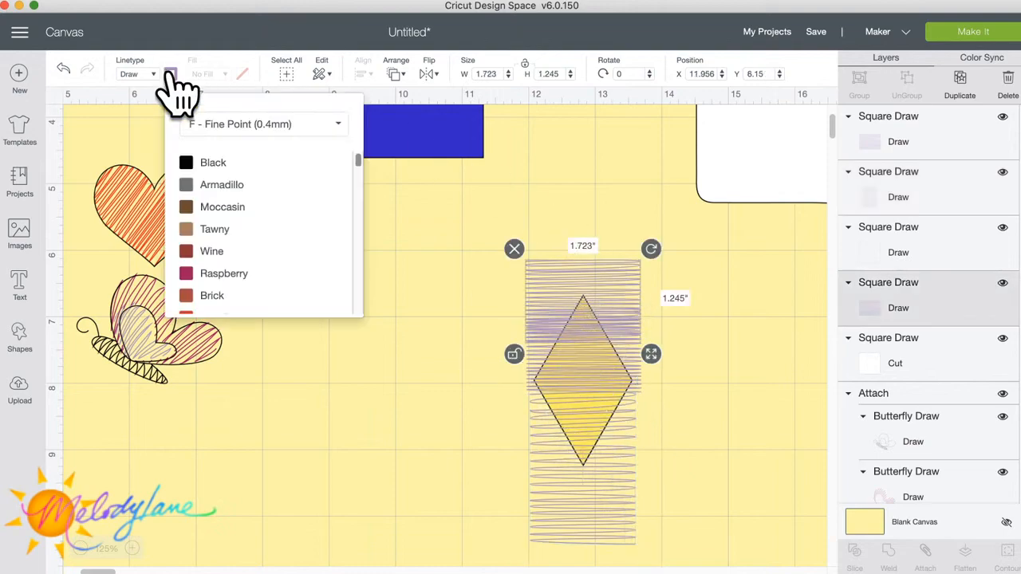
{"action": "scroll", "coordinate": [275, 276], "scroll_direction": "down", "scroll_amount": 5}
{"action": "scroll", "coordinate": [275, 283], "scroll_direction": "down", "scroll_amount": 5}
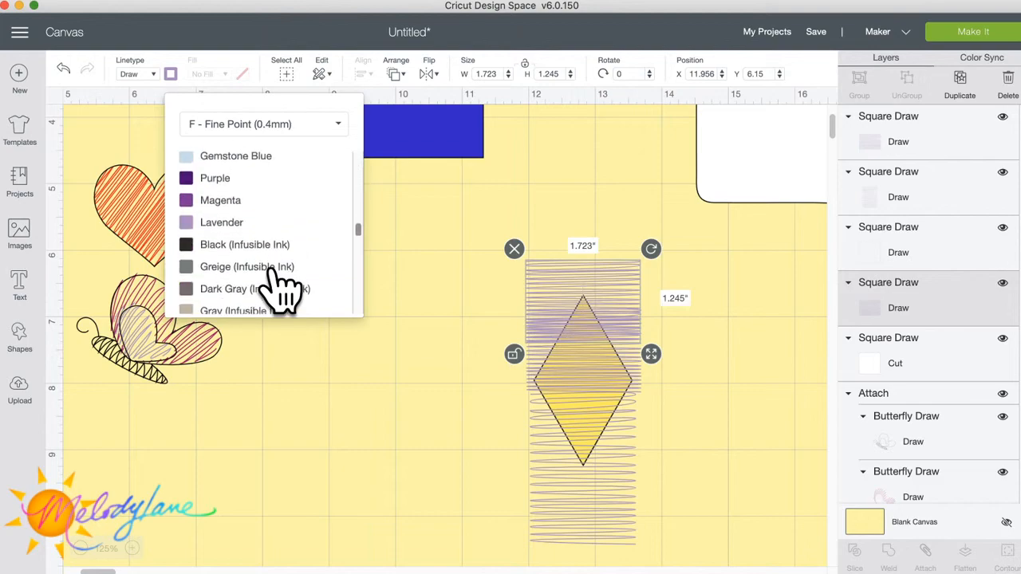
{"action": "left_click", "coordinate": [209, 191]}
Step: Set the middle line fill's Fine Point pen colour to Orange Peel
{"action": "left_click", "coordinate": [578, 395]}
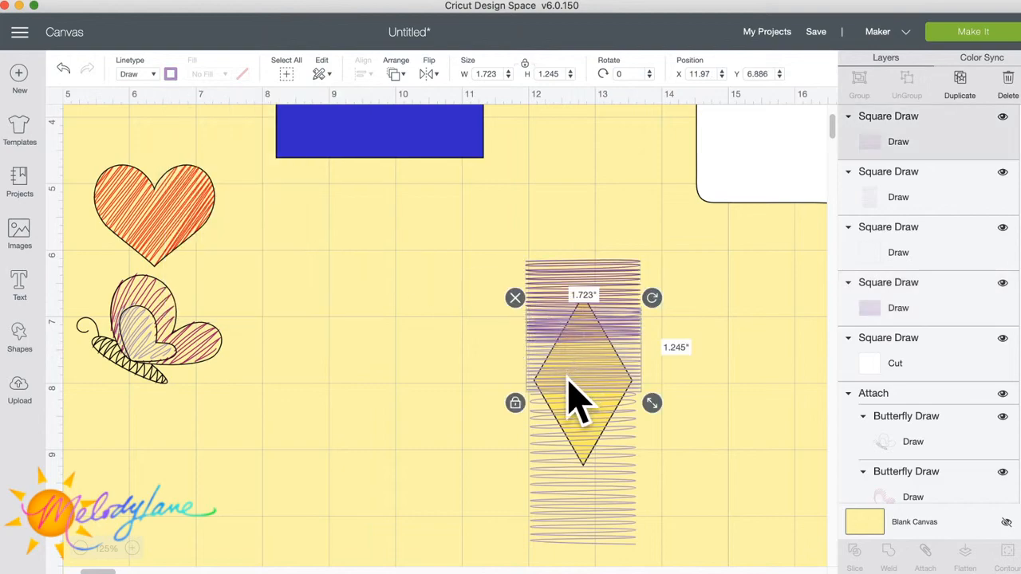
{"action": "left_click", "coordinate": [563, 391]}
{"action": "left_click", "coordinate": [579, 388]}
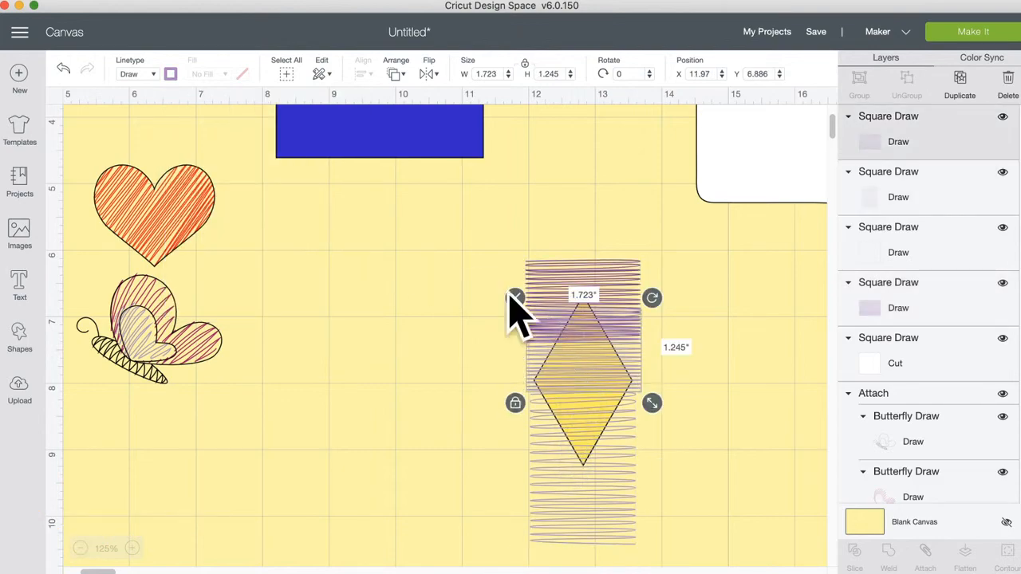
{"action": "left_click", "coordinate": [171, 73]}
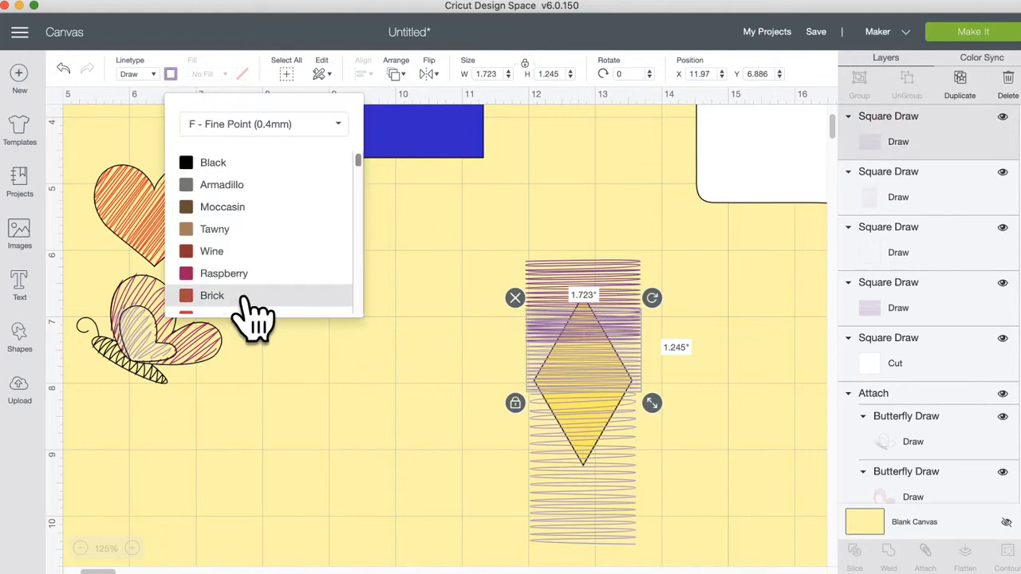
{"action": "scroll", "coordinate": [251, 307], "scroll_direction": "down", "scroll_amount": 8}
{"action": "scroll", "coordinate": [253, 315], "scroll_direction": "down", "scroll_amount": 10}
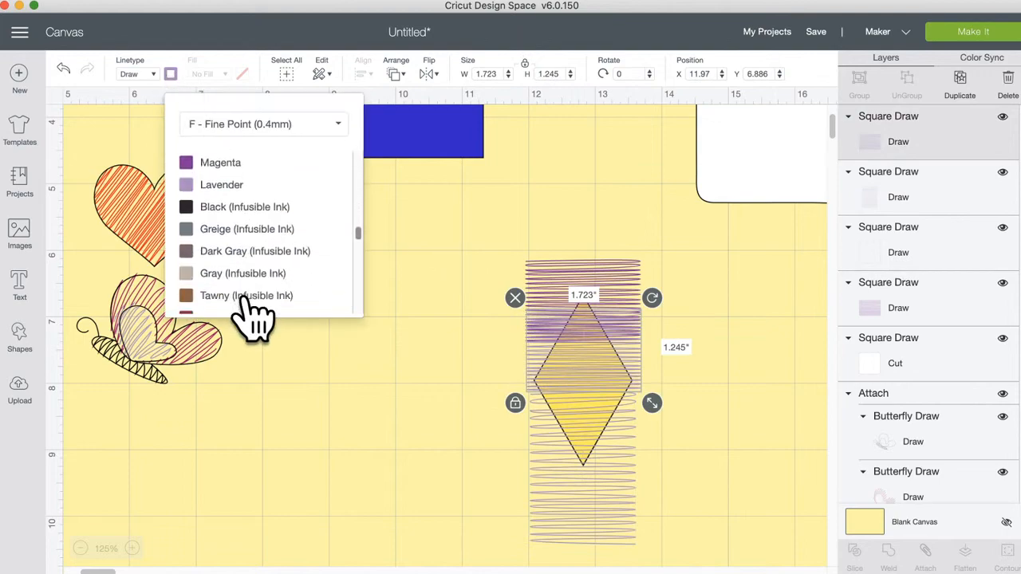
{"action": "scroll", "coordinate": [254, 315], "scroll_direction": "up", "scroll_amount": 10}
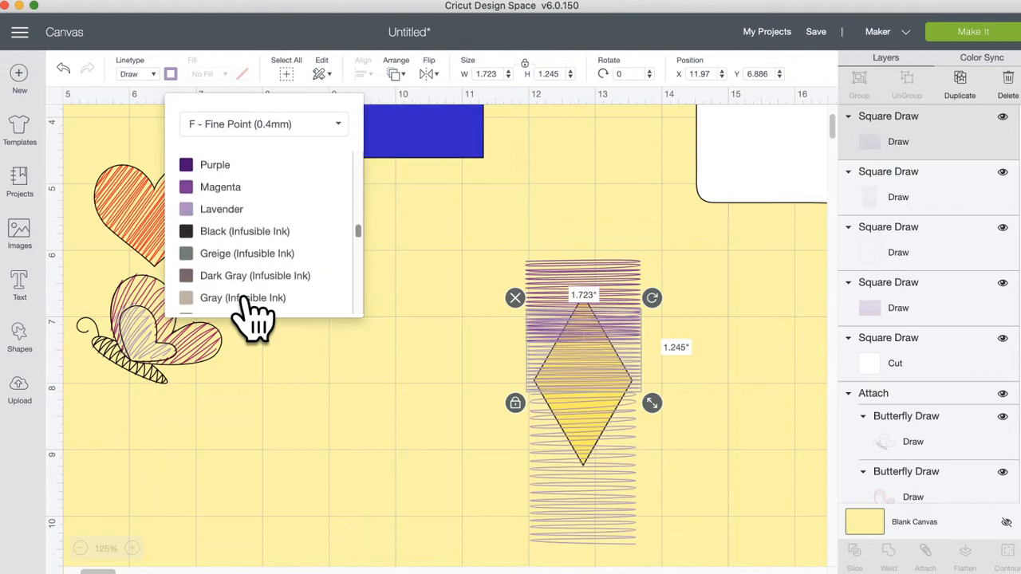
{"action": "scroll", "coordinate": [247, 307], "scroll_direction": "up", "scroll_amount": 2}
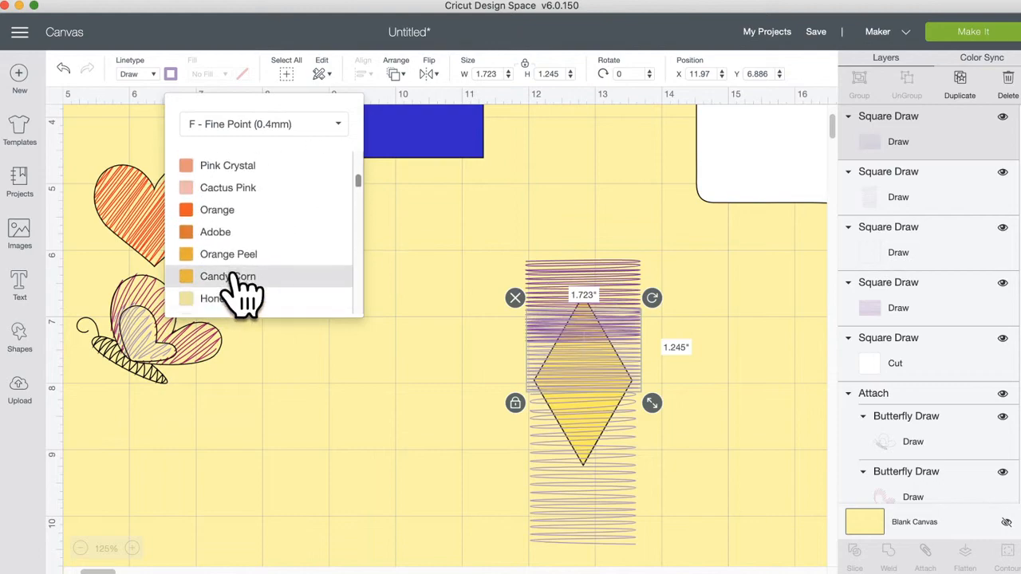
{"action": "left_click", "coordinate": [264, 254]}
Step: Change the uppermost line fill's Fine Point pen colour to red
{"action": "left_click", "coordinate": [543, 270]}
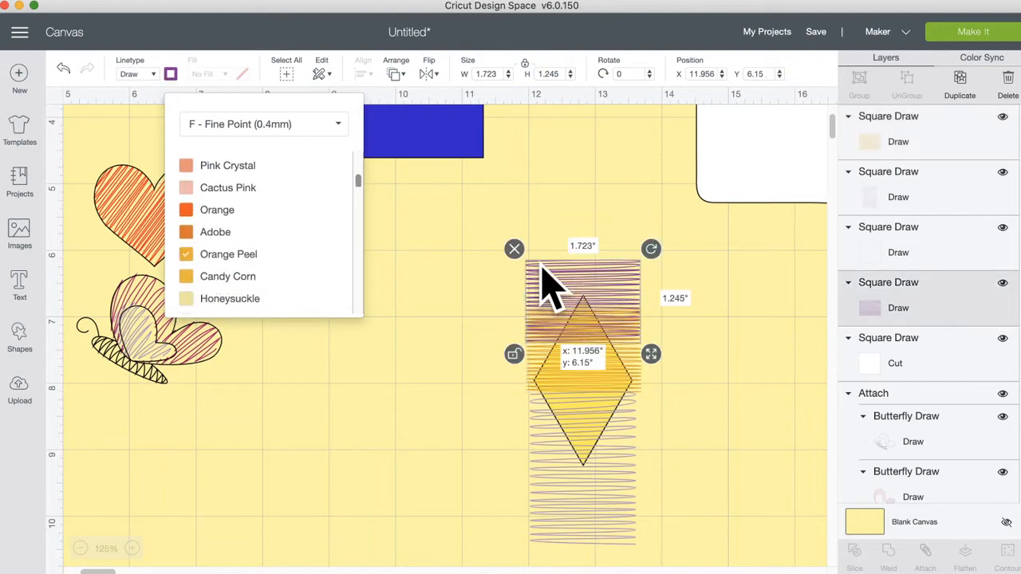
{"action": "left_click", "coordinate": [170, 74]}
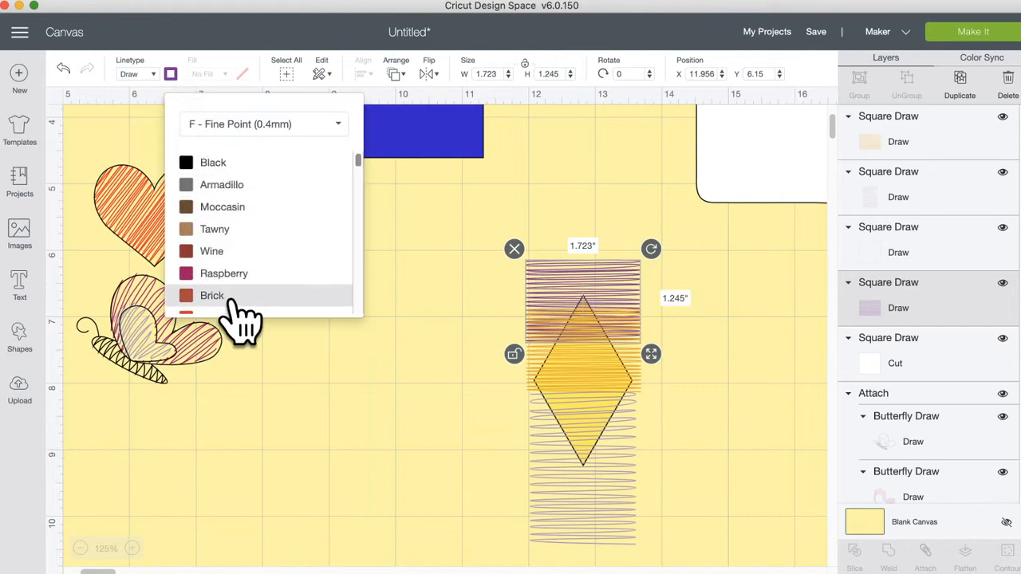
{"action": "scroll", "coordinate": [242, 317], "scroll_direction": "down", "scroll_amount": 2}
{"action": "left_click", "coordinate": [566, 471]}
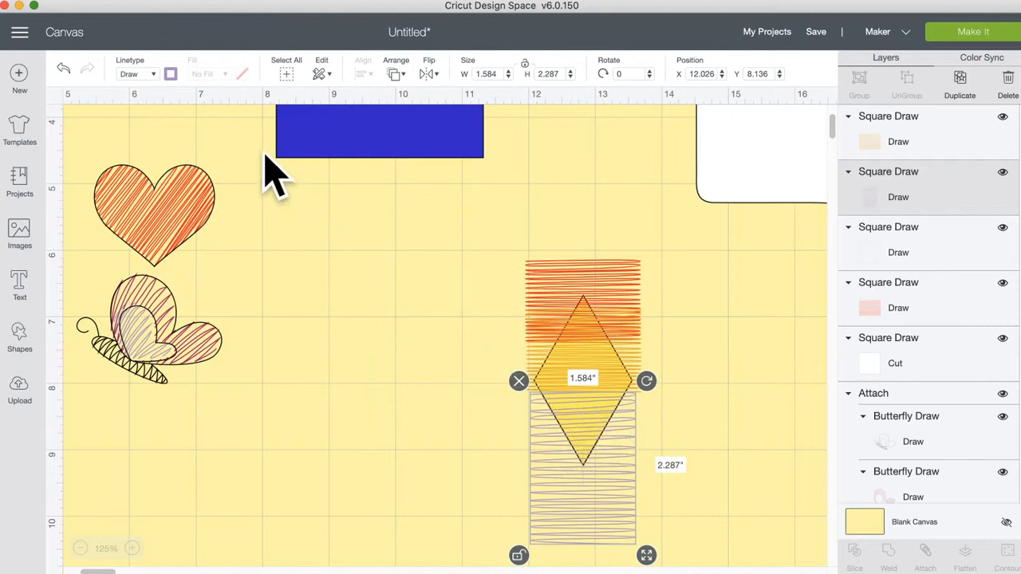
{"action": "left_click", "coordinate": [732, 410]}
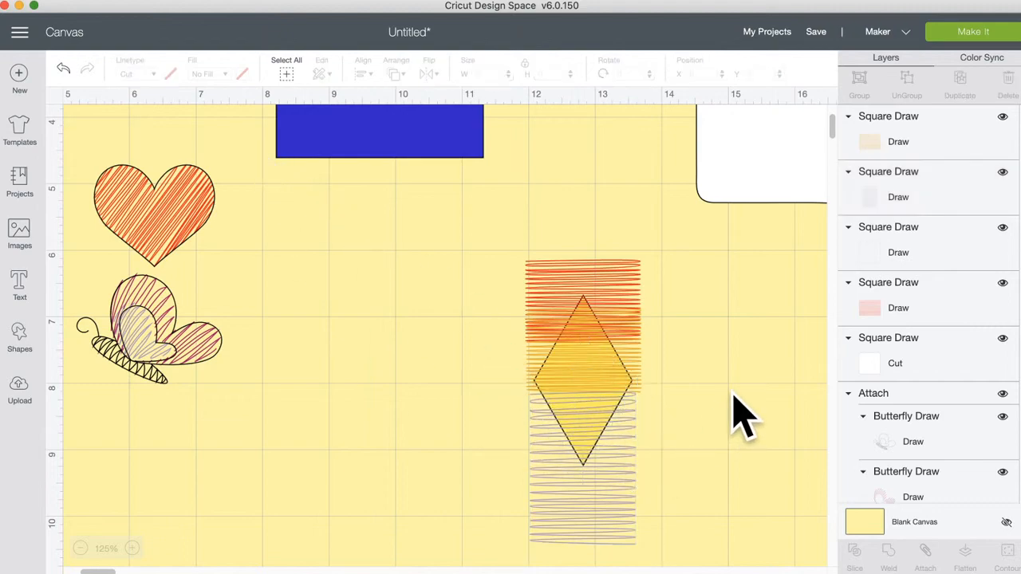
Step: Reposition the fills over the diamond: red at about X 12.067, Y 5.997, orange at X 11.984, Y 7.122, lavender at X 12.054, Y 8.108
{"action": "mouse_move", "coordinate": [604, 274]}
{"action": "left_mouse_down"}
{"action": "mouse_move", "coordinate": [608, 261]}
{"action": "mouse_move", "coordinate": [608, 275]}
{"action": "mouse_move", "coordinate": [486, 280]}
{"action": "mouse_move", "coordinate": [638, 267]}
{"action": "mouse_move", "coordinate": [618, 305]}
{"action": "left_mouse_up"}
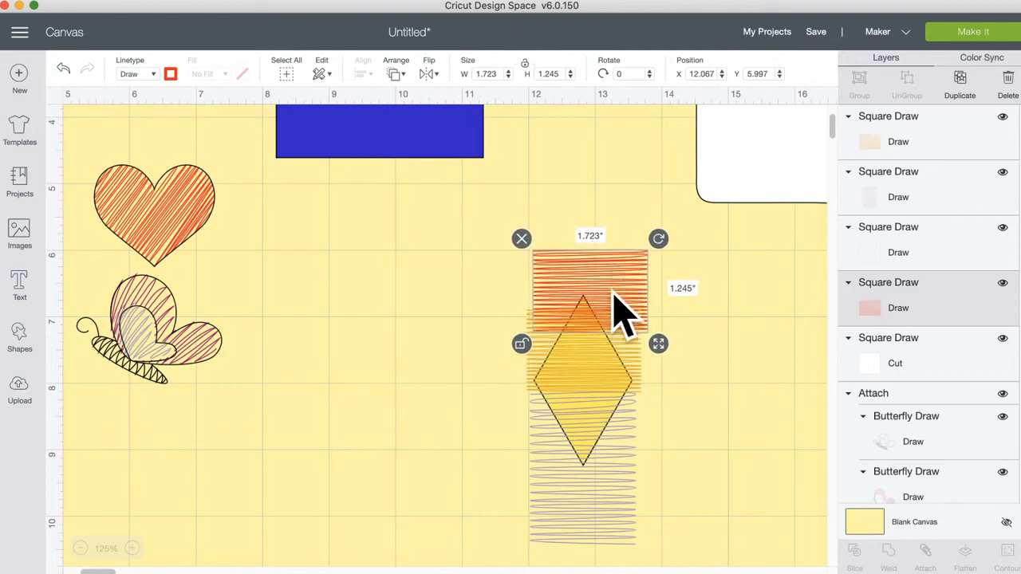
{"action": "left_click_drag", "start_coordinate": [611, 359], "coordinate": [623, 397]}
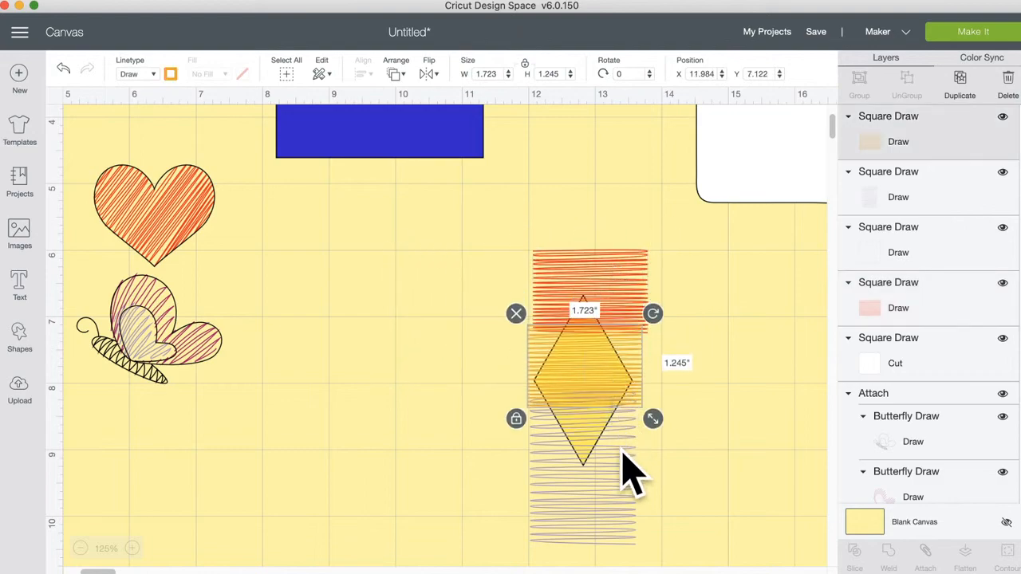
{"action": "left_click_drag", "start_coordinate": [621, 452], "coordinate": [625, 452]}
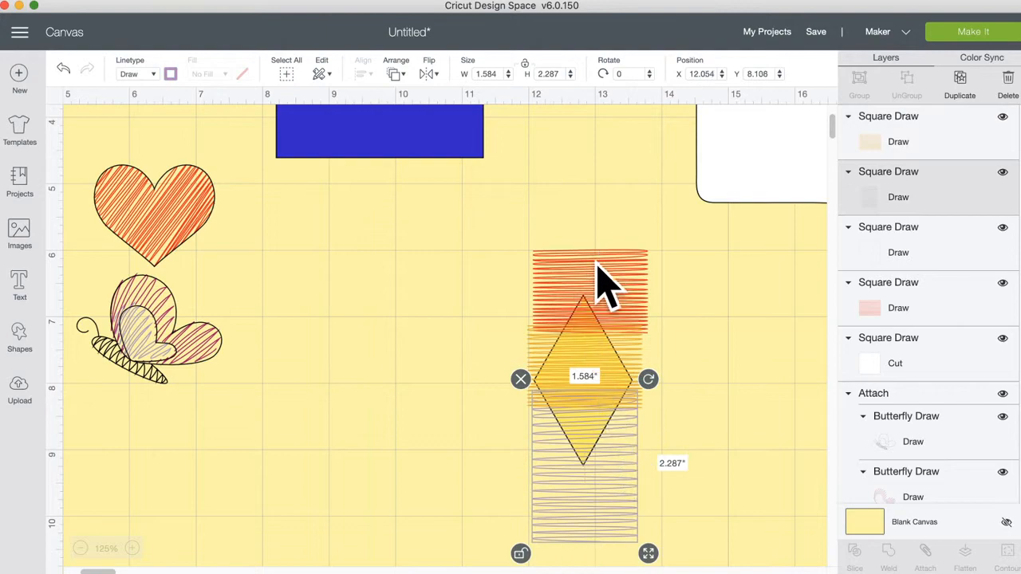